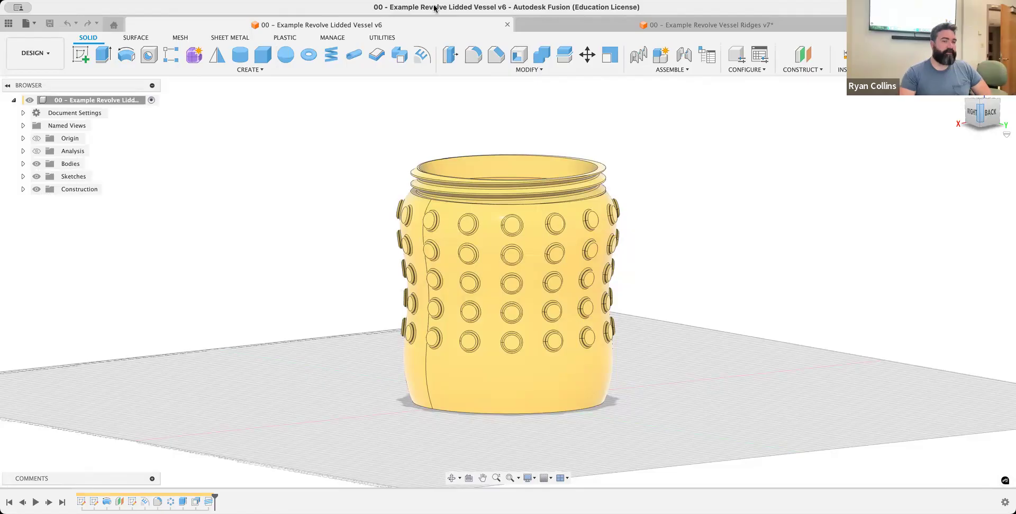
# Look up the Thread tool's description and view the studded vessel's threaded neck from above
pyautogui.click(248, 69)
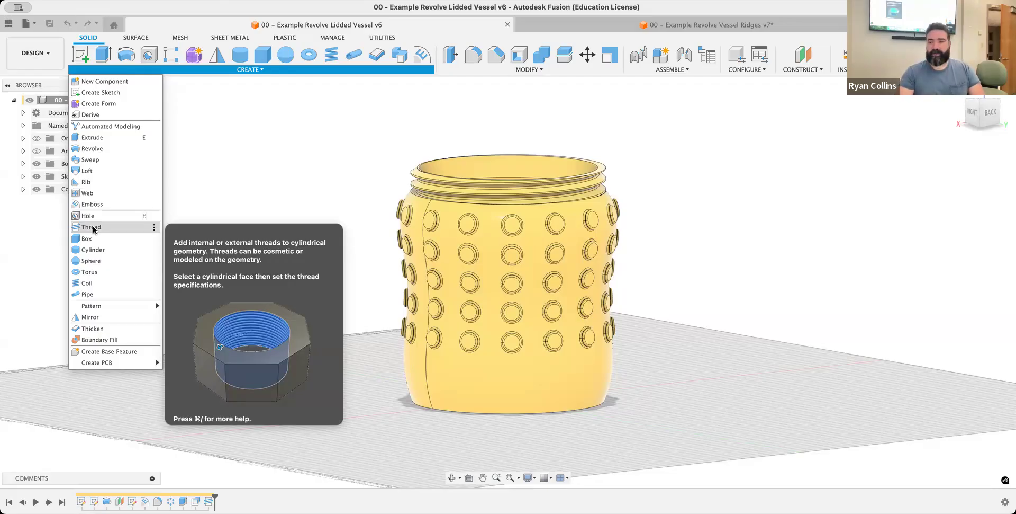
pyautogui.click(772, 160)
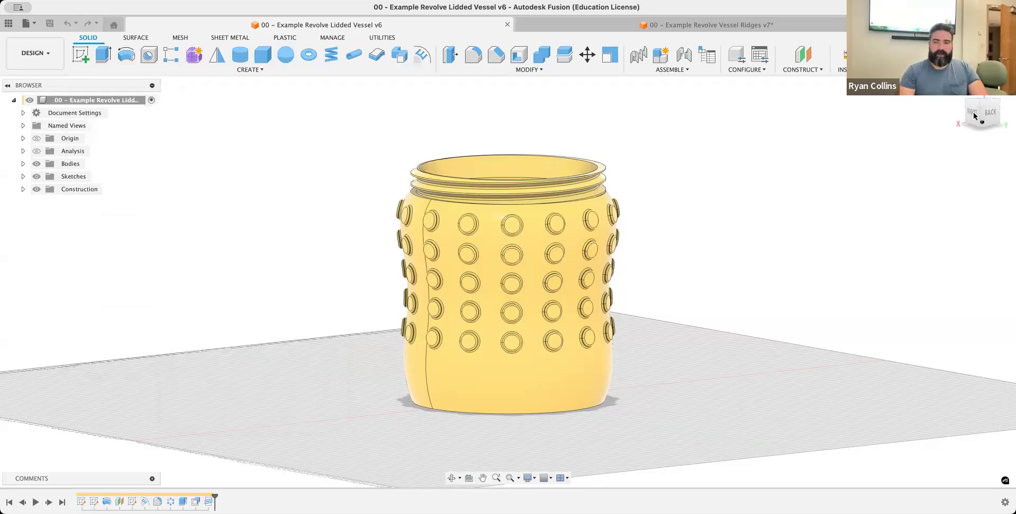
pyautogui.moveTo(973, 116); pyautogui.dragTo(826, 127)
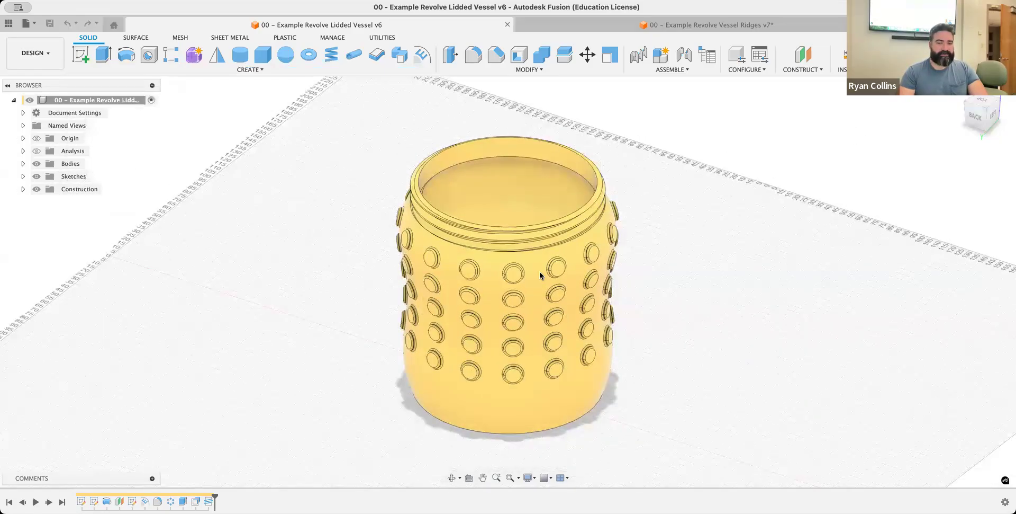
# Switch to the Example Revolve Vessel Ridges design and hide its lid to view the threaded neck
pyautogui.click(714, 26)
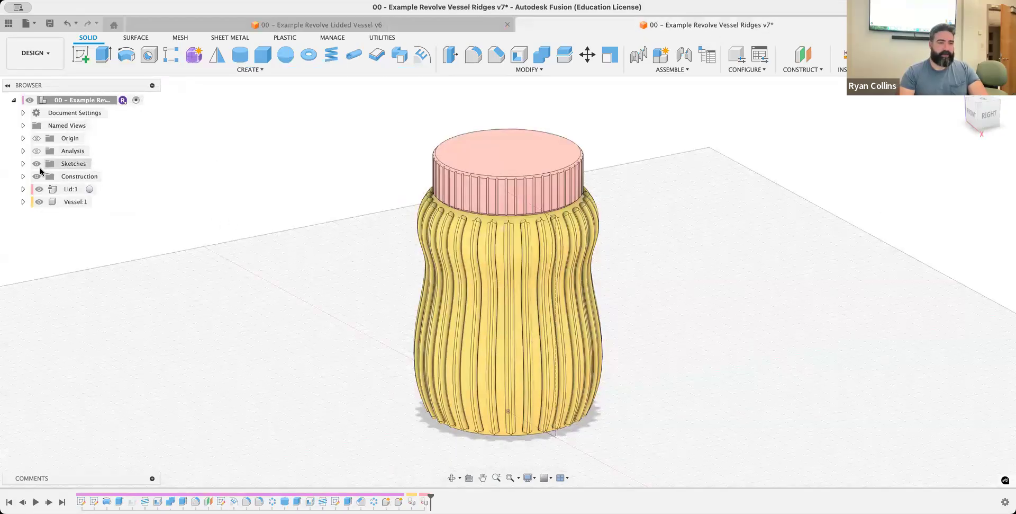
pyautogui.click(45, 191)
pyautogui.press('v')
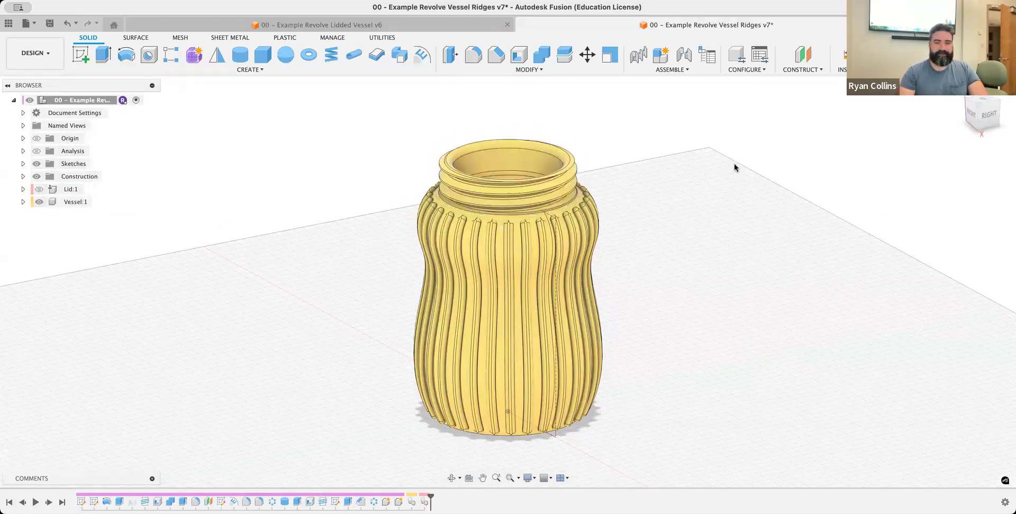
pyautogui.moveTo(983, 117)
pyautogui.mouseDown()
pyautogui.moveTo(967, 149)
pyautogui.moveTo(964, 117)
pyautogui.mouseUp()
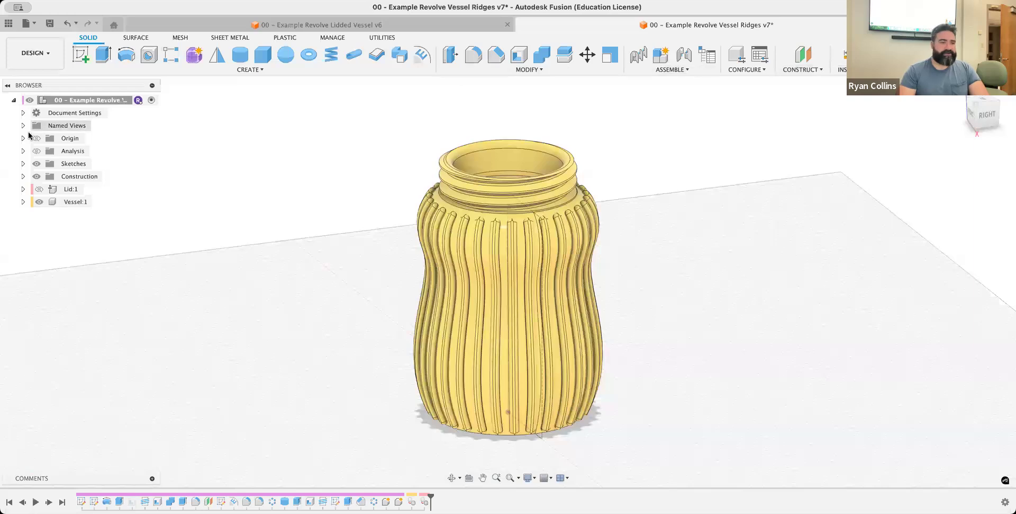
# Turn on the section analysis and examine the vessel's wall and neck threads in cross-section
pyautogui.click(36, 151)
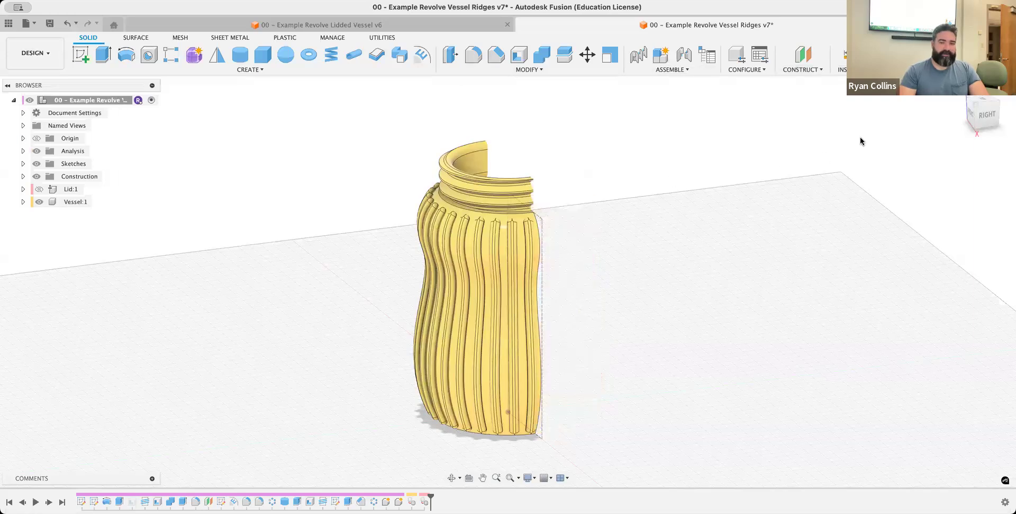
pyautogui.moveTo(986, 115); pyautogui.dragTo(862, 109)
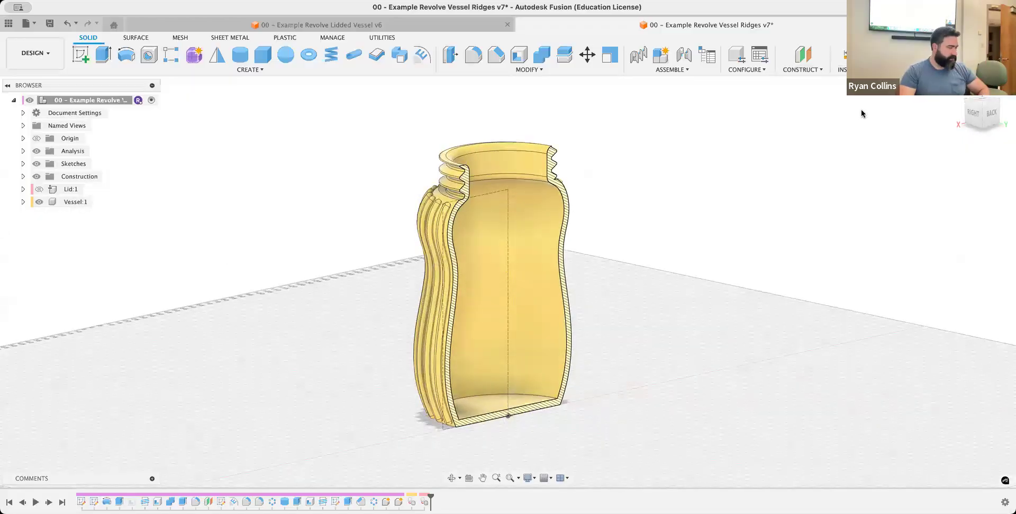
pyautogui.click(842, 69)
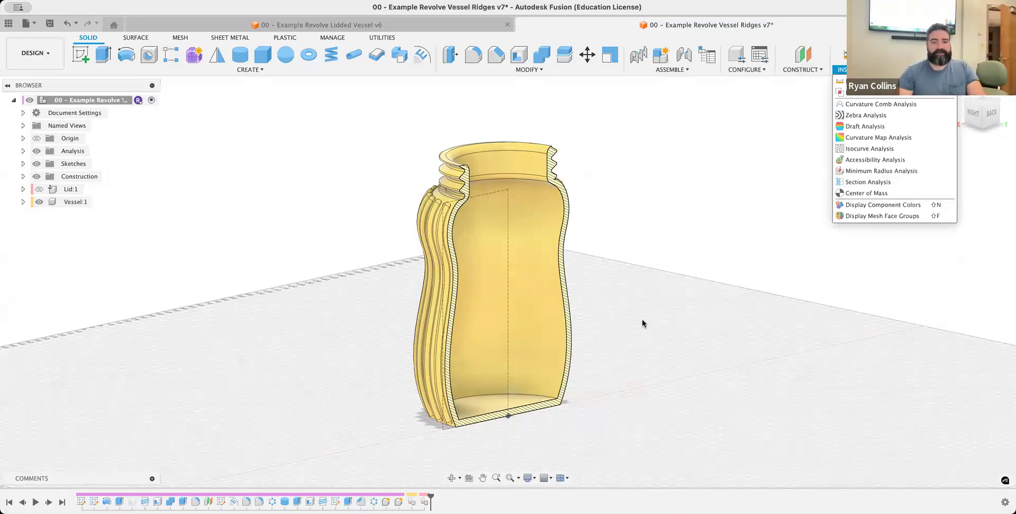
pyautogui.moveTo(965, 112); pyautogui.dragTo(914, 114)
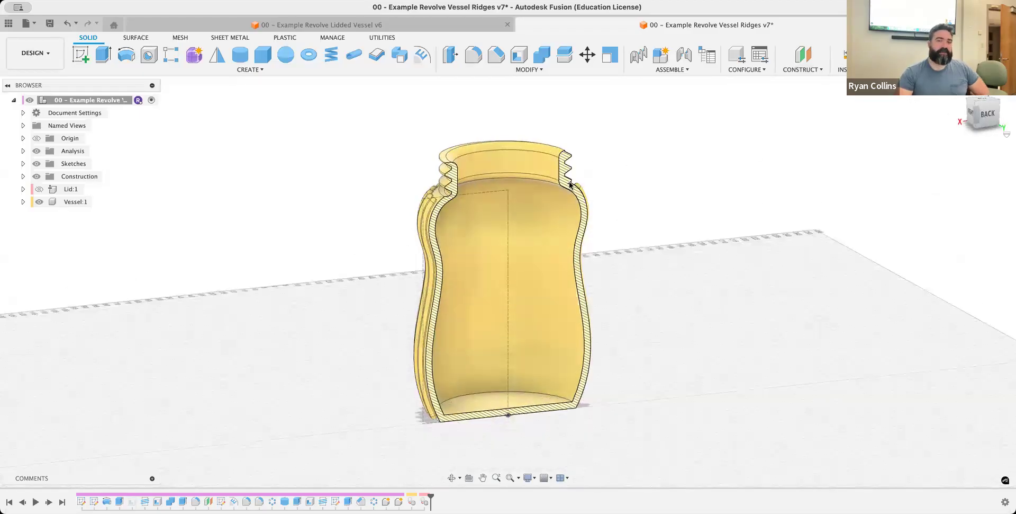
pyautogui.scroll(-3, 456, 183)
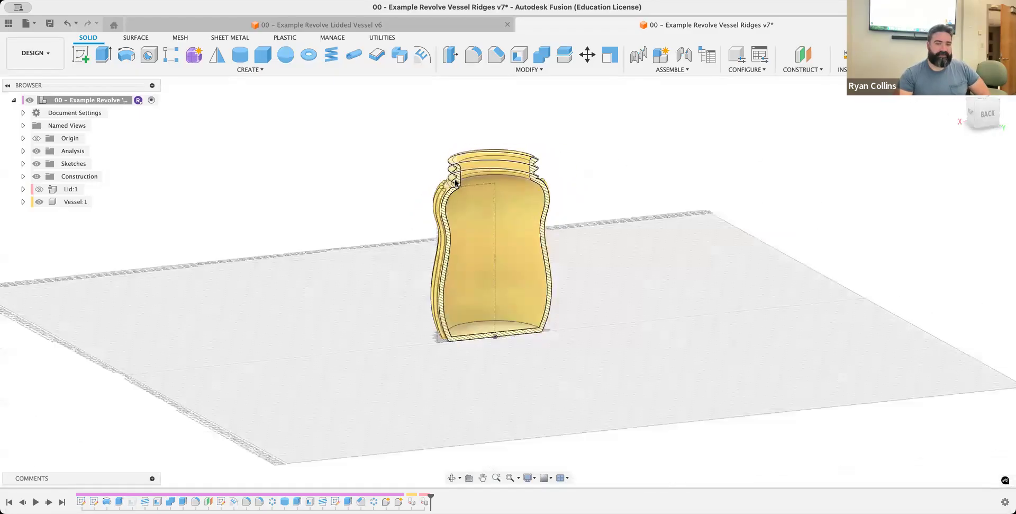
pyautogui.scroll(5, 456, 182)
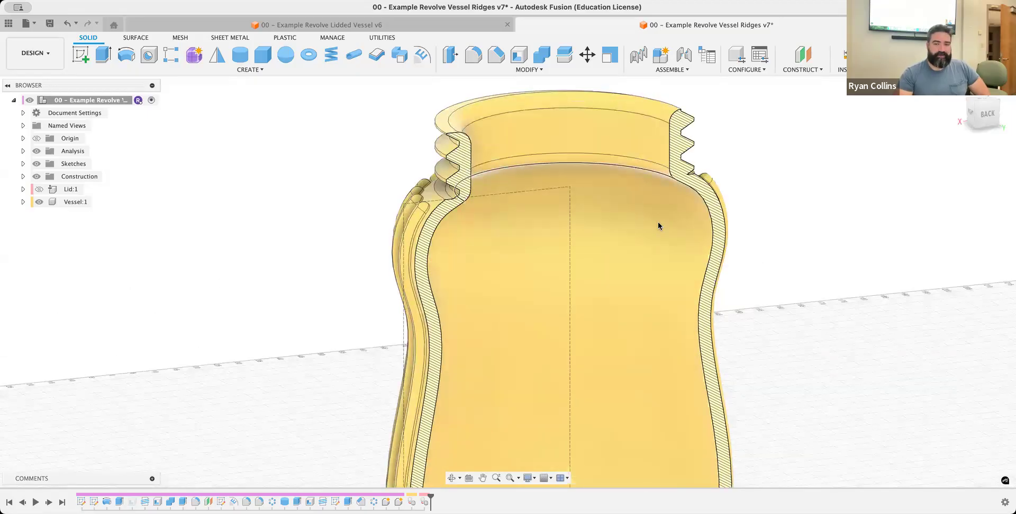
pyautogui.scroll(3, 659, 223)
pyautogui.moveTo(621, 244); pyautogui.dragTo(596, 408, button='middle')
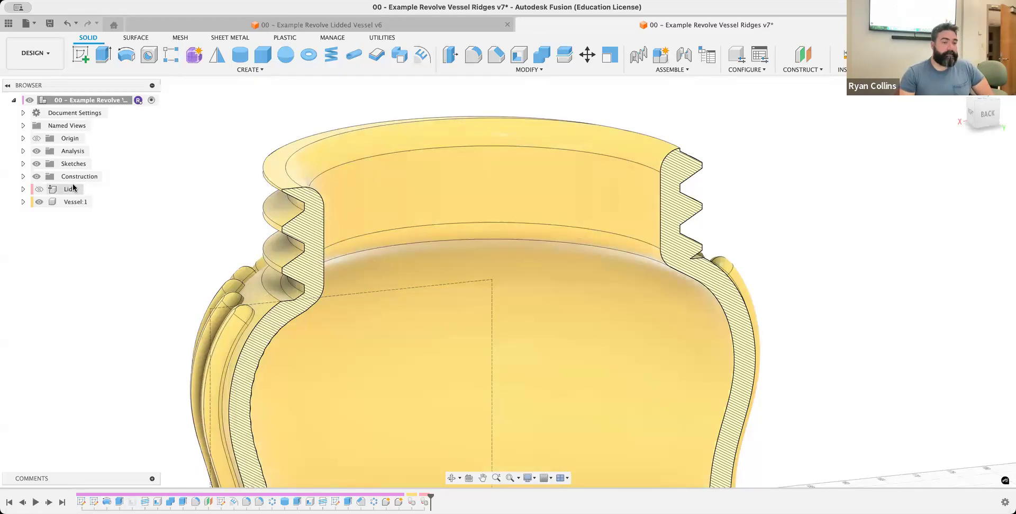
# Show the lid again and examine how it fits the vessel in section, from the front and from above
pyautogui.click(40, 191)
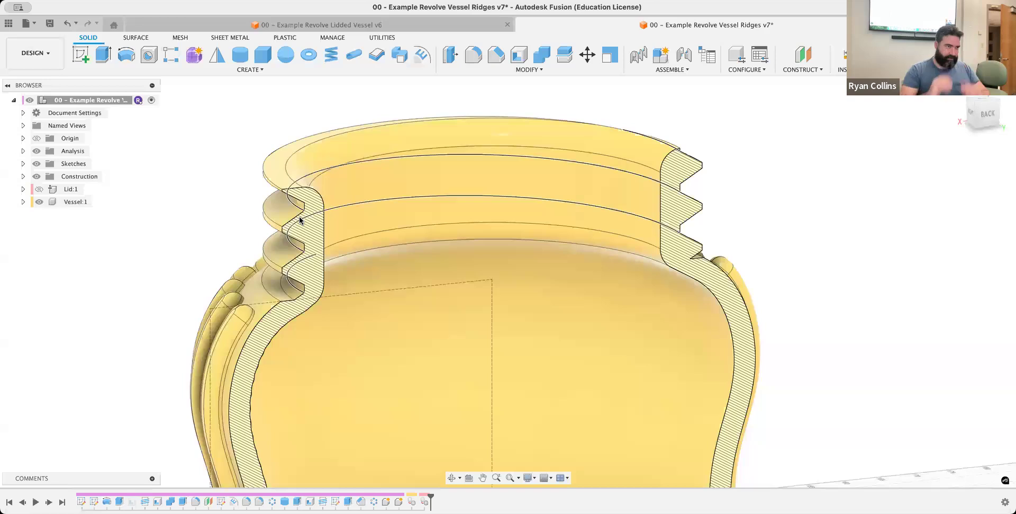
pyautogui.click(38, 190)
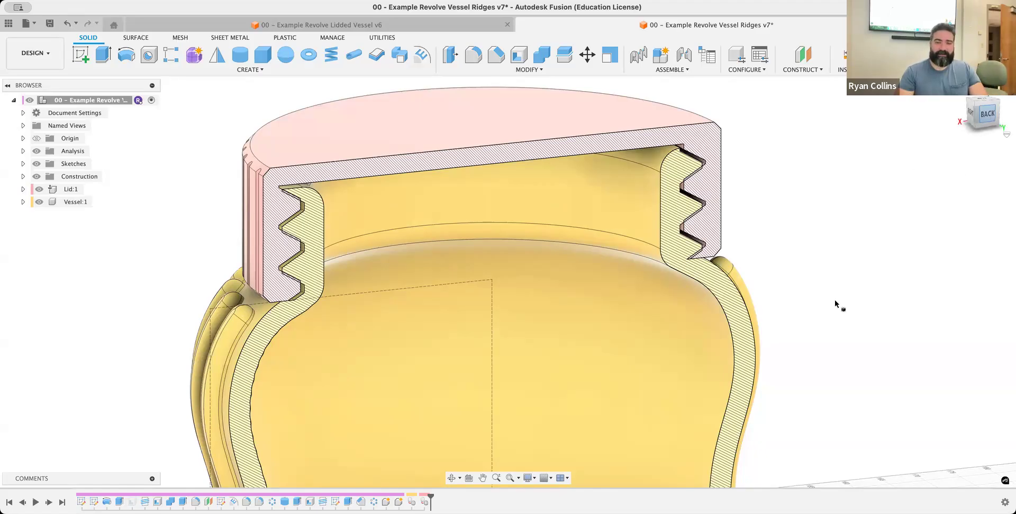
pyautogui.keyDown('shift'); pyautogui.moveTo(631, 356); pyautogui.dragTo(382, 460, button='middle'); pyautogui.keyUp('shift')
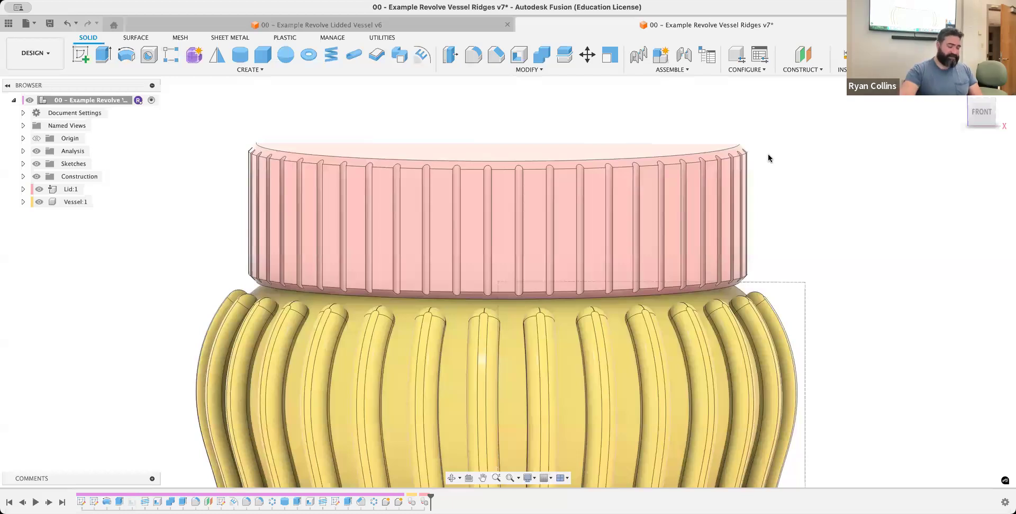
pyautogui.moveTo(978, 115); pyautogui.dragTo(979, 101)
pyautogui.click(978, 104)
pyautogui.moveTo(543, 185); pyautogui.dragTo(595, 318, button='middle')
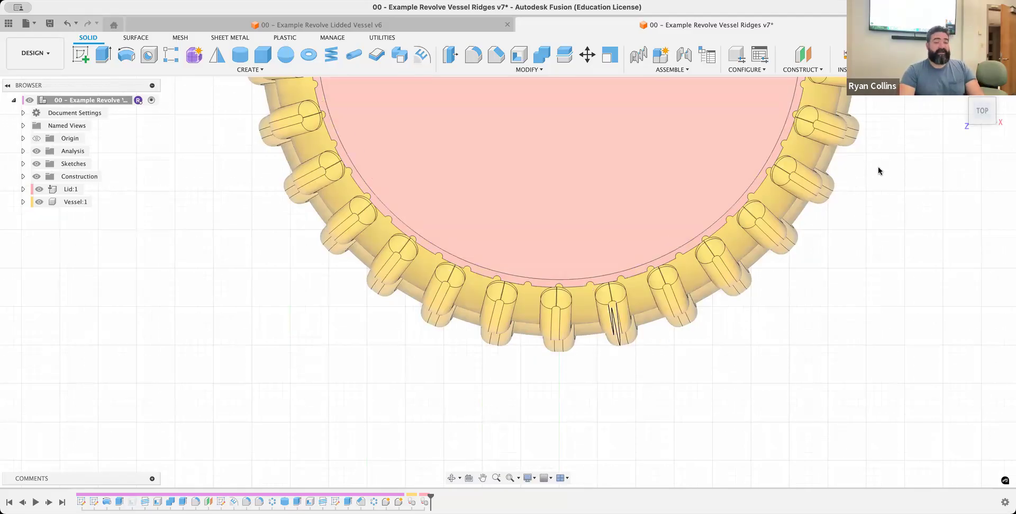
pyautogui.click(959, 88)
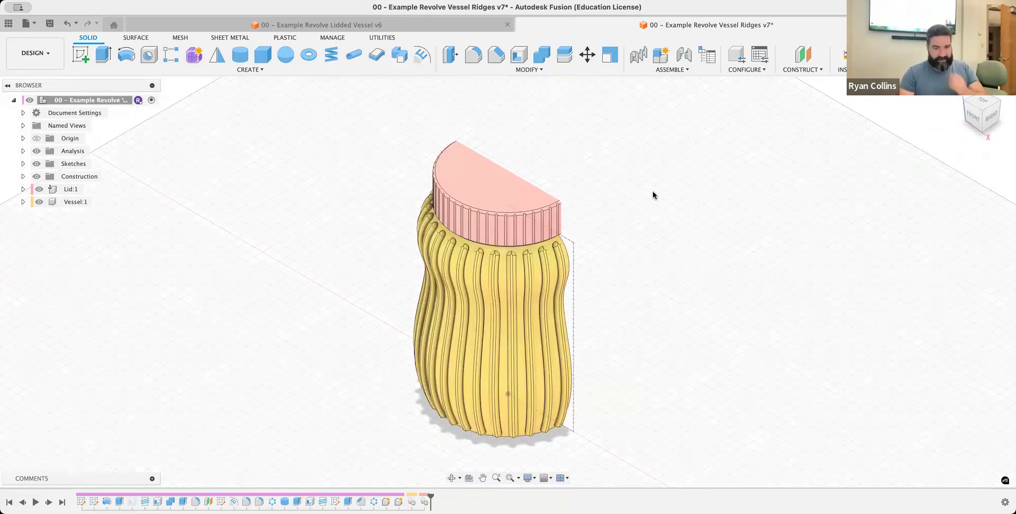
# Create a new design and save it as "00 - Example - Revolve Vessel Lid" in the 02 - Revolve Lidded Vessel folder
pyautogui.press('super+n')
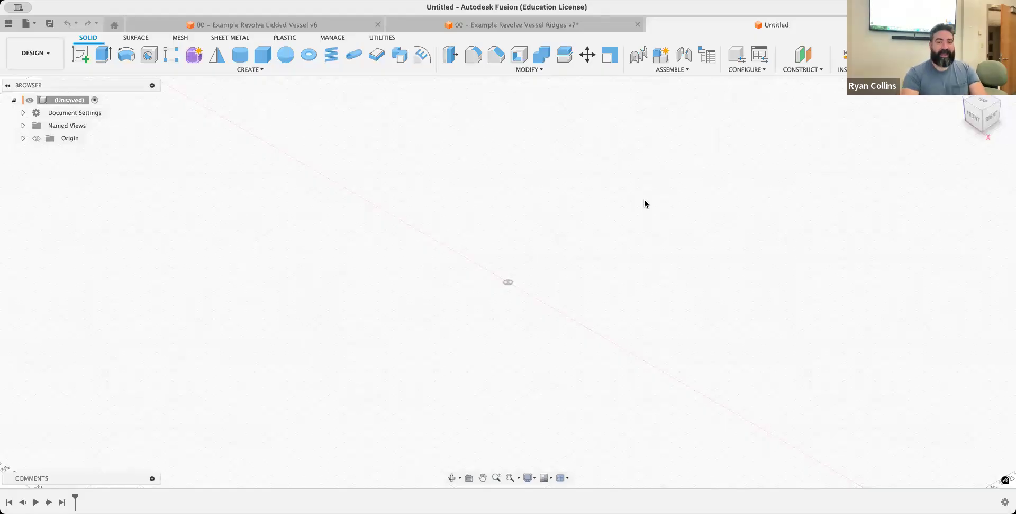
pyautogui.press('super+s')
pyautogui.write('00  - Example - R')
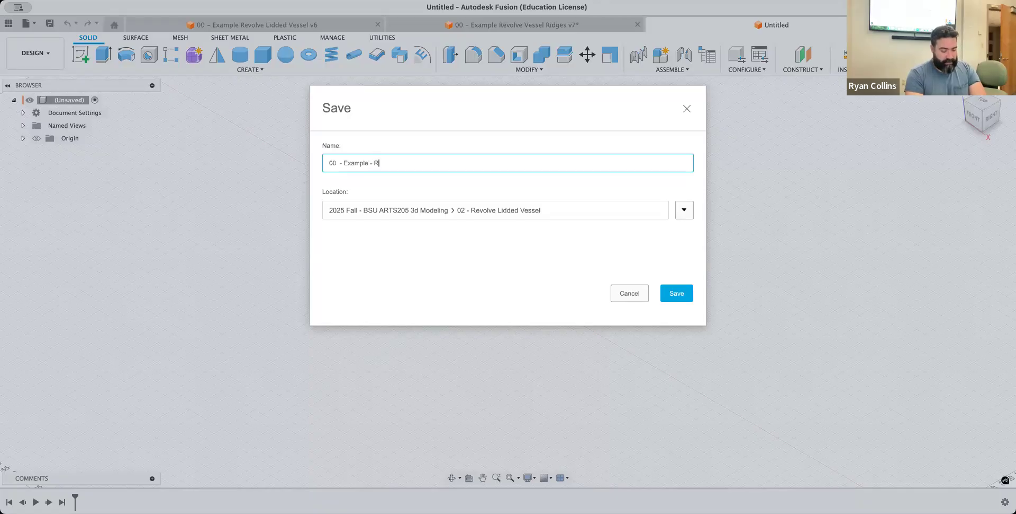
pyautogui.press('BackSpace')
pyautogui.press('BackSpace')
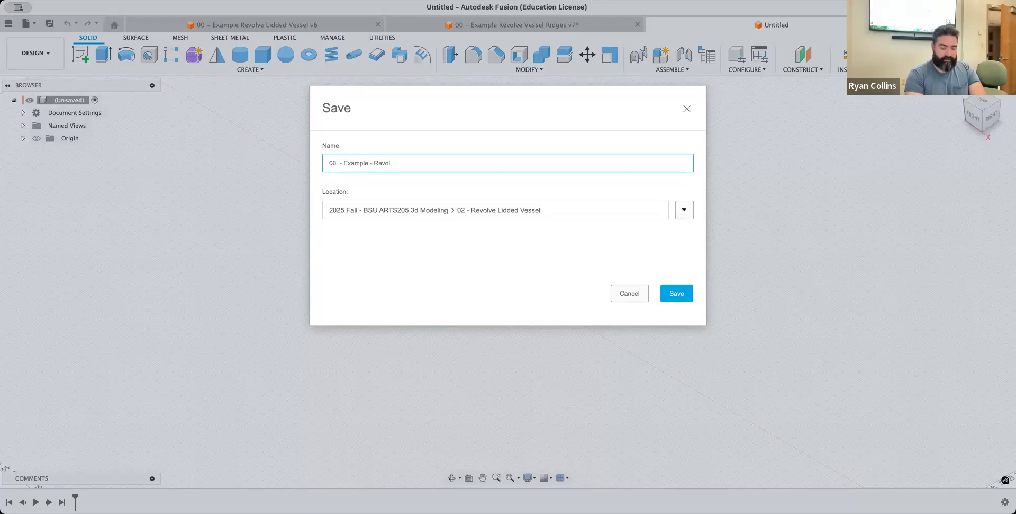
pyautogui.write('ve Vessel Lid')
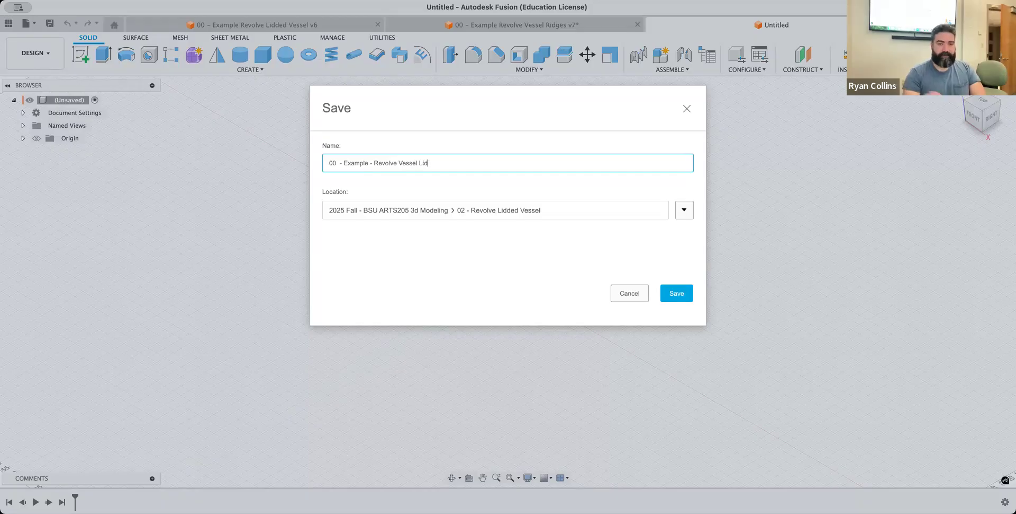
pyautogui.press('Return')
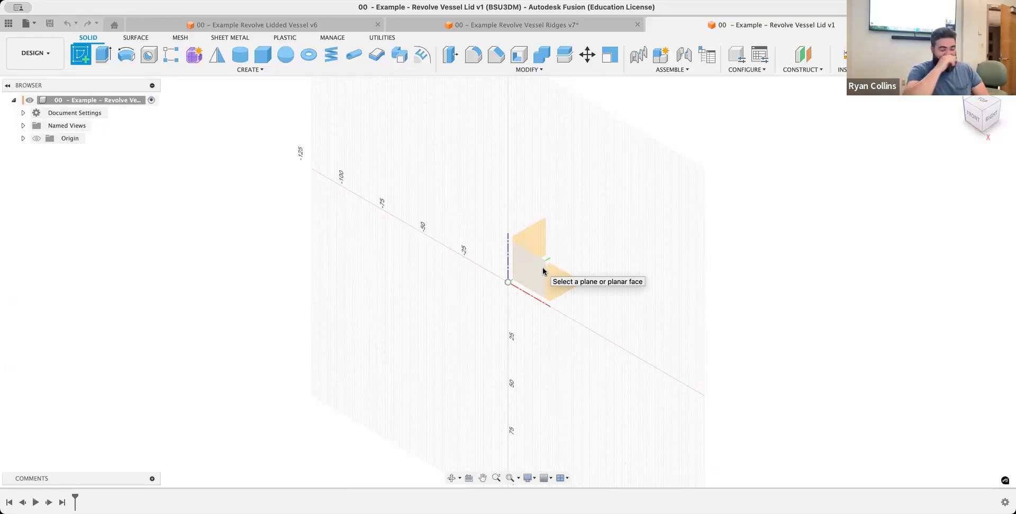
# Start a sketch on the front plane and draw a rectangle from the origin, 100 mm high and 30 mm wide
pyautogui.click(543, 271)
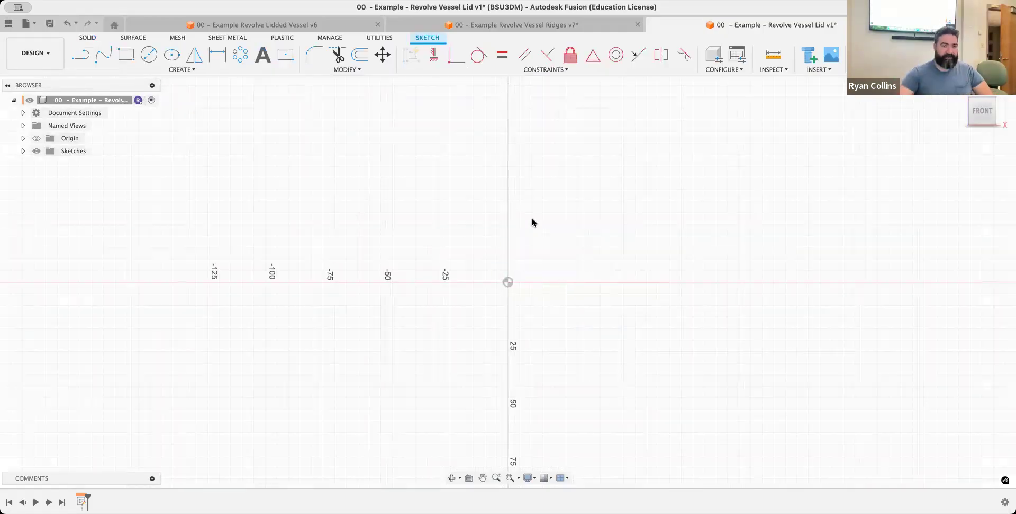
pyautogui.click(120, 52)
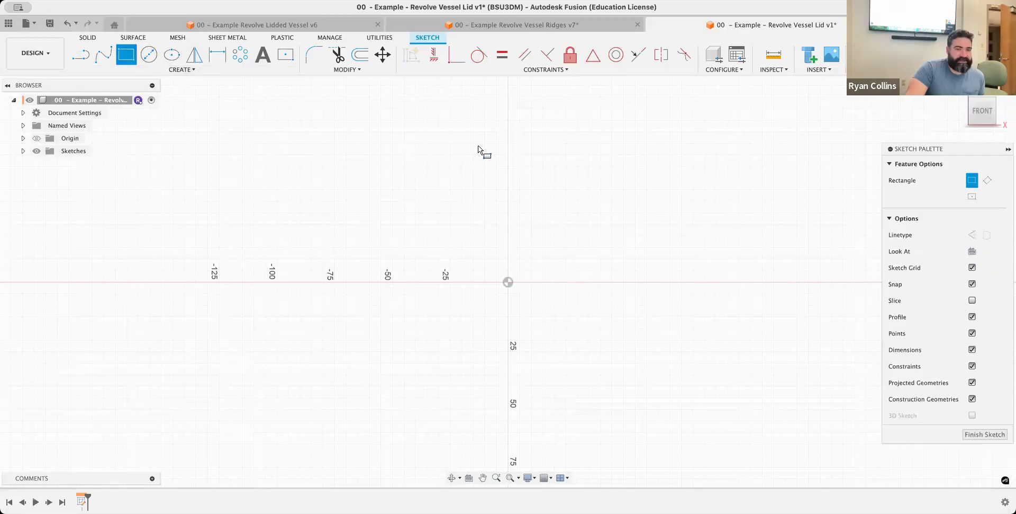
pyautogui.moveTo(540, 238); pyautogui.dragTo(334, 373, button='middle')
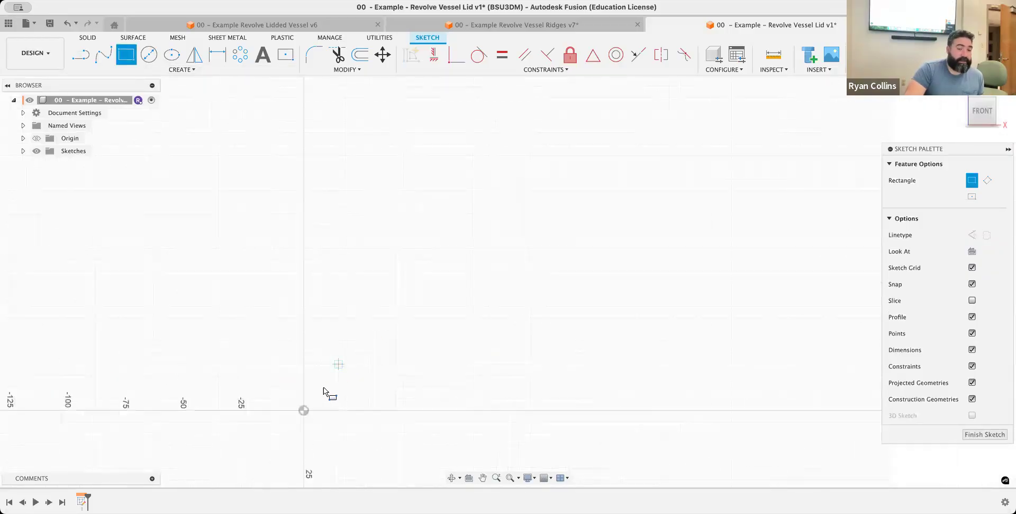
pyautogui.click(303, 410)
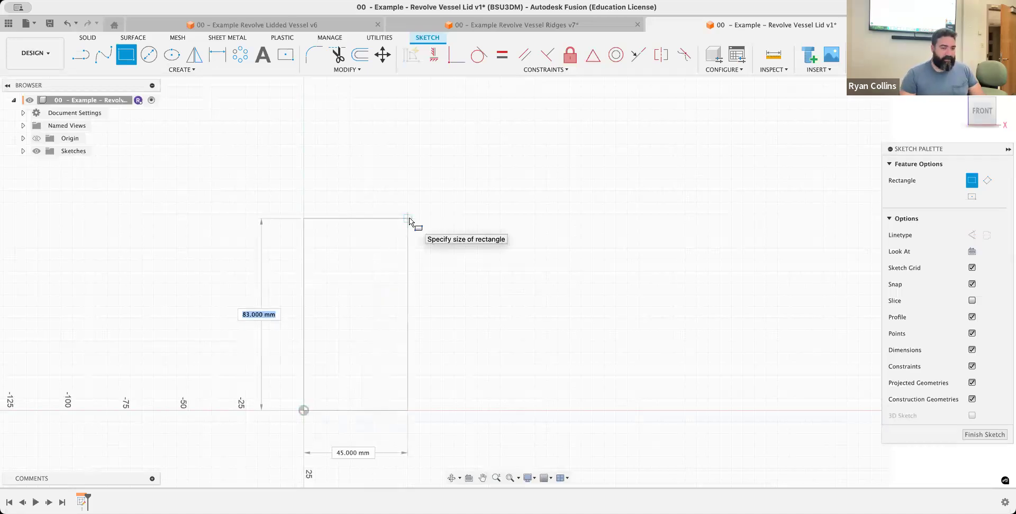
pyautogui.write('100')
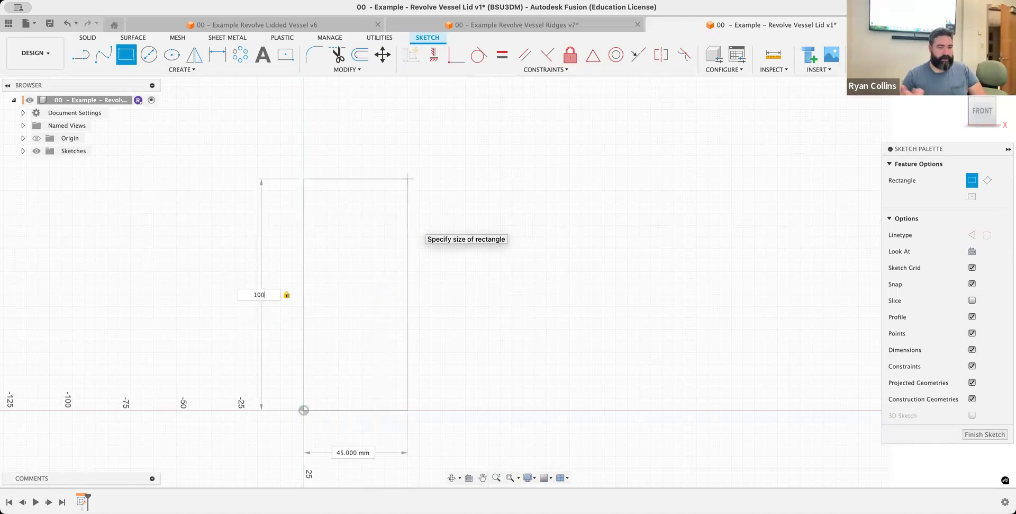
pyautogui.press('Tab')
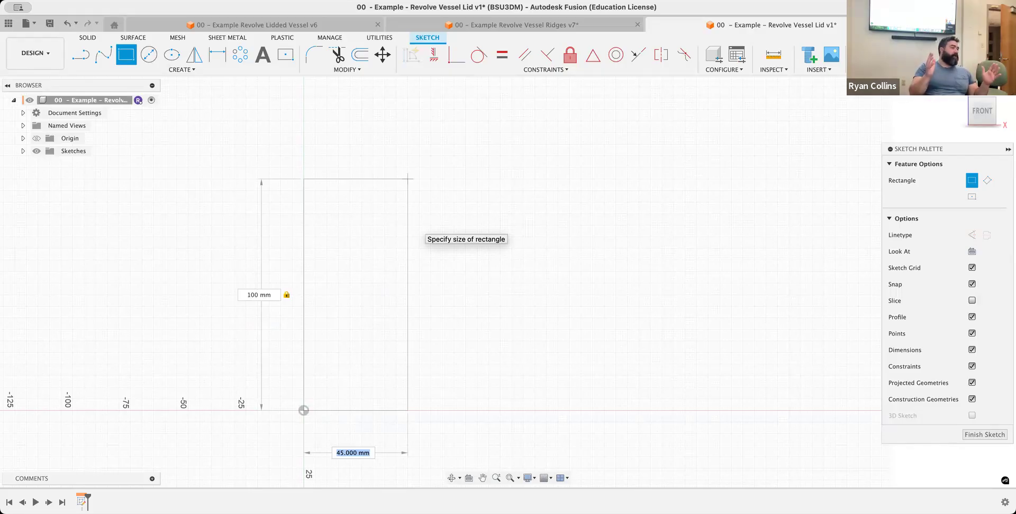
pyautogui.write('30')
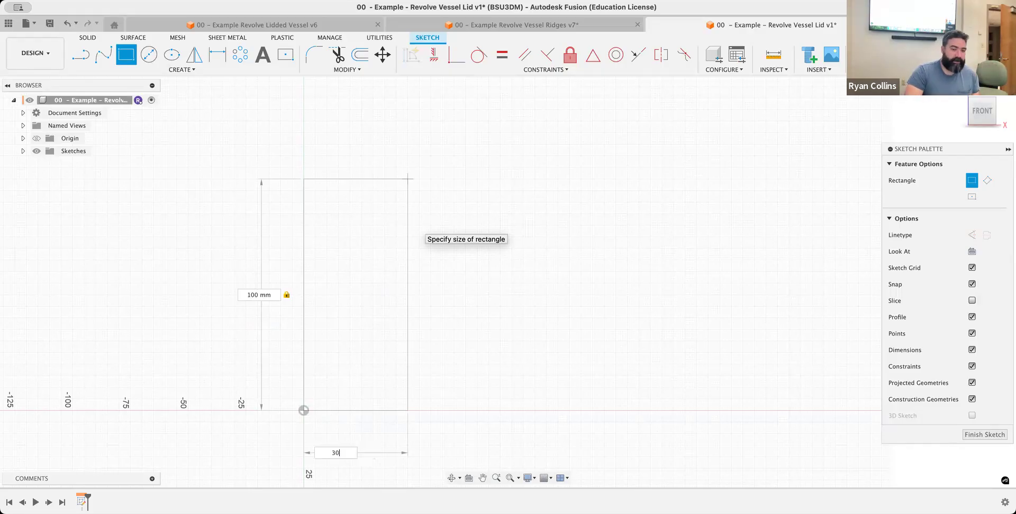
pyautogui.press('Return')
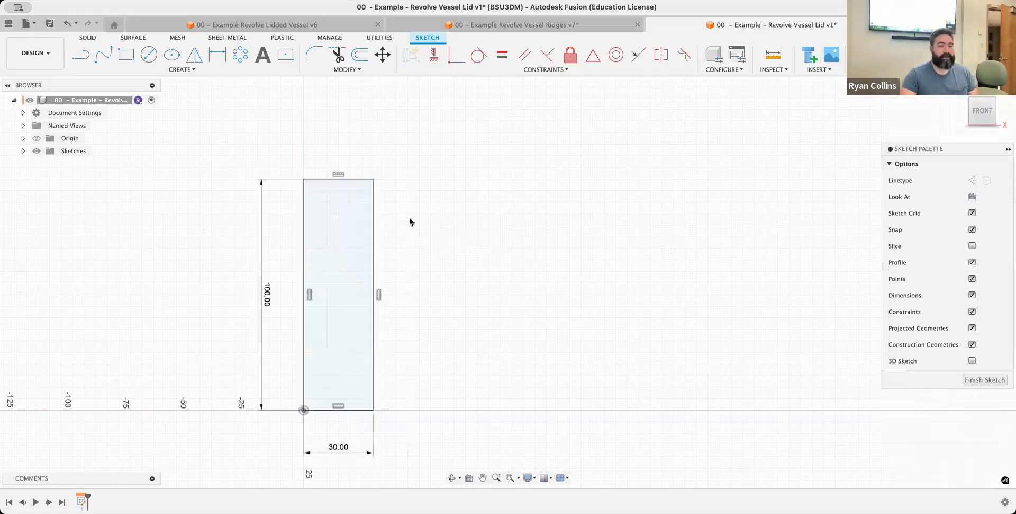
# Convert all four sides of the rectangle to construction lines
pyautogui.doubleClick(373, 216)
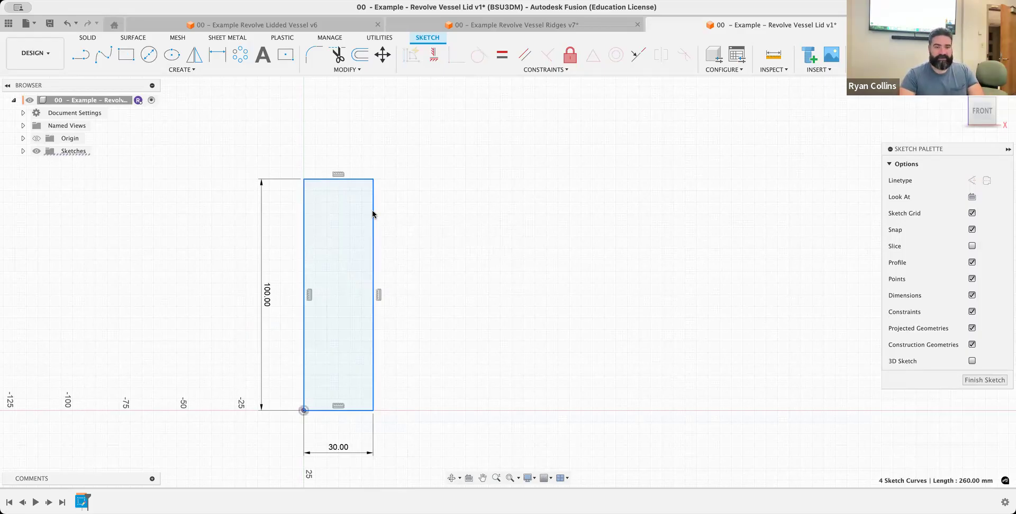
pyautogui.press('x')
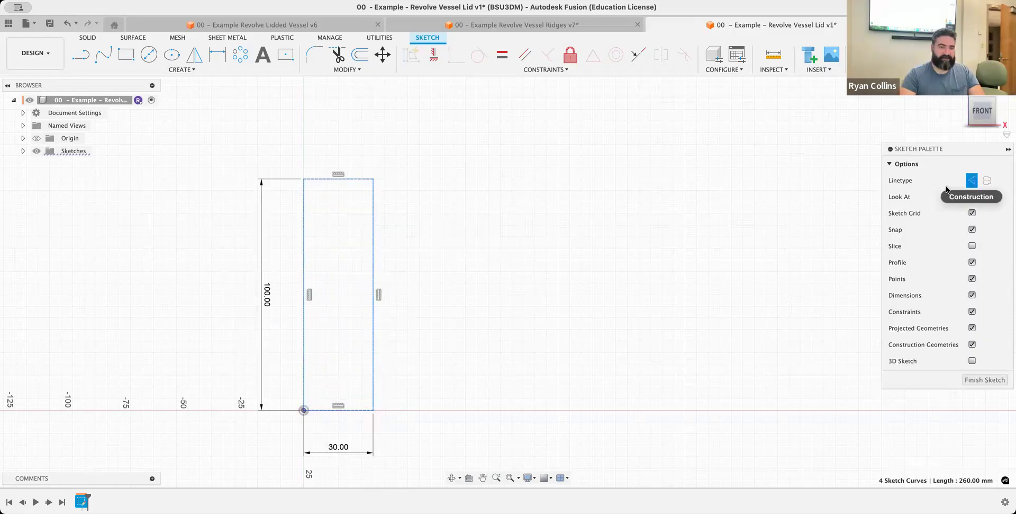
pyautogui.scroll(4, 374, 177)
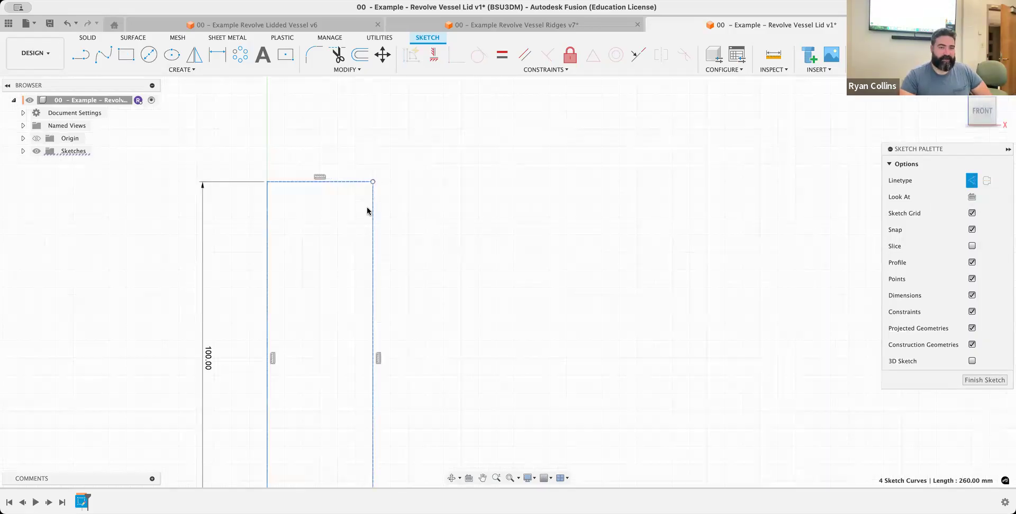
pyautogui.scroll(-3, 607, 275)
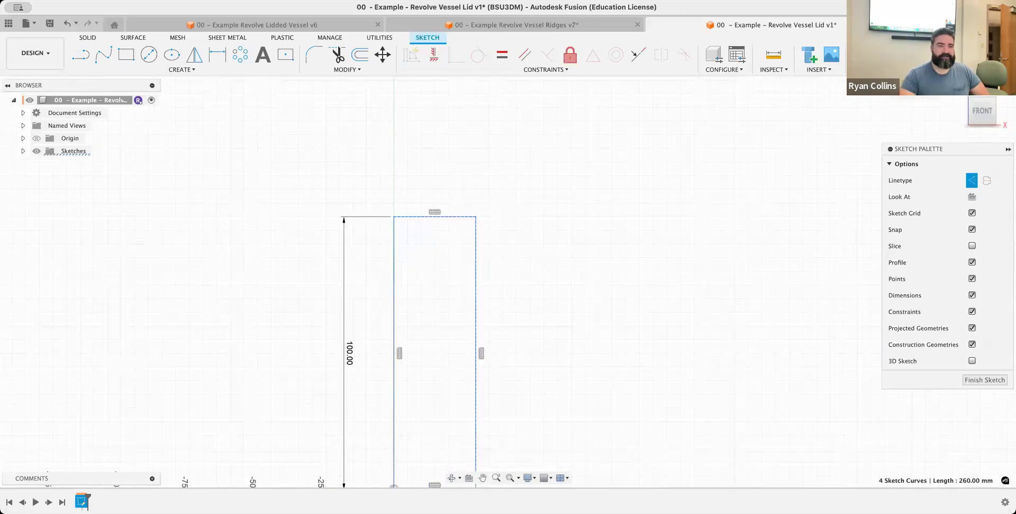
# Finish the rectangle sketch and rename it "Reference Box"
pyautogui.click(911, 55)
pyautogui.click(23, 152)
pyautogui.click(89, 166)
pyautogui.click(89, 170)
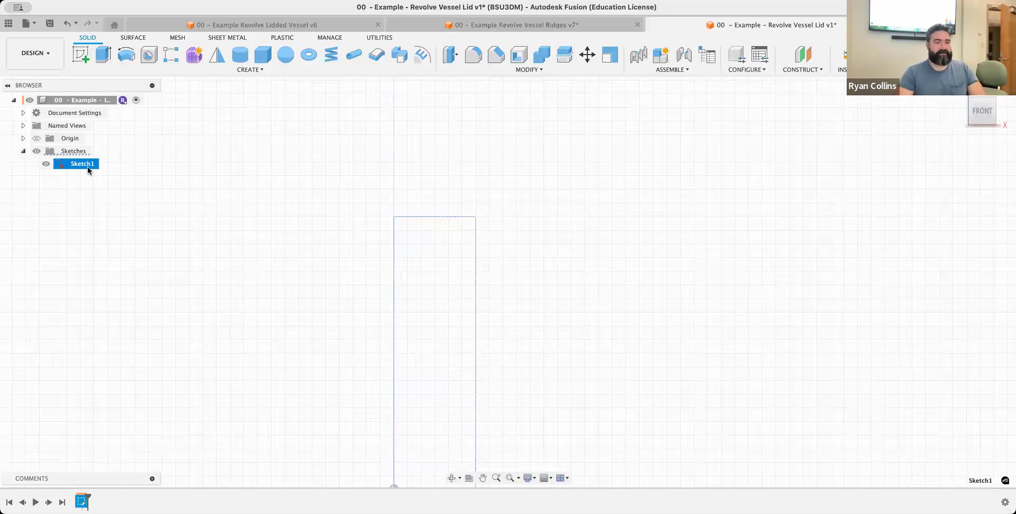
pyautogui.click(89, 170)
pyautogui.write('Ref')
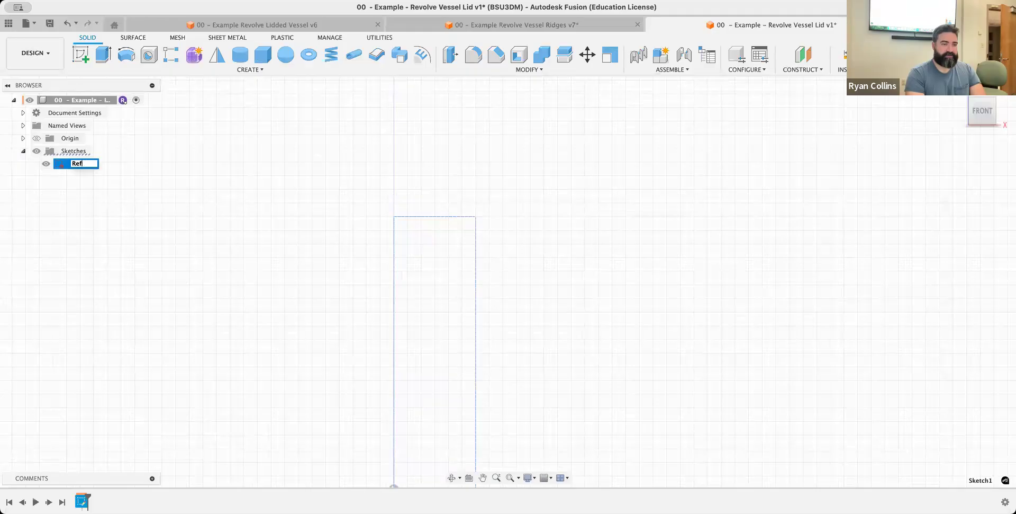
pyautogui.write('erence Box')
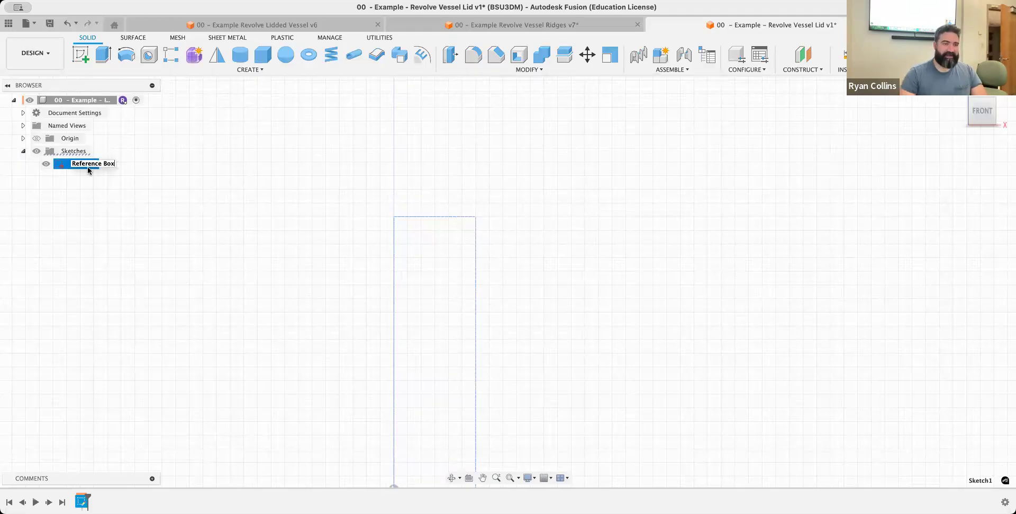
pyautogui.press('Return')
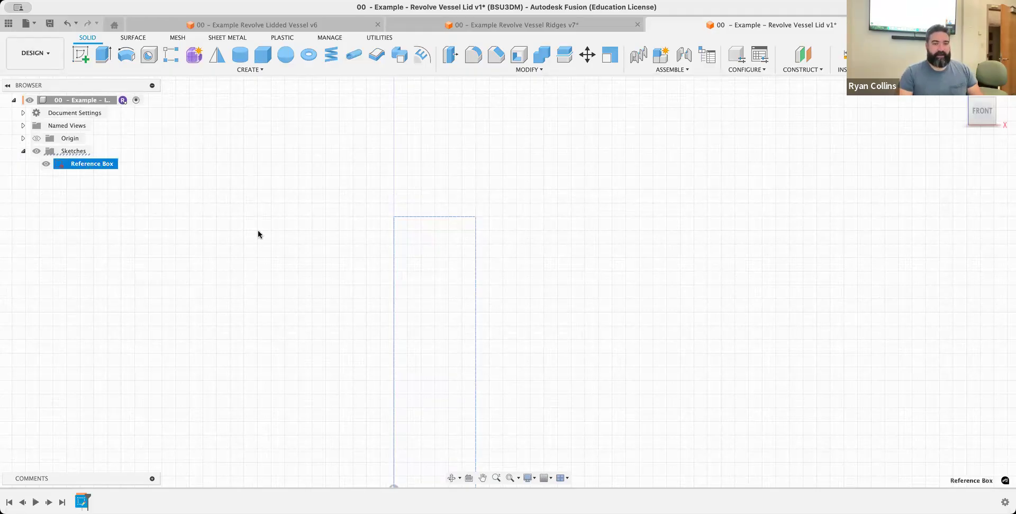
# Start a new sketch on the front plane and draw a wavy five-point fit point spline from the reference box's top edge to near the origin
pyautogui.click(260, 234)
pyautogui.click(81, 54)
pyautogui.moveTo(597, 334); pyautogui.dragTo(551, 290, button='middle')
pyautogui.click(397, 393)
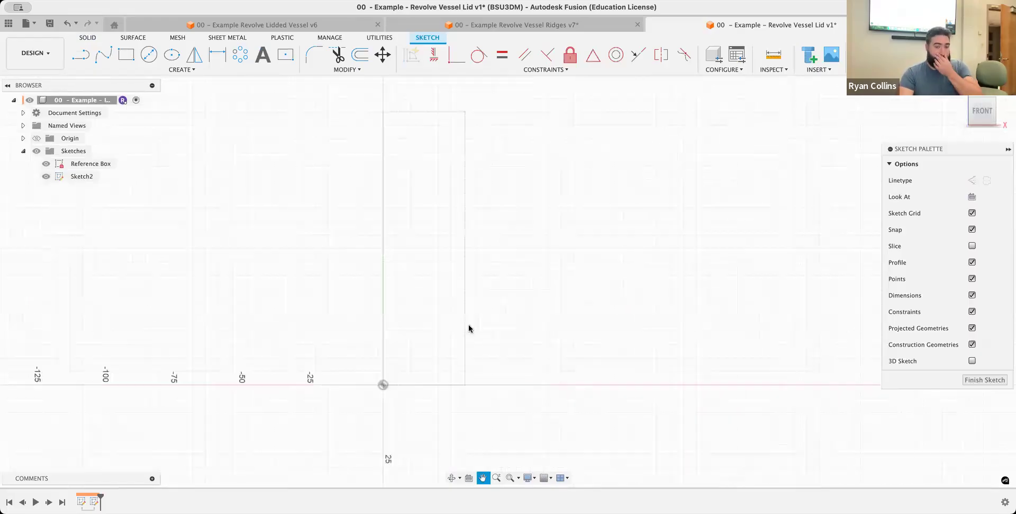
pyautogui.click(104, 55)
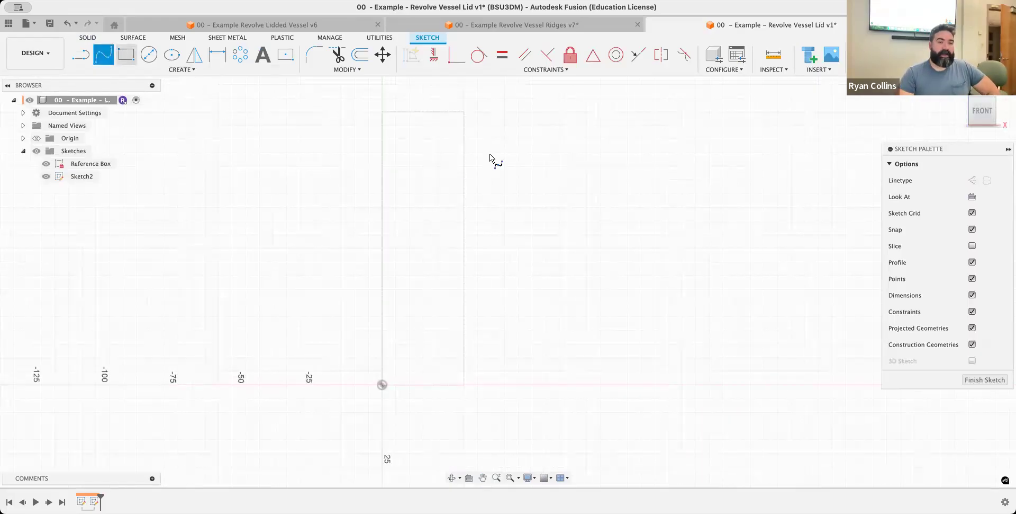
pyautogui.click(425, 111)
pyautogui.click(461, 139)
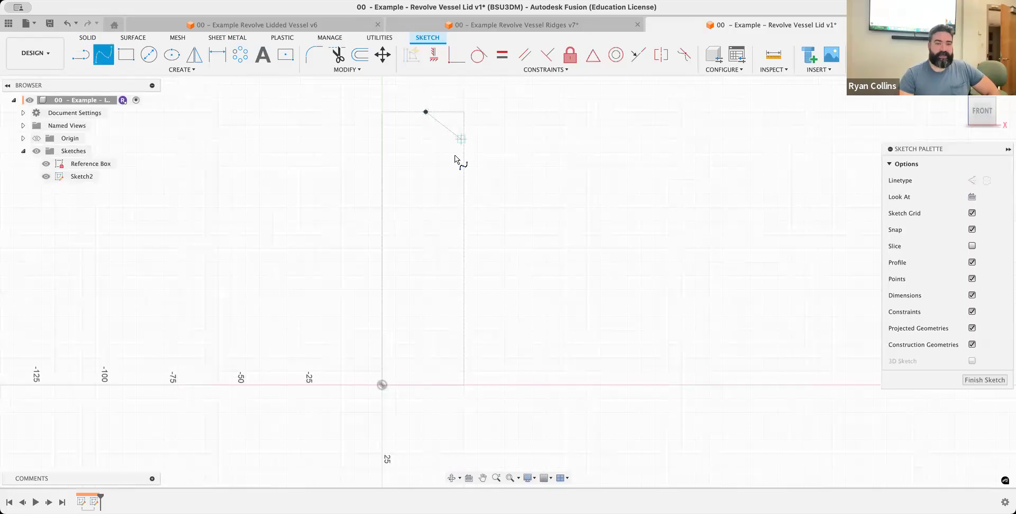
pyautogui.click(428, 217)
pyautogui.click(447, 302)
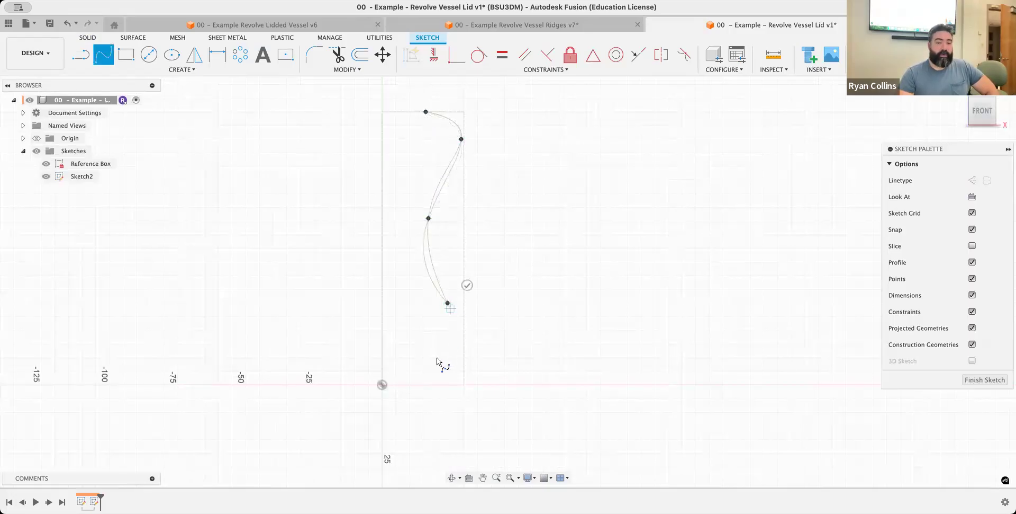
pyautogui.click(383, 385)
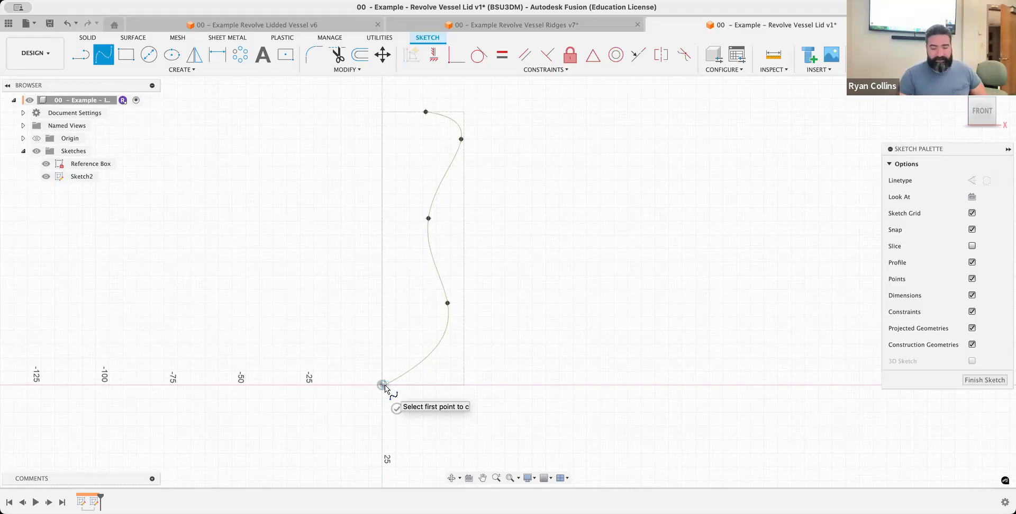
pyautogui.press('Escape')
# Draw a 15 mm horizontal line along the reference box's top edge, starting at the corner above the origin
pyautogui.moveTo(412, 148); pyautogui.dragTo(409, 237, button='middle')
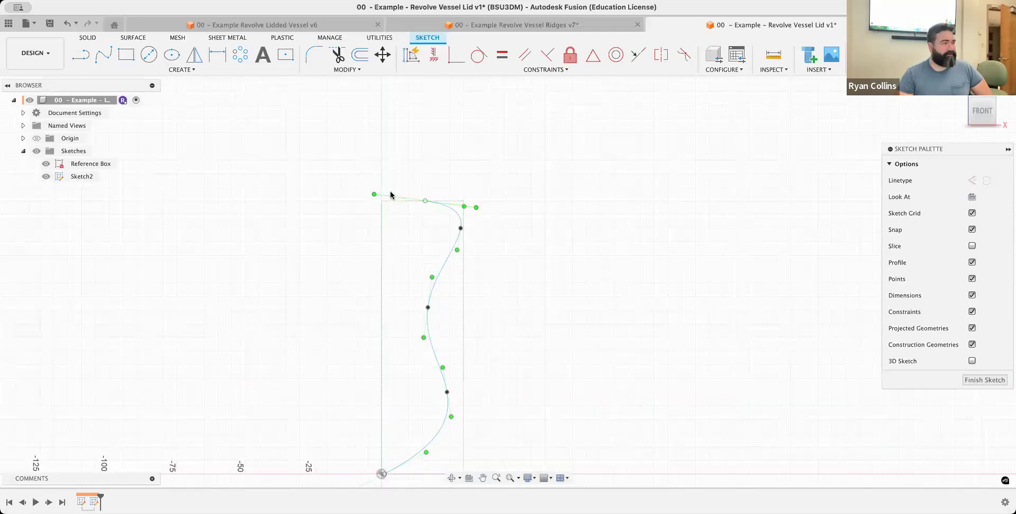
pyautogui.click(81, 55)
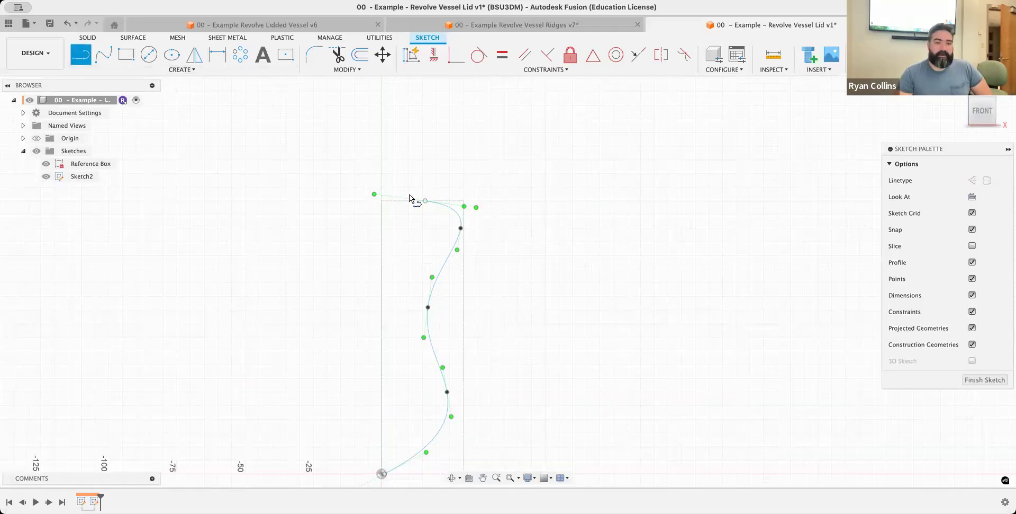
pyautogui.scroll(-5, 379, 205)
pyautogui.scroll(4, 379, 205)
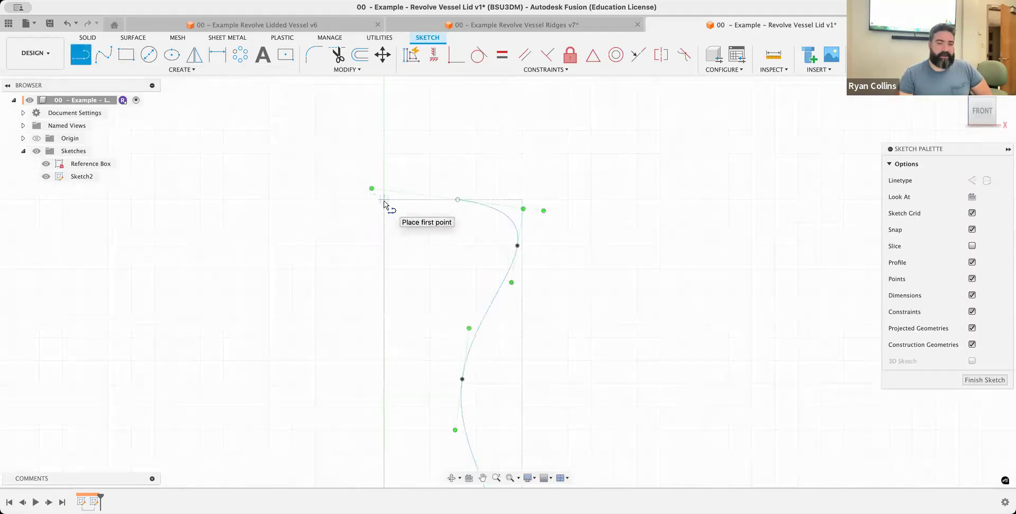
pyautogui.click(384, 199)
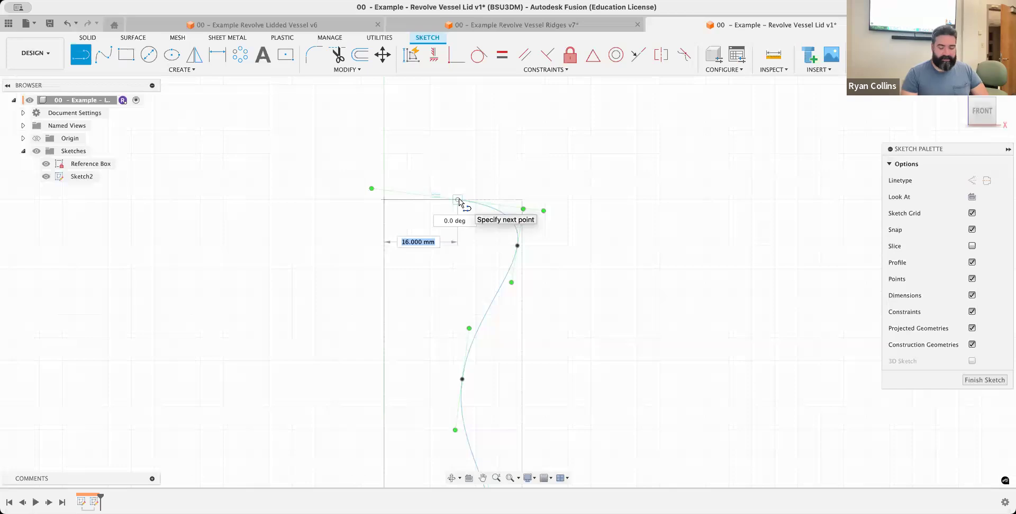
pyautogui.write('15')
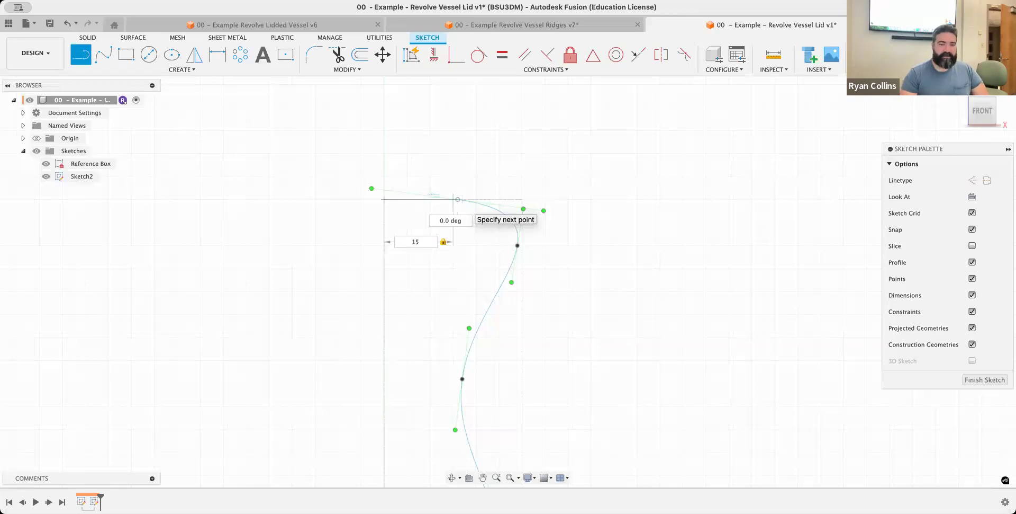
pyautogui.press('Return')
pyautogui.press('Escape')
# Join the spline's upper endpoint to the free end of the 15 mm line
pyautogui.scroll(-3, 469, 180)
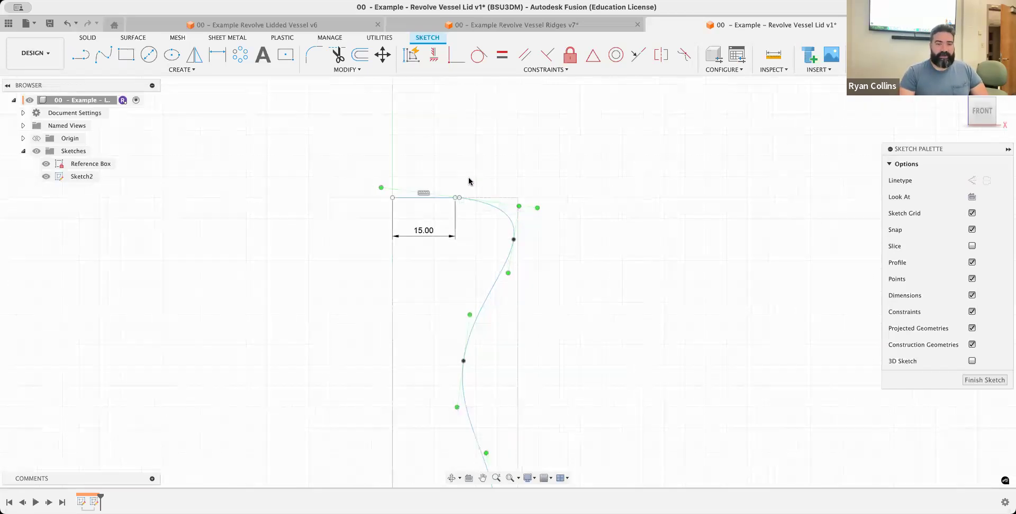
pyautogui.scroll(5, 470, 181)
pyautogui.scroll(4, 468, 183)
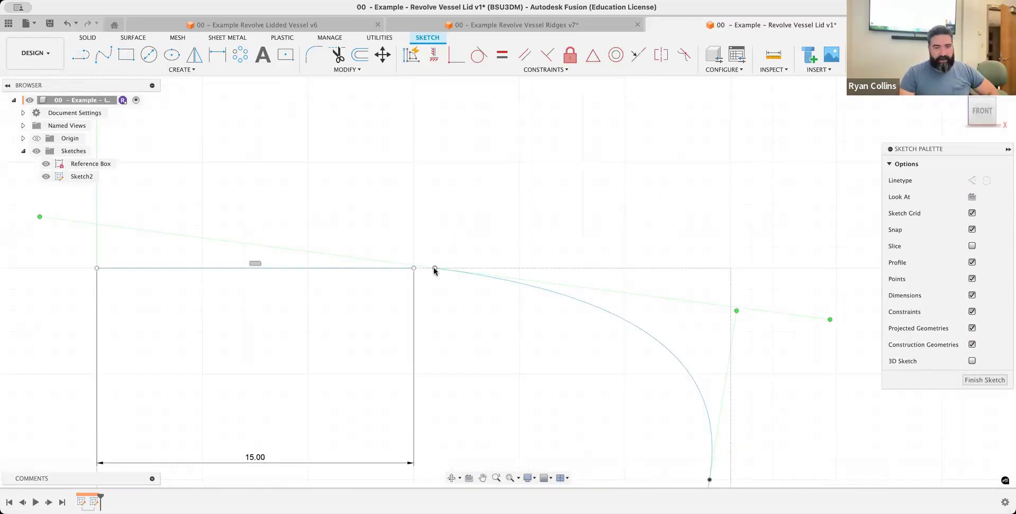
pyautogui.moveTo(434, 270); pyautogui.dragTo(415, 270)
pyautogui.scroll(4, 531, 353)
pyautogui.scroll(-3, 533, 354)
pyautogui.scroll(-8, 534, 354)
pyautogui.moveTo(548, 344); pyautogui.dragTo(491, 196, button='middle')
pyautogui.moveTo(492, 265); pyautogui.dragTo(468, 165, button='middle')
pyautogui.scroll(-5, 506, 307)
pyautogui.moveTo(513, 322); pyautogui.dragTo(503, 271, button='middle')
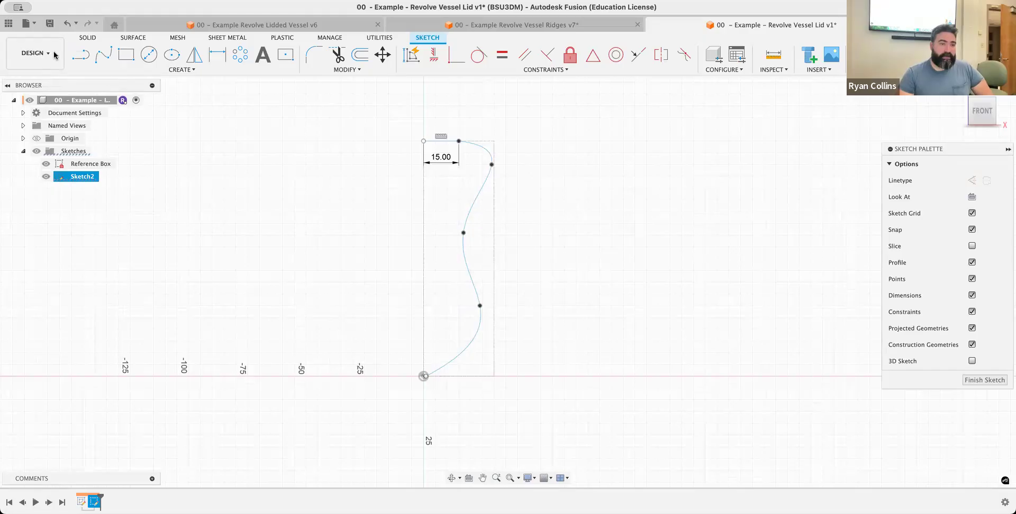
# Draw a vertical line from the 15 mm line's start point down to the origin
pyautogui.click(81, 55)
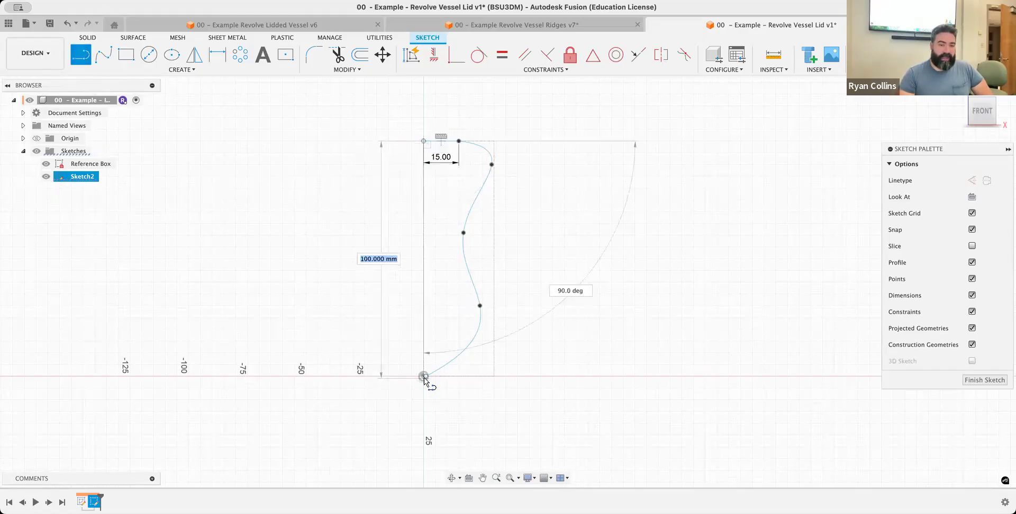
pyautogui.scroll(6, 425, 378)
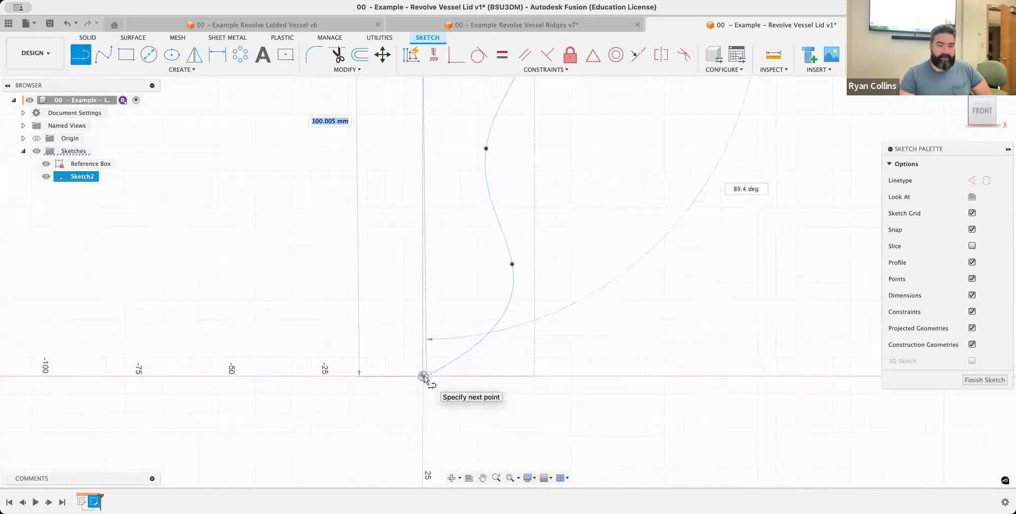
pyautogui.scroll(4, 426, 378)
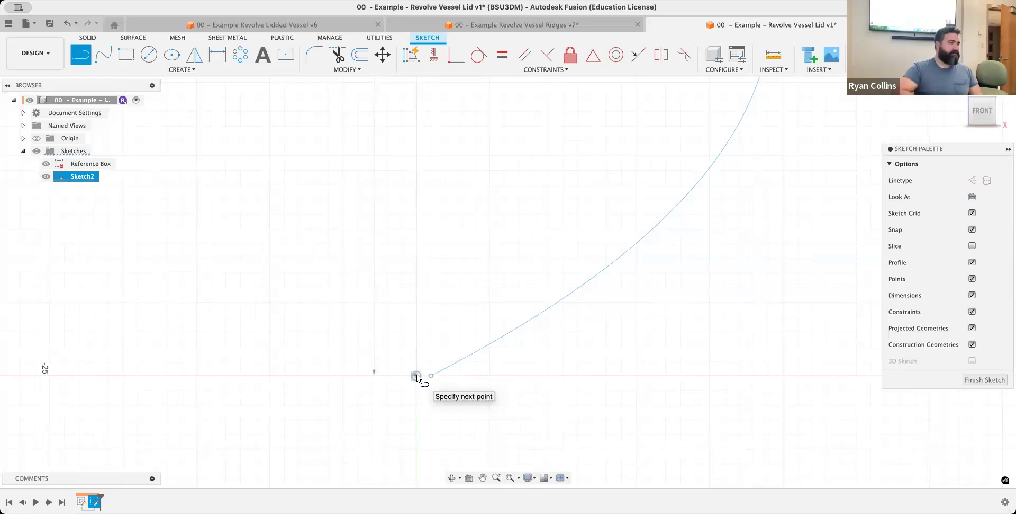
pyautogui.click(417, 377)
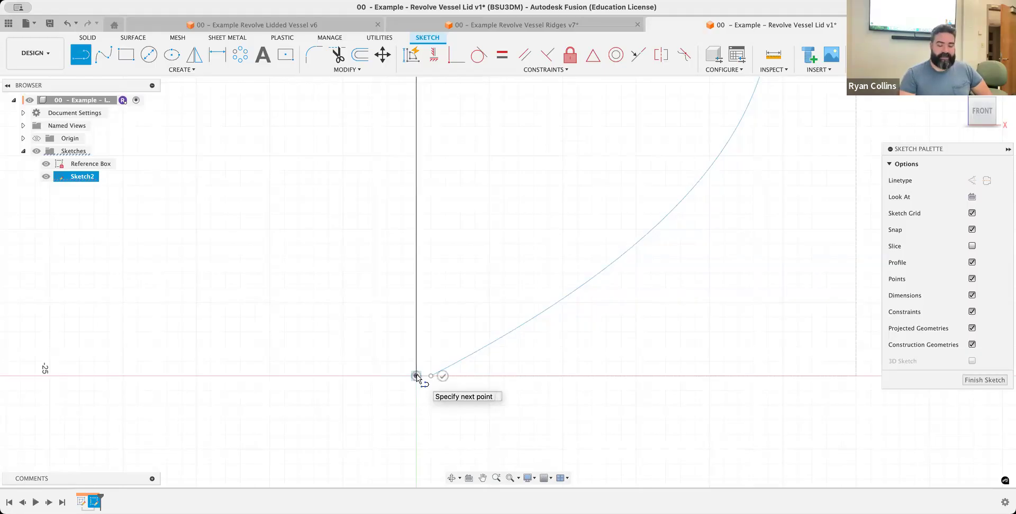
pyautogui.press('Escape')
# Inspect the profile for gaps from the origin up to the 15 mm line and along the spline
pyautogui.scroll(5, 442, 255)
pyautogui.scroll(-8, 442, 255)
pyautogui.moveTo(443, 310); pyautogui.dragTo(437, 468, button='middle')
pyautogui.moveTo(487, 90); pyautogui.dragTo(417, 227, button='middle')
pyautogui.moveTo(369, 268); pyautogui.dragTo(353, 388, button='middle')
pyautogui.moveTo(378, 197); pyautogui.dragTo(358, 466, button='middle')
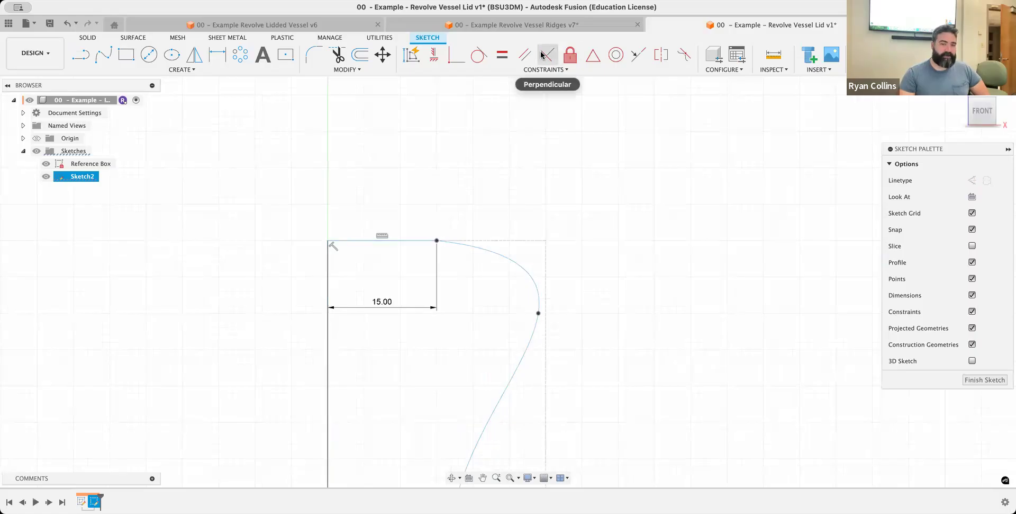
pyautogui.scroll(5, 429, 440)
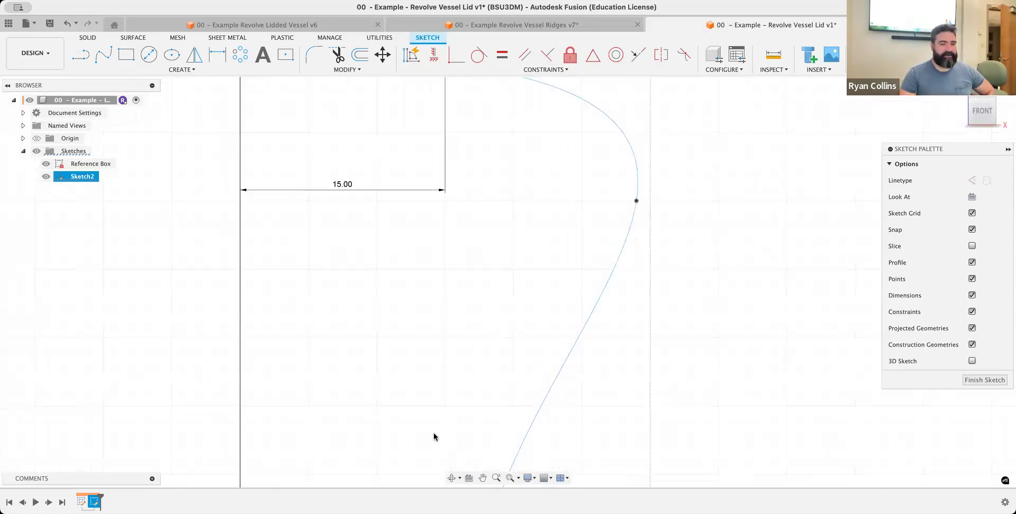
pyautogui.scroll(-6, 393, 323)
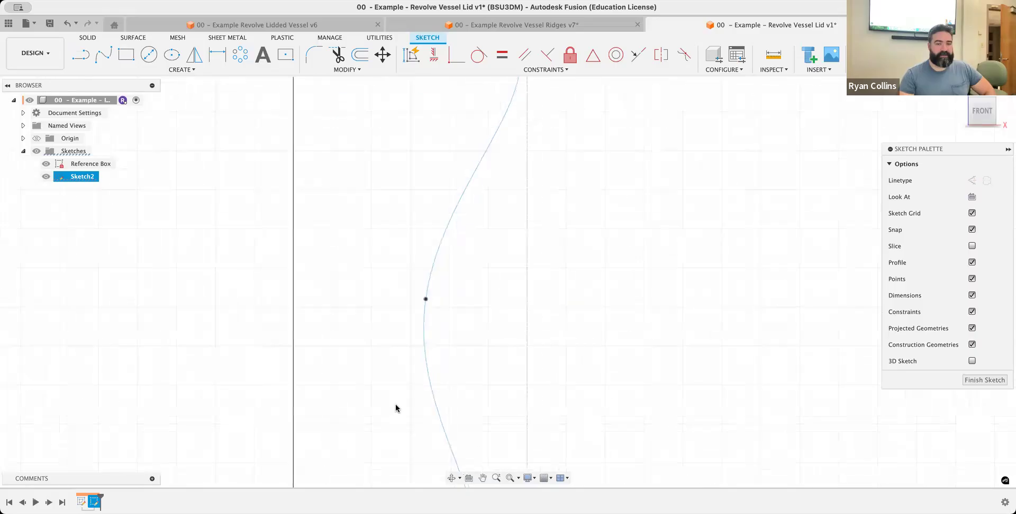
# Move the spline's lower endpoint onto the origin to close the profile
pyautogui.scroll(-6, 402, 169)
pyautogui.scroll(-1, 331, 407)
pyautogui.scroll(4, 336, 425)
pyautogui.scroll(4, 324, 415)
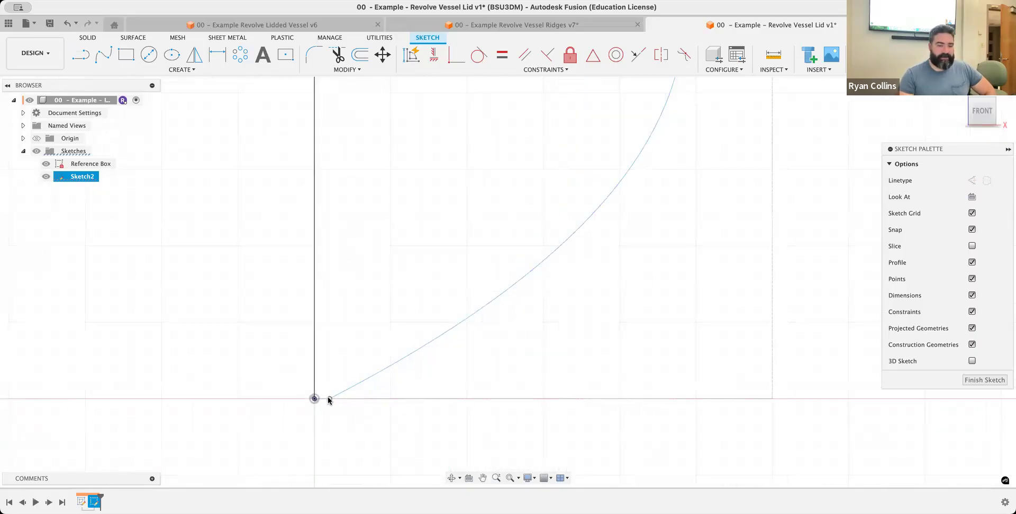
pyautogui.click(328, 395)
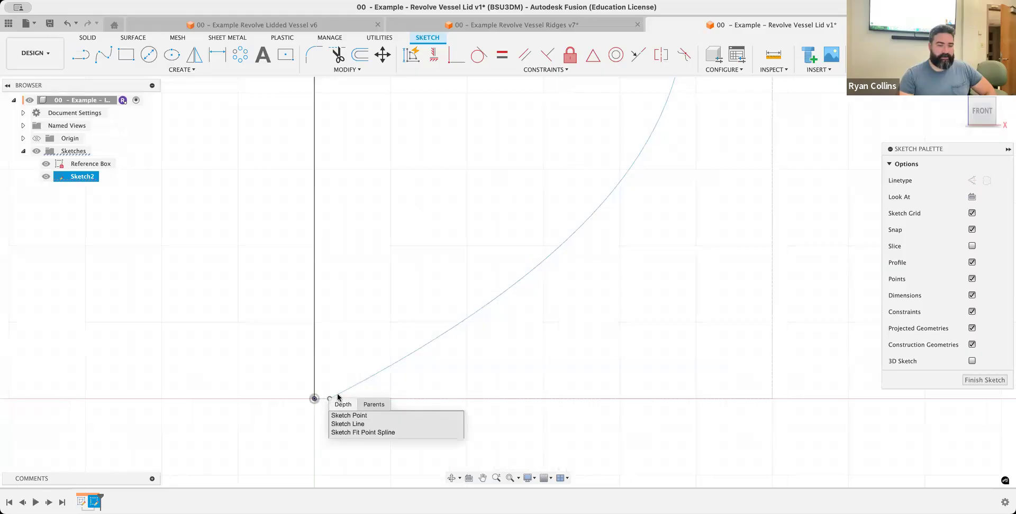
pyautogui.click(316, 399)
pyautogui.moveTo(315, 398); pyautogui.dragTo(313, 400)
pyautogui.scroll(1, 497, 345)
pyautogui.scroll(2, 579, 324)
pyautogui.scroll(-6, 661, 247)
# Convert the profile's vertical line above the origin to a construction line
pyautogui.moveTo(656, 288); pyautogui.dragTo(587, 457, button='middle')
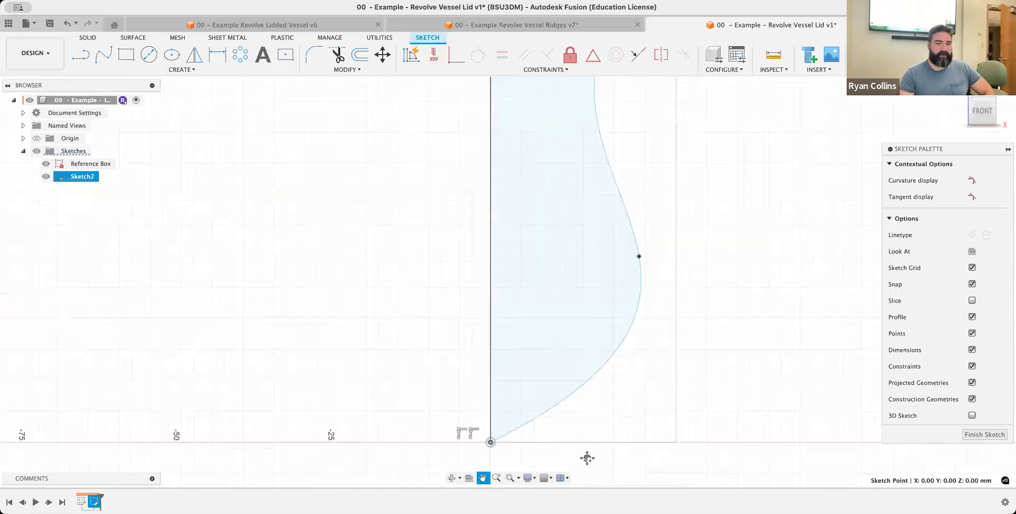
pyautogui.scroll(-2, 631, 343)
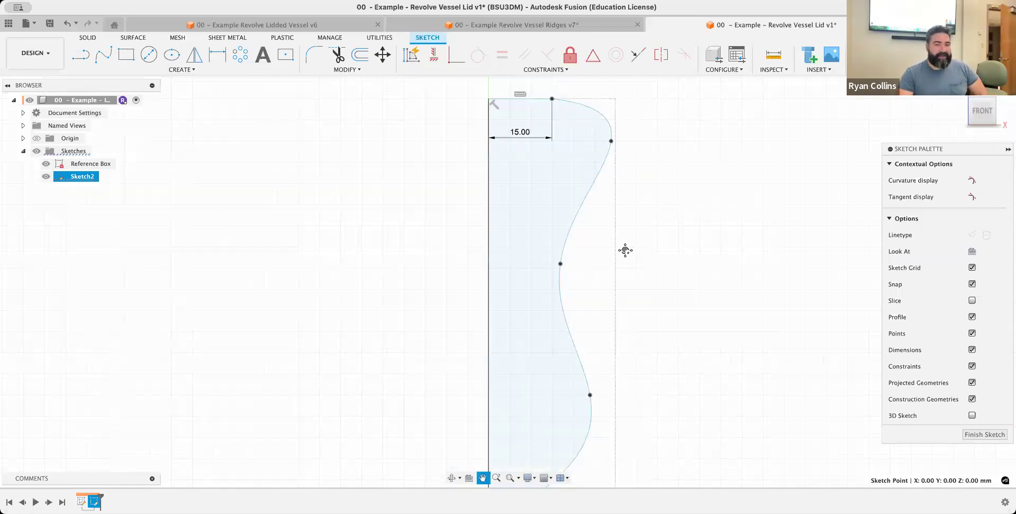
pyautogui.moveTo(670, 208); pyautogui.dragTo(626, 250, button='middle')
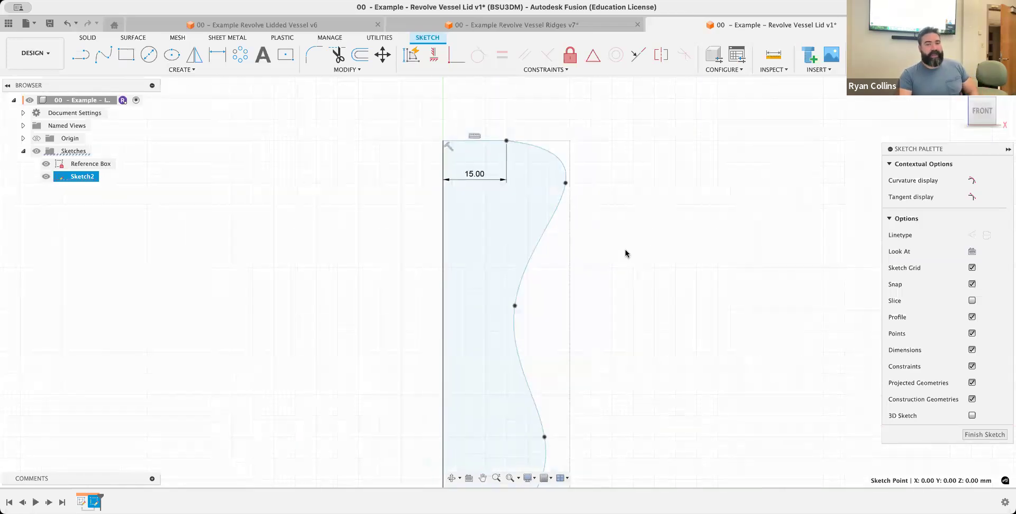
pyautogui.click(442, 237)
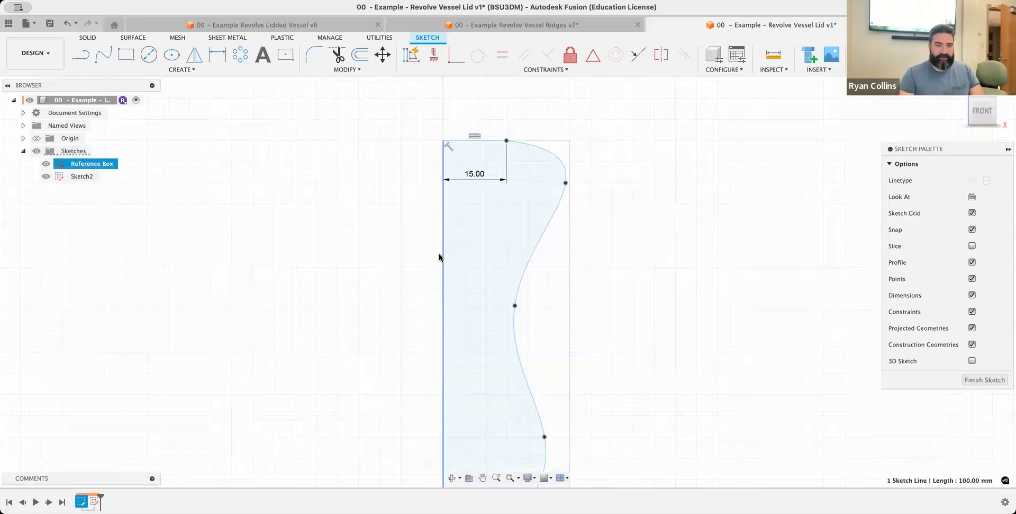
pyautogui.click(386, 274)
pyautogui.click(444, 234)
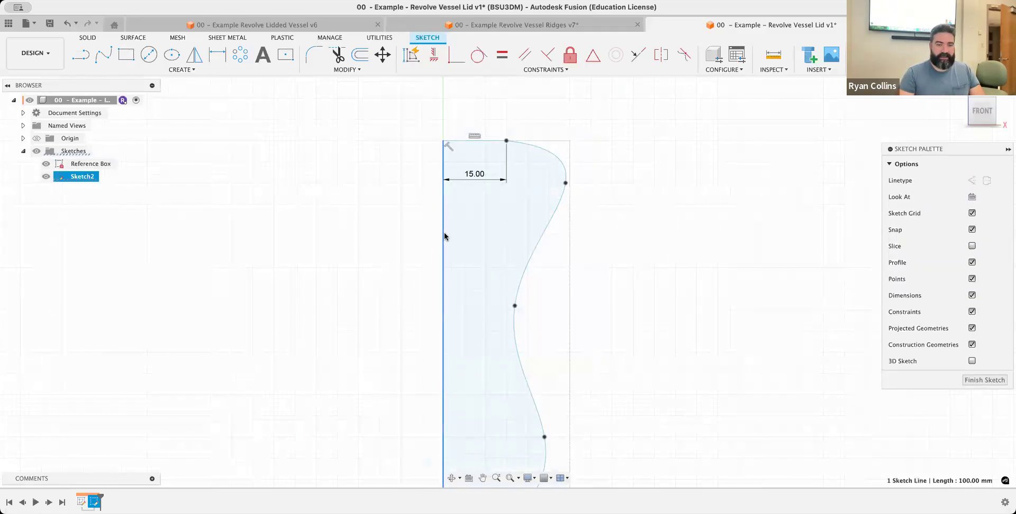
pyautogui.press('x')
pyautogui.click(483, 215)
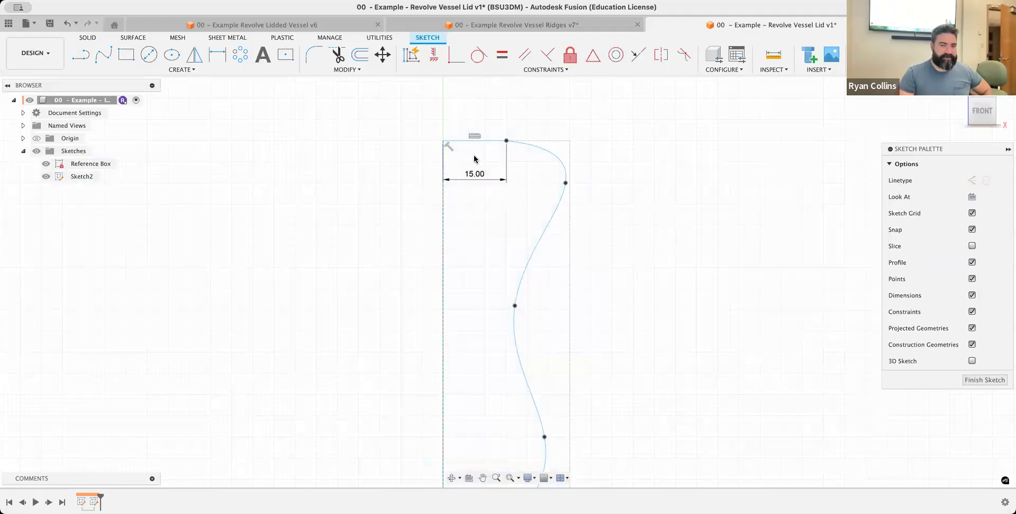
# Offset the spline profile chain inward by 3 mm to form the wall thickness
pyautogui.click(353, 54)
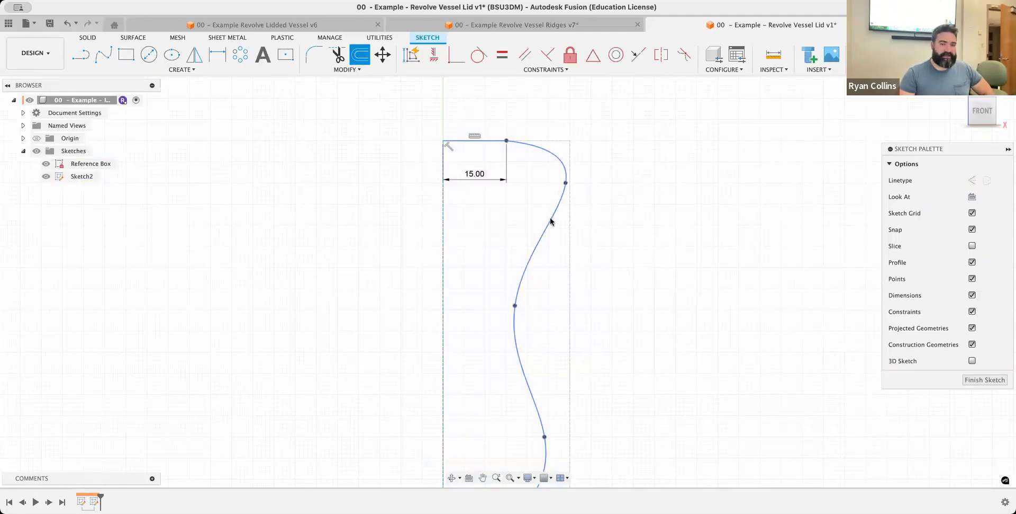
pyautogui.click(551, 220)
pyautogui.moveTo(558, 223); pyautogui.dragTo(548, 223)
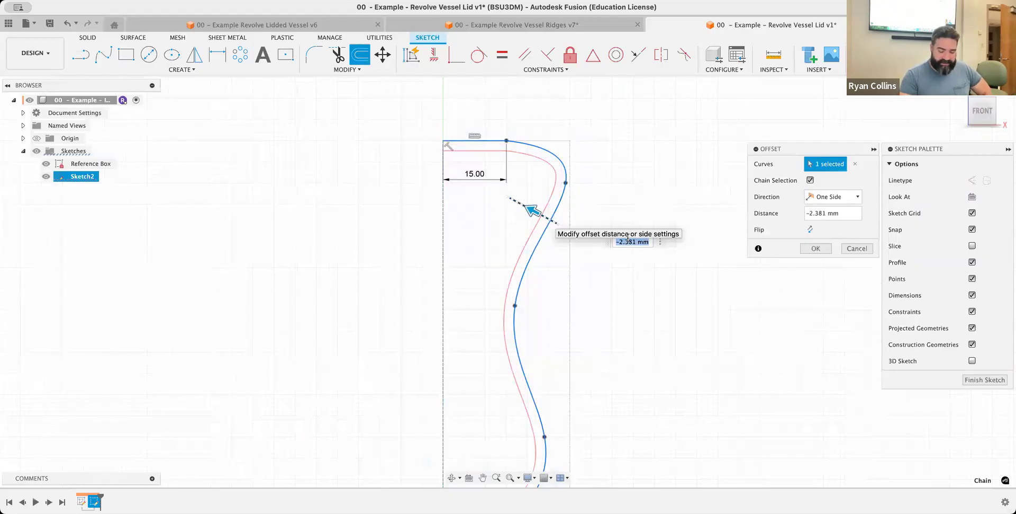
pyautogui.write('-3')
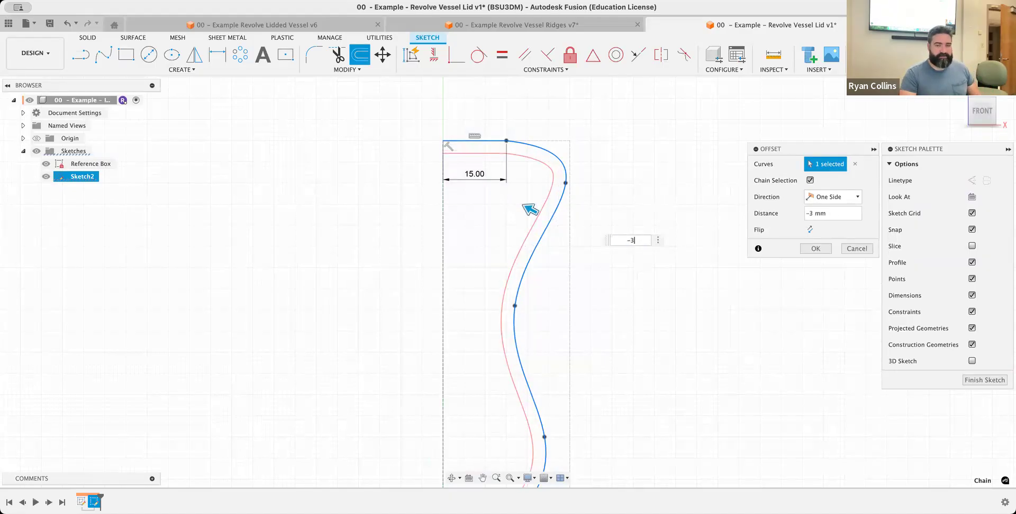
pyautogui.press('Return')
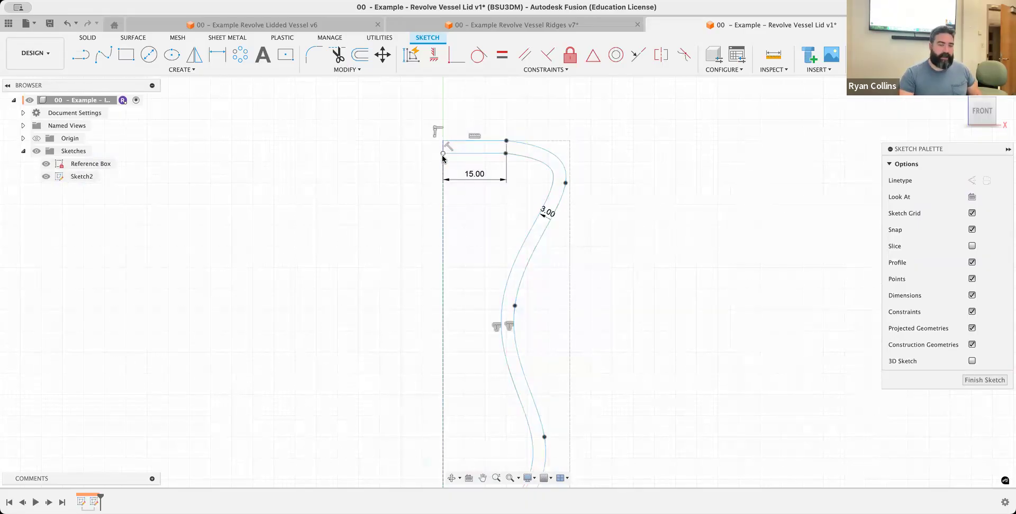
# Convert the vertical construction line above the origin back to a normal line and finish the sketch
pyautogui.click(442, 225)
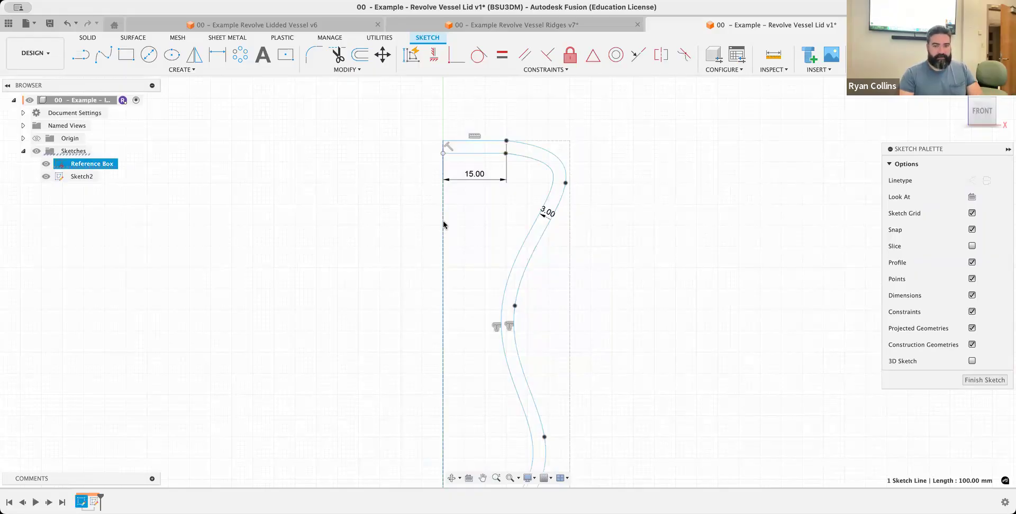
pyautogui.click(418, 225)
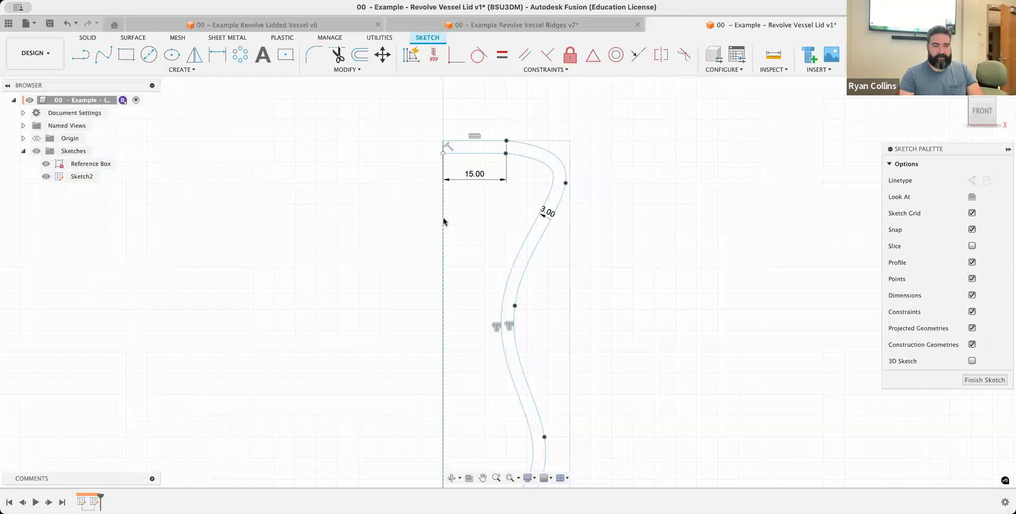
pyautogui.click(443, 222)
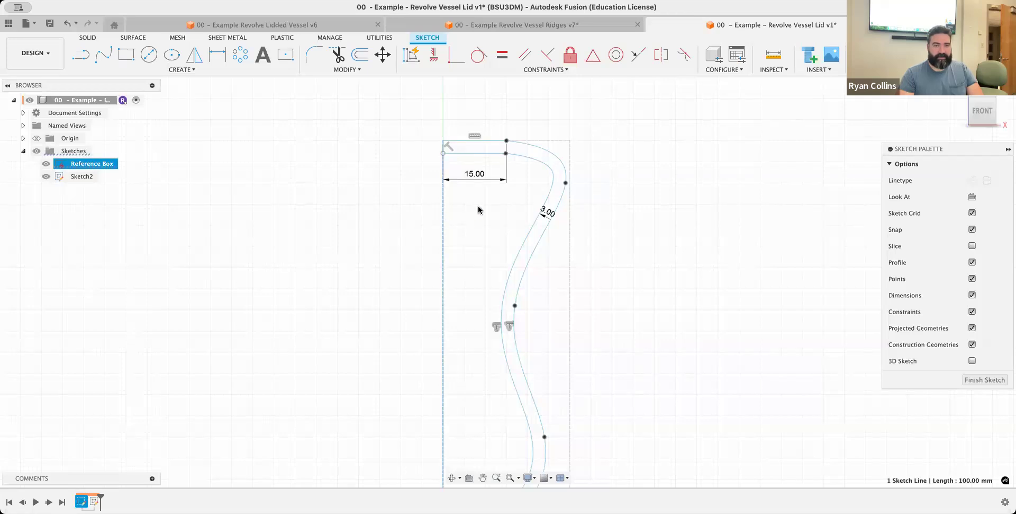
pyautogui.click(451, 200)
pyautogui.click(443, 197)
pyautogui.press('x')
pyautogui.click(667, 293)
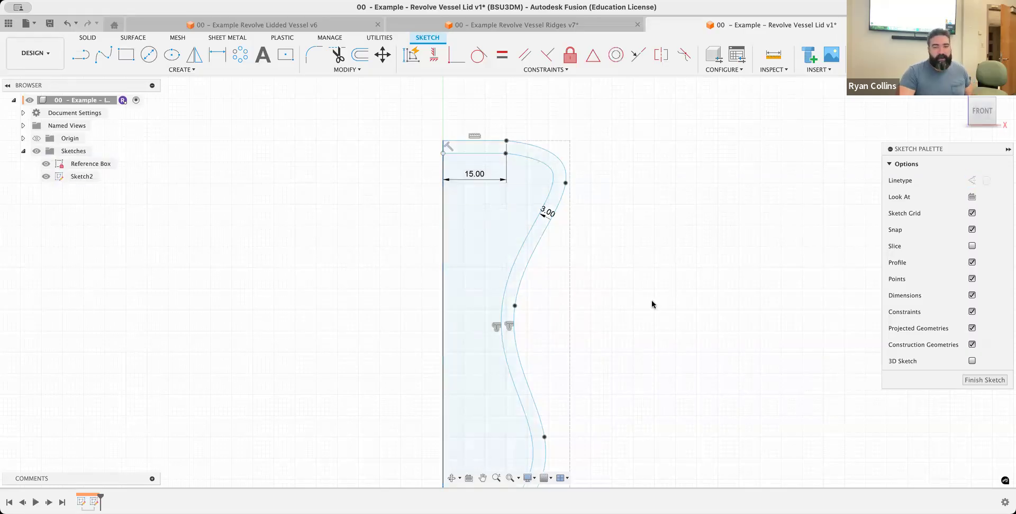
pyautogui.moveTo(590, 290)
pyautogui.mouseDown(button='middle')
pyautogui.moveTo(542, 159)
pyautogui.moveTo(537, 279)
pyautogui.mouseUp(button='middle')
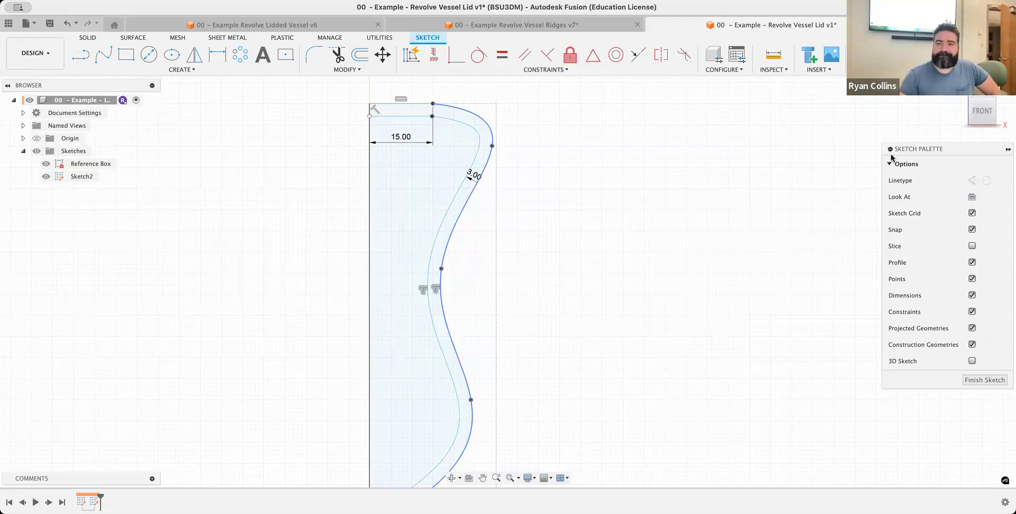
pyautogui.click(907, 55)
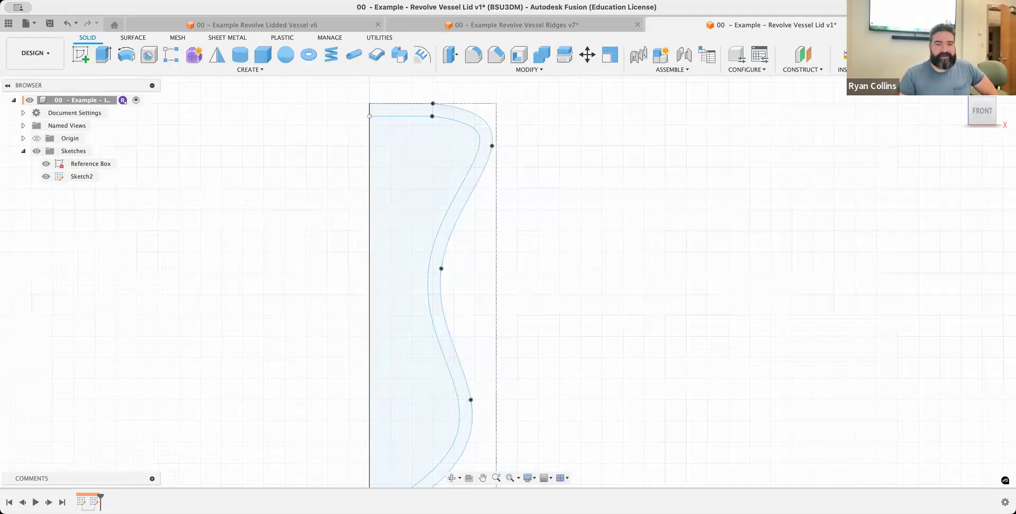
# Reopen the profile sketch, trim the inner offset curve's overhang past the vertical line near the origin, and finish the sketch
pyautogui.scroll(3, 536, 301)
pyautogui.scroll(-6, 558, 302)
pyautogui.moveTo(610, 313); pyautogui.dragTo(568, 253, button='middle')
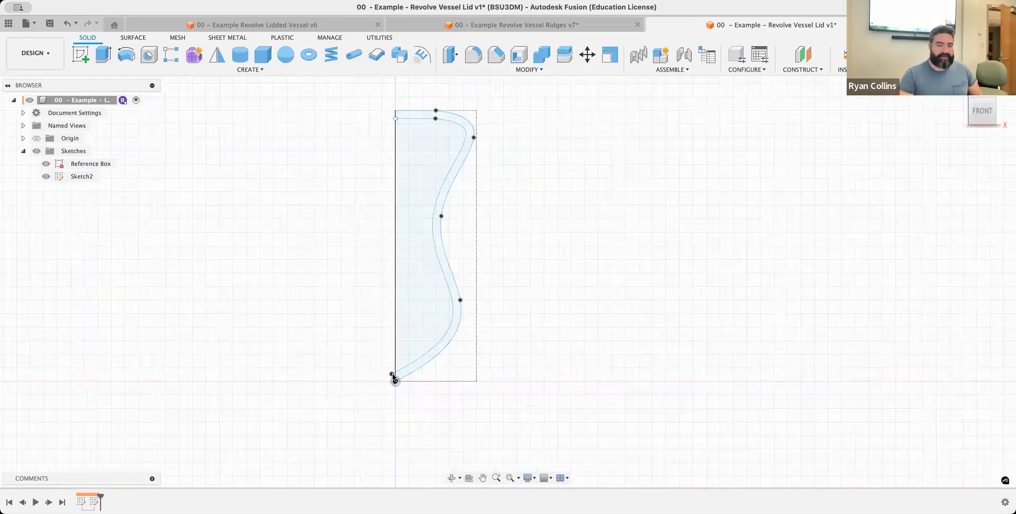
pyautogui.scroll(-3, 389, 369)
pyautogui.scroll(10, 390, 373)
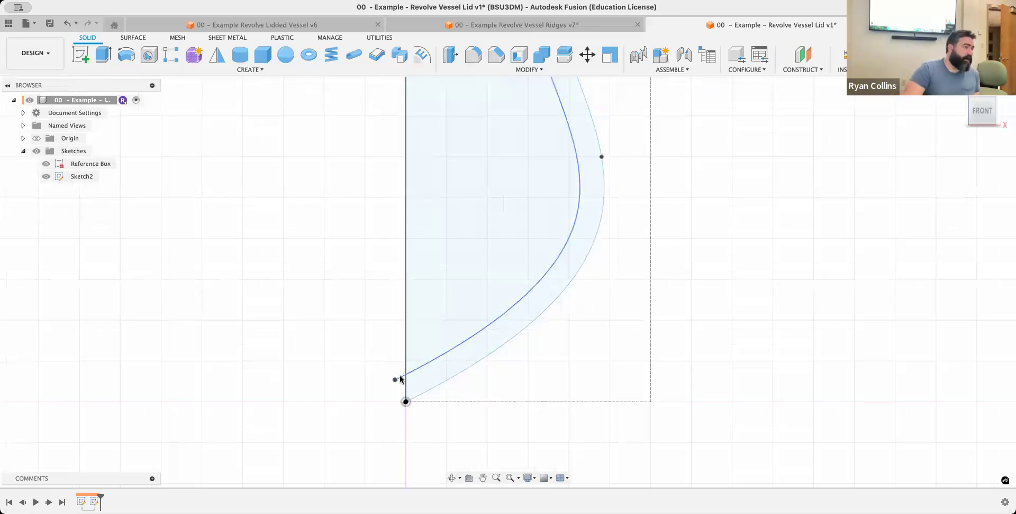
pyautogui.rightClick(95, 501)
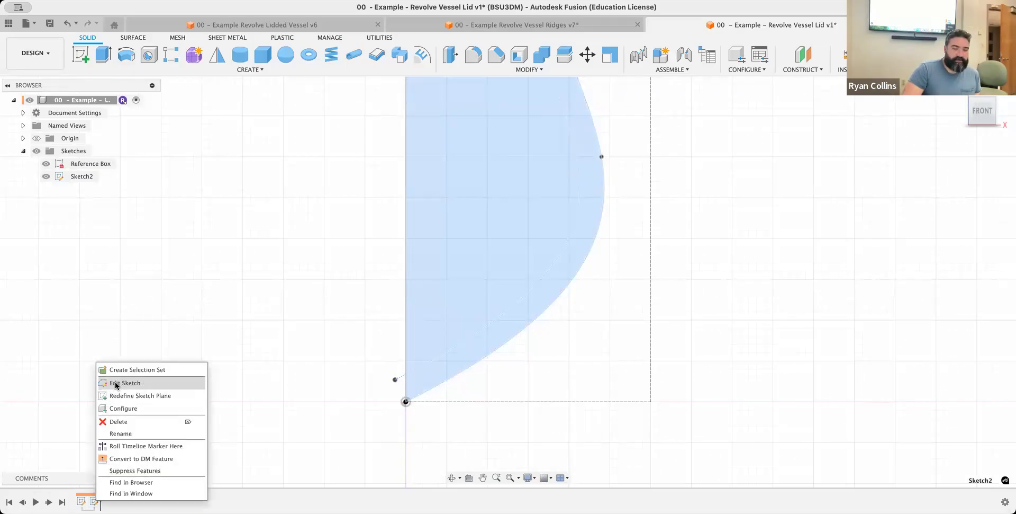
pyautogui.click(116, 383)
pyautogui.click(336, 52)
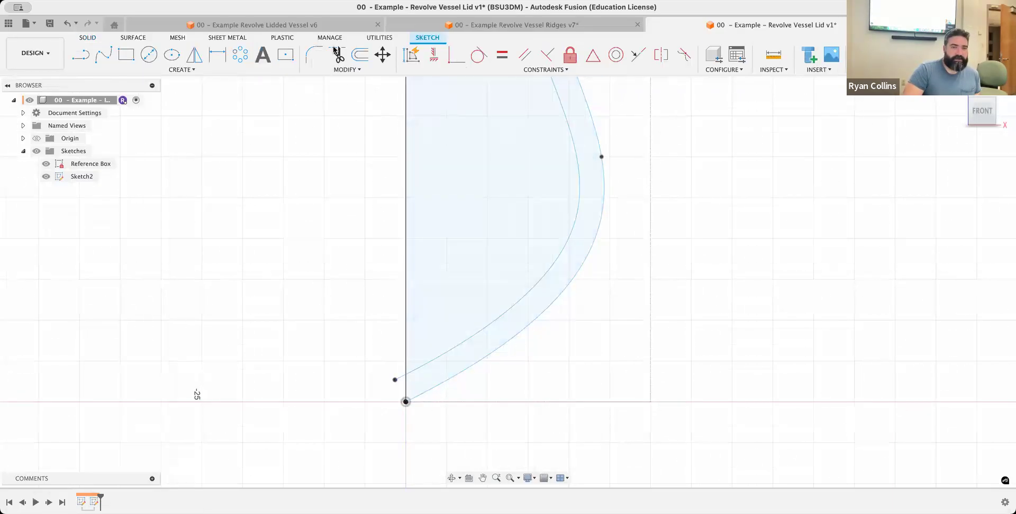
pyautogui.click(400, 378)
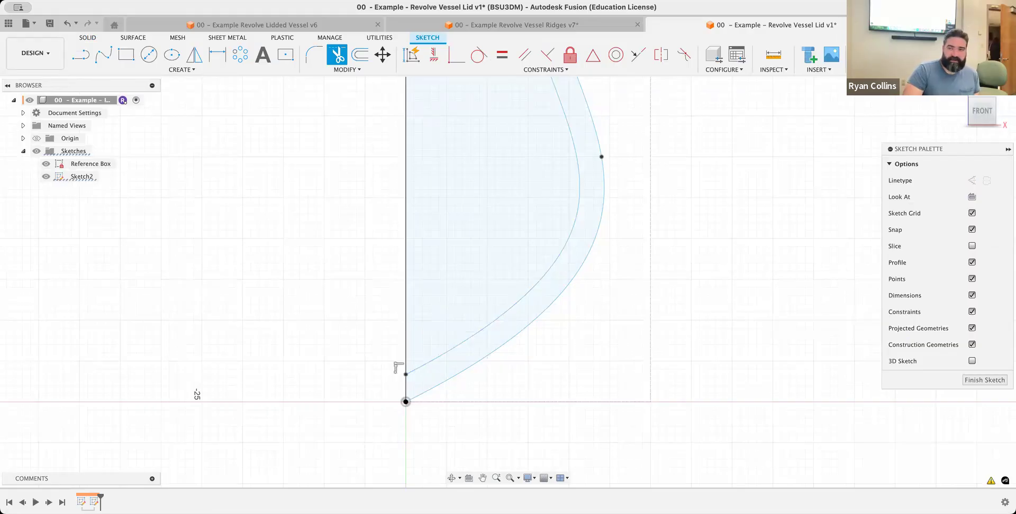
pyautogui.click(904, 55)
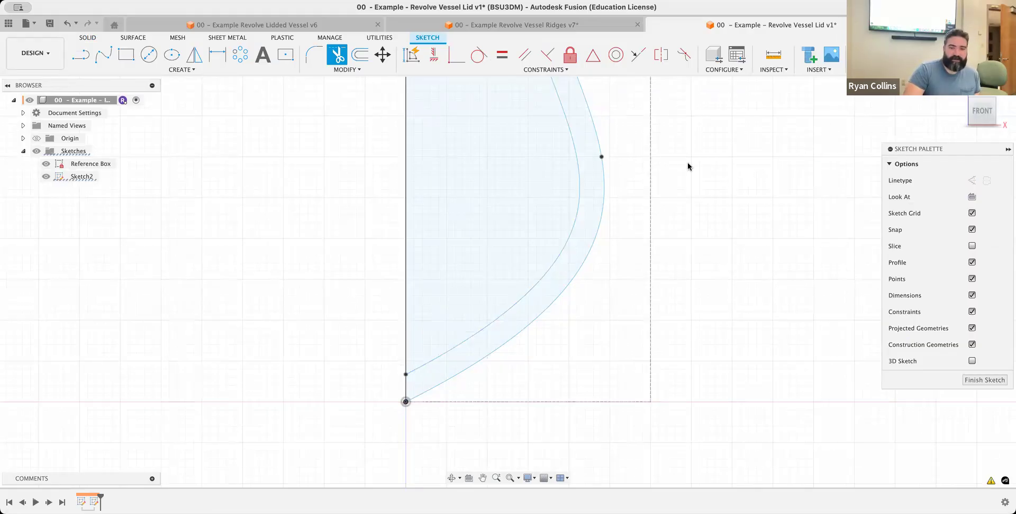
# Revolve the thin wall profile 360 degrees around the vertical line as a new body
pyautogui.middleClick(672, 177)
pyautogui.middleClick(672, 176)
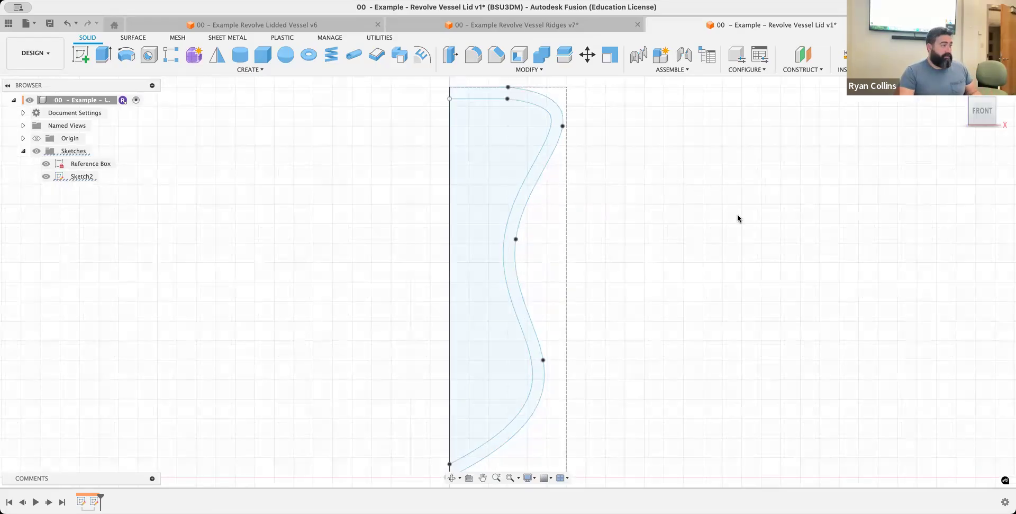
pyautogui.click(127, 58)
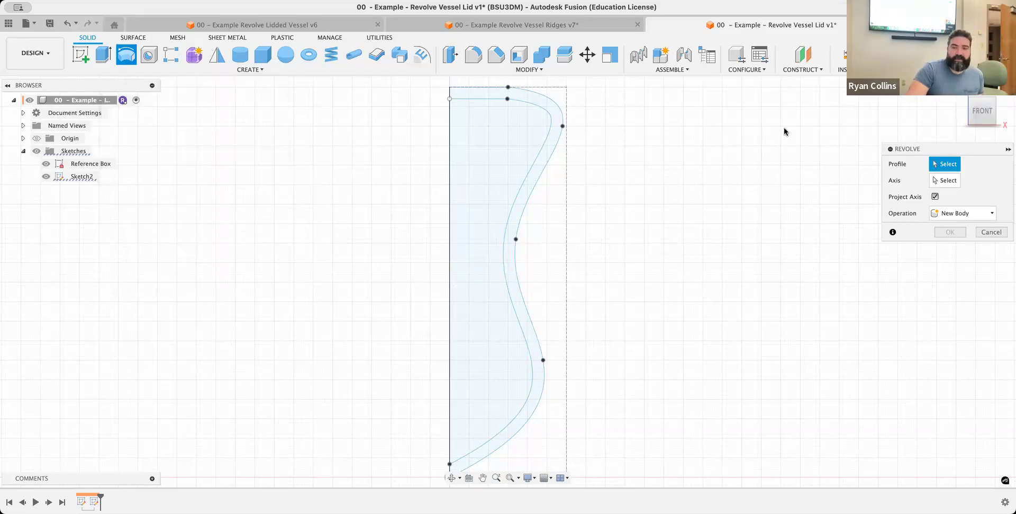
pyautogui.click(547, 105)
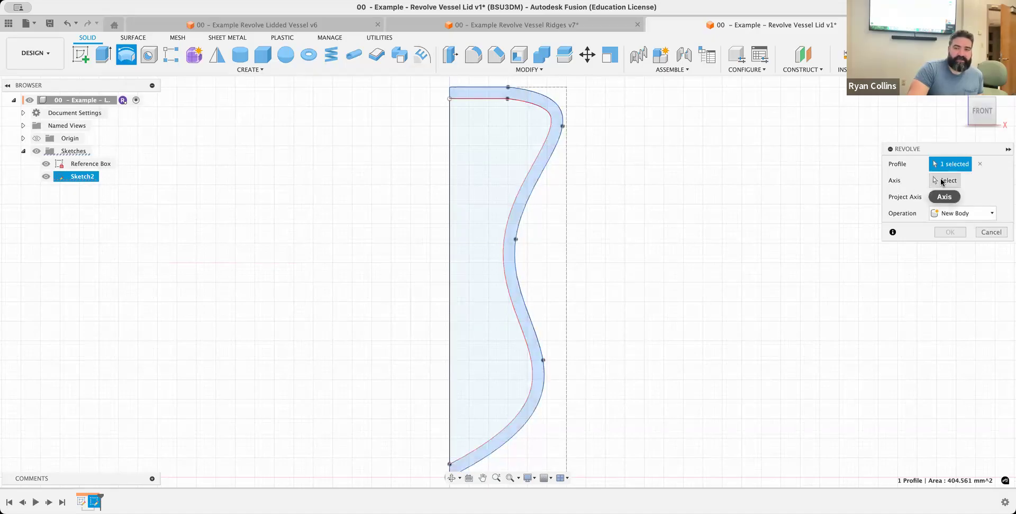
pyautogui.click(942, 181)
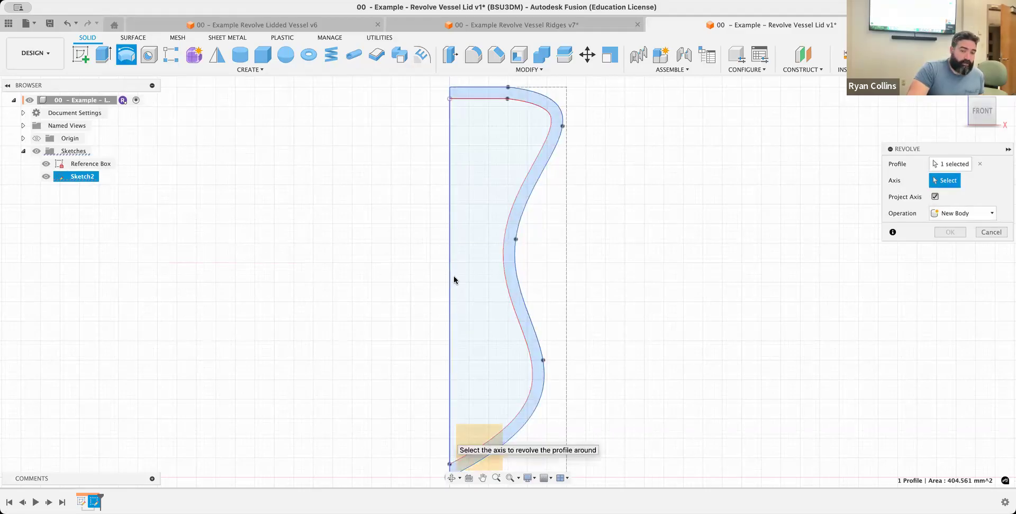
pyautogui.click(450, 442)
pyautogui.keyDown('shift'); pyautogui.moveTo(775, 288); pyautogui.dragTo(729, 321, button='middle'); pyautogui.keyUp('shift')
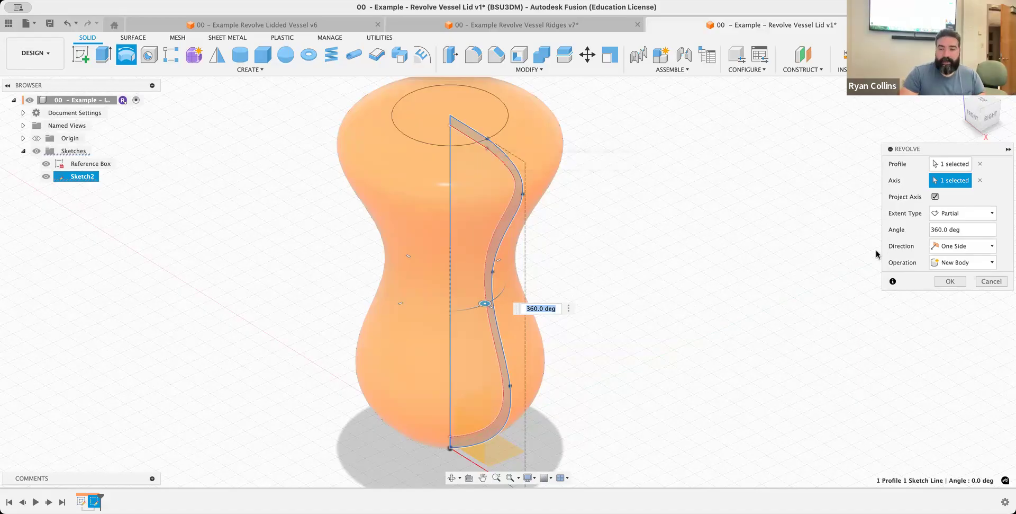
pyautogui.click(951, 277)
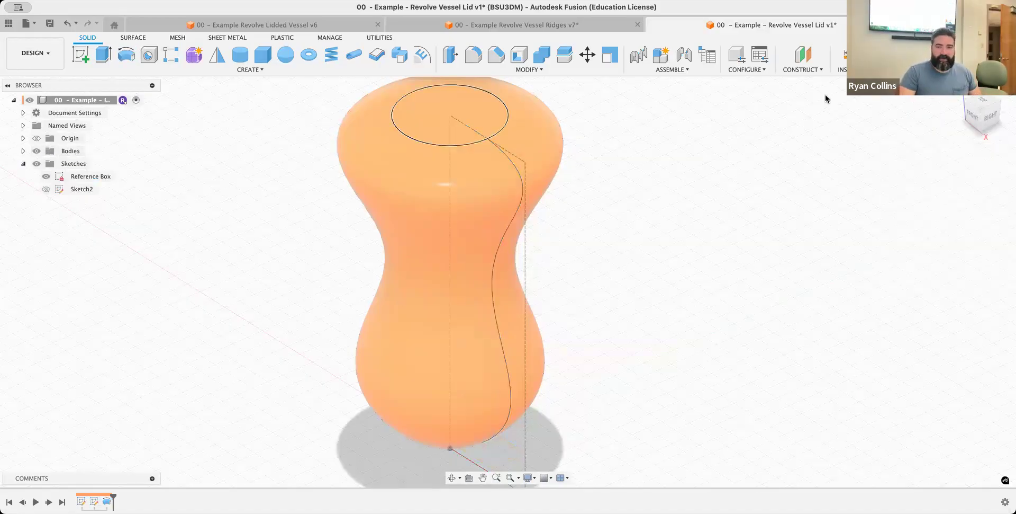
# Create a section analysis through the vessel on the XZ plane at 0 mm distance and view its interior
pyautogui.click(805, 69)
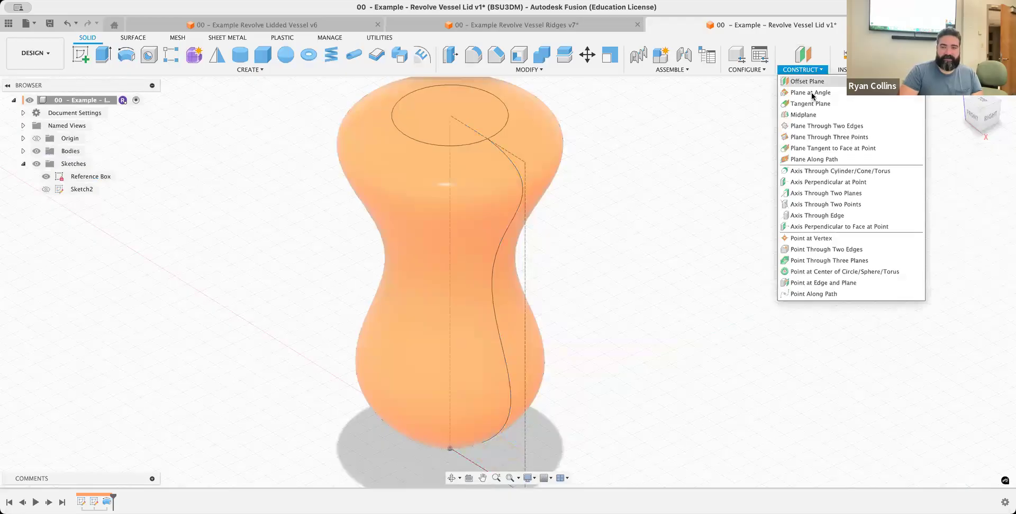
pyautogui.click(842, 69)
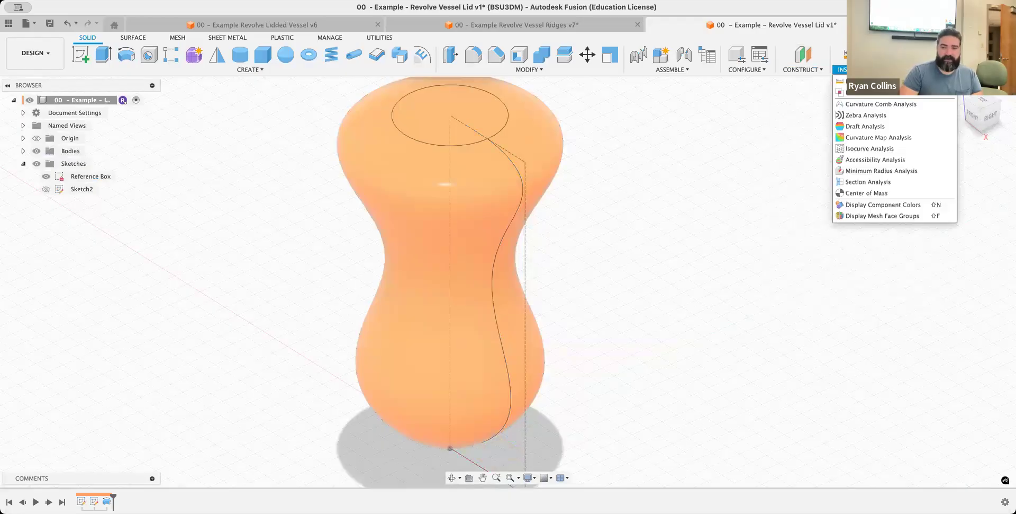
pyautogui.click(868, 182)
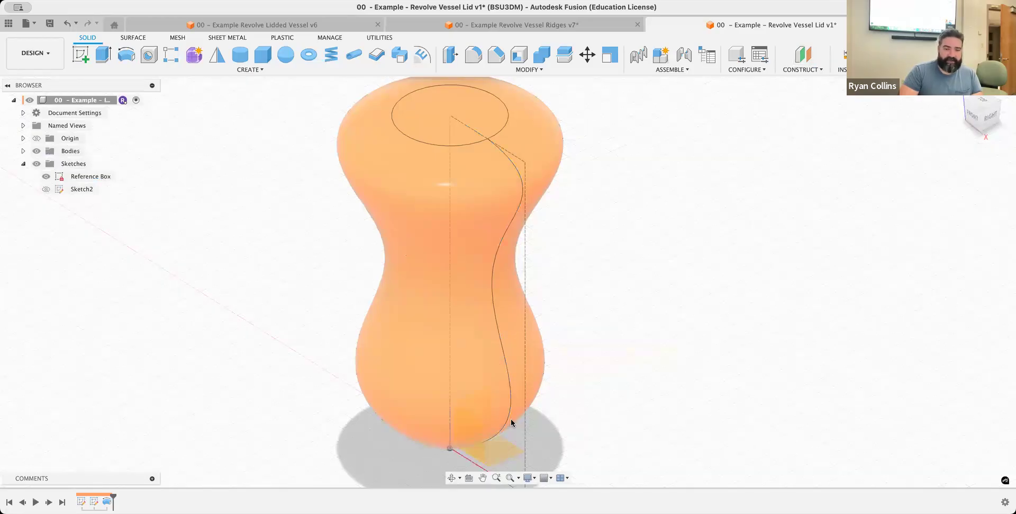
pyautogui.click(477, 441)
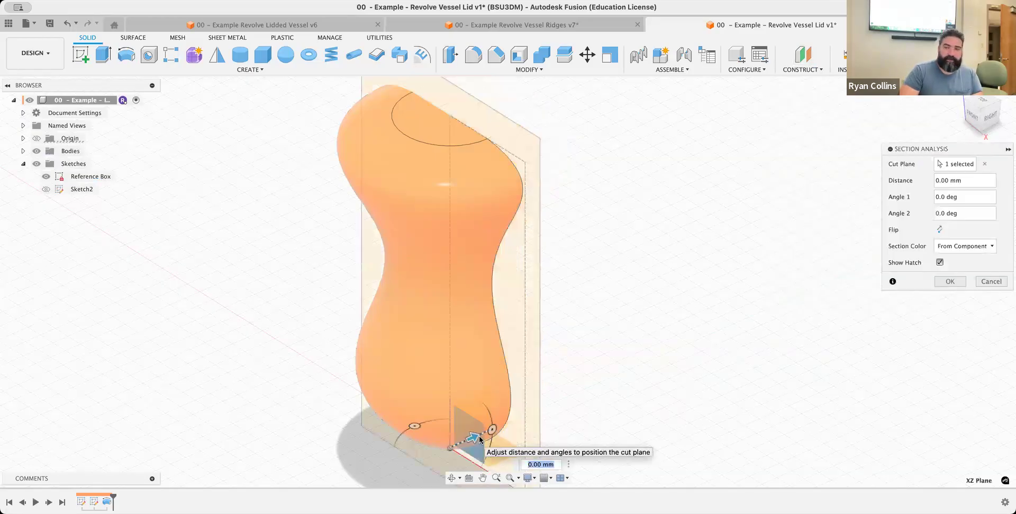
pyautogui.moveTo(969, 122); pyautogui.dragTo(785, 102)
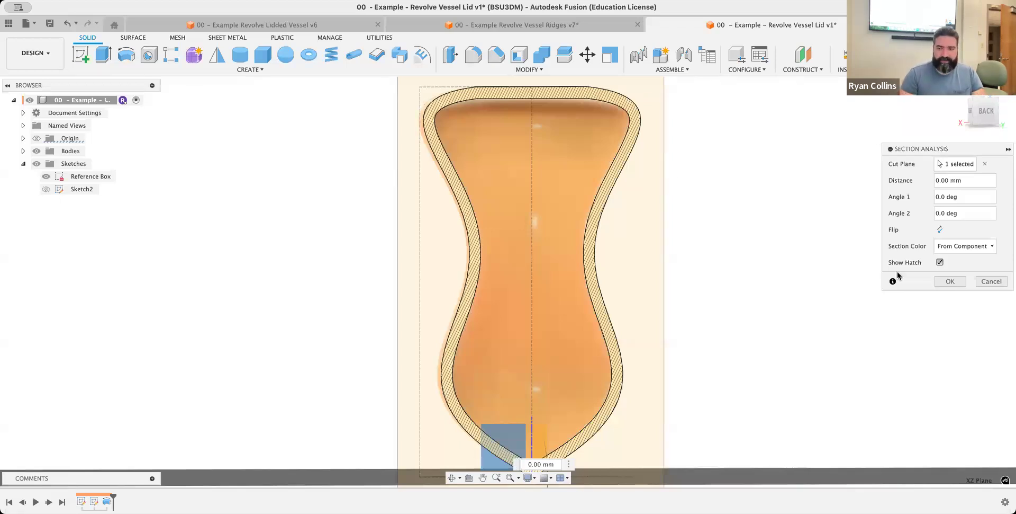
pyautogui.click(951, 281)
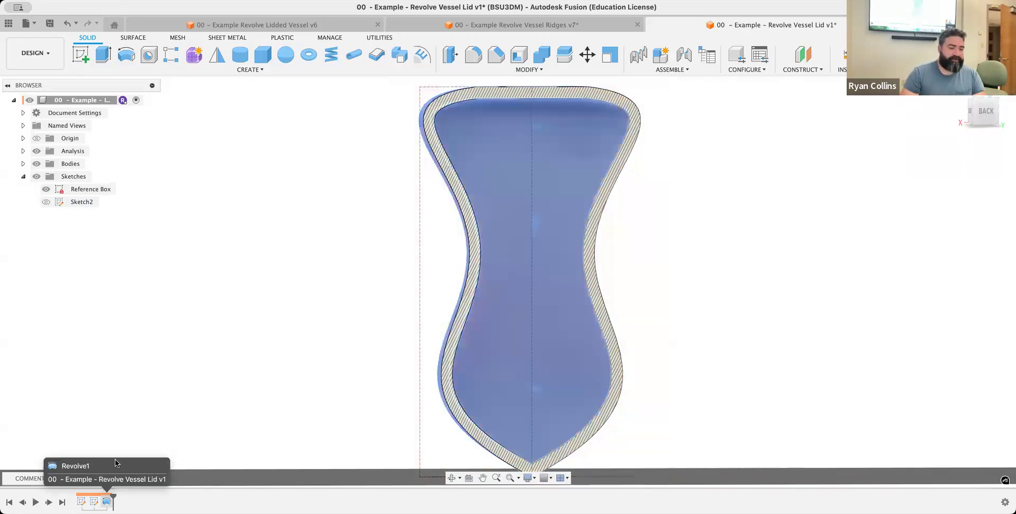
# Edit the revolve to include the inner region along with the wall profile, making the vessel solid
pyautogui.rightClick(108, 500)
pyautogui.click(133, 385)
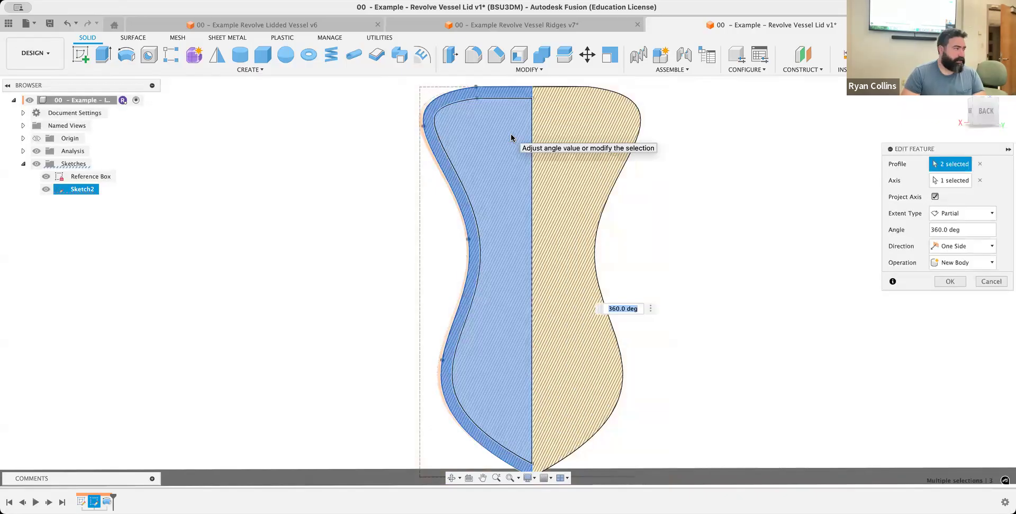
pyautogui.click(950, 282)
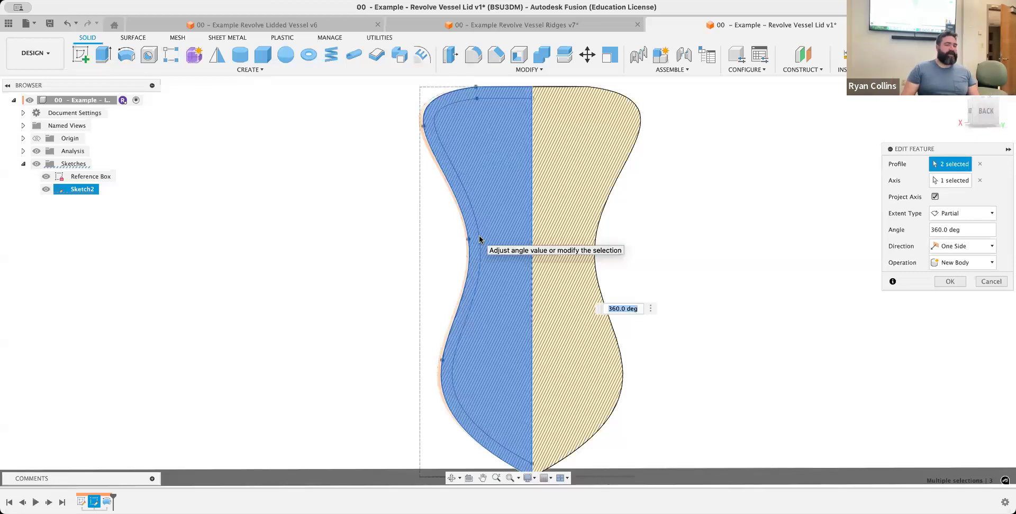
pyautogui.click(953, 281)
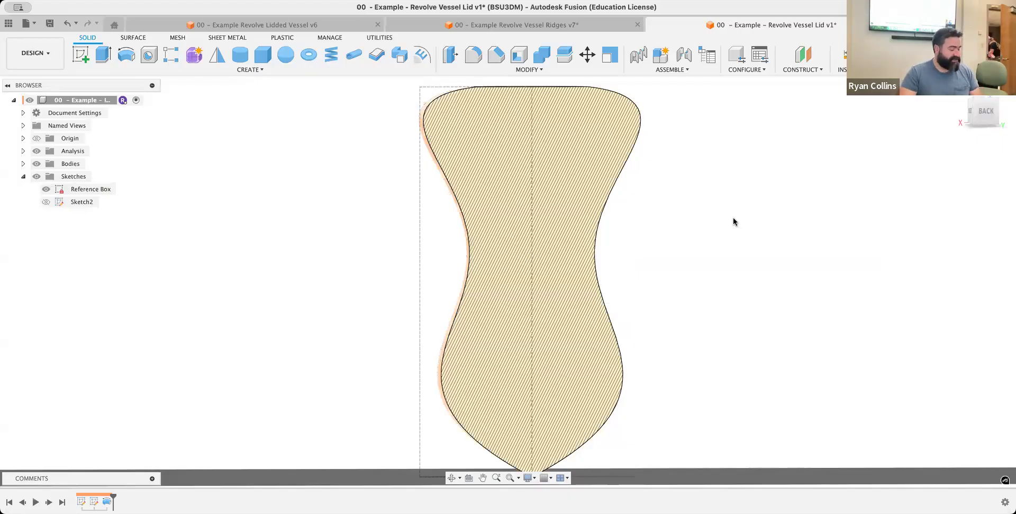
# Check the solid body's cross-section, hide the section analysis, and return to the home view
pyautogui.keyDown('shift'); pyautogui.moveTo(479, 232); pyautogui.dragTo(581, 238, button='middle'); pyautogui.keyUp('shift')
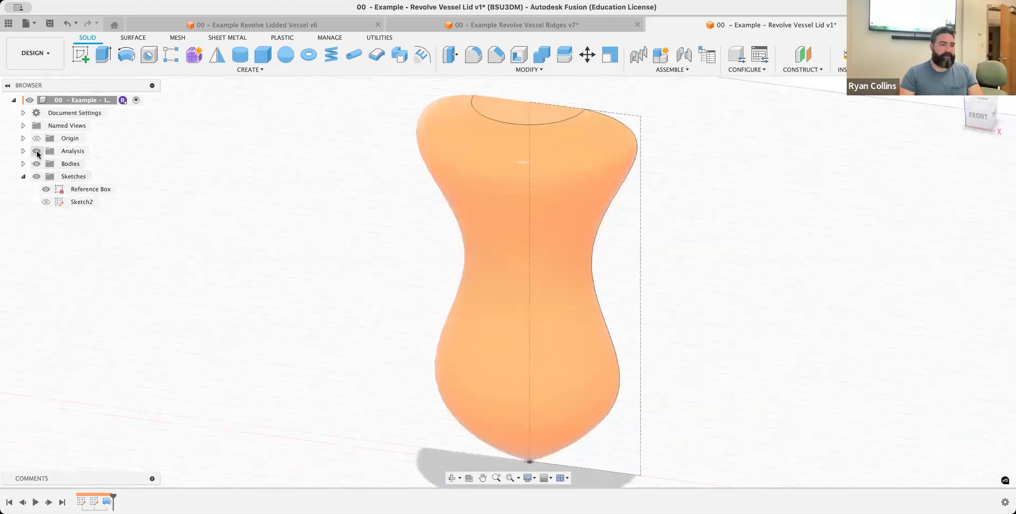
pyautogui.click(36, 151)
pyautogui.moveTo(313, 257)
pyautogui.keyDown('shift'); pyautogui.mouseDown(button='middle')
pyautogui.moveTo(186, 234)
pyautogui.moveTo(194, 243)
pyautogui.mouseUp(button='middle'); pyautogui.keyUp('shift')
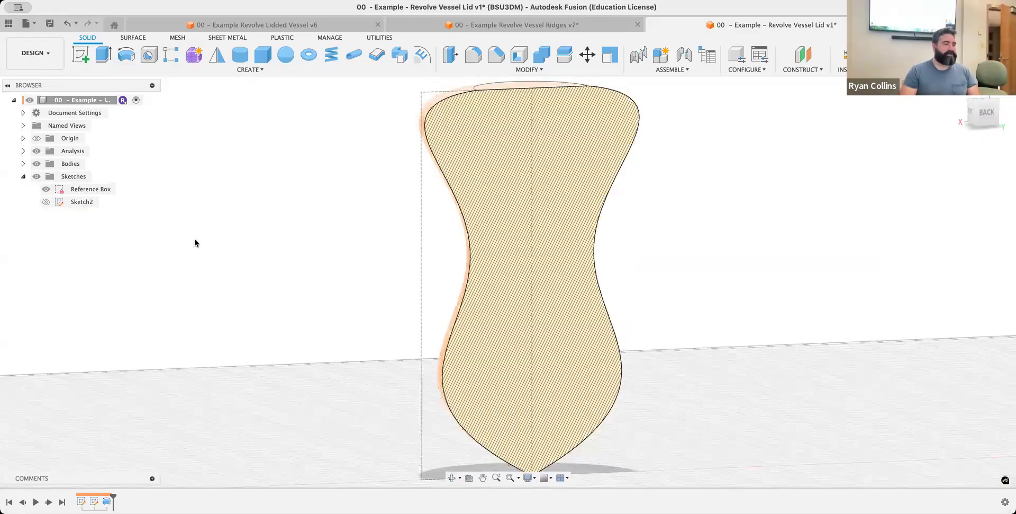
pyautogui.click(37, 151)
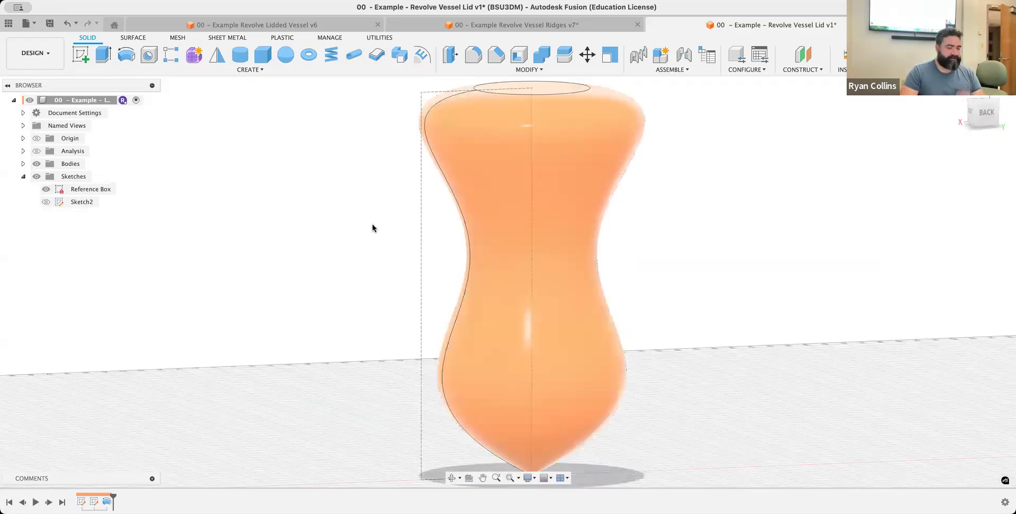
pyautogui.click(961, 90)
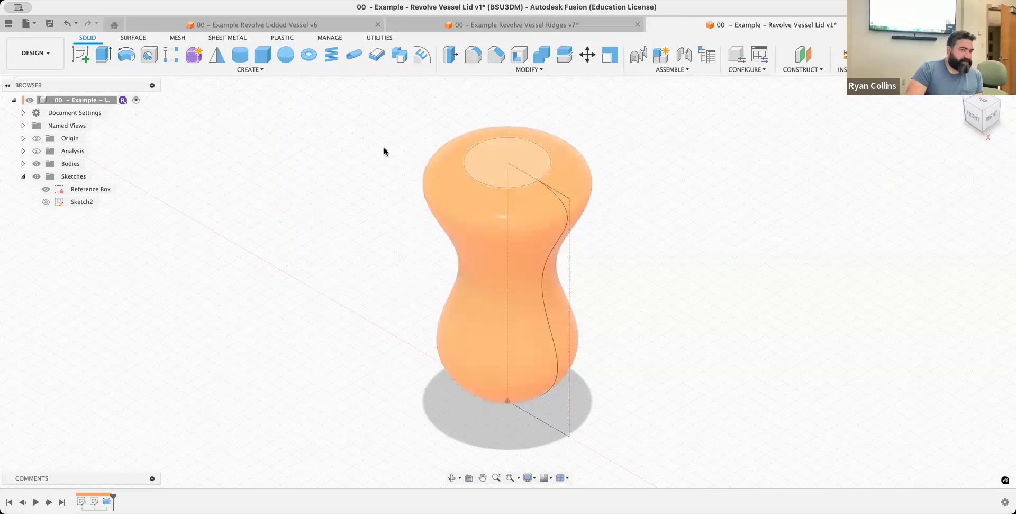
# Extrude the vessel's flat circular top face upward 15 mm, joined to the body, to form the neck
pyautogui.press('e')
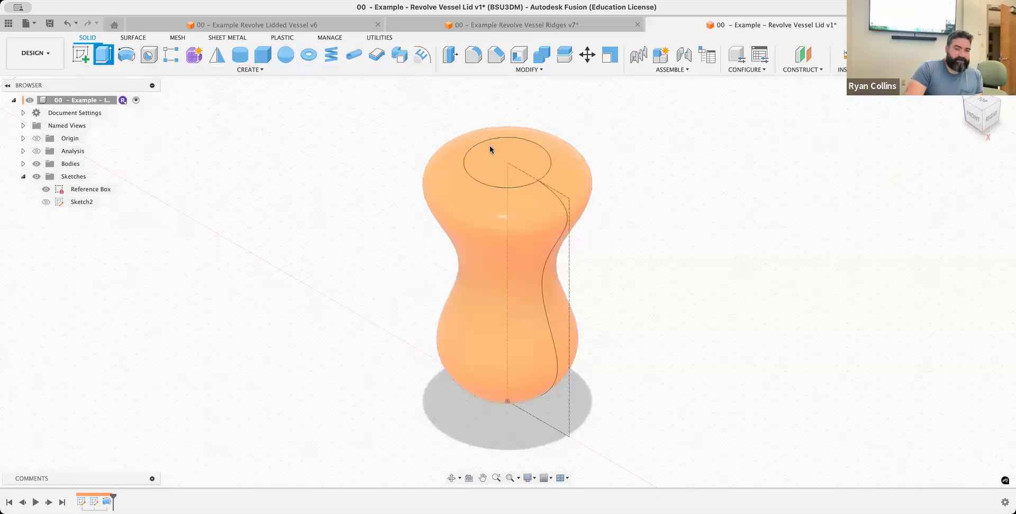
pyautogui.click(493, 141)
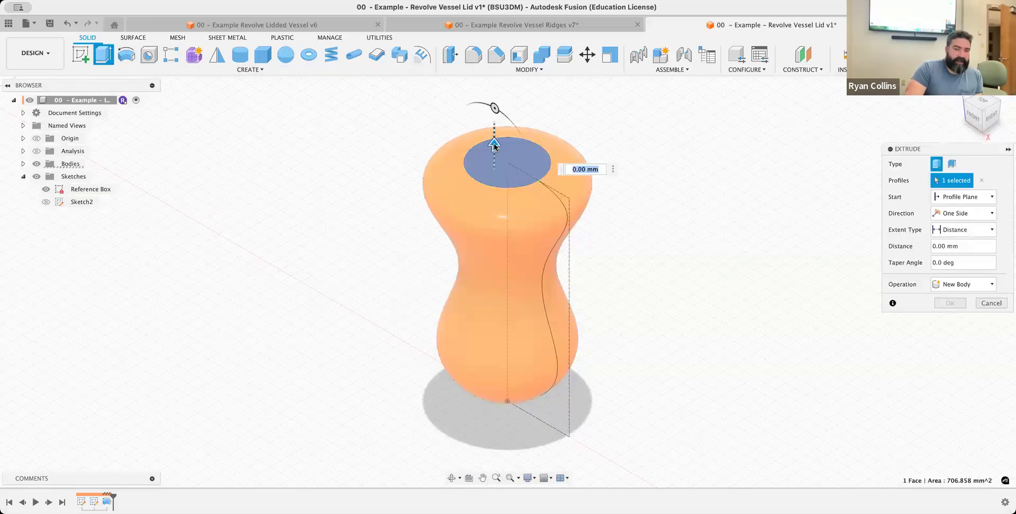
pyautogui.moveTo(494, 141); pyautogui.dragTo(497, 123)
pyautogui.write('15')
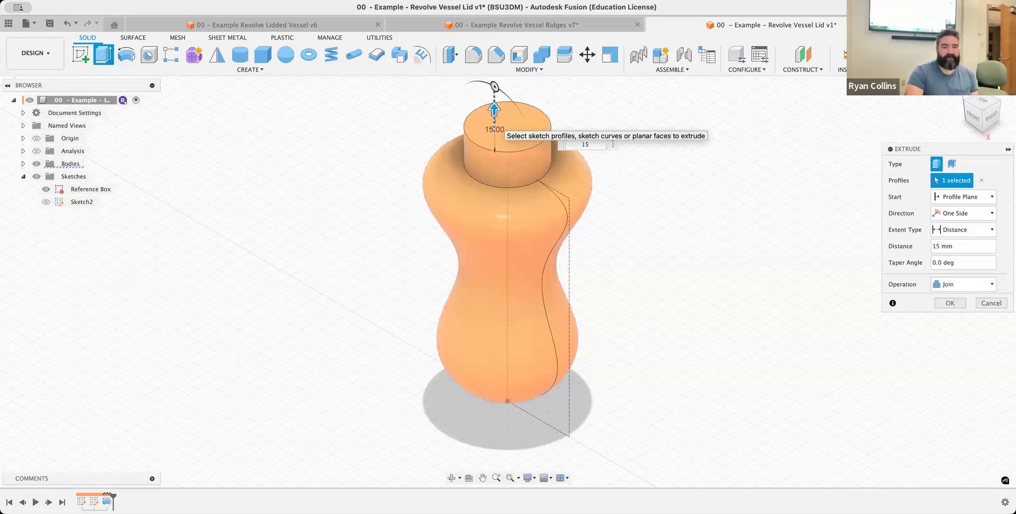
pyautogui.press('Return')
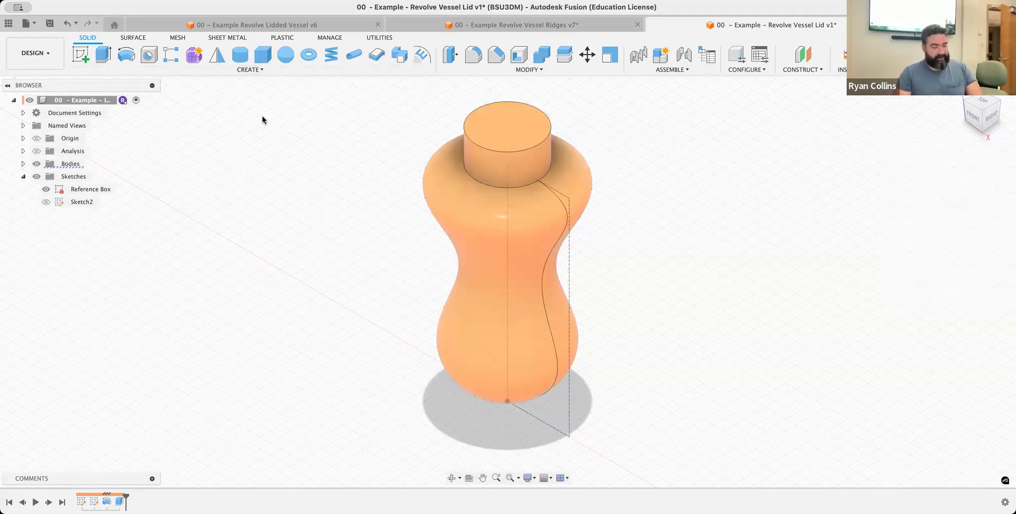
# Add a full-length modeled ISO Metric thread to the neck's cylindrical face, size 30.0 mm, M30x3.5, class 6g, right hand
pyautogui.click(251, 69)
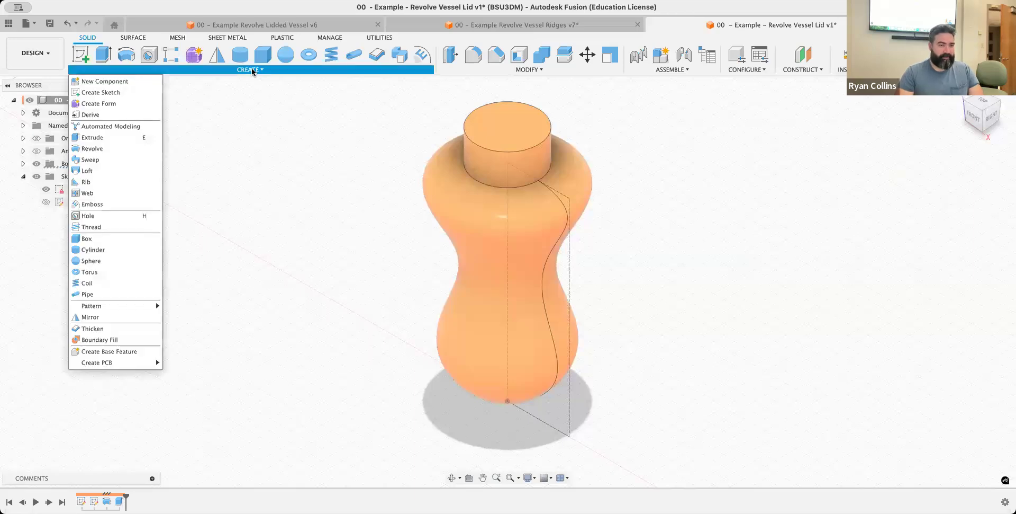
pyautogui.click(78, 228)
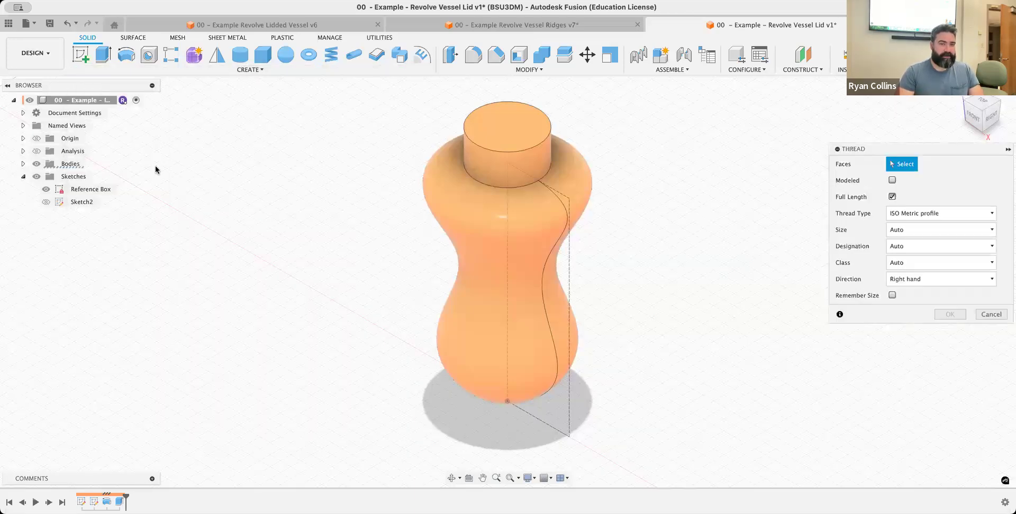
pyautogui.click(503, 165)
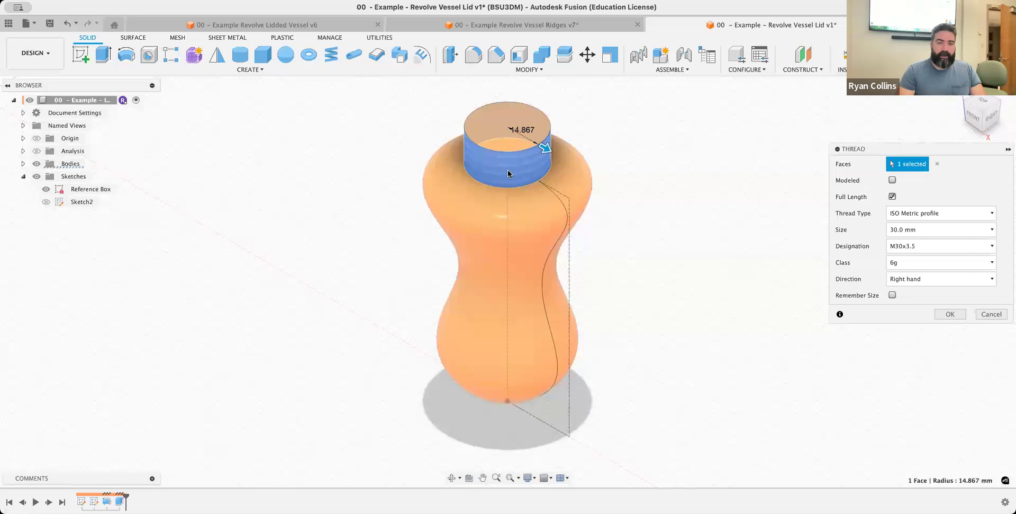
pyautogui.scroll(2, 508, 171)
pyautogui.scroll(3, 628, 201)
pyautogui.keyDown('shift'); pyautogui.moveTo(641, 205); pyautogui.dragTo(683, 249, button='middle'); pyautogui.keyUp('shift')
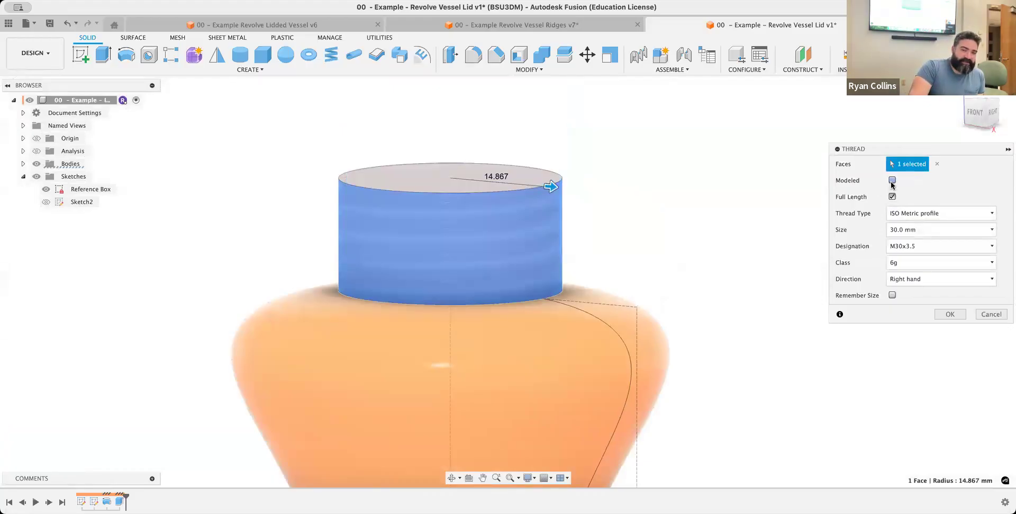
pyautogui.click(892, 181)
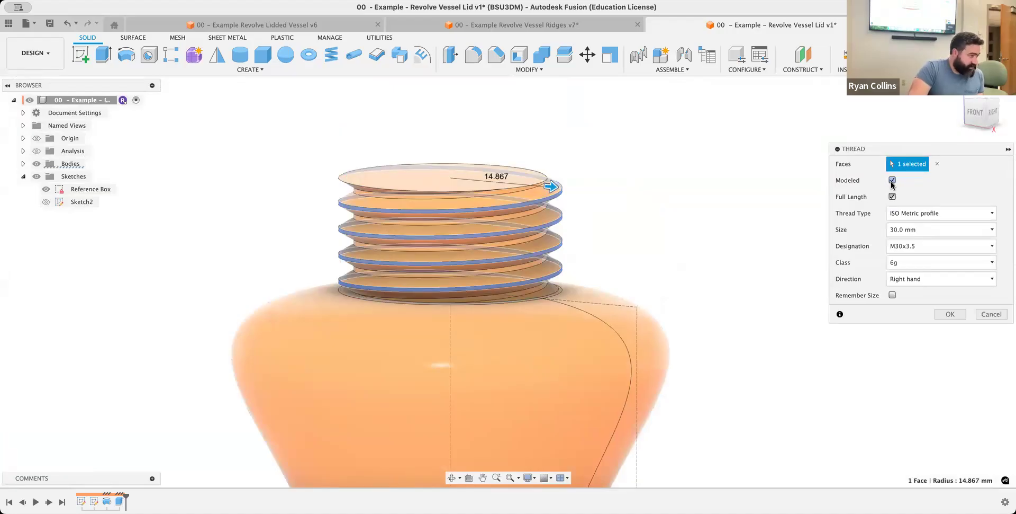
pyautogui.click(893, 181)
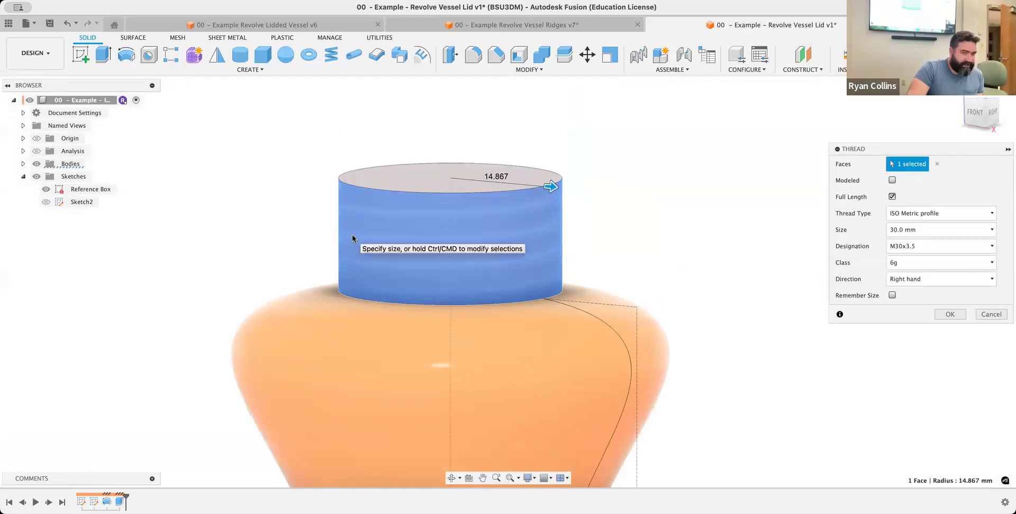
pyautogui.click(893, 180)
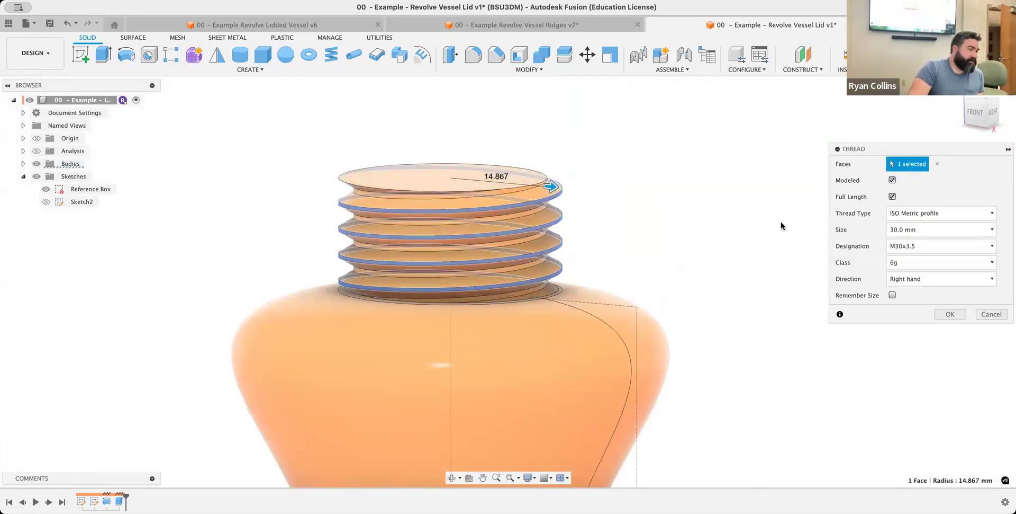
pyautogui.click(947, 315)
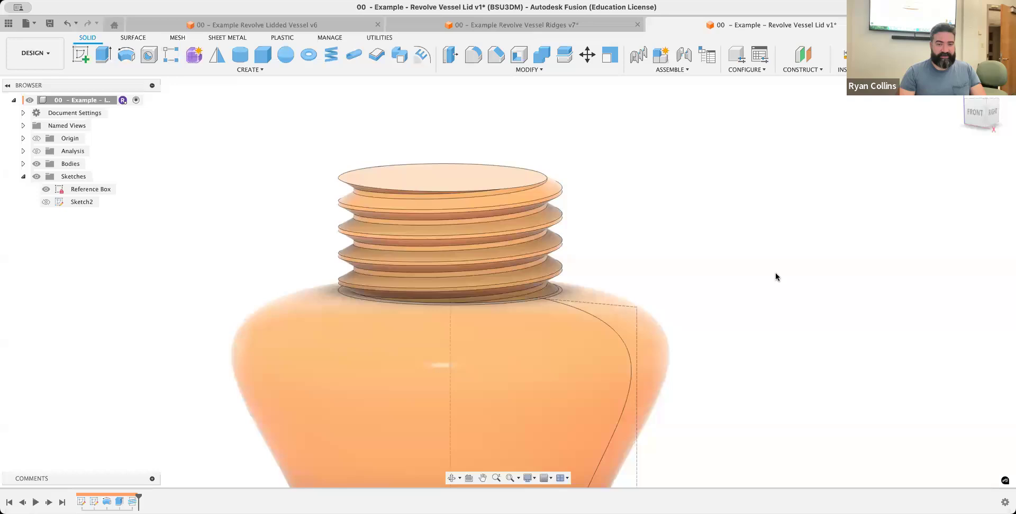
# Save a new version of the design with the description "Revolve and Threads"
pyautogui.press('super+s')
pyautogui.write('Thread')
pyautogui.press('BackSpace')
pyautogui.press('BackSpace')
pyautogui.press('BackSpace')
pyautogui.press('BackSpace')
pyautogui.press('BackSpace')
pyautogui.press('BackSpace')
pyautogui.write('Revove')
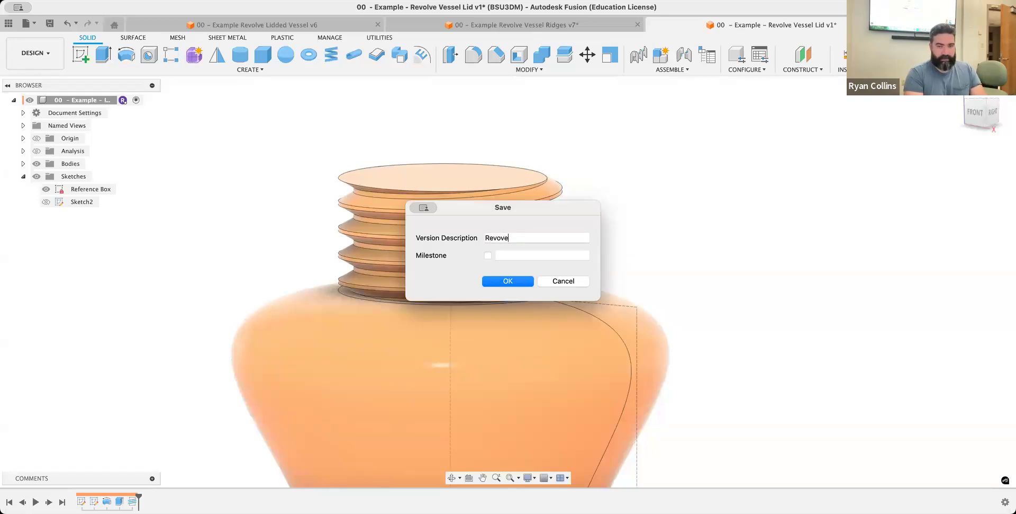
pyautogui.write('l')
pyautogui.press('BackSpace')
pyautogui.press('BackSpace')
pyautogui.press('BackSpace')
pyautogui.press('BackSpace')
pyautogui.write('olve and Threads')
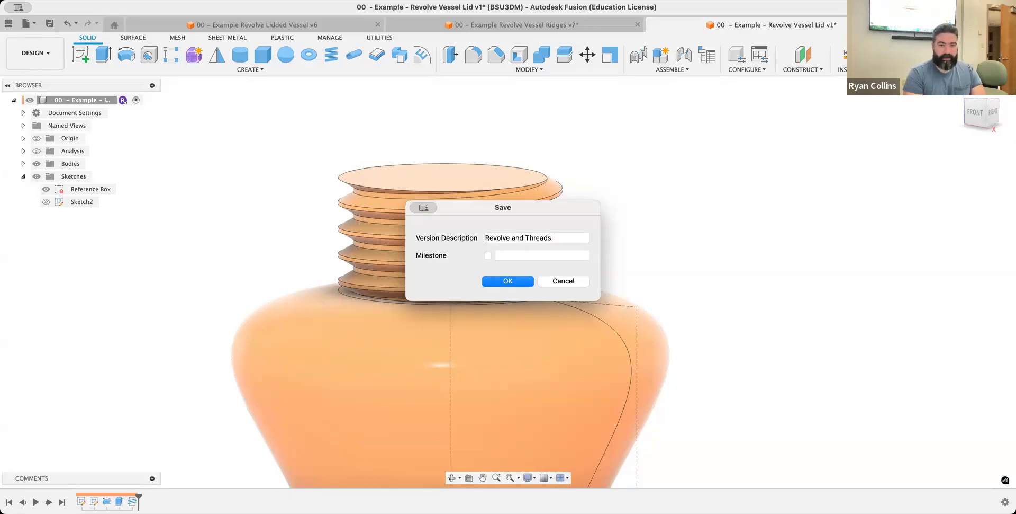
pyautogui.press('Return')
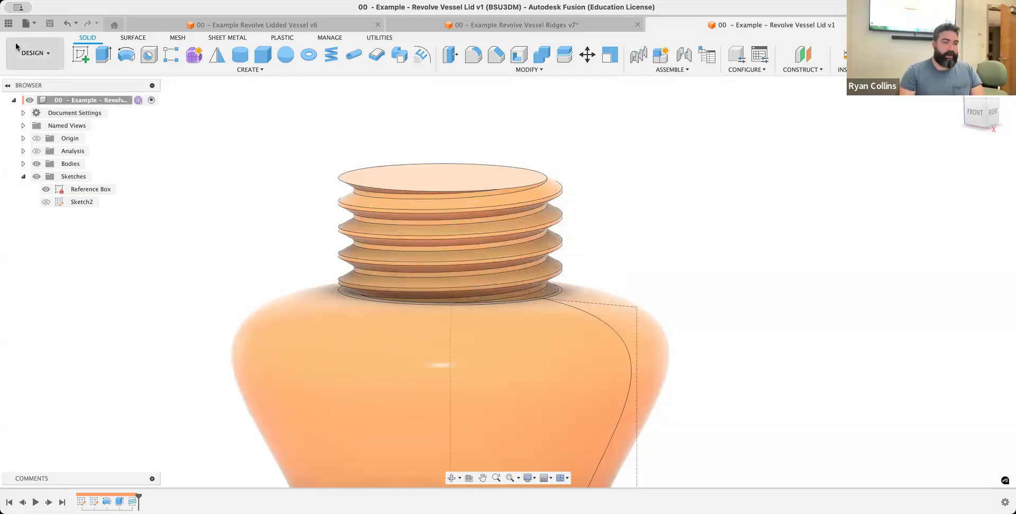
# Review the Revolve Vessel Lid design's saved version history in the project data, and close the overview
pyautogui.click(8, 25)
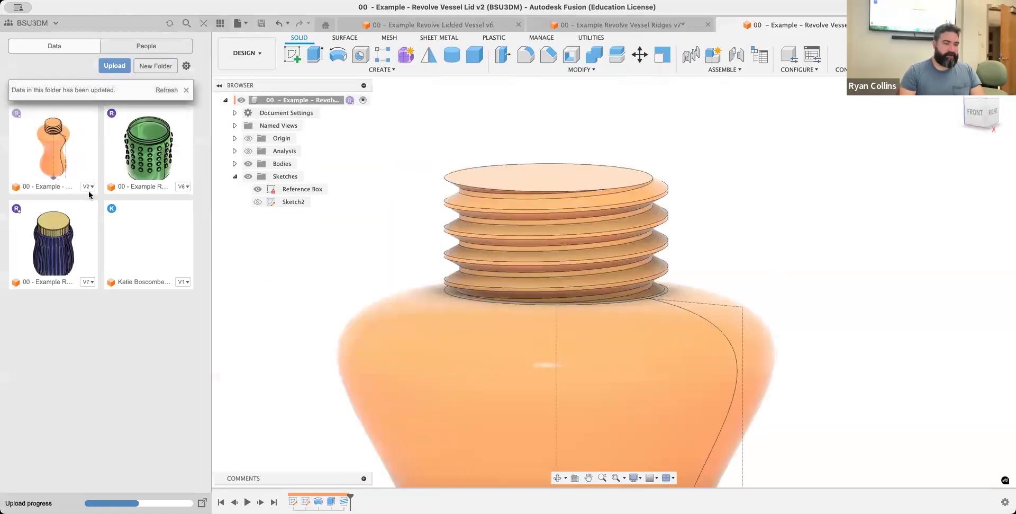
pyautogui.click(89, 186)
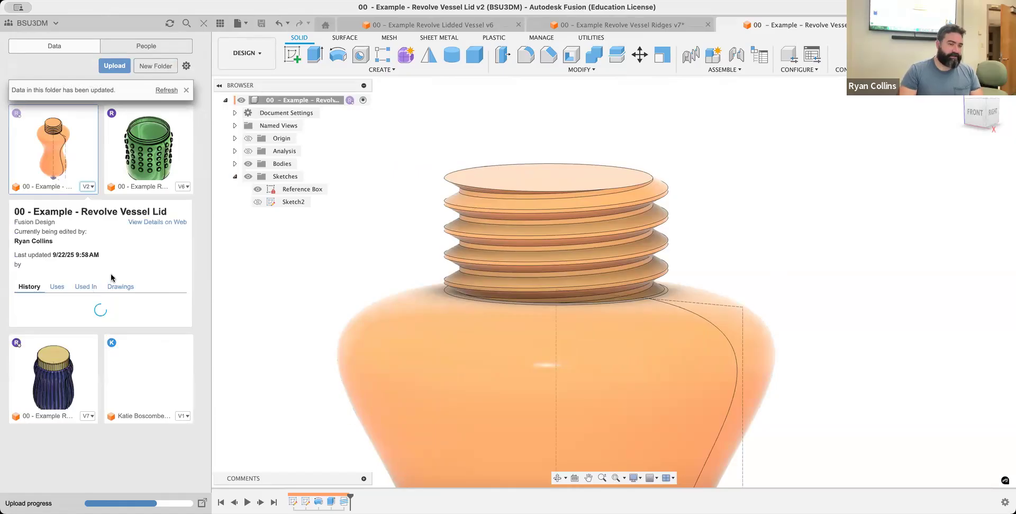
pyautogui.click(88, 186)
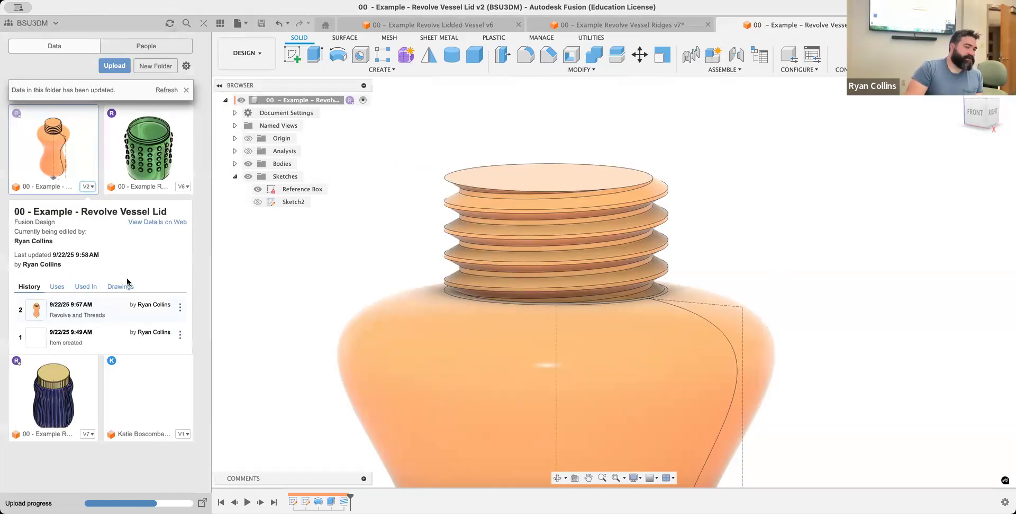
pyautogui.click(203, 23)
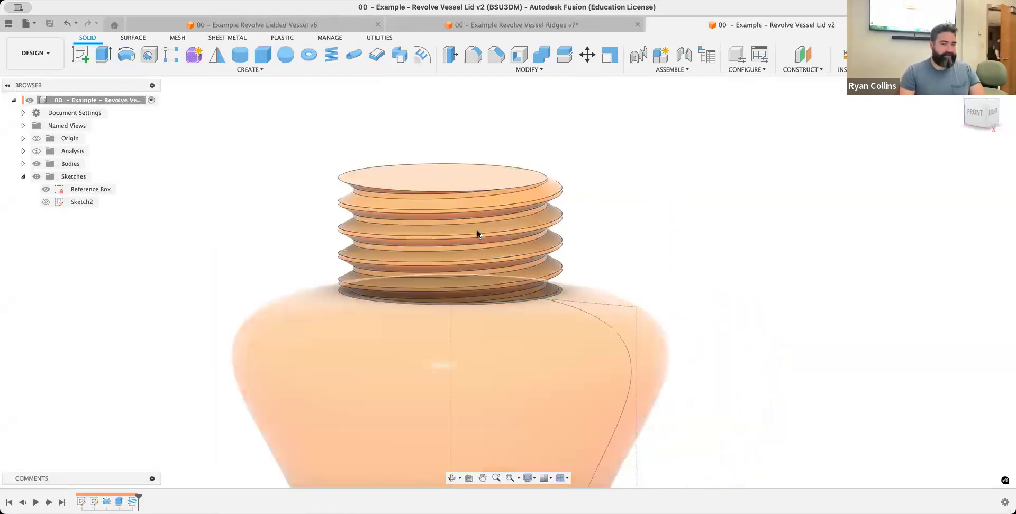
# Try to shell the threaded vessel from the neck's top face with a 3 mm inside thickness
pyautogui.keyDown('shift'); pyautogui.moveTo(760, 243); pyautogui.dragTo(740, 262, button='middle'); pyautogui.keyUp('shift')
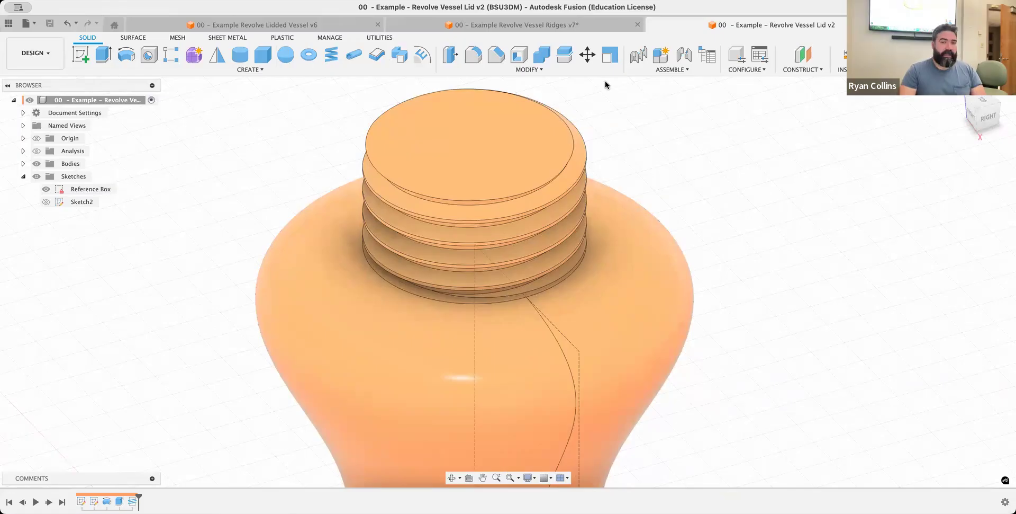
pyautogui.click(519, 55)
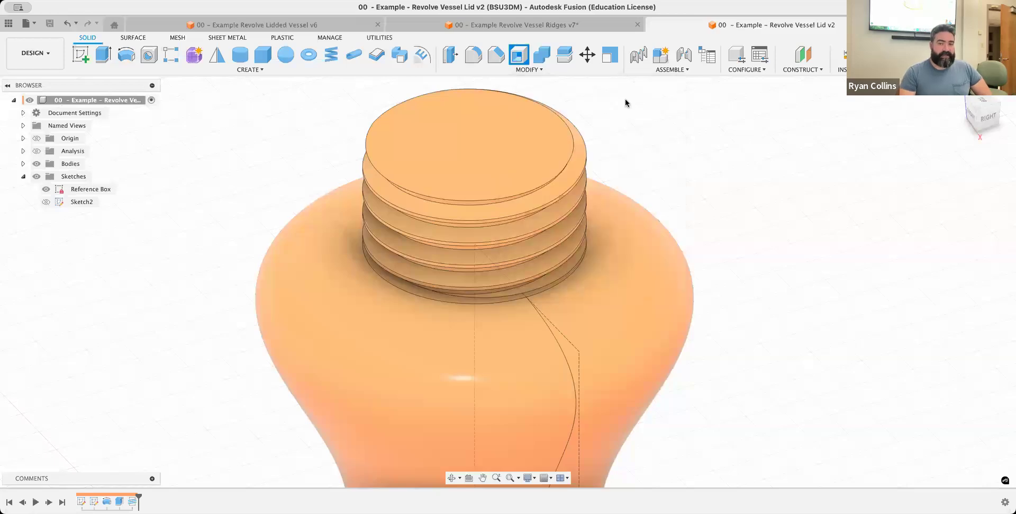
pyautogui.click(465, 136)
pyautogui.write('3')
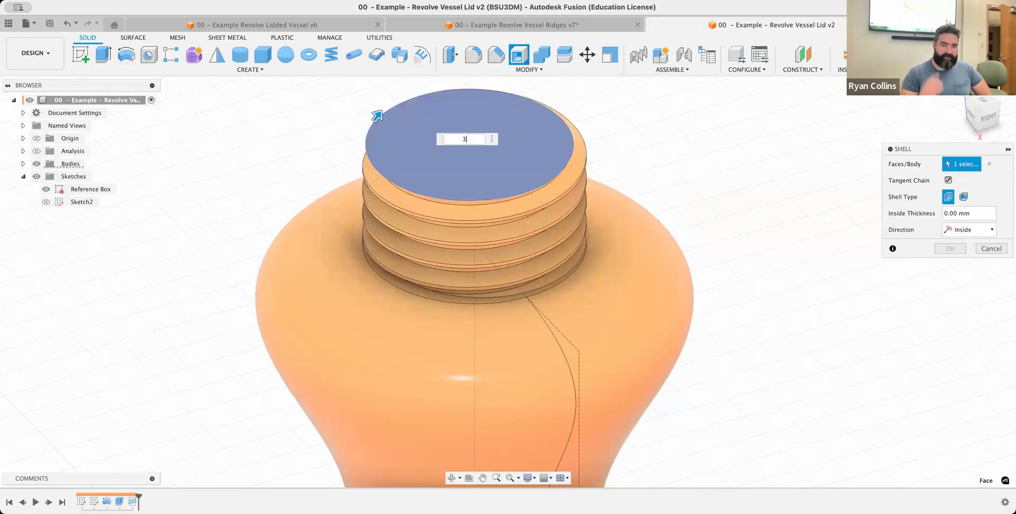
pyautogui.press('Return')
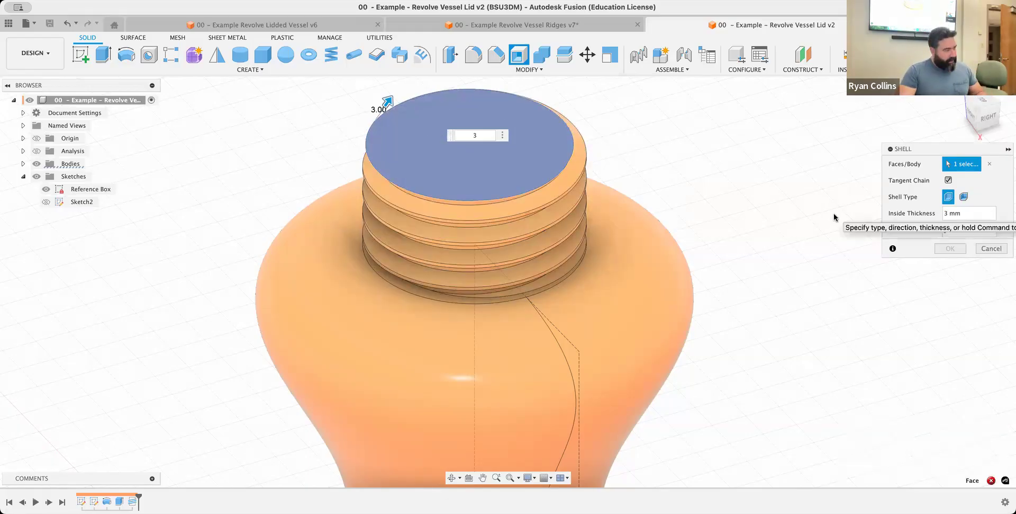
pyautogui.click(992, 248)
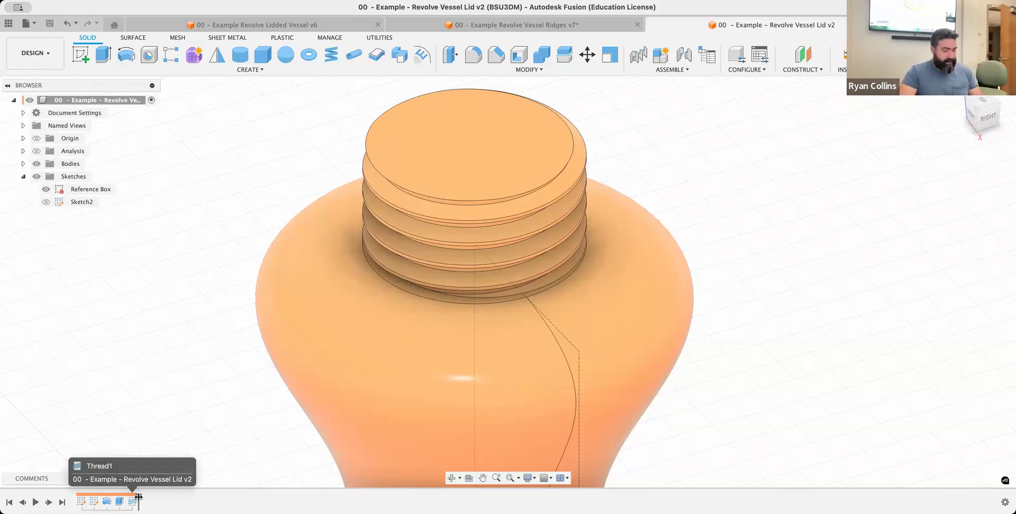
# Roll the timeline back before the thread and shell the vessel open at the neck's top face with 3 mm inside thickness
pyautogui.moveTo(138, 496); pyautogui.dragTo(125, 499)
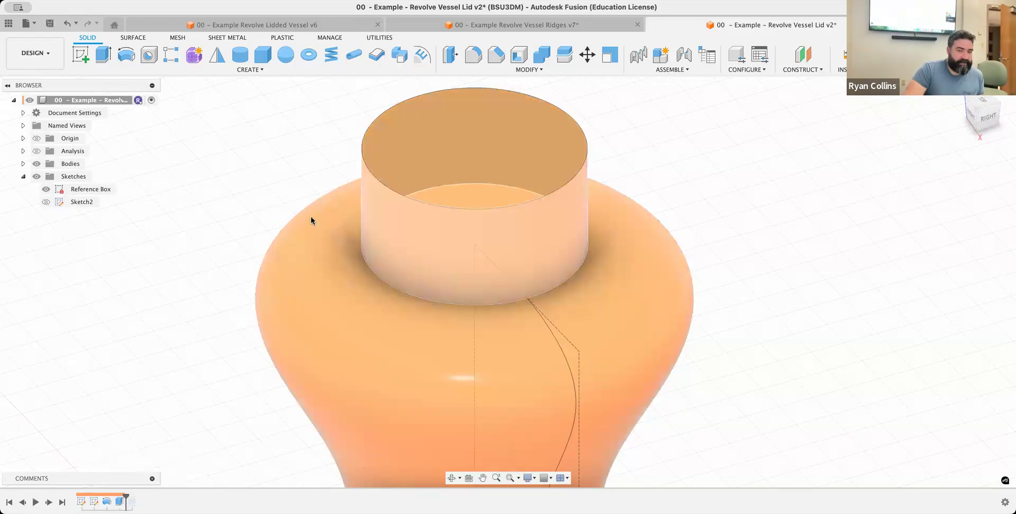
pyautogui.click(519, 56)
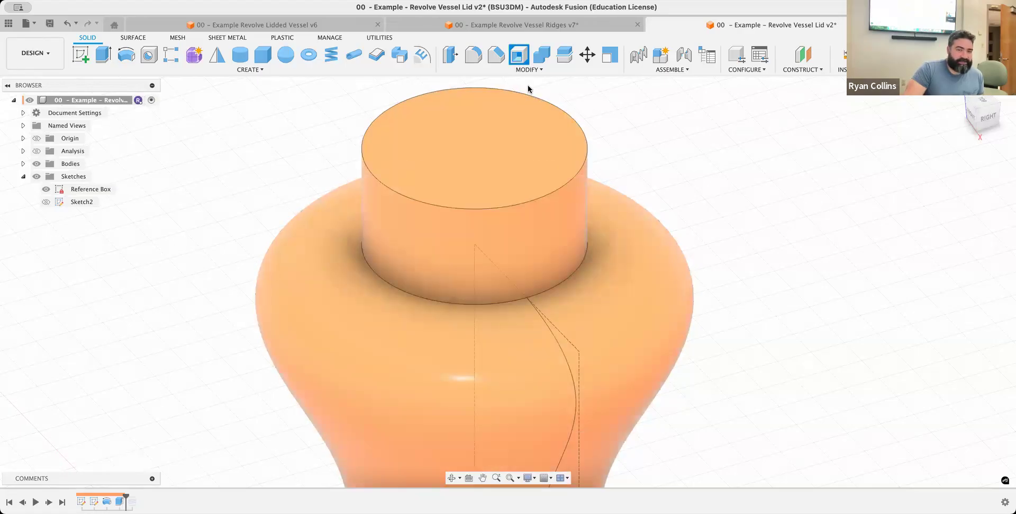
pyautogui.click(467, 145)
pyautogui.write('3')
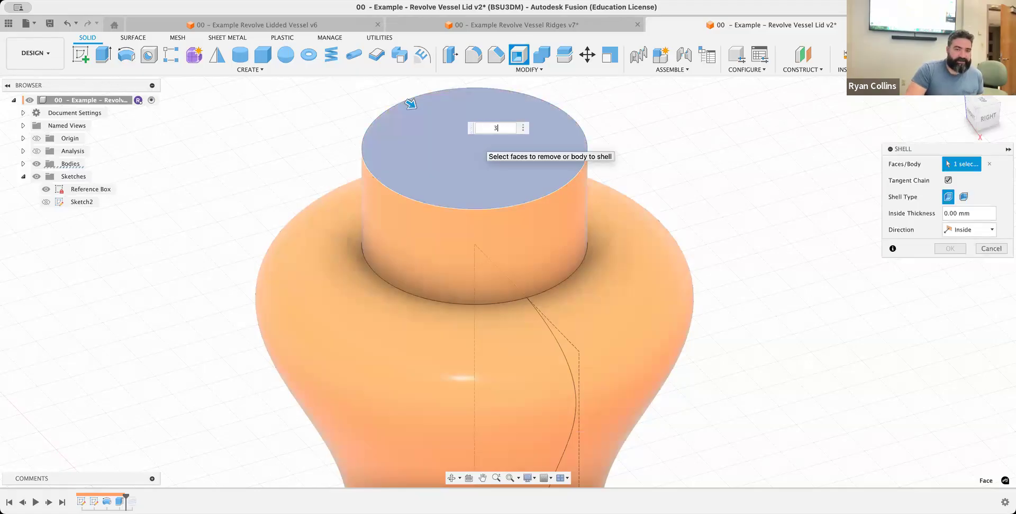
pyautogui.press('Return')
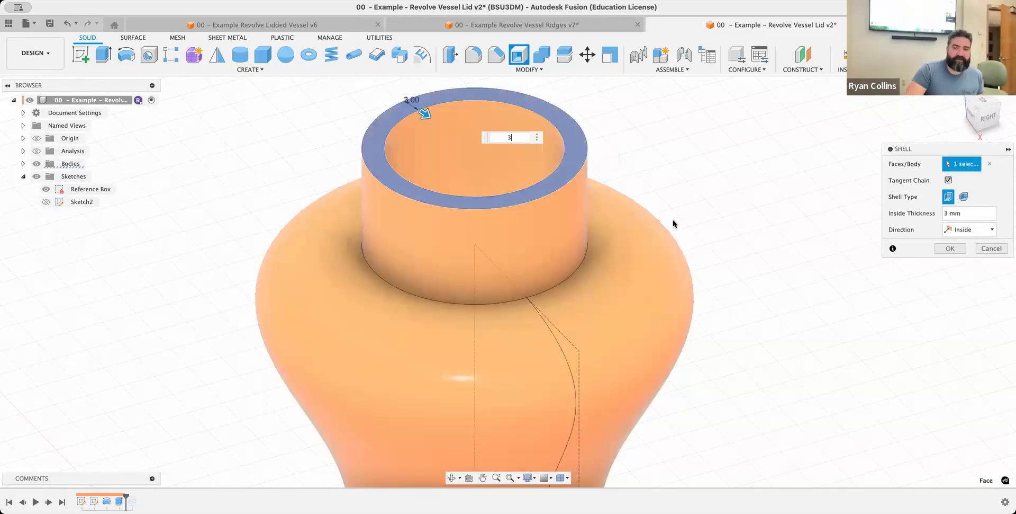
pyautogui.click(948, 248)
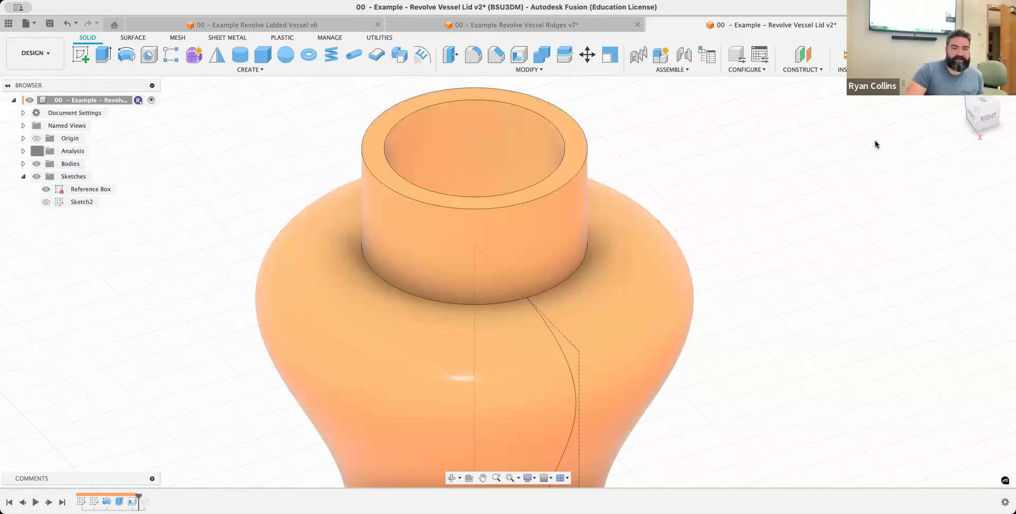
# Roll the timeline forward past the thread and inspect the threaded neck's wall in the section analysis from the back view
pyautogui.moveTo(509, 281)
pyautogui.keyDown('shift'); pyautogui.mouseDown(button='middle')
pyautogui.moveTo(323, 233)
pyautogui.moveTo(291, 215)
pyautogui.mouseUp(button='middle'); pyautogui.keyUp('shift')
pyautogui.scroll(-5, 476, 277)
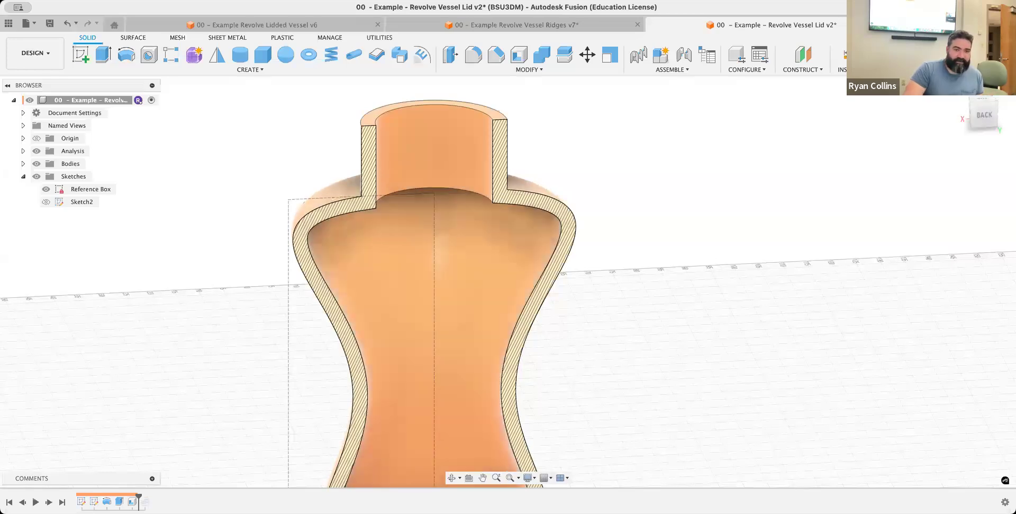
pyautogui.moveTo(139, 497); pyautogui.dragTo(152, 497)
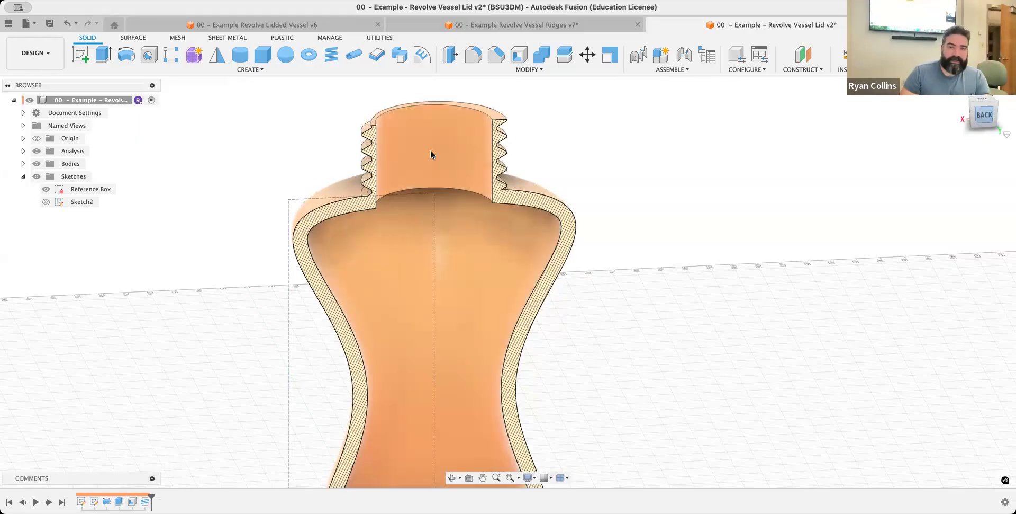
pyautogui.click(985, 115)
pyautogui.scroll(5, 504, 160)
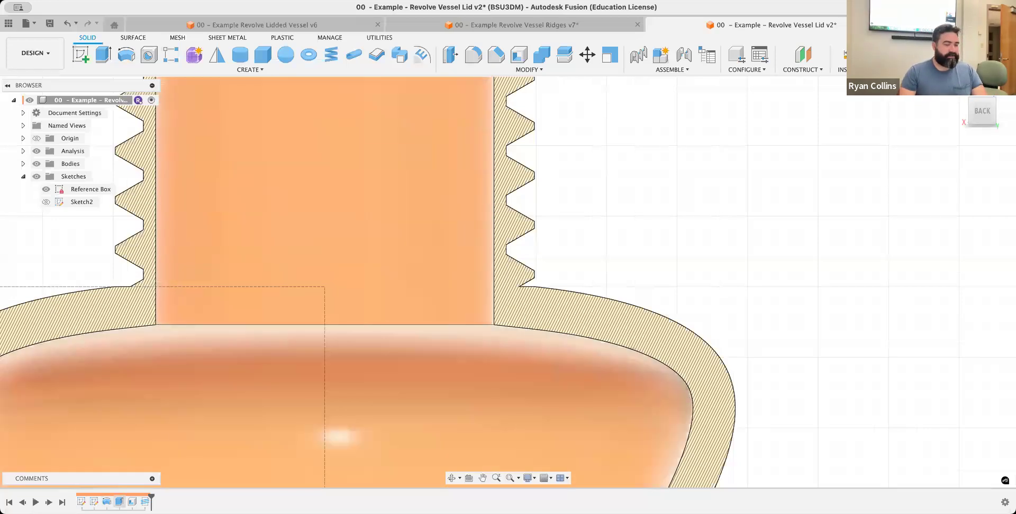
# Change the neck extrusion's operation to New Body so the neck is separate from the vessel, and check the section
pyautogui.rightClick(119, 500)
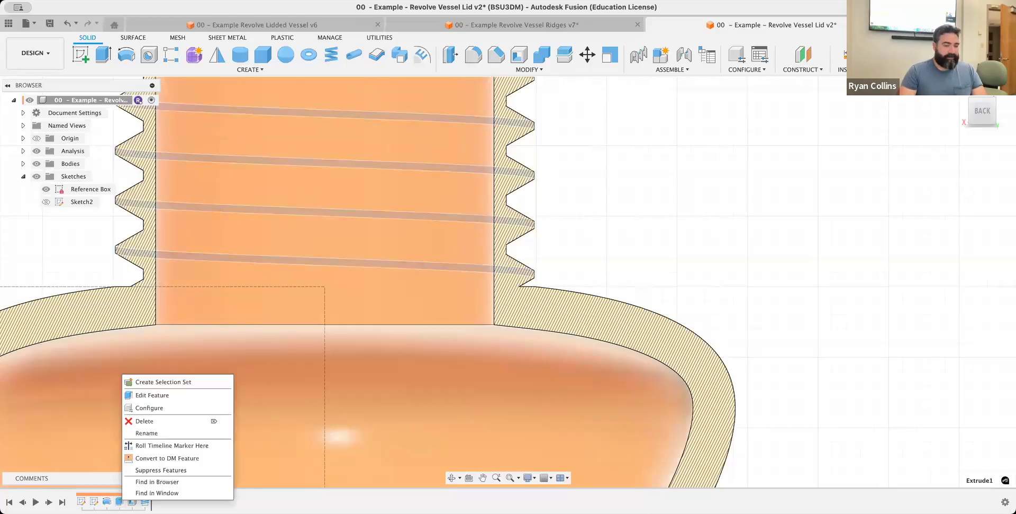
pyautogui.click(141, 393)
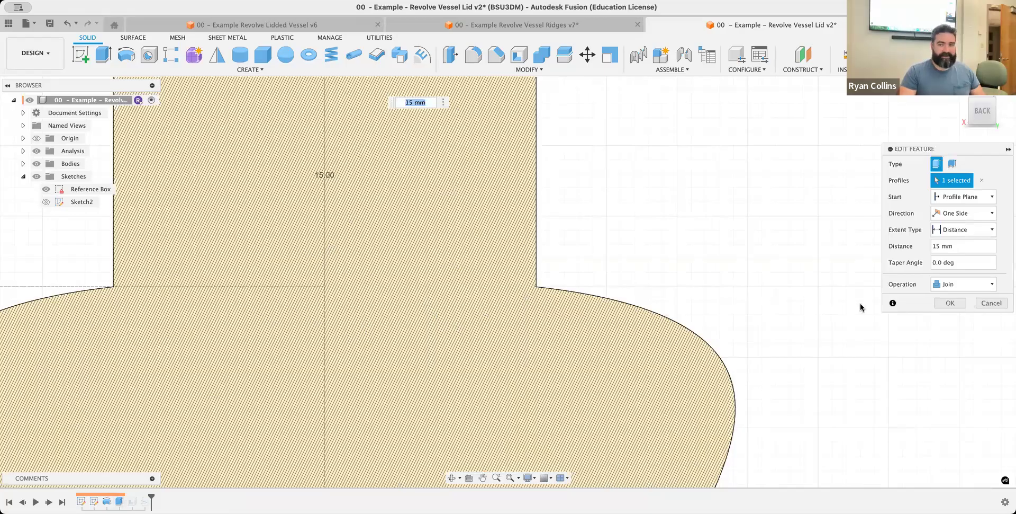
pyautogui.click(961, 284)
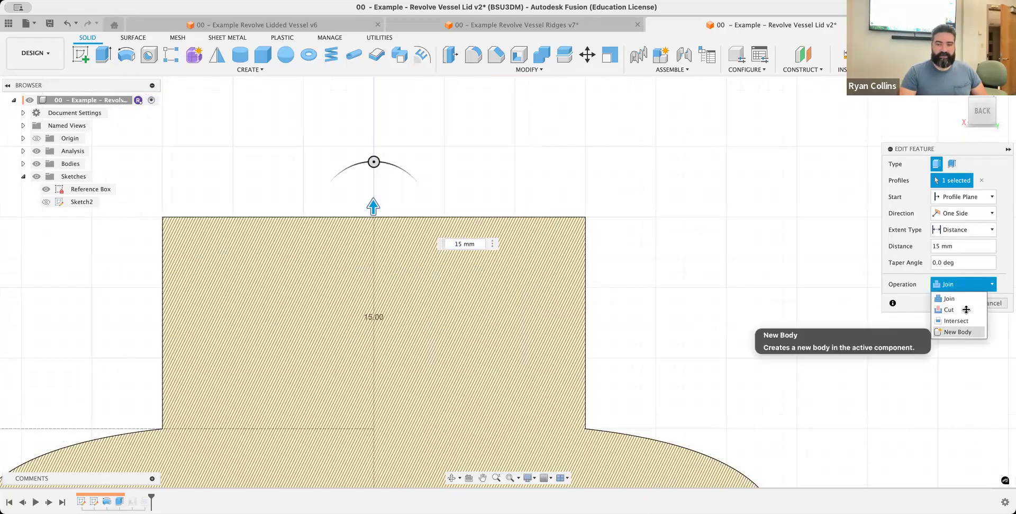
pyautogui.click(967, 332)
pyautogui.click(957, 305)
pyautogui.moveTo(643, 371); pyautogui.dragTo(598, 201, button='middle')
pyautogui.moveTo(462, 207); pyautogui.dragTo(462, 205, button='middle')
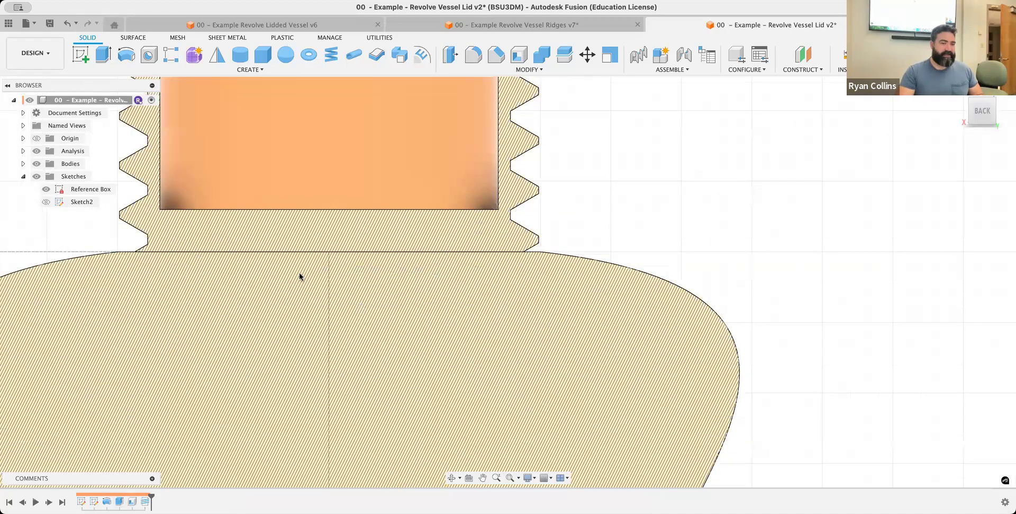
pyautogui.scroll(-2, 357, 273)
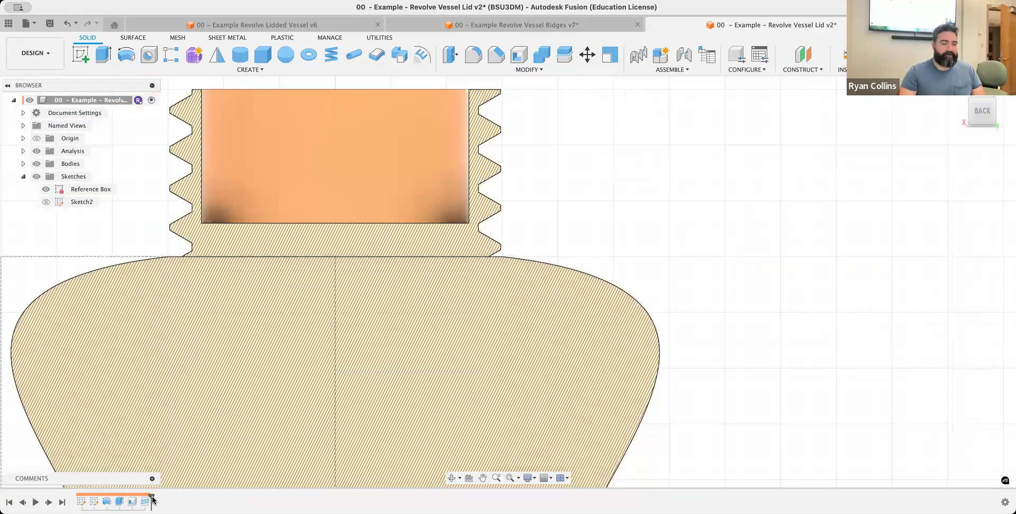
# Roll the timeline back before the thread and try to reassign the shell to the vessel body's top face with the neck hidden
pyautogui.moveTo(132, 501); pyautogui.dragTo(134, 498)
pyautogui.click(133, 501)
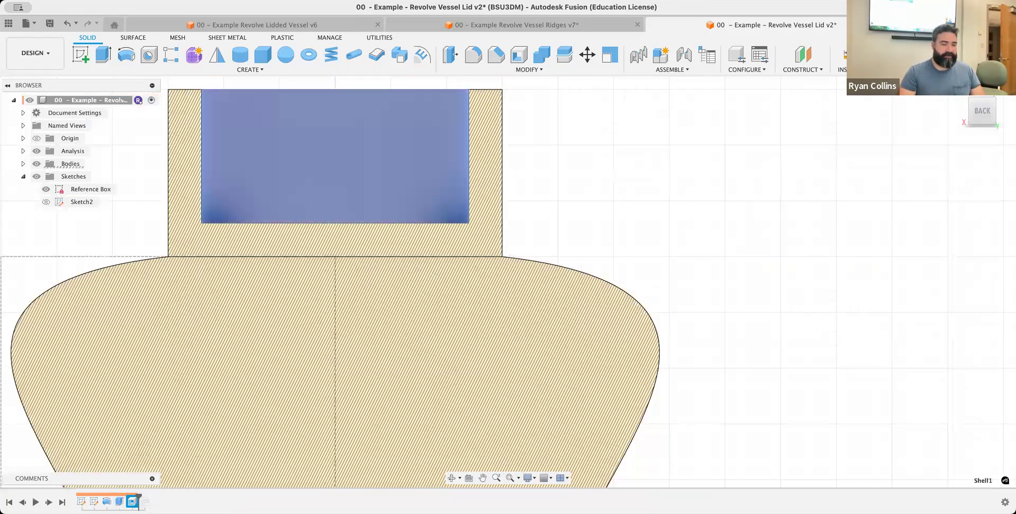
pyautogui.rightClick(132, 500)
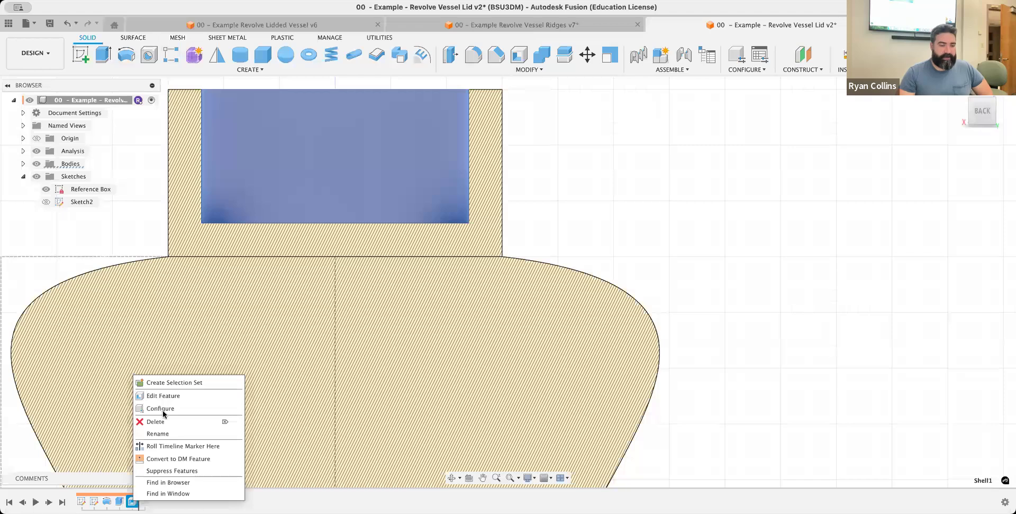
pyautogui.click(171, 395)
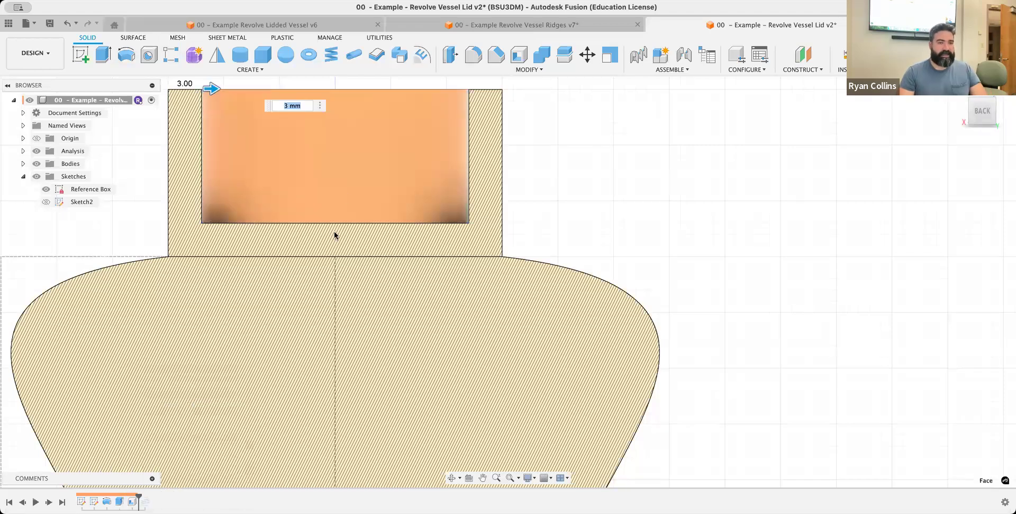
pyautogui.click(991, 164)
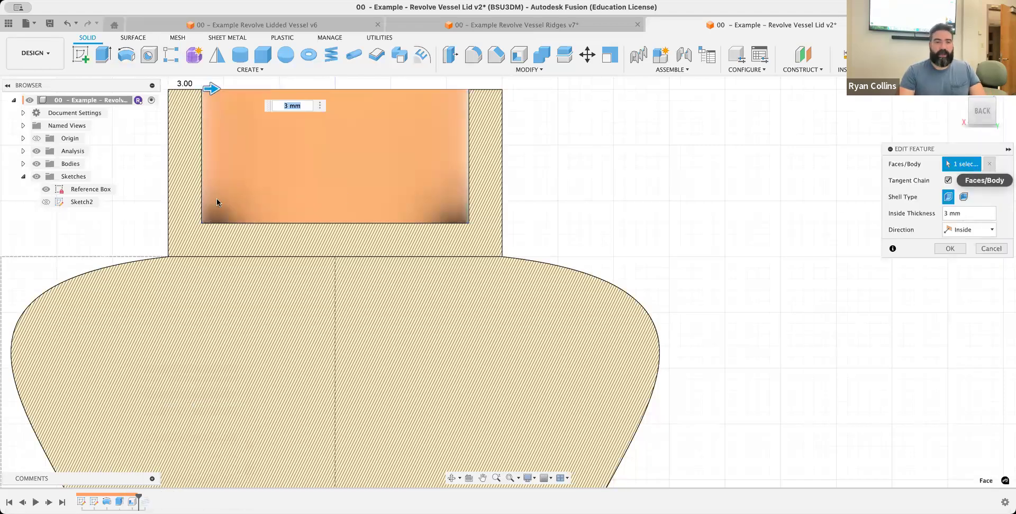
pyautogui.click(23, 164)
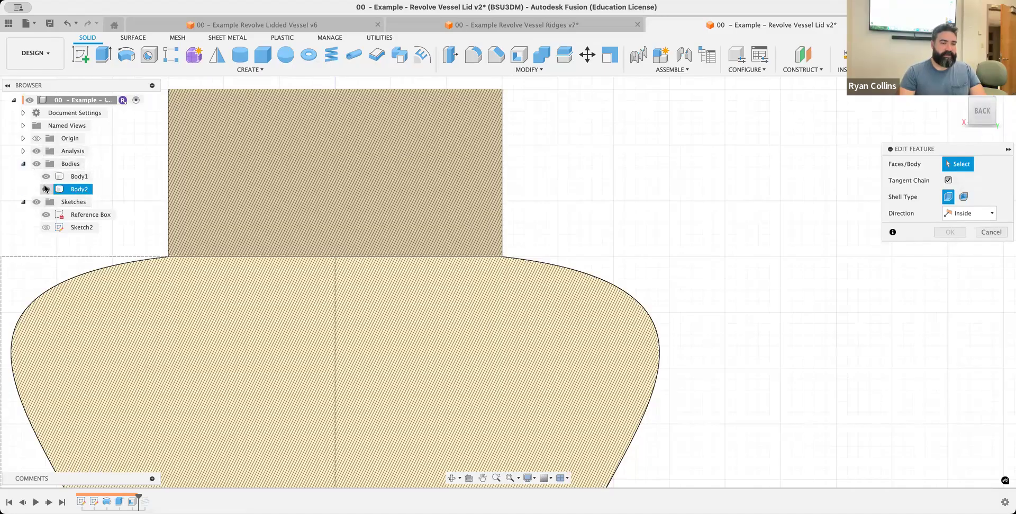
pyautogui.click(46, 189)
pyautogui.keyDown('shift'); pyautogui.moveTo(281, 252); pyautogui.dragTo(413, 302, button='middle'); pyautogui.keyUp('shift')
pyautogui.click(390, 265)
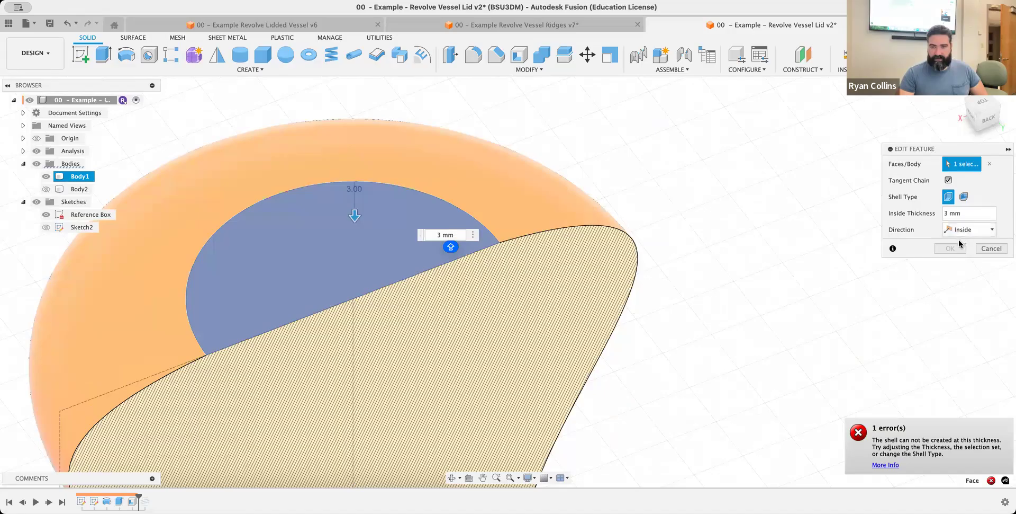
pyautogui.click(990, 248)
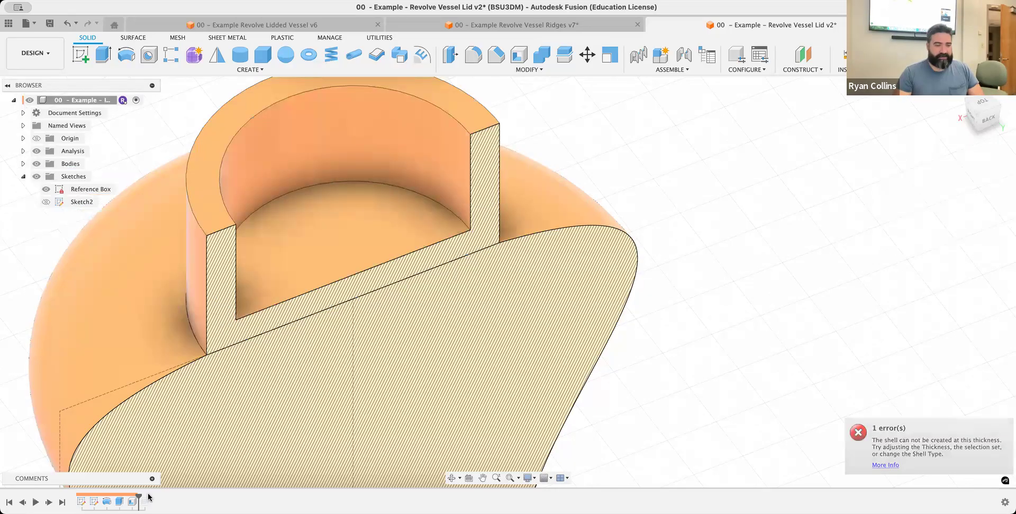
# Delete the existing shell feature and hide the neck body
pyautogui.rightClick(132, 501)
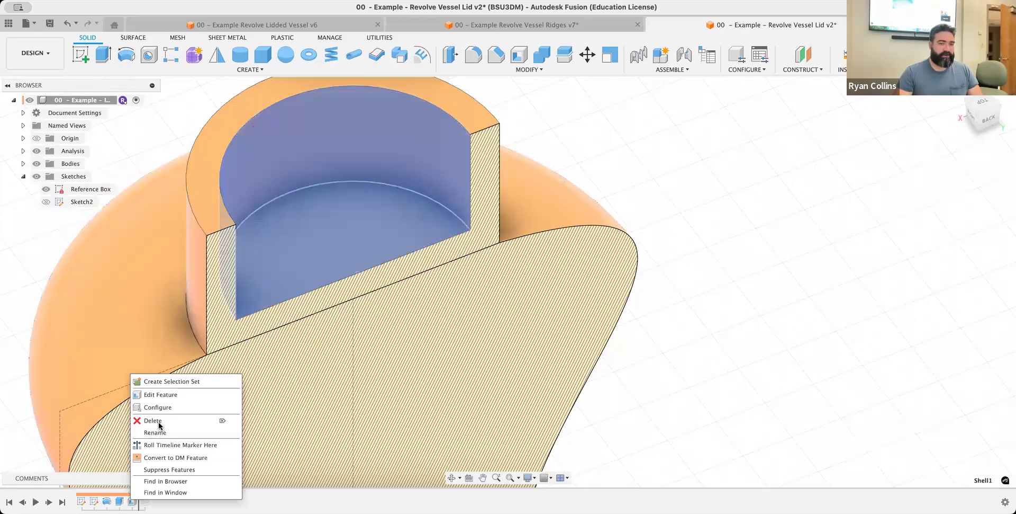
pyautogui.click(159, 423)
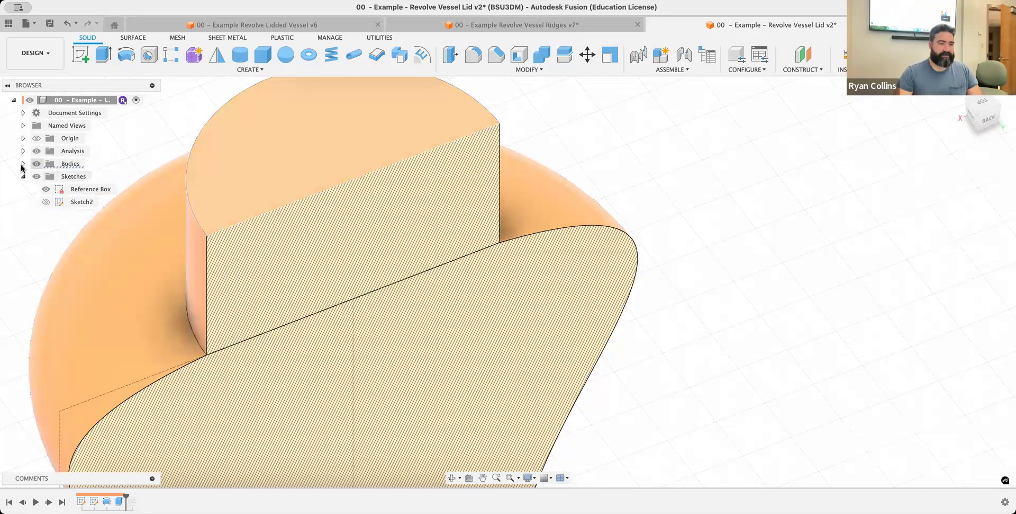
pyautogui.click(23, 164)
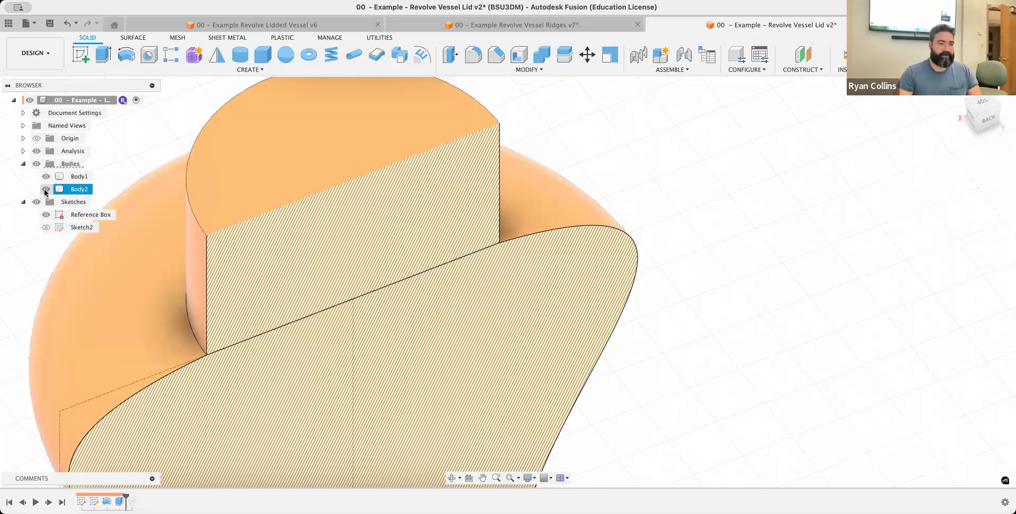
pyautogui.click(46, 189)
# Try to shell the vessel body from its circular top face with inside thicknesses of 3 mm, 2 mm and 1 mm
pyautogui.click(519, 54)
pyautogui.click(464, 244)
pyautogui.write('3')
pyautogui.press('Return')
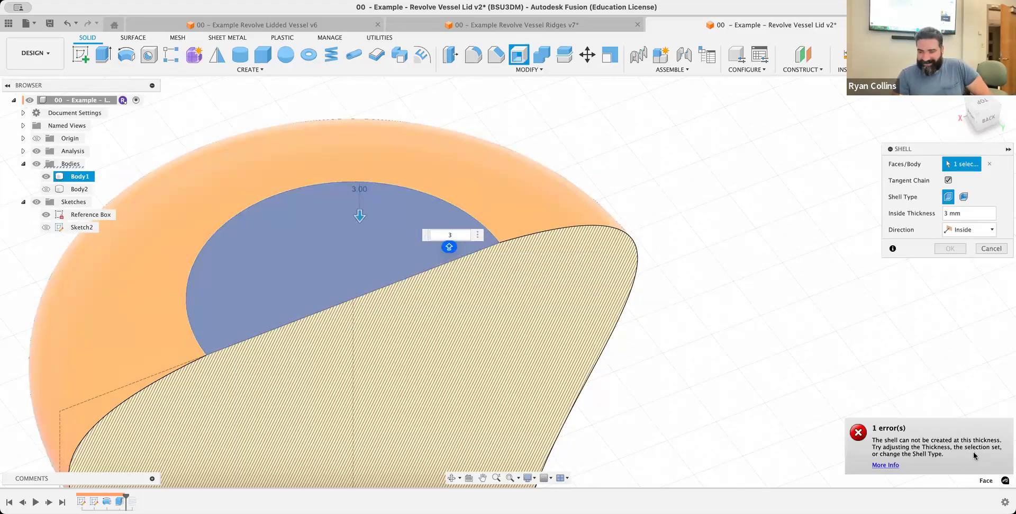
pyautogui.write('2')
pyautogui.press('Return')
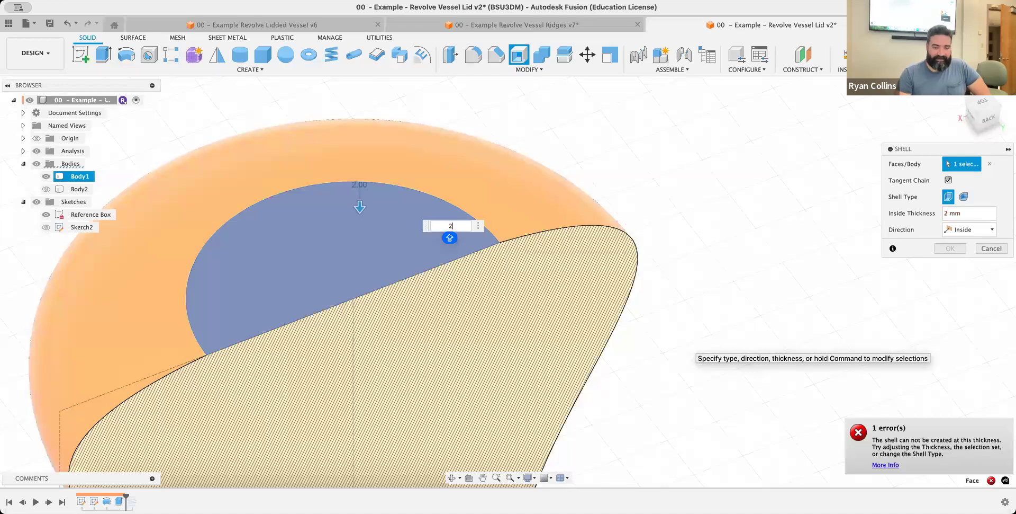
pyautogui.write('1')
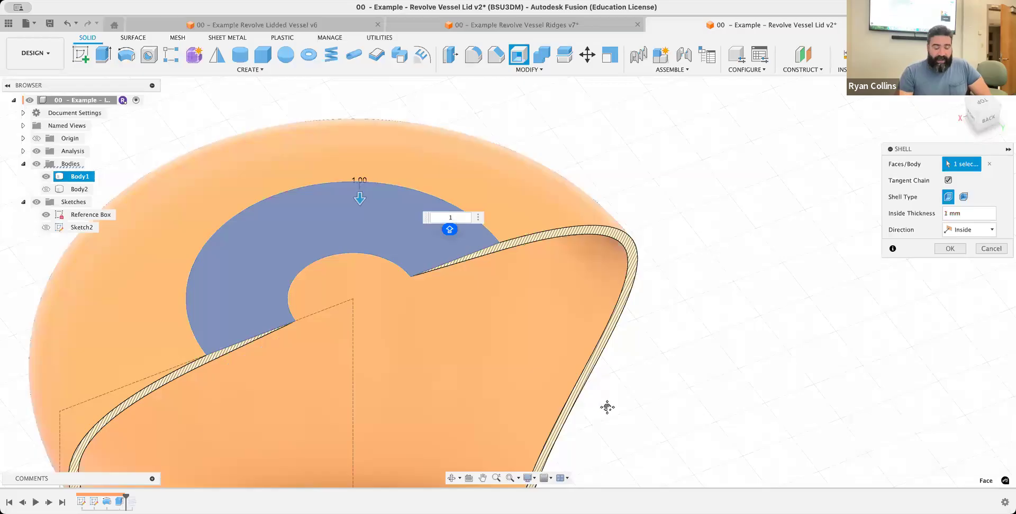
# Examine the 1 mm shell preview along the full vessel section, retry a 3 mm inside thickness, and cancel the shell
pyautogui.moveTo(600, 337); pyautogui.dragTo(599, 338, button='middle')
pyautogui.scroll(3, 609, 354)
pyautogui.scroll(-6, 612, 356)
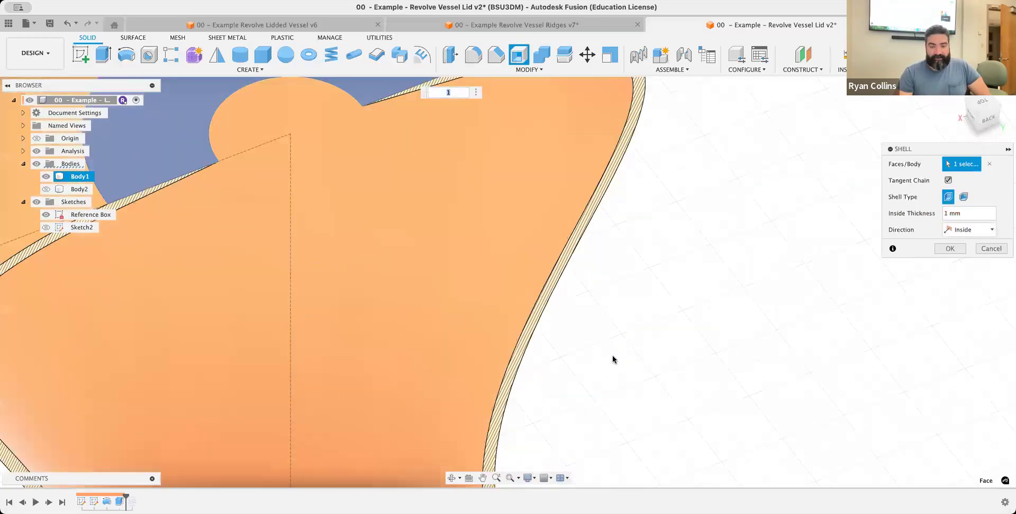
pyautogui.keyDown('shift'); pyautogui.moveTo(624, 383); pyautogui.dragTo(583, 229, button='middle'); pyautogui.keyUp('shift')
pyautogui.moveTo(601, 374); pyautogui.dragTo(600, 324, button='middle')
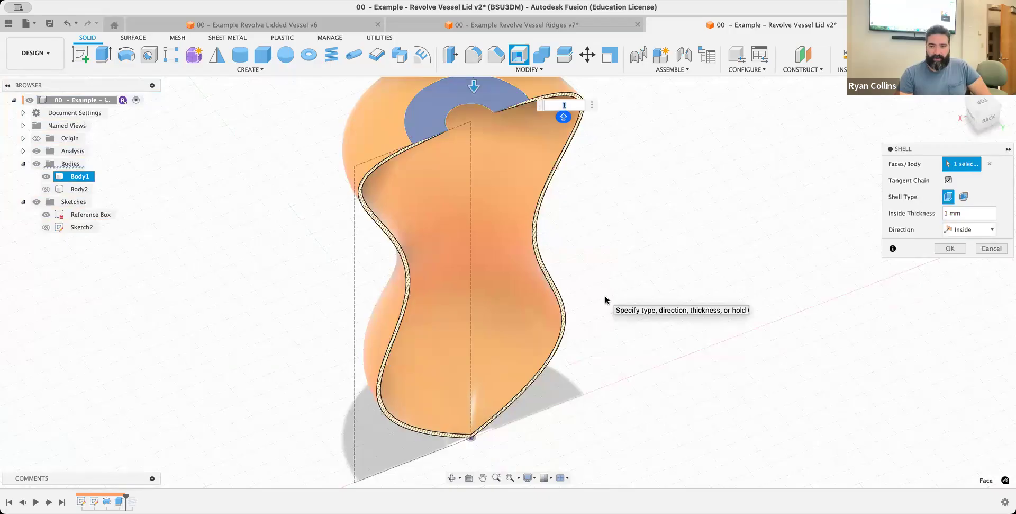
pyautogui.moveTo(976, 213); pyautogui.dragTo(927, 217)
pyautogui.write('3')
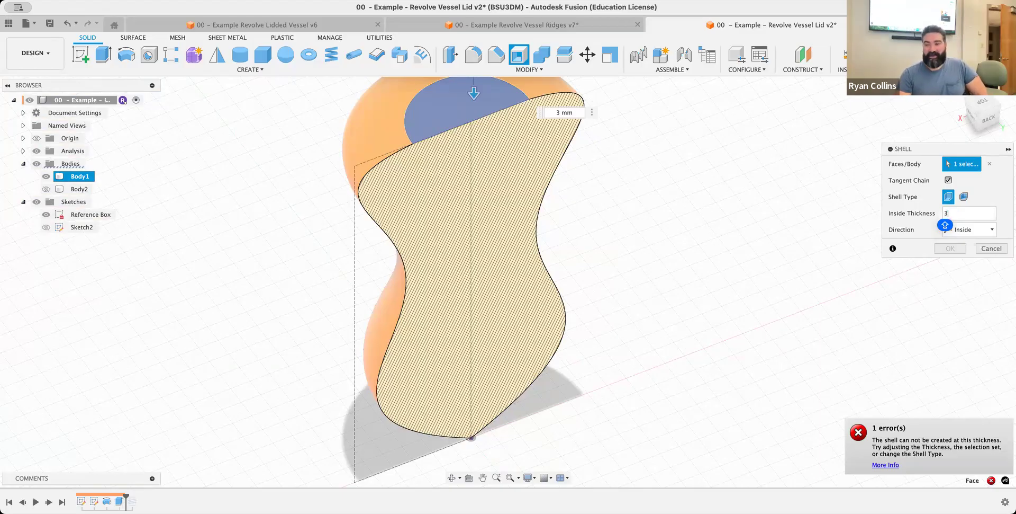
pyautogui.click(991, 248)
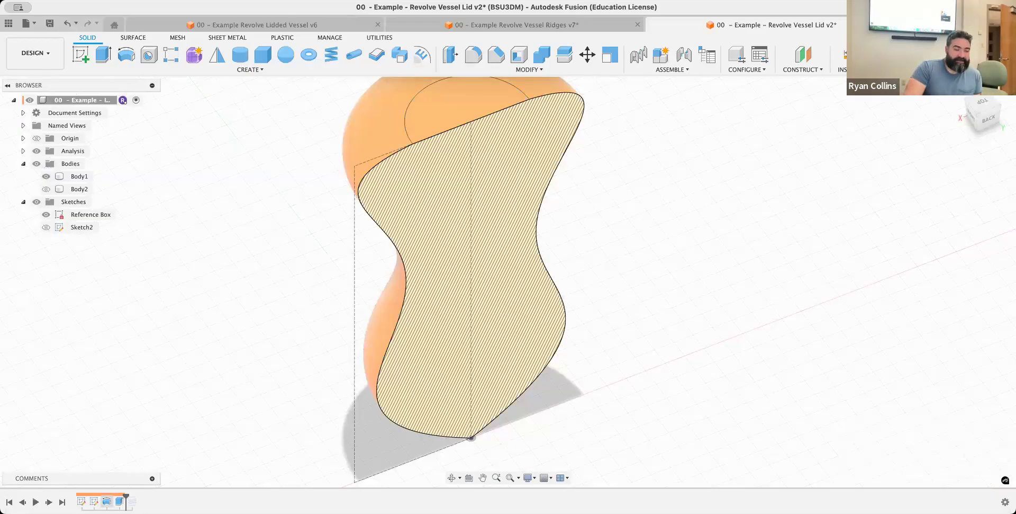
# Edit the vessel's revolve to exclude the inner profile, revolving only the thin outer wall profile through 360 degrees
pyautogui.rightClick(108, 501)
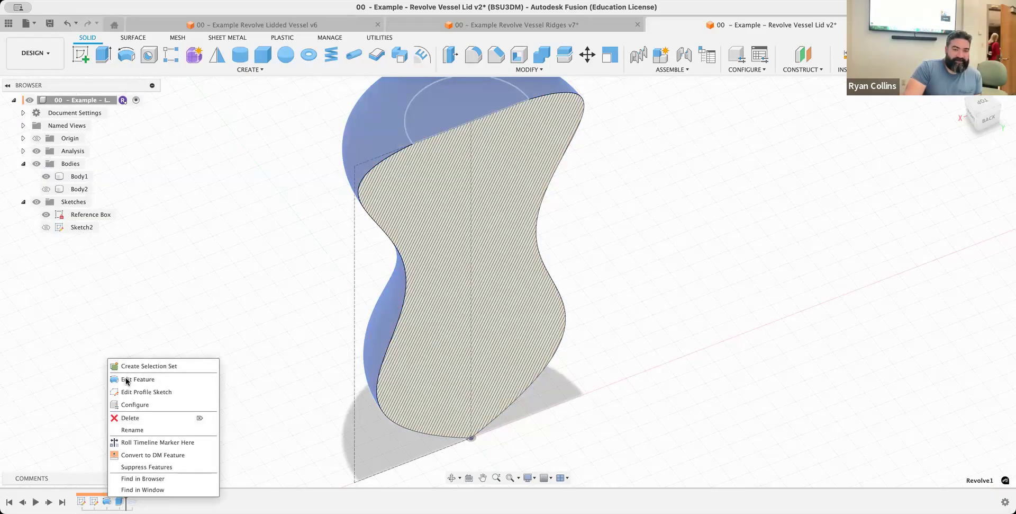
pyautogui.click(127, 379)
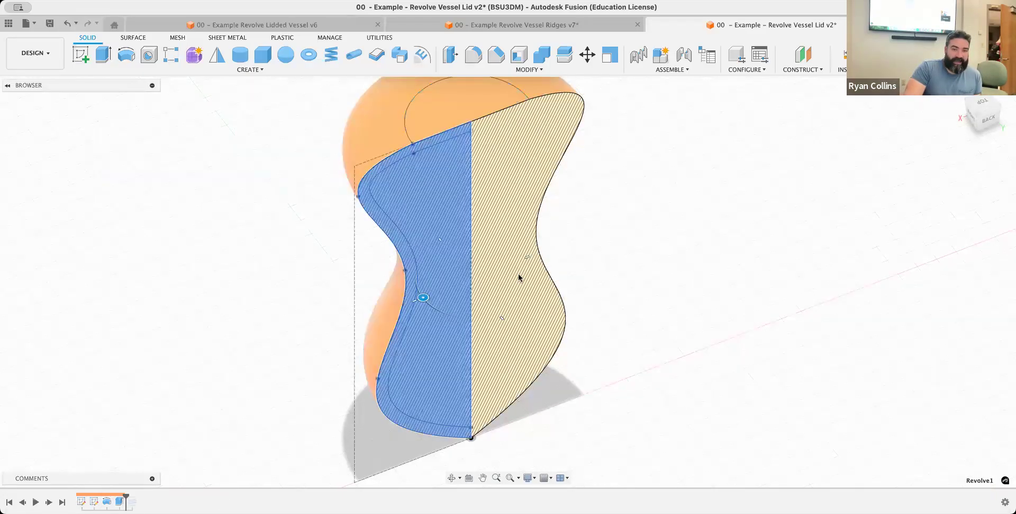
pyautogui.click(528, 237)
pyautogui.click(951, 281)
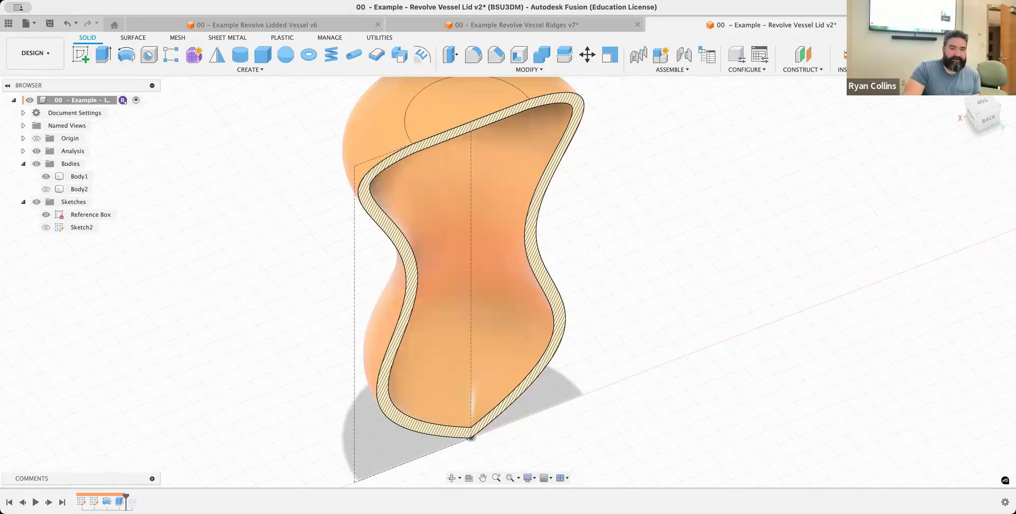
# Roll the timeline forward past the thread and show the neck body above the hollow vessel
pyautogui.moveTo(286, 230); pyautogui.dragTo(227, 380, button='middle')
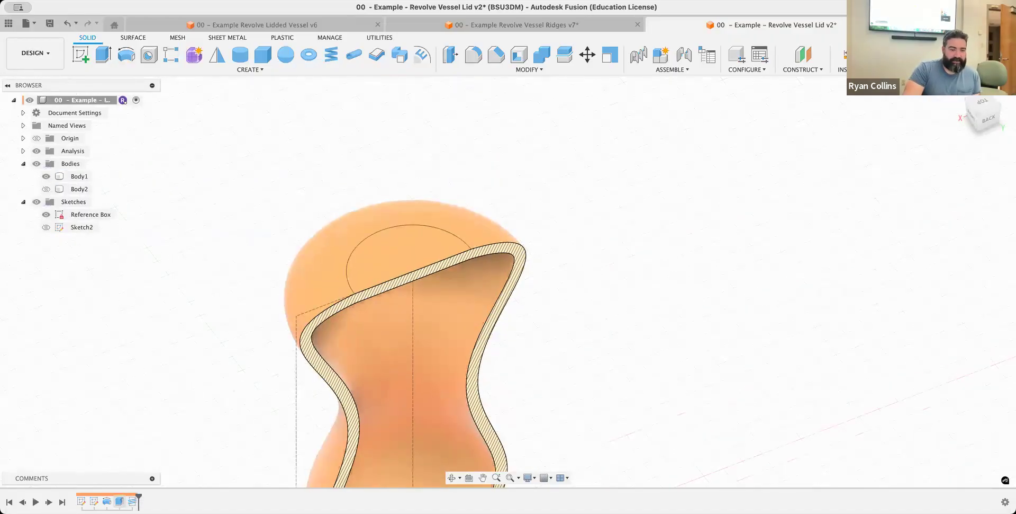
pyautogui.click(120, 501)
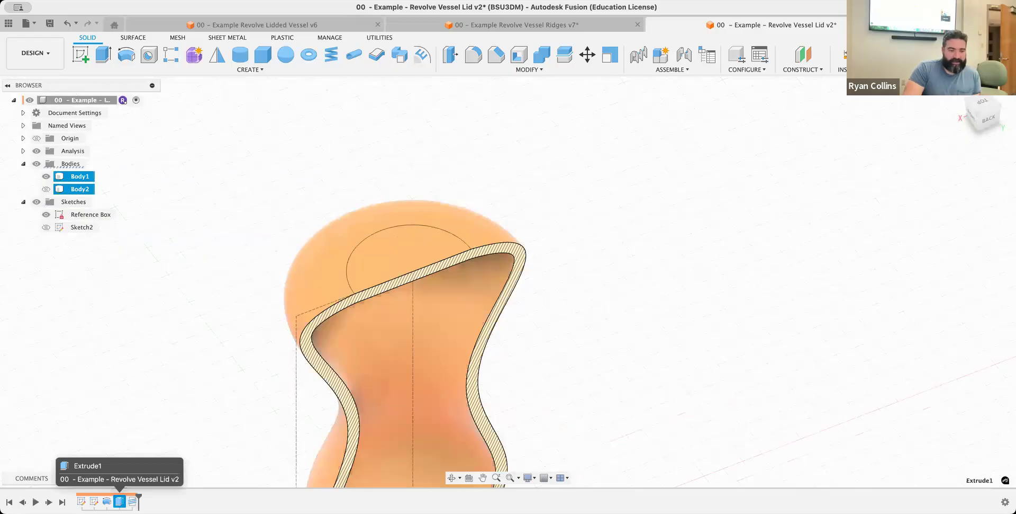
pyautogui.rightClick(120, 501)
pyautogui.click(46, 190)
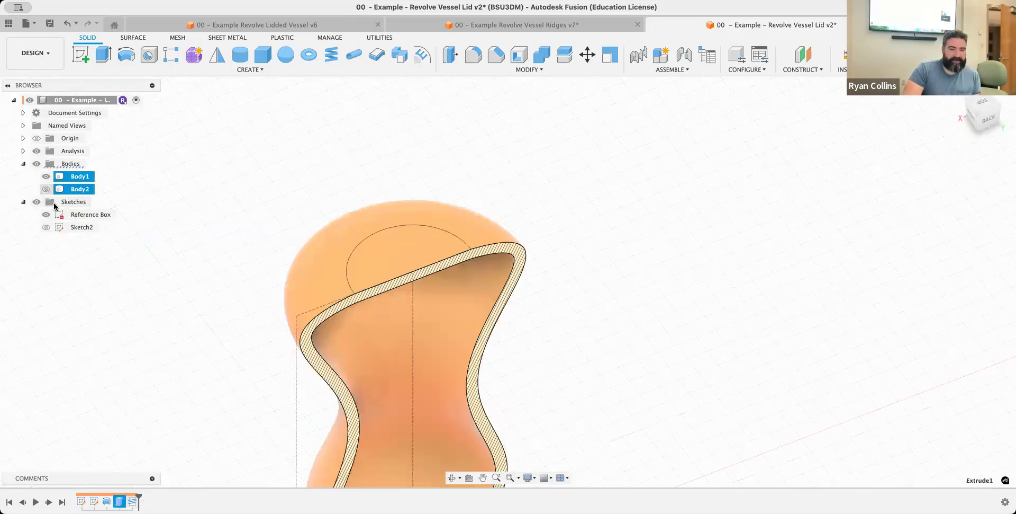
pyautogui.click(146, 346)
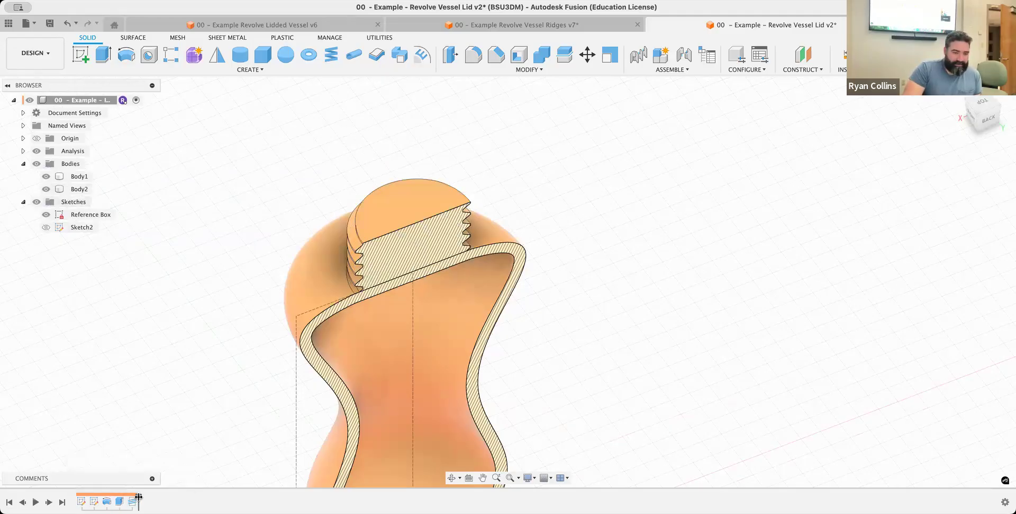
pyautogui.click(410, 254)
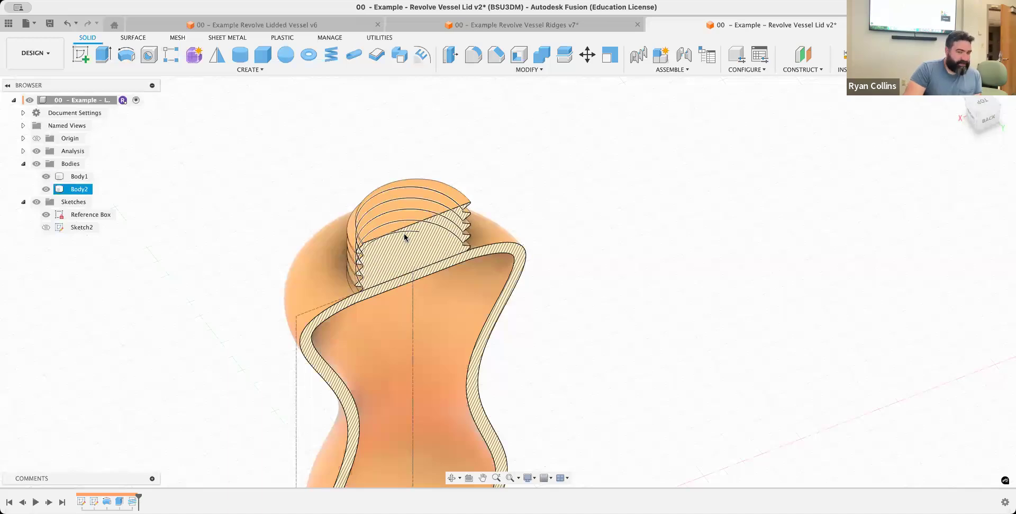
pyautogui.click(401, 267)
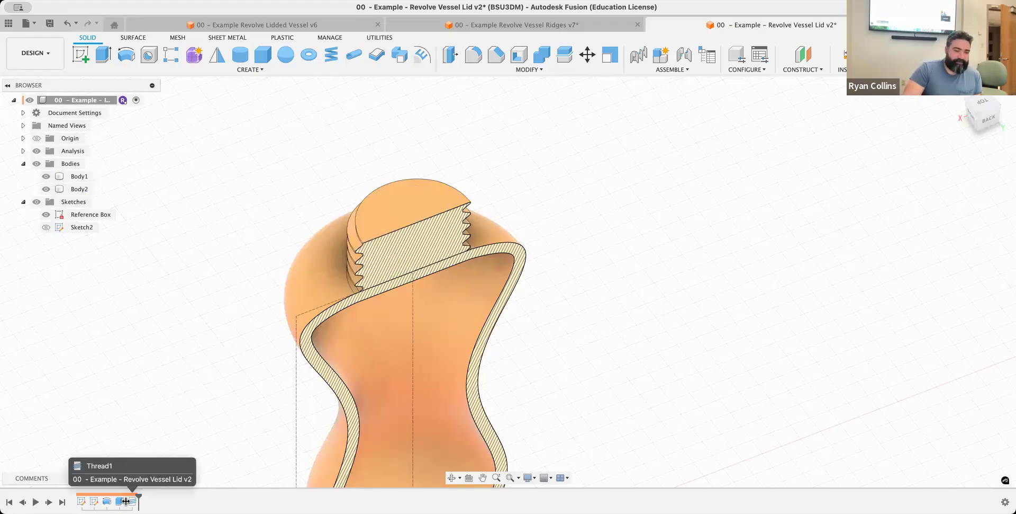
# Roll the timeline back to before the thread and start a 2 mm diameter cylinder centred on the neck's top face
pyautogui.moveTo(138, 501); pyautogui.dragTo(126, 501)
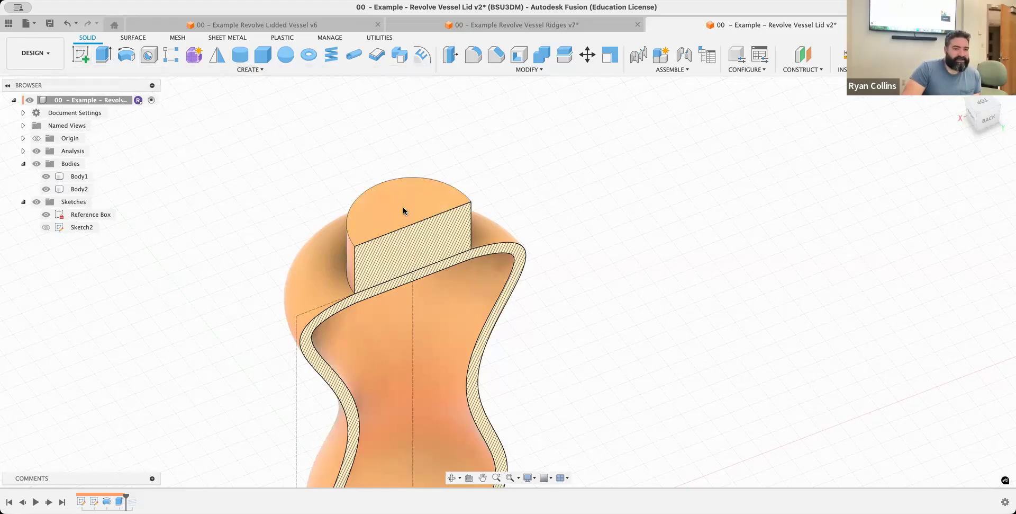
pyautogui.click(240, 55)
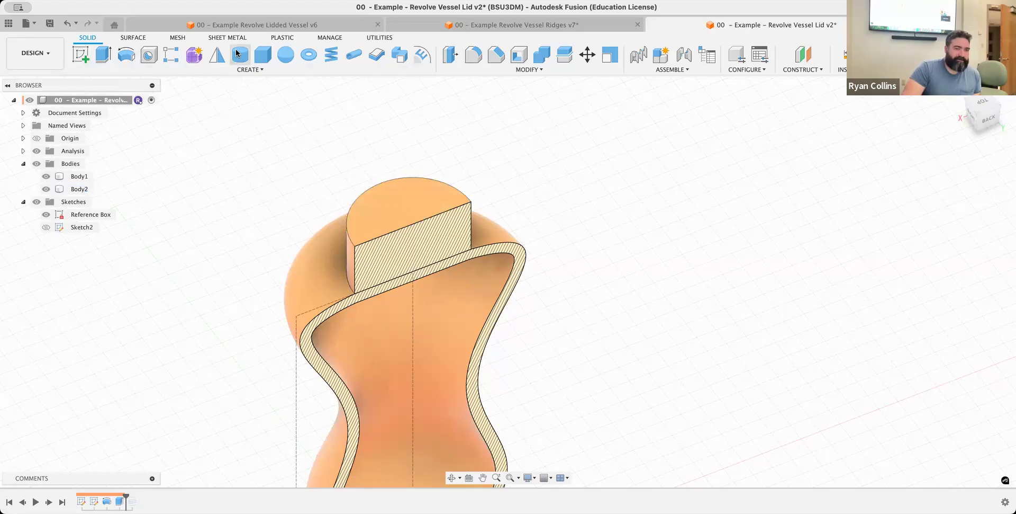
pyautogui.click(413, 220)
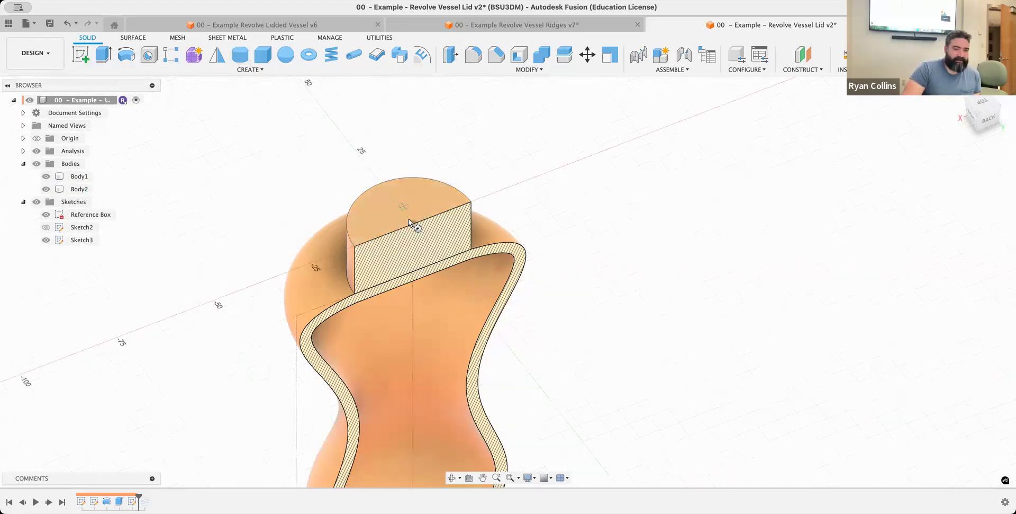
pyautogui.click(413, 225)
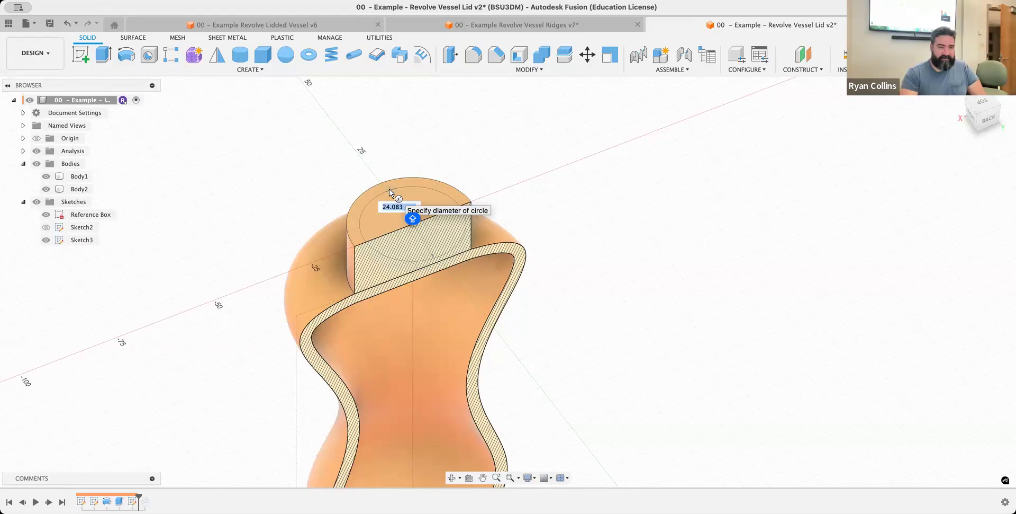
pyautogui.write('2')
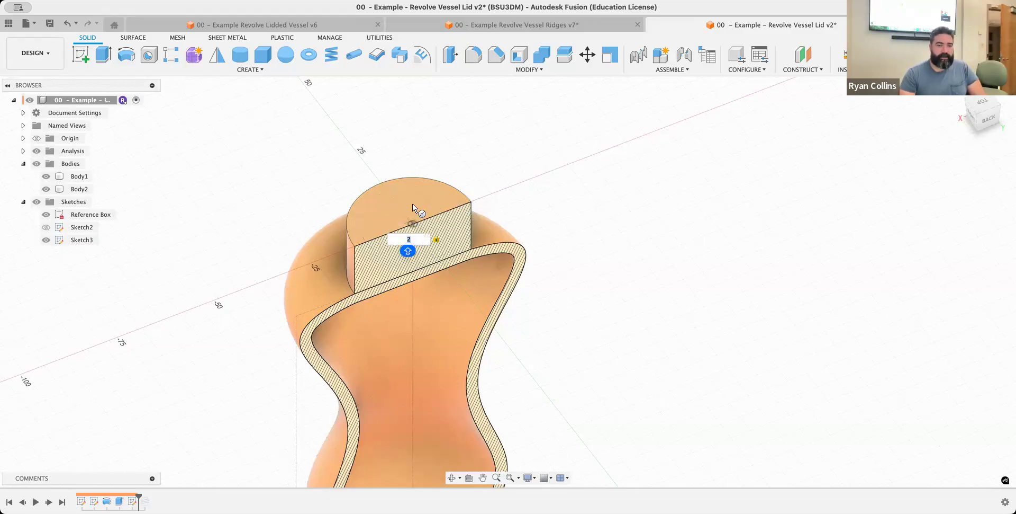
pyautogui.press('Return')
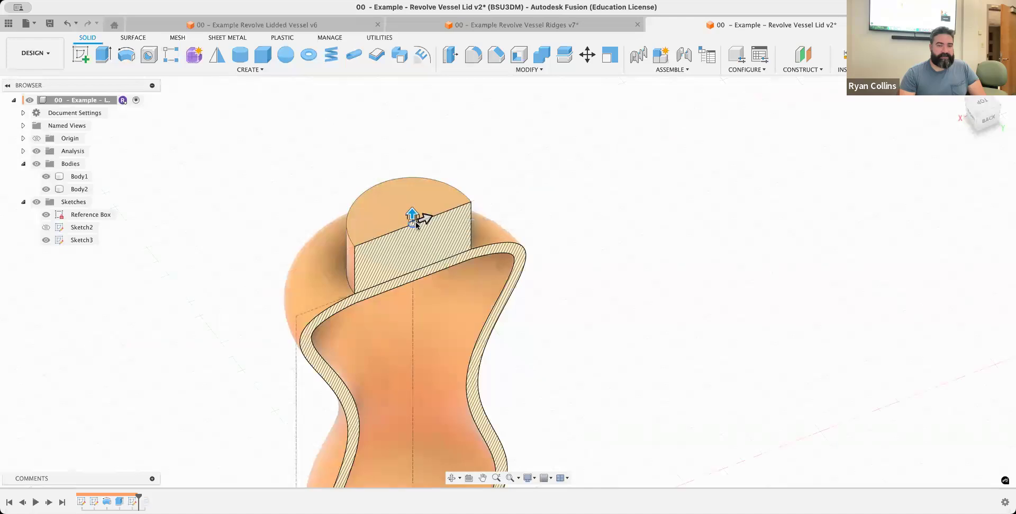
# Cut the cylinder down through the neck and the vessel's top wall with a 22 mm diameter and -22 mm height
pyautogui.moveTo(414, 240); pyautogui.dragTo(414, 271)
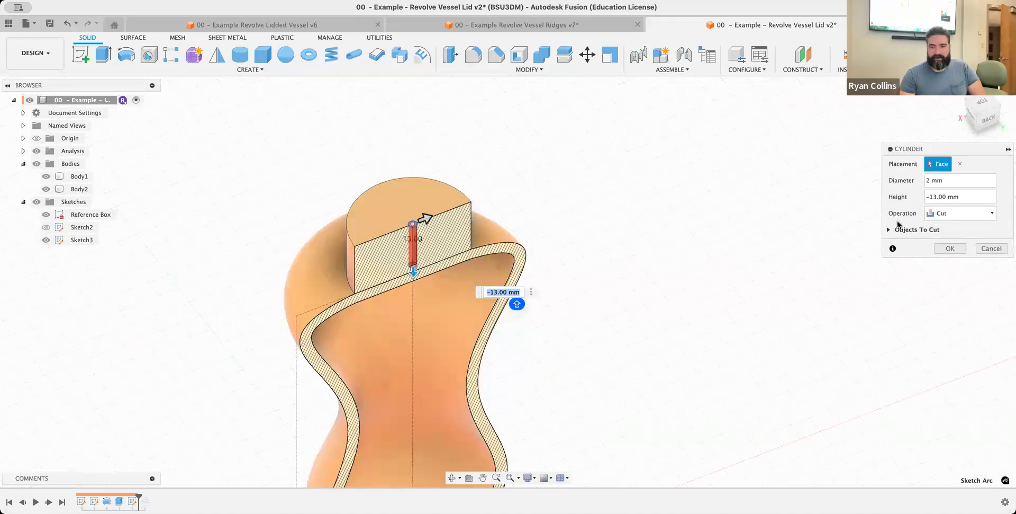
pyautogui.click(929, 180)
pyautogui.write('2')
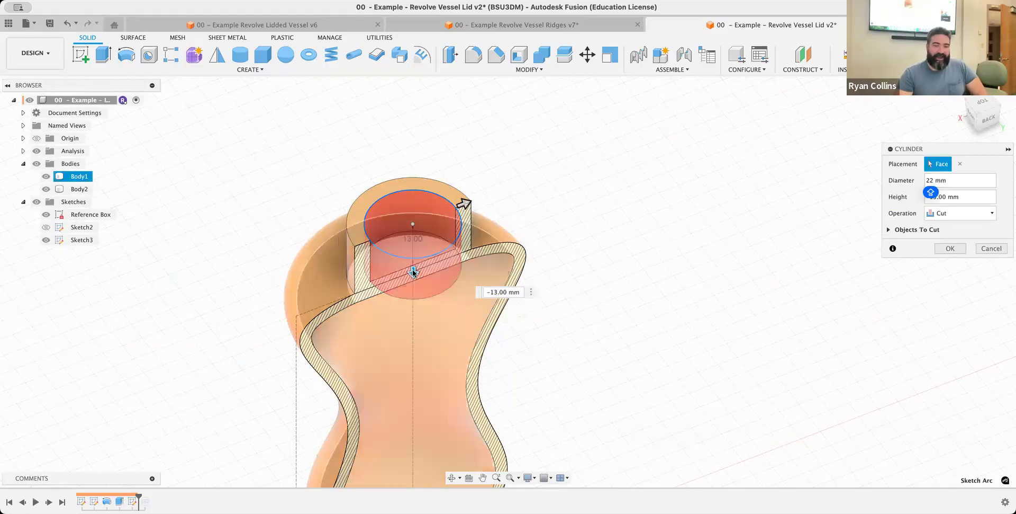
pyautogui.moveTo(414, 276); pyautogui.dragTo(416, 300)
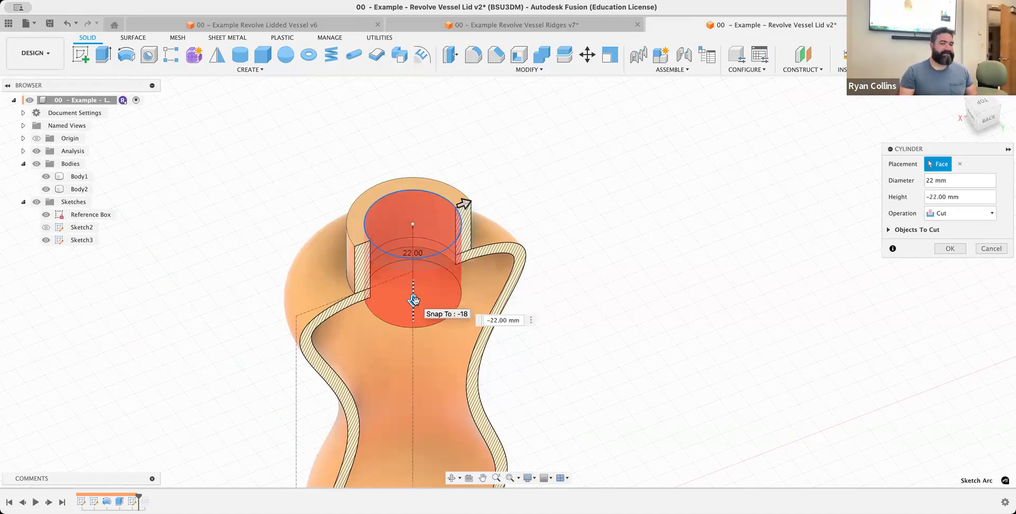
pyautogui.click(948, 248)
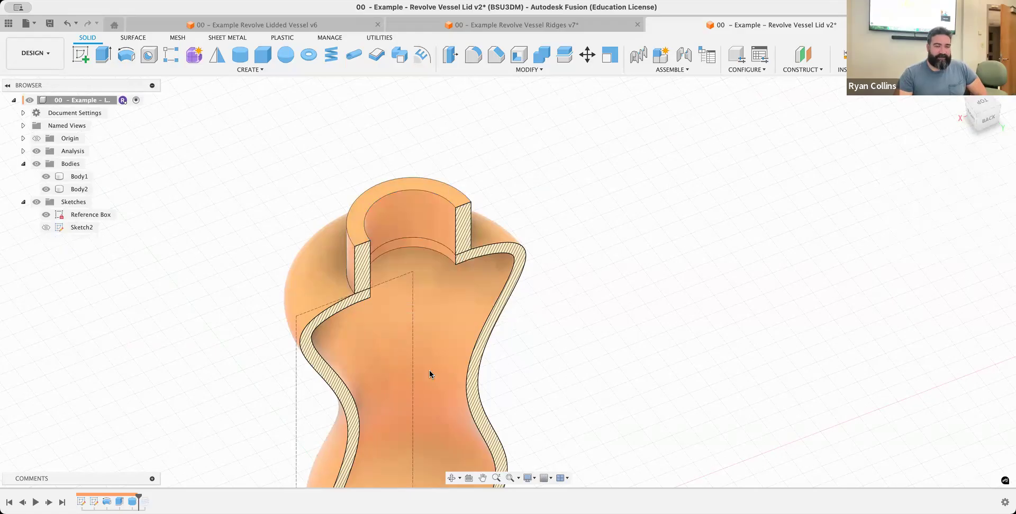
# Roll the timeline forward past the thread and examine the opened threaded neck in section from the back
pyautogui.click(435, 318)
pyautogui.click(680, 293)
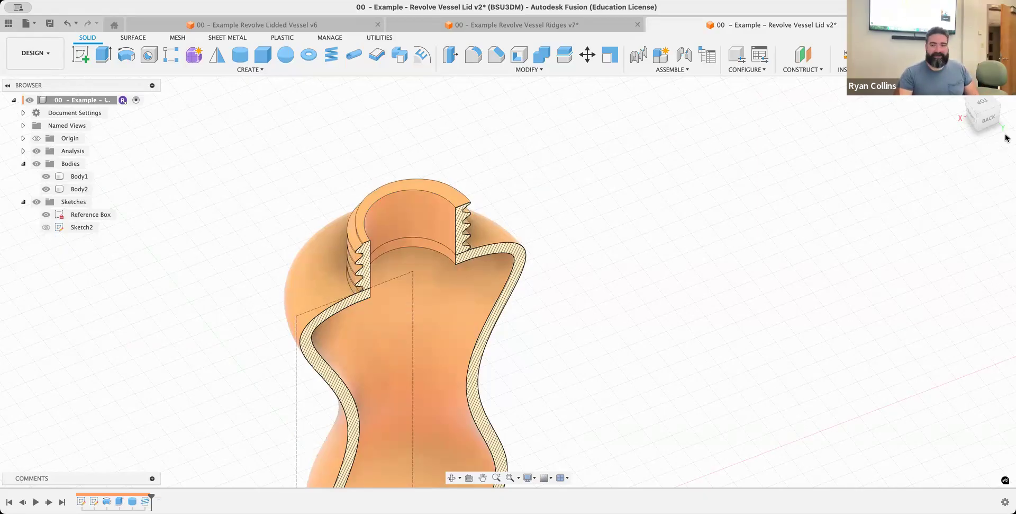
pyautogui.click(988, 120)
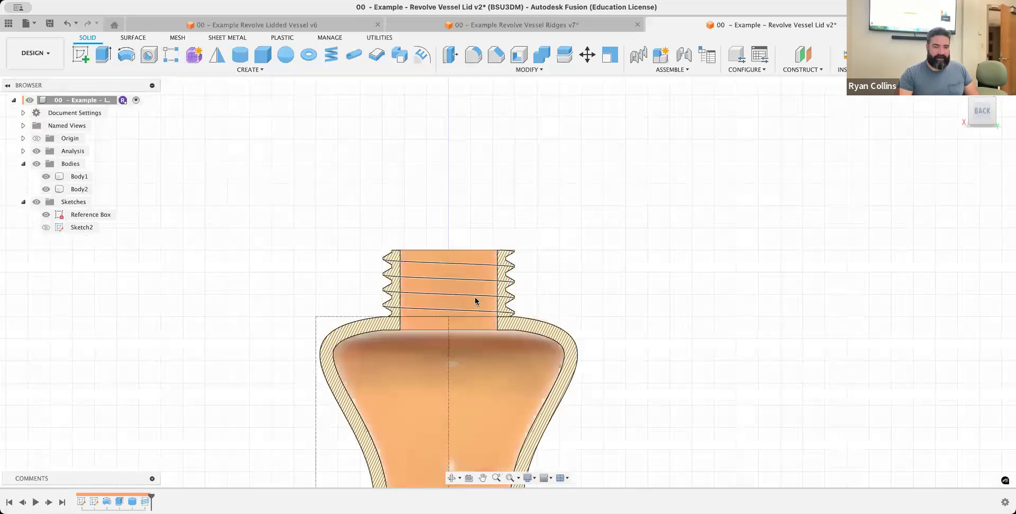
pyautogui.scroll(5, 505, 292)
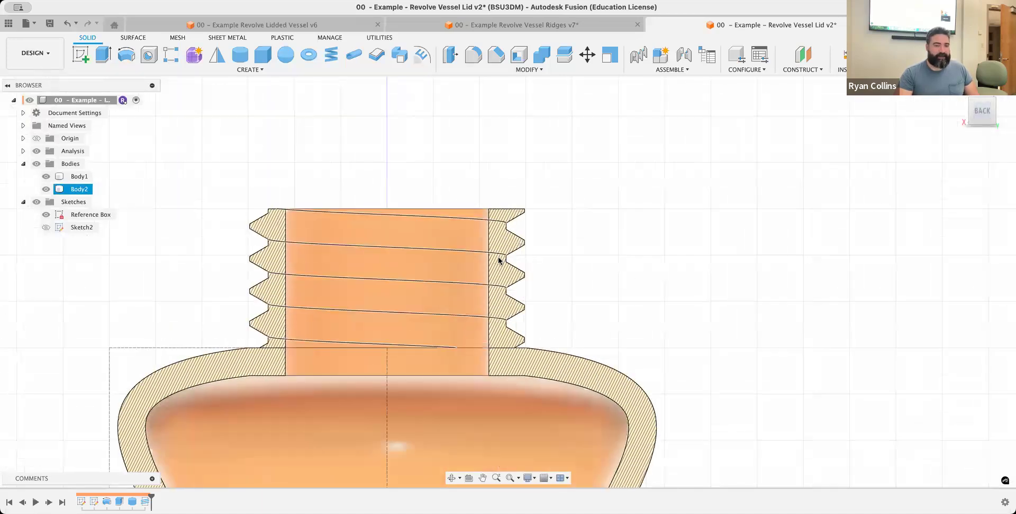
pyautogui.click(520, 313)
pyautogui.scroll(-3, 525, 310)
pyautogui.scroll(-1, 537, 316)
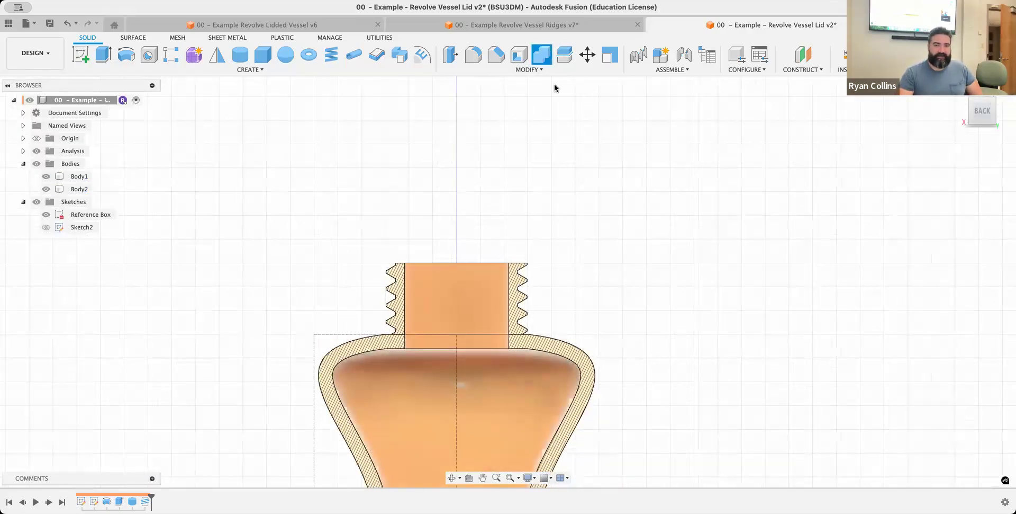
# Combine the threaded neck and the vessel into one body with the Join operation
pyautogui.click(536, 48)
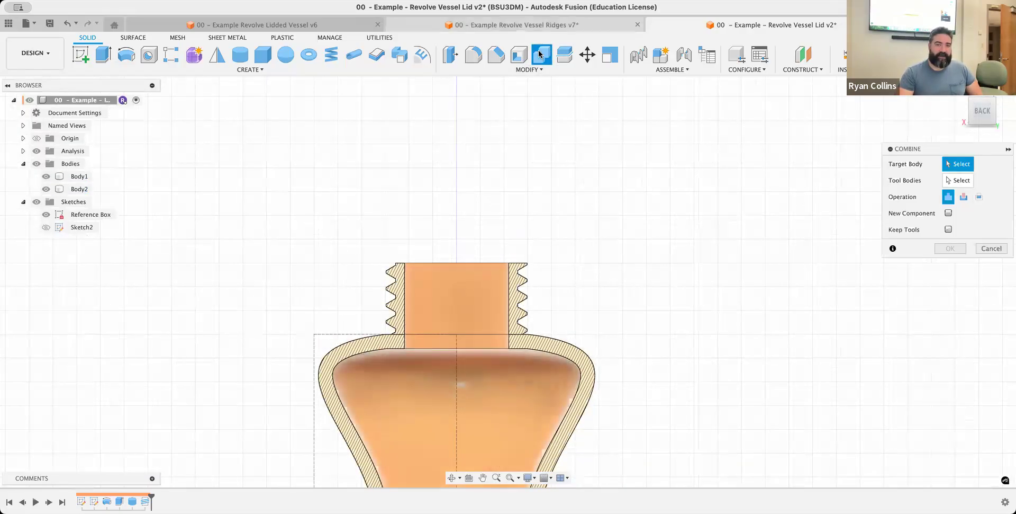
pyautogui.click(514, 288)
pyautogui.click(564, 352)
pyautogui.click(950, 248)
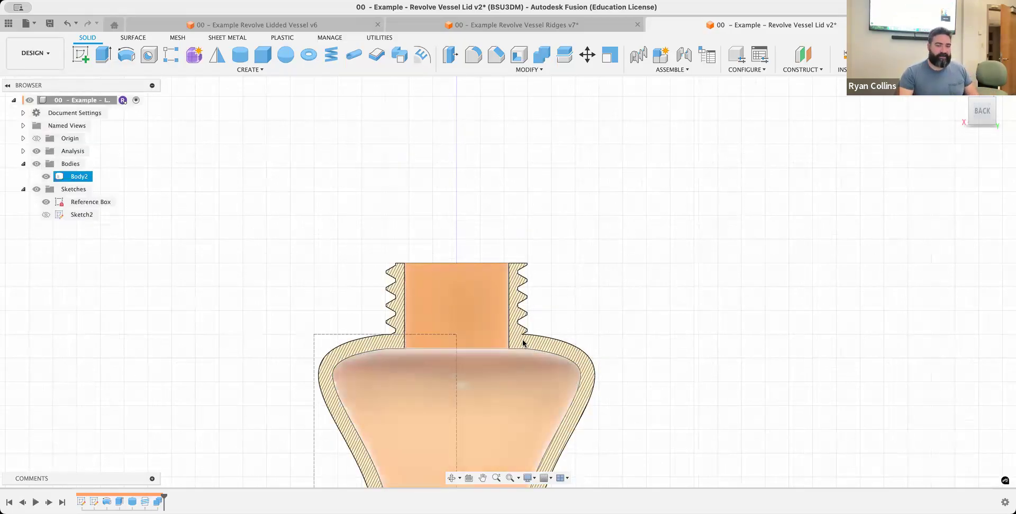
pyautogui.click(643, 332)
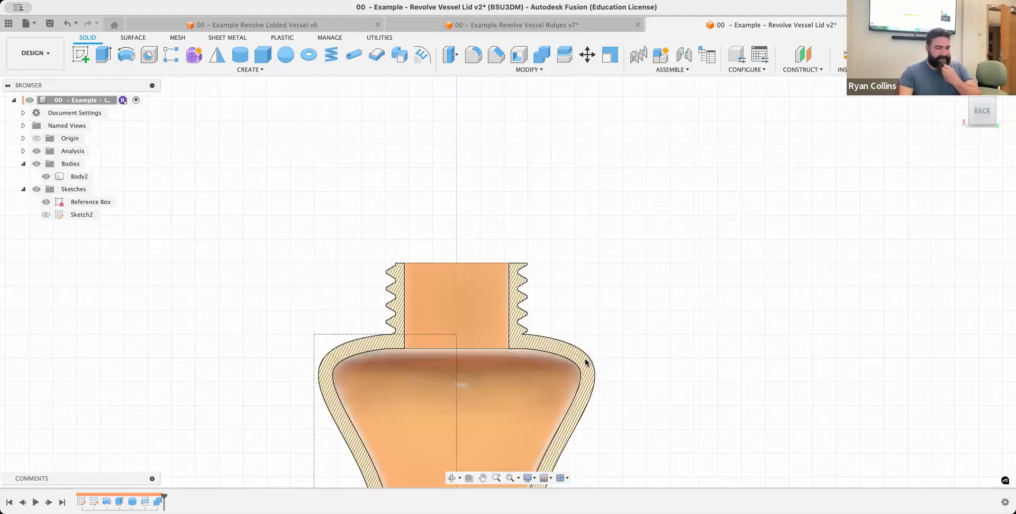
# Fillet the upper and lower inner edges of the neck opening with a 1 mm radius
pyautogui.click(472, 55)
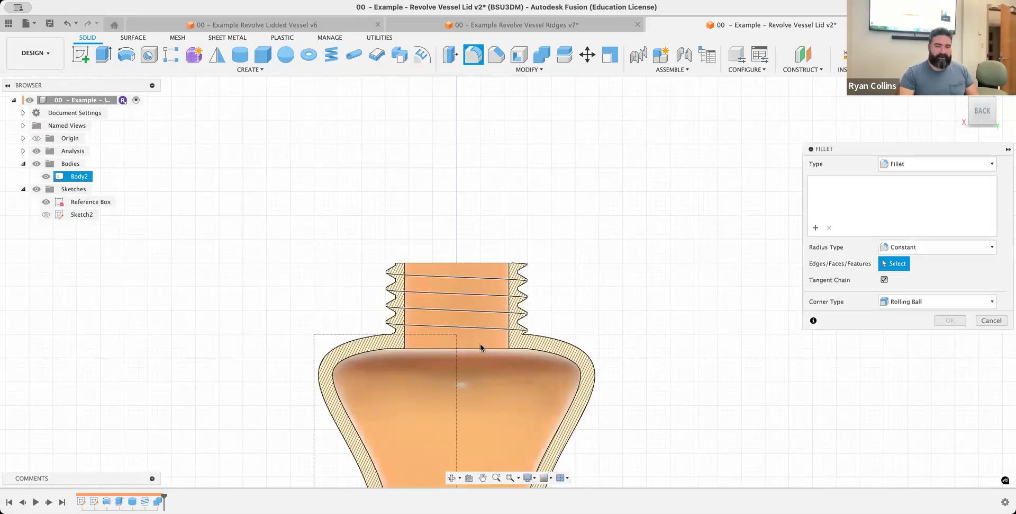
pyautogui.keyDown('shift'); pyautogui.moveTo(672, 275); pyautogui.dragTo(555, 293, button='middle'); pyautogui.keyUp('shift')
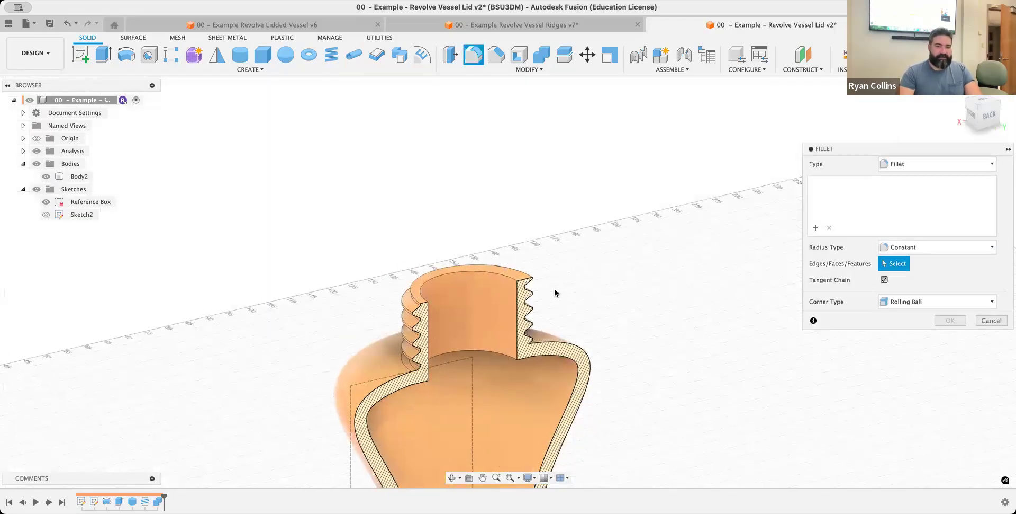
pyautogui.click(500, 275)
pyautogui.click(511, 357)
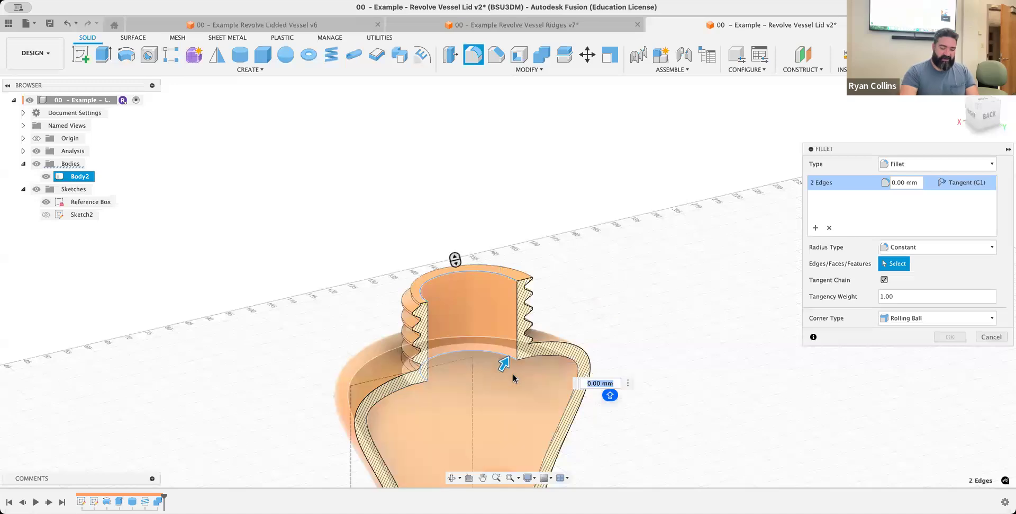
pyautogui.write('1')
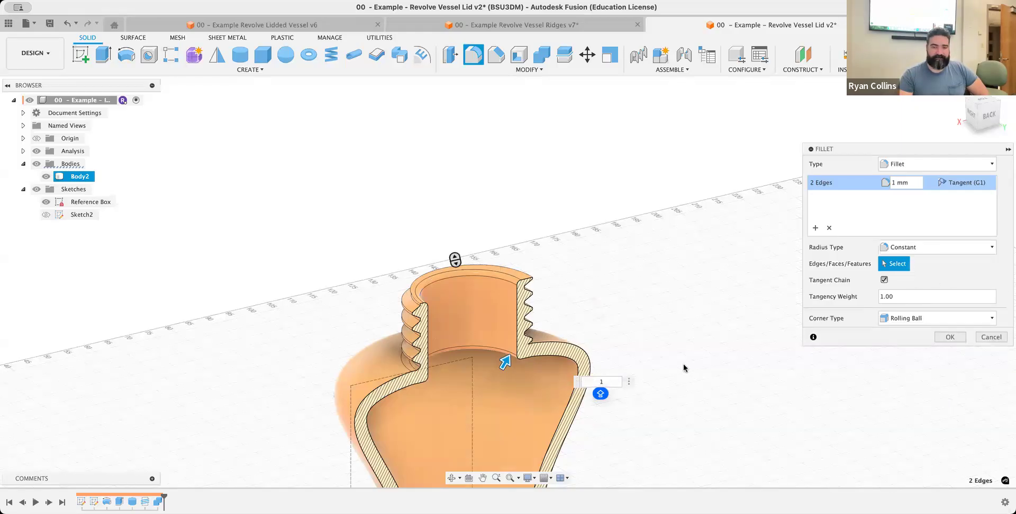
pyautogui.click(950, 337)
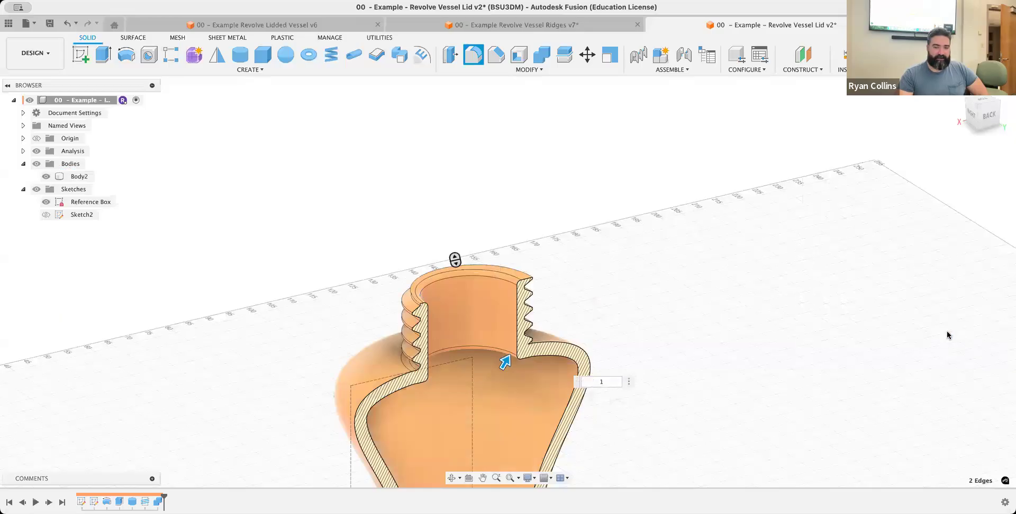
# Check the full vessel section and exterior, and save the design with the version description "Hollowed and Threads"
pyautogui.click(982, 115)
pyautogui.middleClick(758, 286)
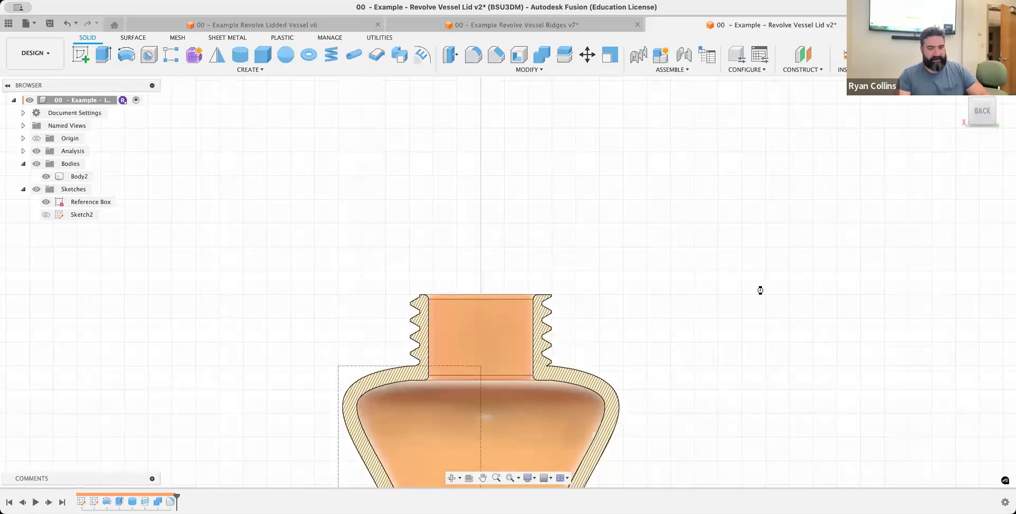
pyautogui.middleClick(758, 286)
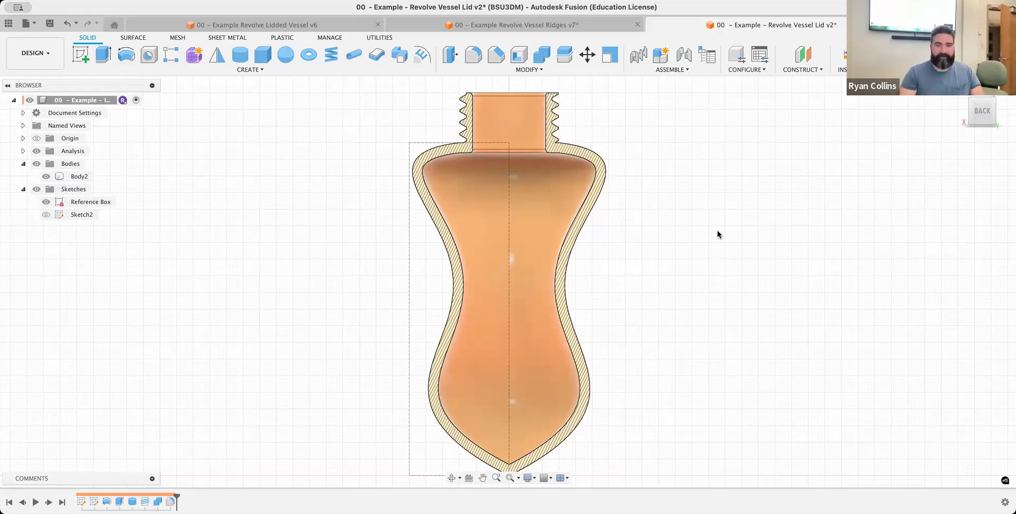
pyautogui.keyDown('shift'); pyautogui.moveTo(692, 251); pyautogui.dragTo(819, 268, button='middle'); pyautogui.keyUp('shift')
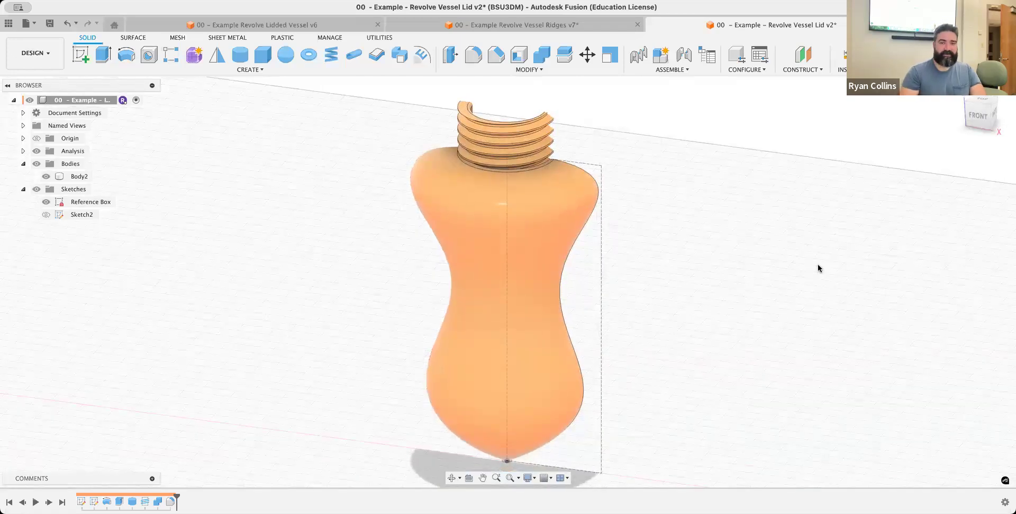
pyautogui.press('super+s')
pyautogui.write('HOLL')
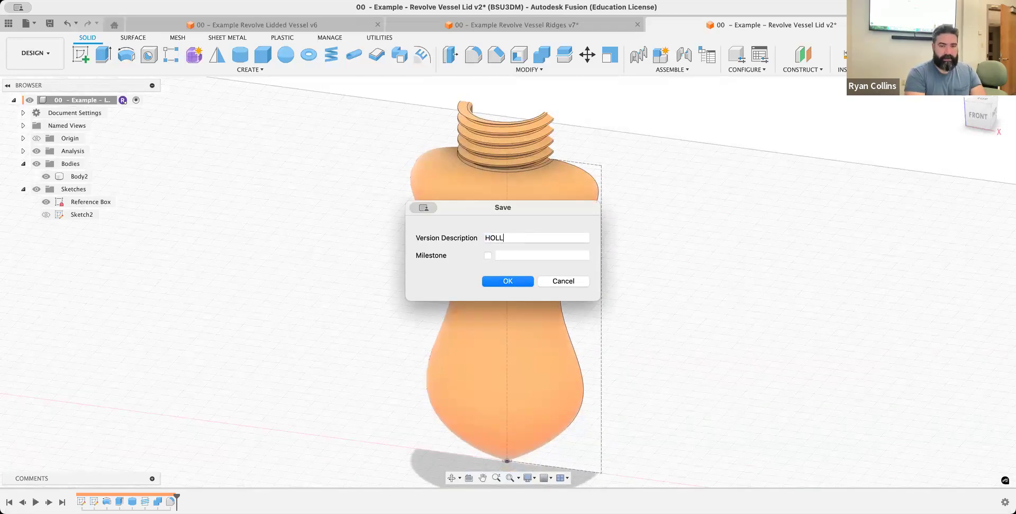
pyautogui.press('BackSpace')
pyautogui.press('BackSpace')
pyautogui.press('BackSpace')
pyautogui.write('o')
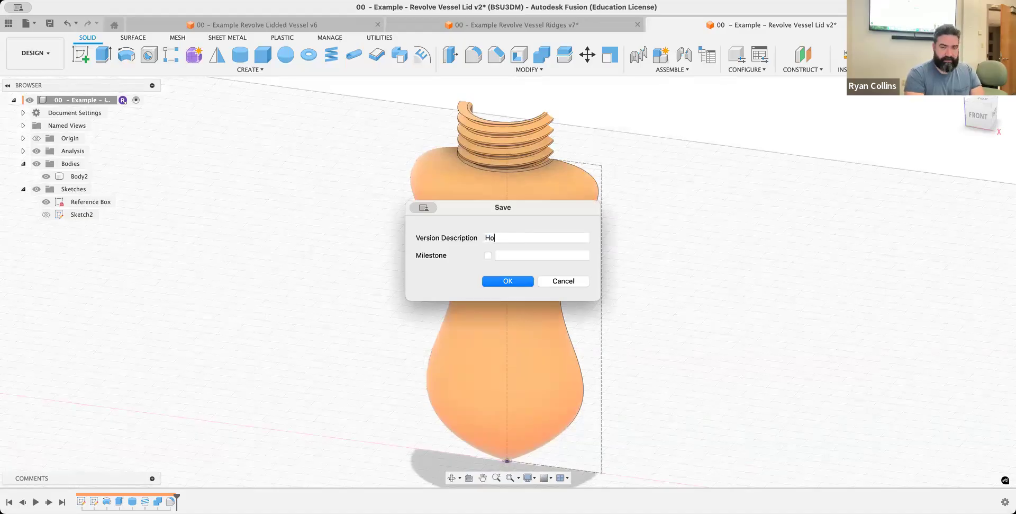
pyautogui.write('llowed and Threads')
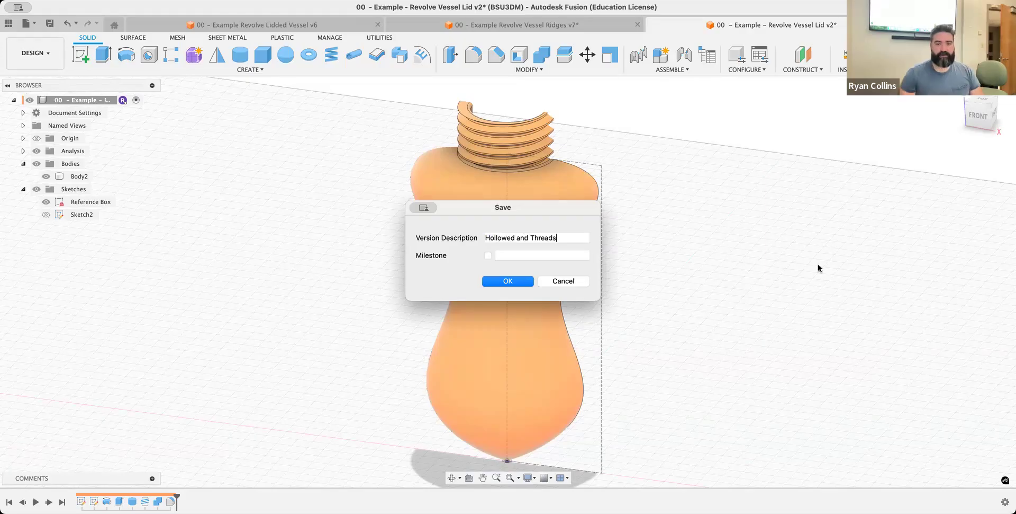
pyautogui.press('Return')
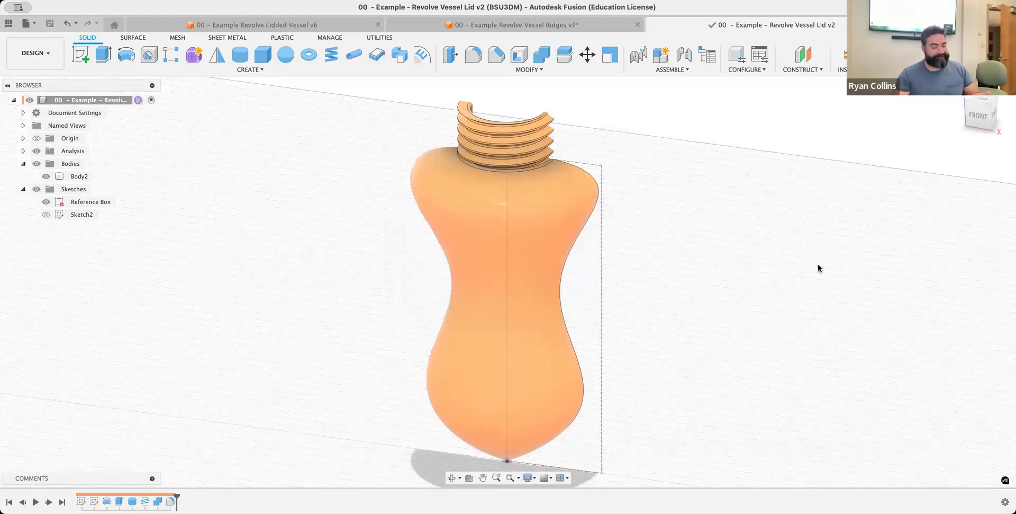
# Hide the section analysis, look at the lidded vessel in the Revolve Vessel Ridges document, and return to the Revolve Vessel Lid document
pyautogui.moveTo(747, 194); pyautogui.dragTo(756, 214, button='middle')
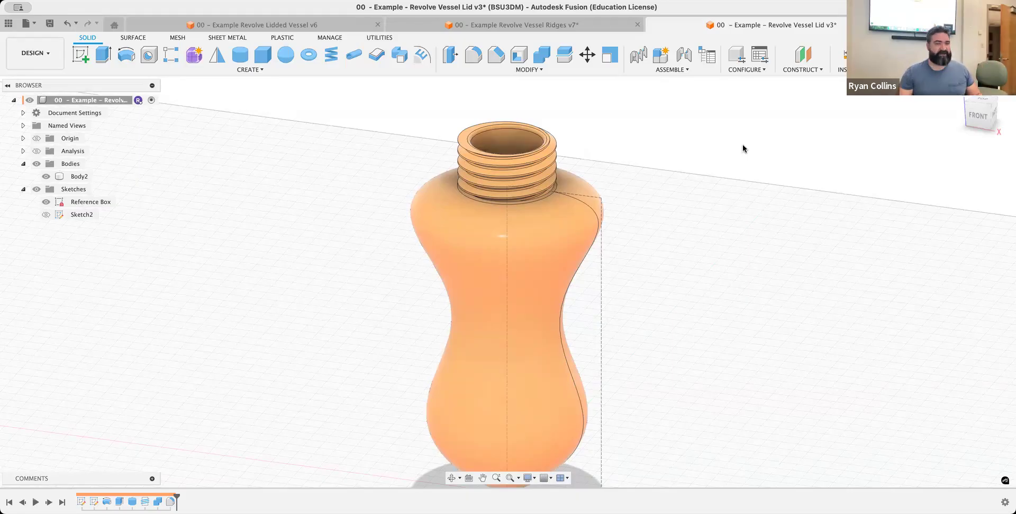
pyautogui.click(563, 25)
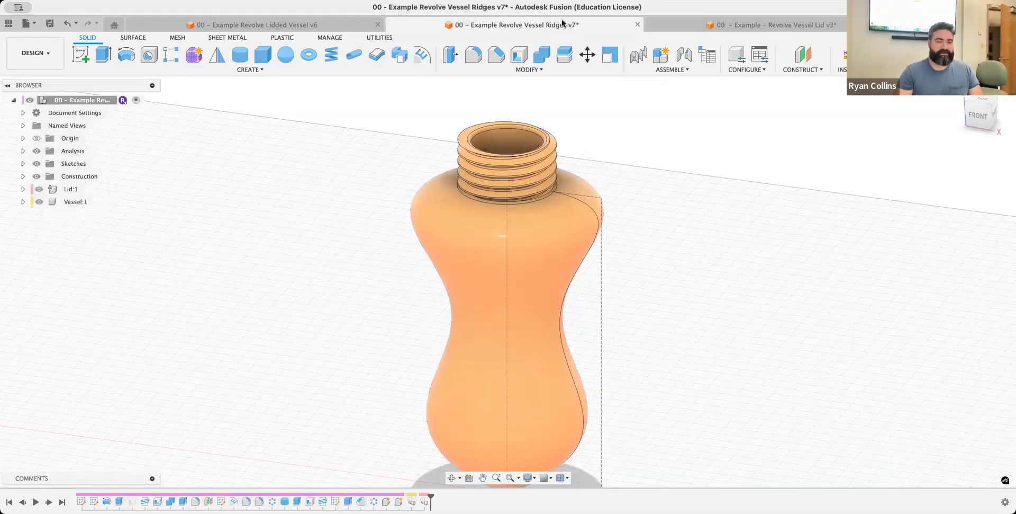
pyautogui.click(812, 24)
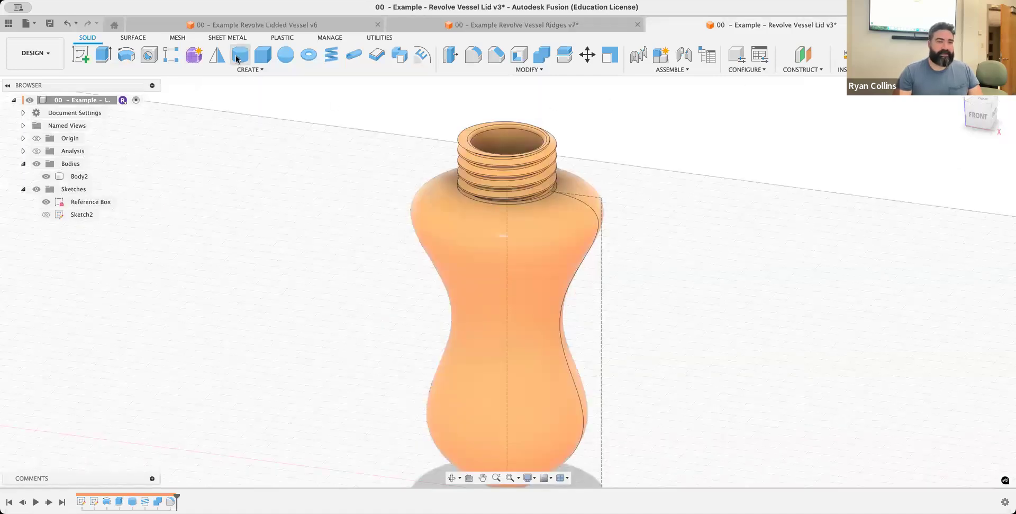
# Start a cylinder on the neck's top rim face, centred on the neck axis, with a 32 mm diameter base circle
pyautogui.click(240, 55)
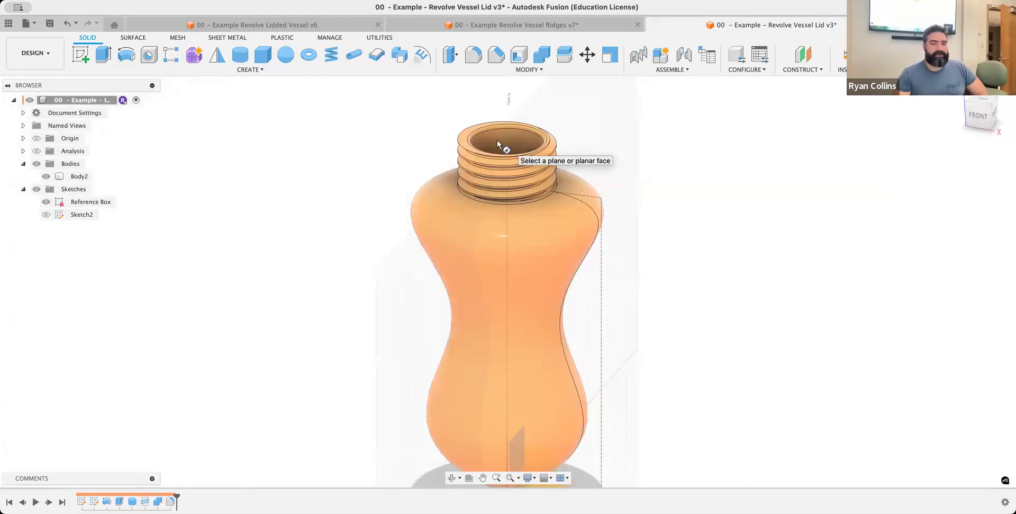
pyautogui.scroll(2, 452, 127)
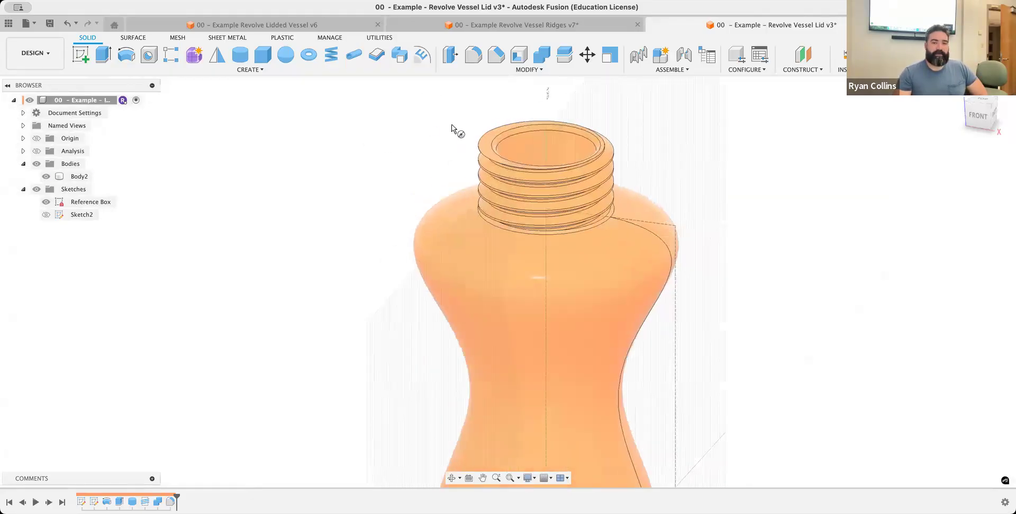
pyautogui.scroll(4, 452, 129)
pyautogui.moveTo(461, 131); pyautogui.dragTo(286, 128, button='middle')
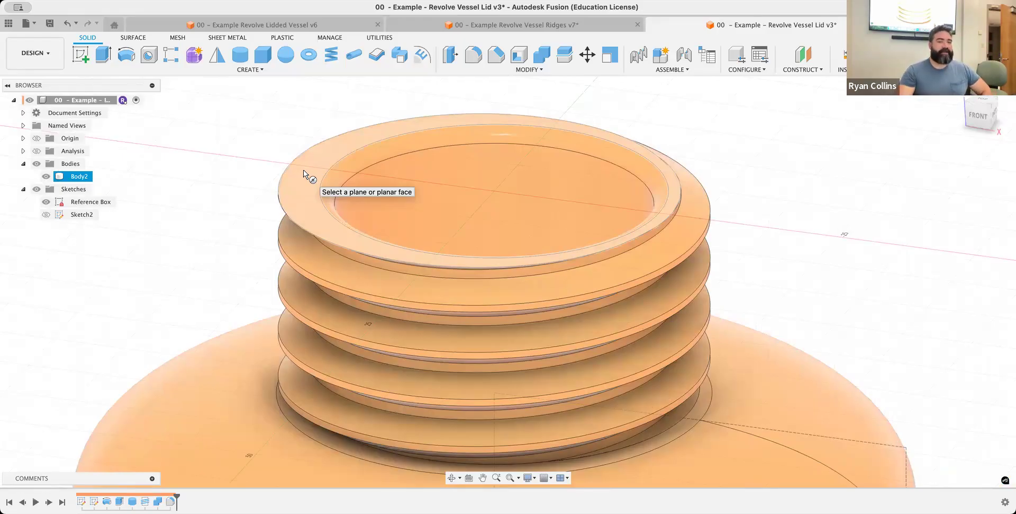
pyautogui.click(304, 171)
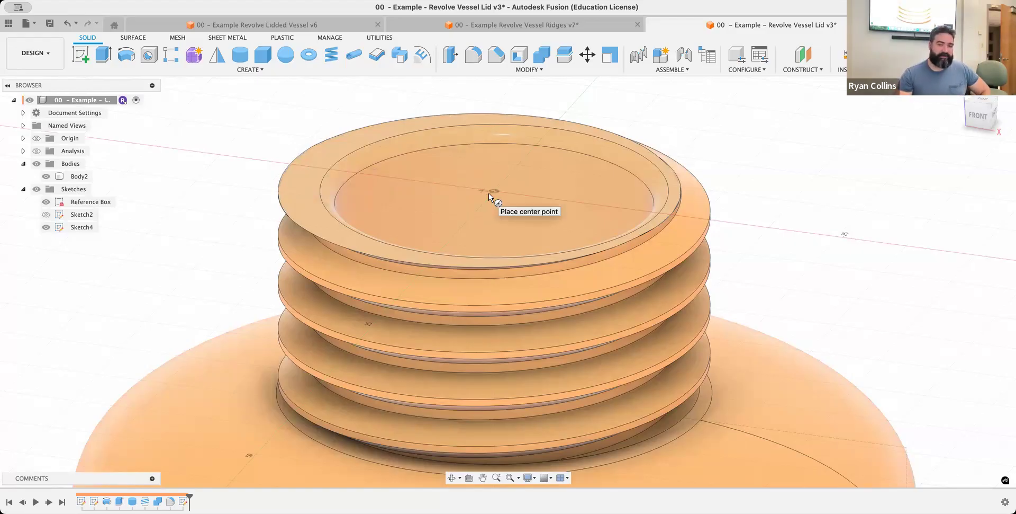
pyautogui.scroll(-5, 495, 190)
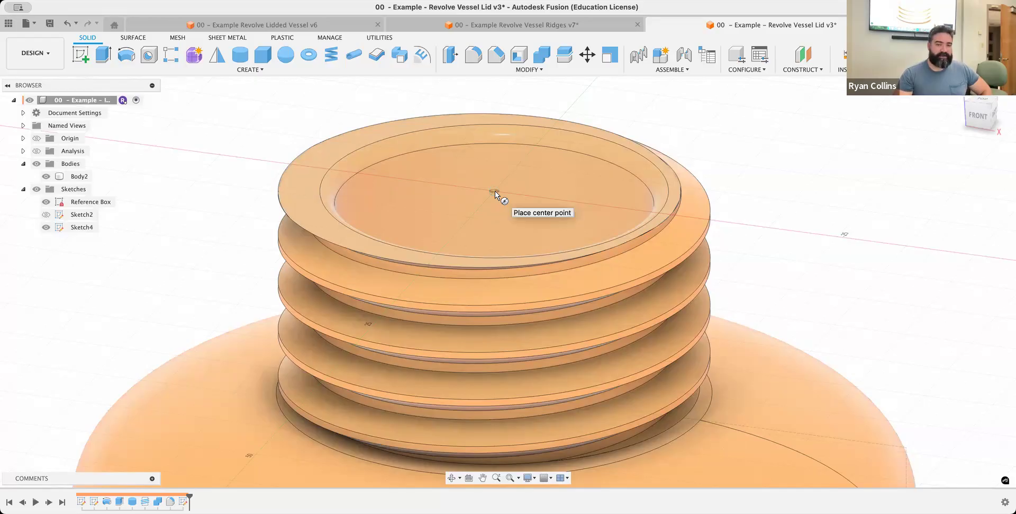
pyautogui.scroll(8, 495, 191)
pyautogui.scroll(2, 494, 190)
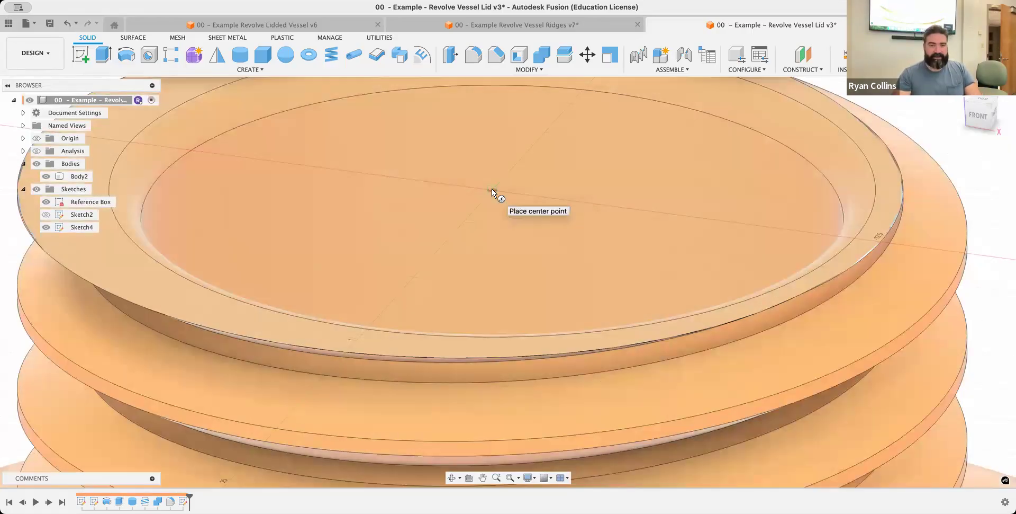
pyautogui.click(492, 189)
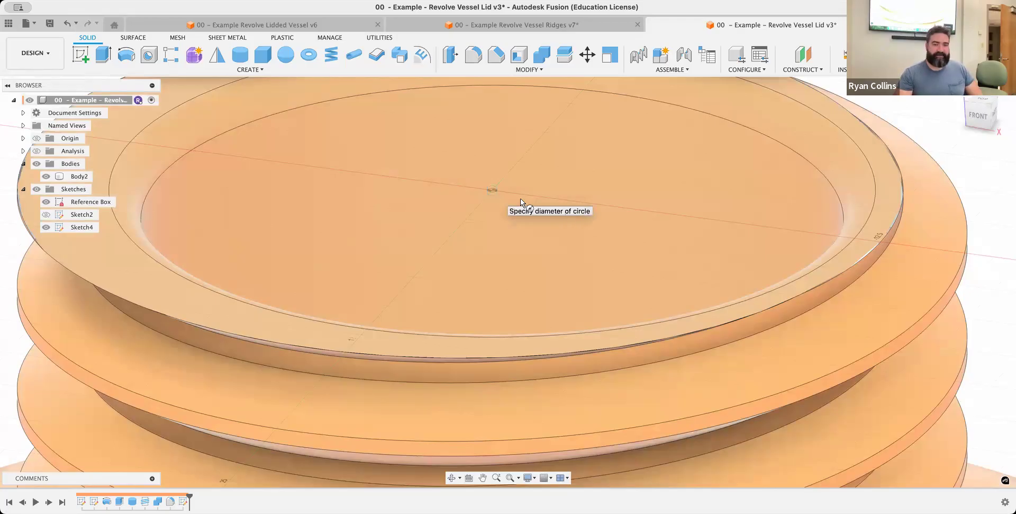
pyautogui.scroll(5, 693, 242)
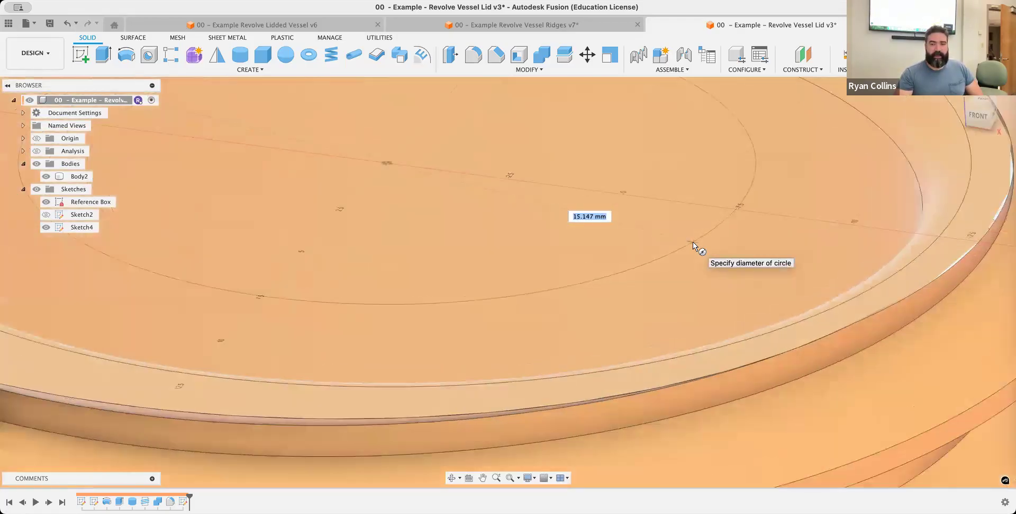
pyautogui.scroll(-5, 694, 240)
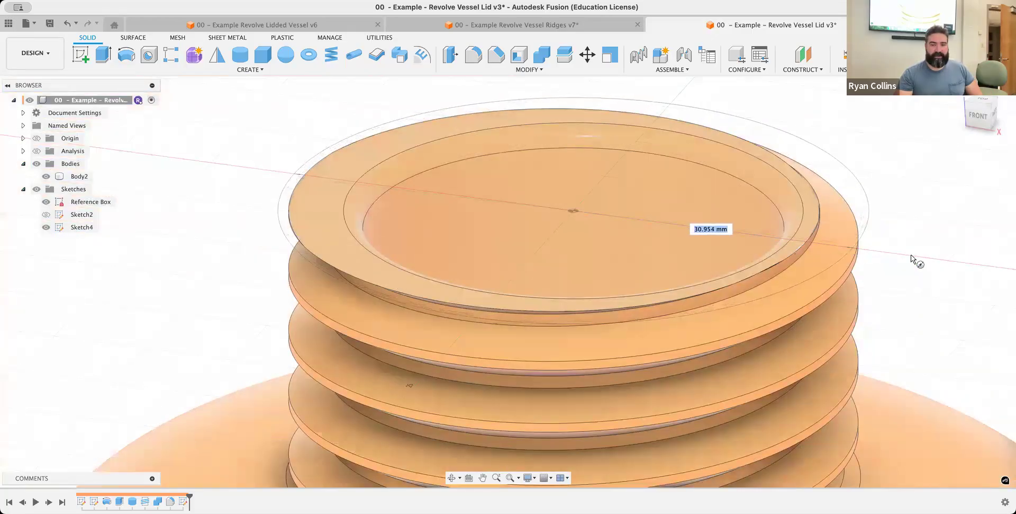
pyautogui.write('32')
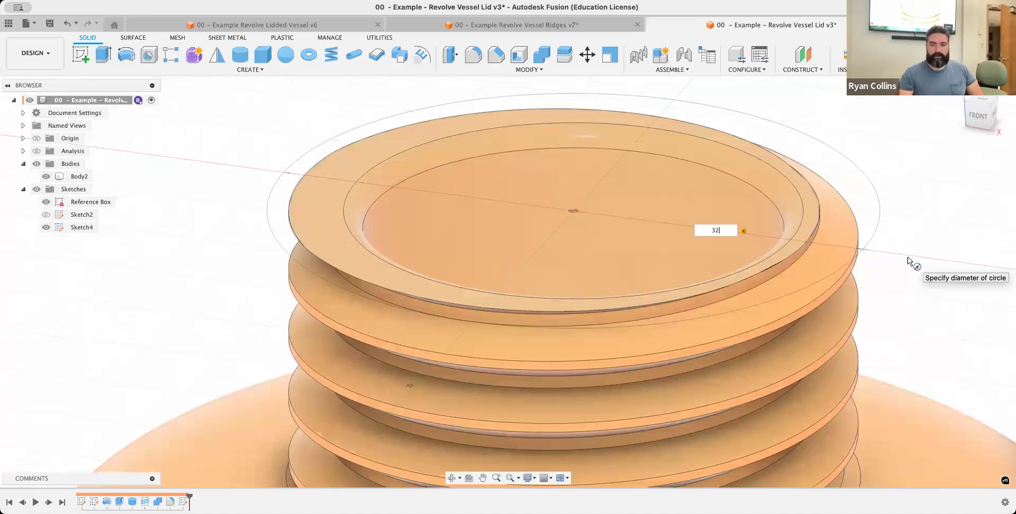
pyautogui.click(893, 264)
# Extend the cylinder 15 mm down over the threads (height -15 mm) and create it with the New Body operation
pyautogui.moveTo(893, 269); pyautogui.dragTo(803, 139, button='middle')
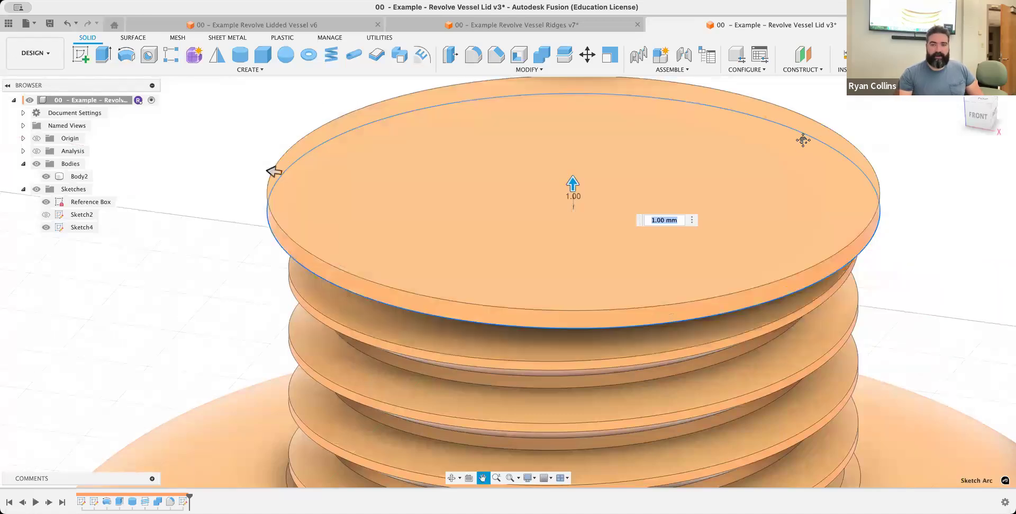
pyautogui.scroll(4, 525, 189)
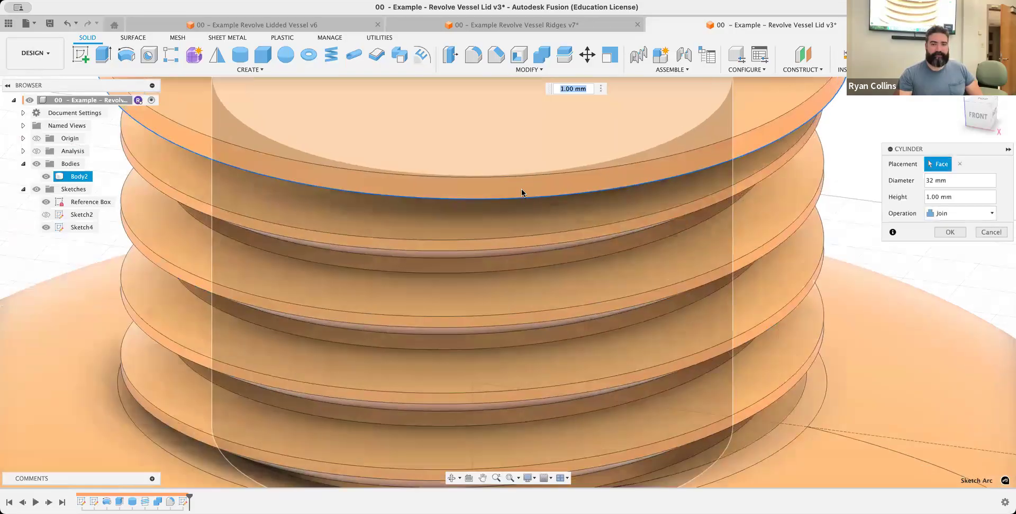
pyautogui.scroll(-3, 524, 189)
pyautogui.moveTo(519, 178); pyautogui.dragTo(497, 128, button='middle')
pyautogui.moveTo(497, 129); pyautogui.dragTo(486, 371)
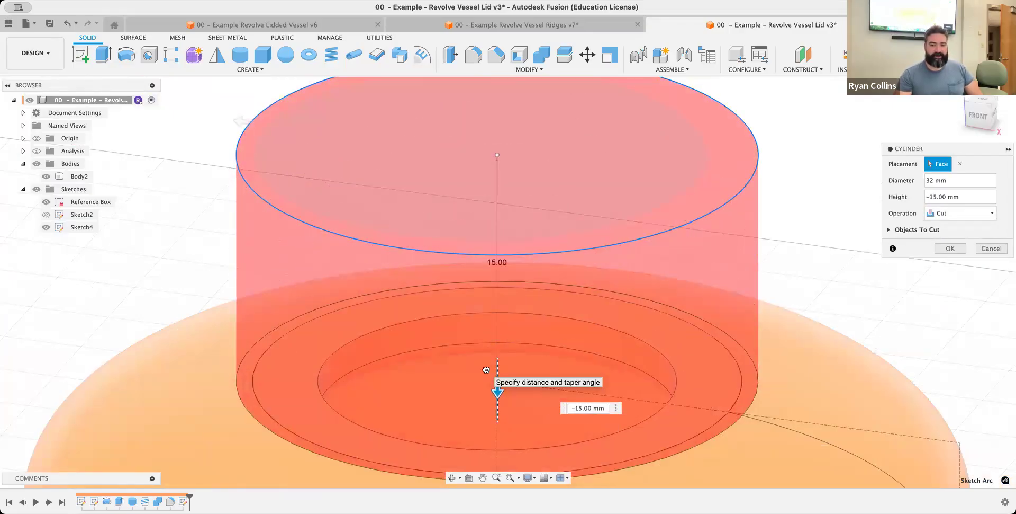
pyautogui.click(950, 213)
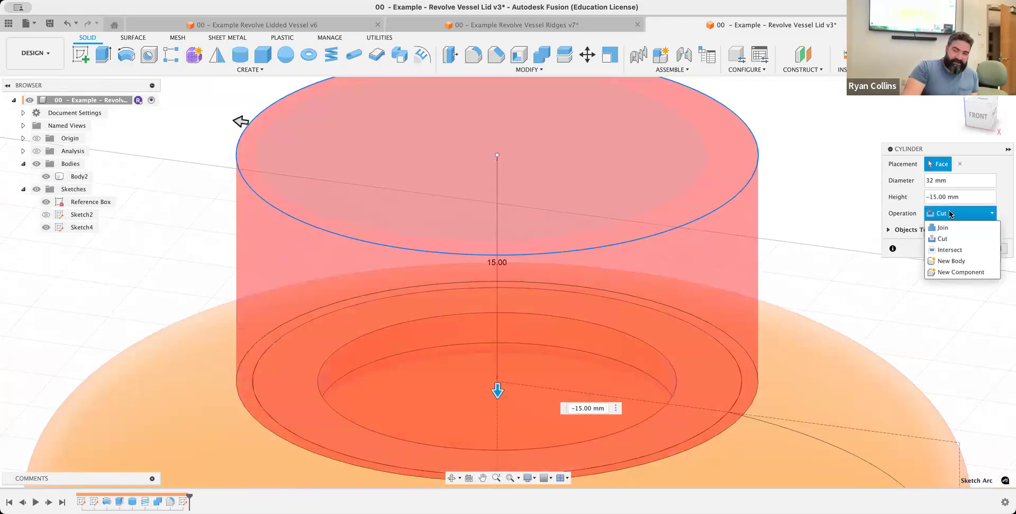
pyautogui.click(940, 259)
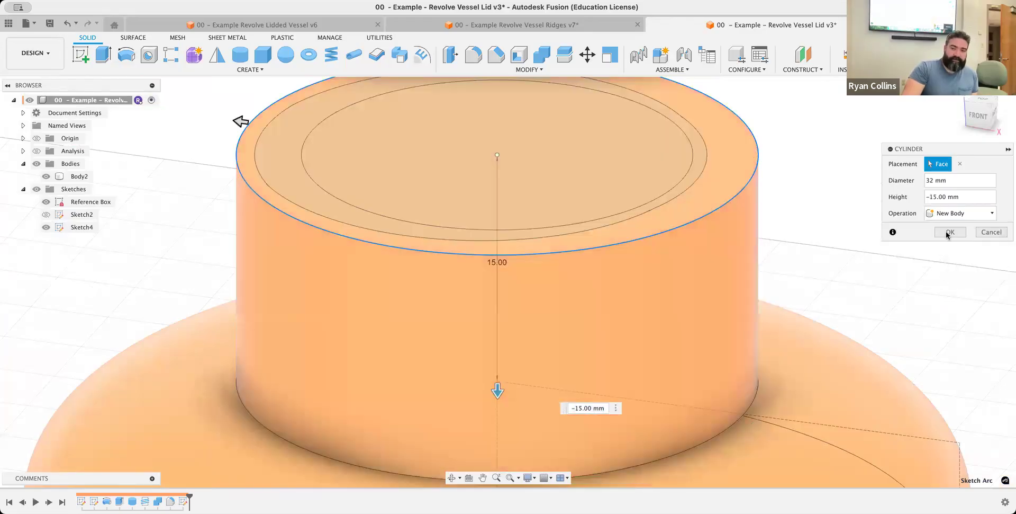
pyautogui.click(950, 232)
pyautogui.click(494, 197)
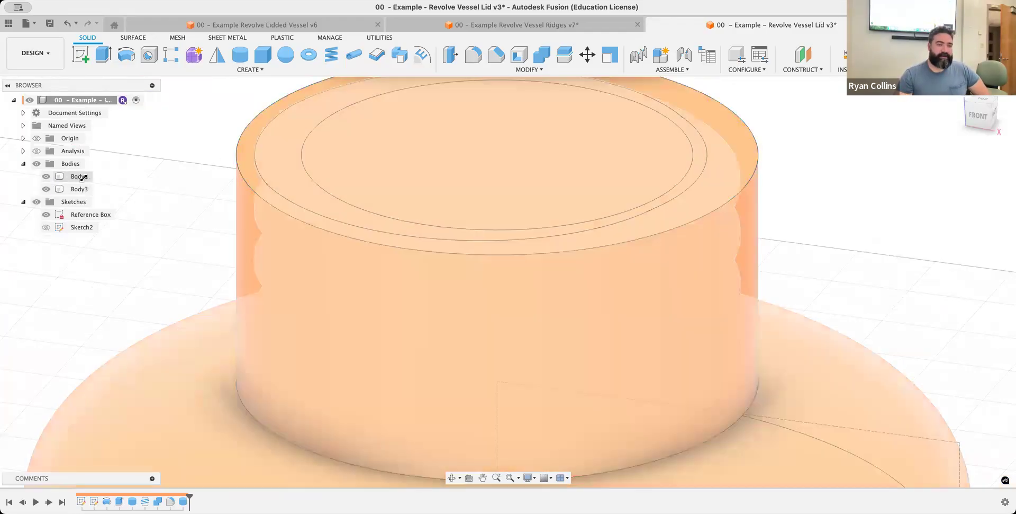
# Rename the original bottle body as Vessel
pyautogui.click(80, 178)
pyautogui.doubleClick(80, 177)
pyautogui.write('V')
pyautogui.press('Return')
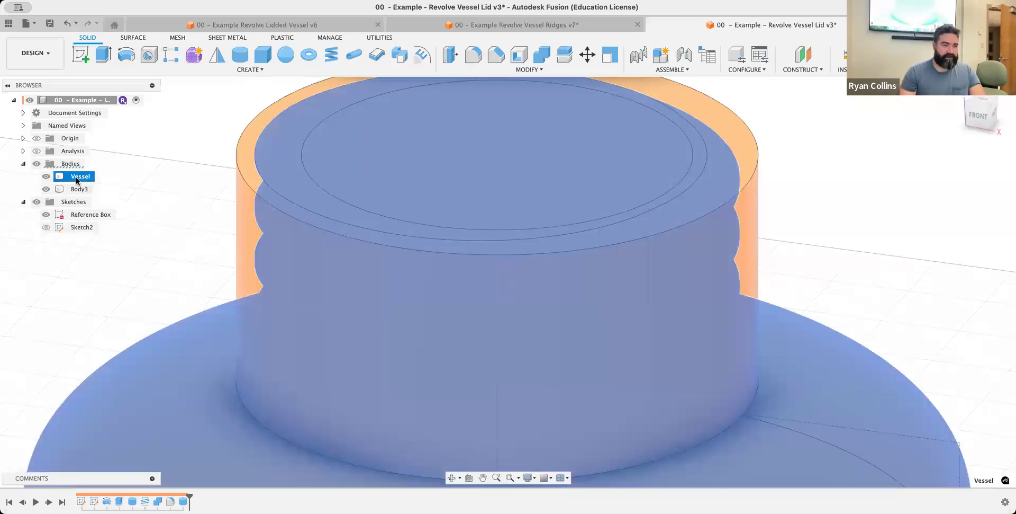
# Rename the new cylinder body as Lid and hide the Vessel body
pyautogui.click(82, 189)
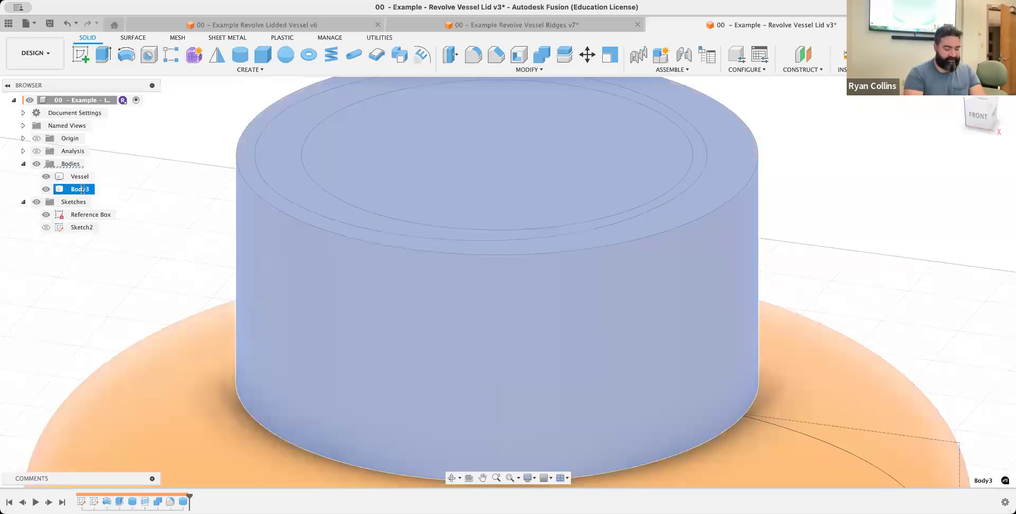
pyautogui.doubleClick(82, 189)
pyautogui.write('Lid')
pyautogui.press('Return')
pyautogui.keyDown('shift'); pyautogui.click(55, 177); pyautogui.keyUp('shift')
pyautogui.click(46, 177)
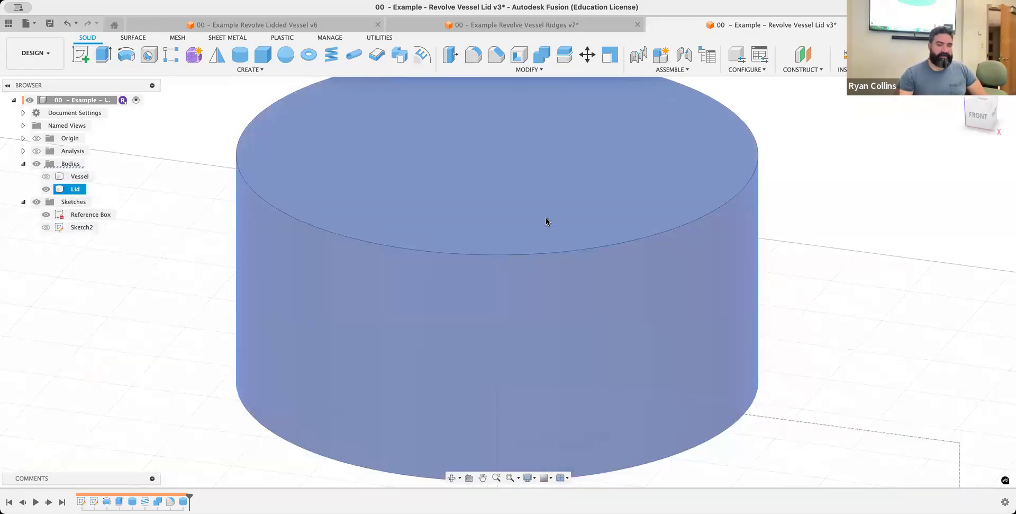
# Extrude the lid's top face 2 mm upward with the Join operation
pyautogui.moveTo(401, 162); pyautogui.dragTo(360, 209, button='middle')
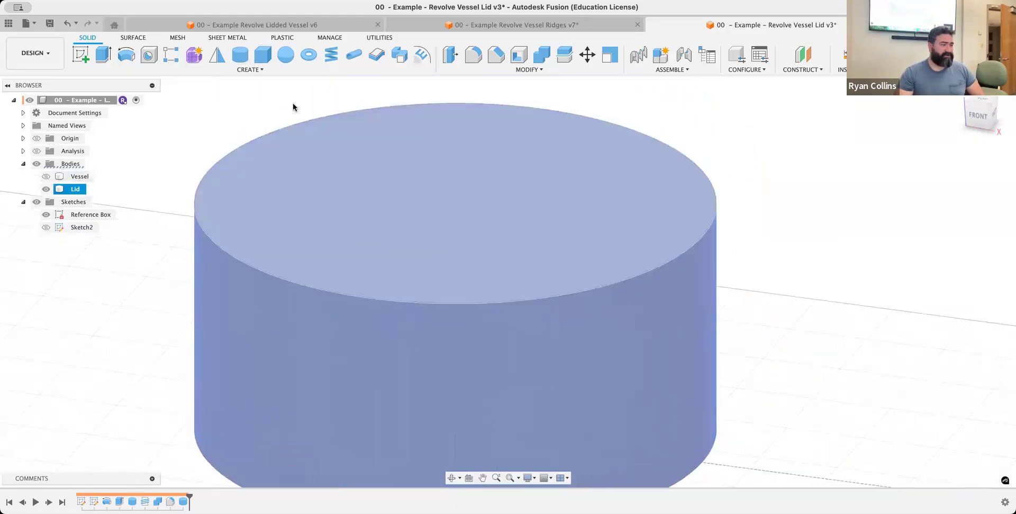
pyautogui.press('e')
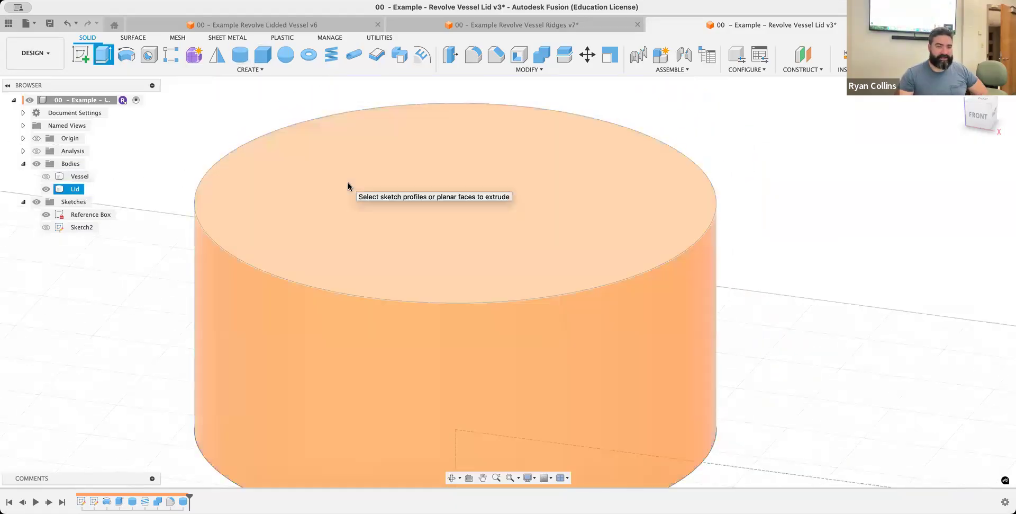
pyautogui.click(351, 180)
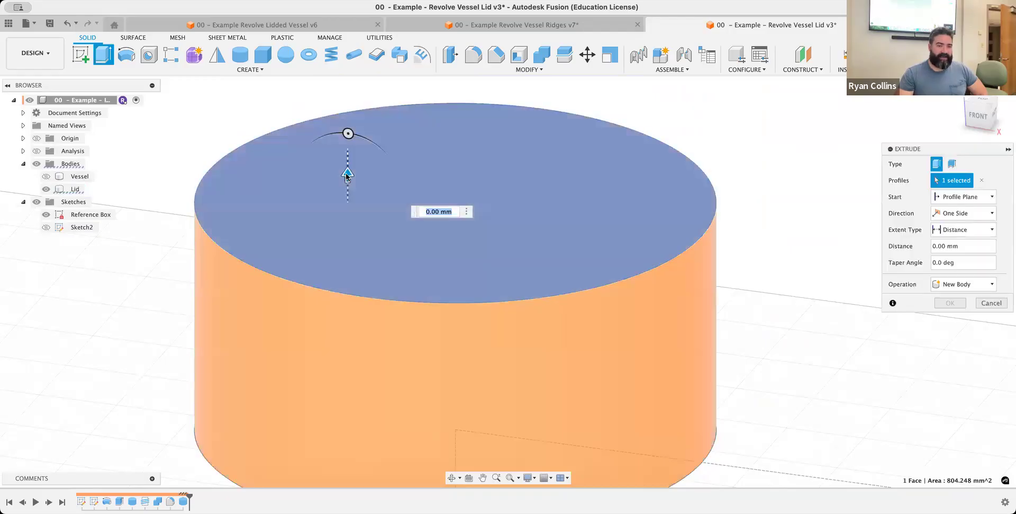
pyautogui.moveTo(346, 174); pyautogui.dragTo(347, 143)
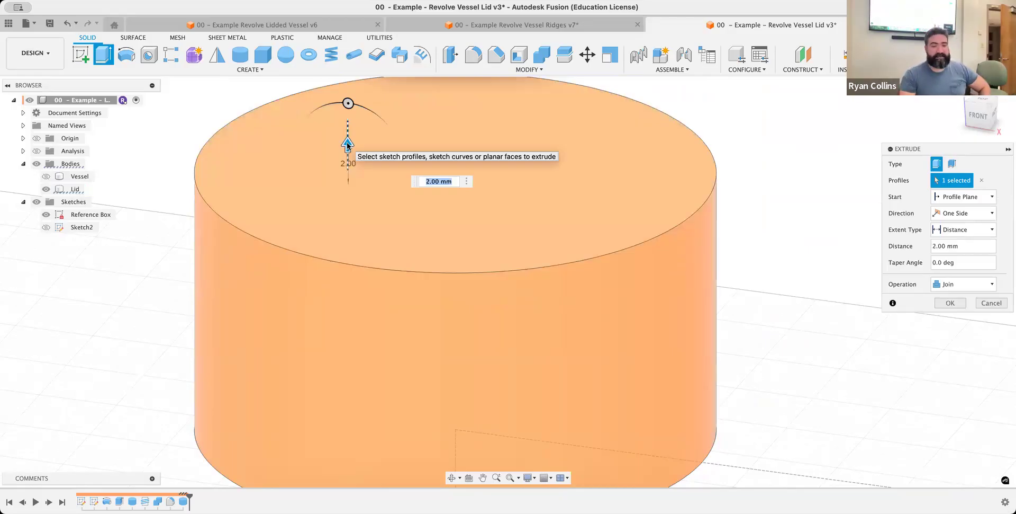
pyautogui.press('Return')
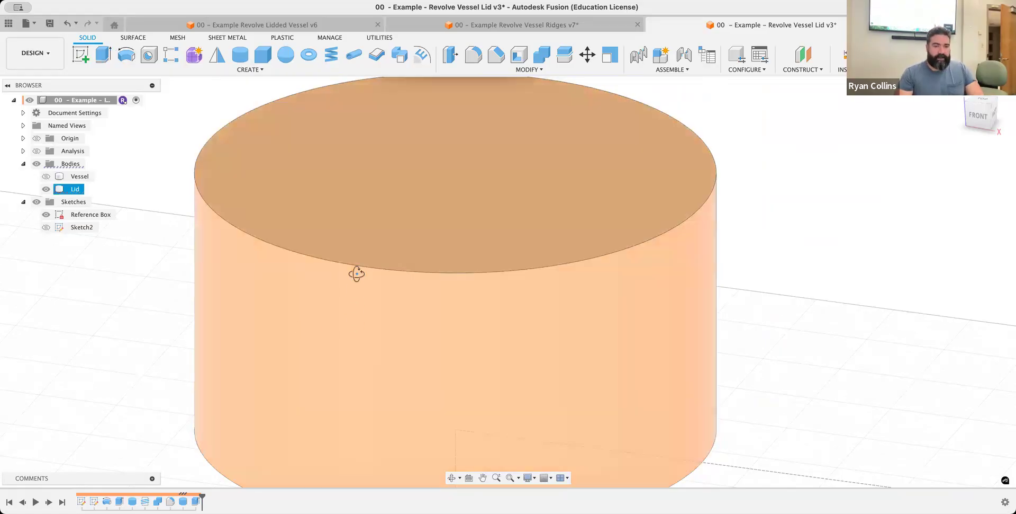
# Shell the lid from its bottom face with an inside thickness of 2 mm
pyautogui.keyDown('shift'); pyautogui.moveTo(356, 274); pyautogui.dragTo(318, 65, button='middle'); pyautogui.keyUp('shift')
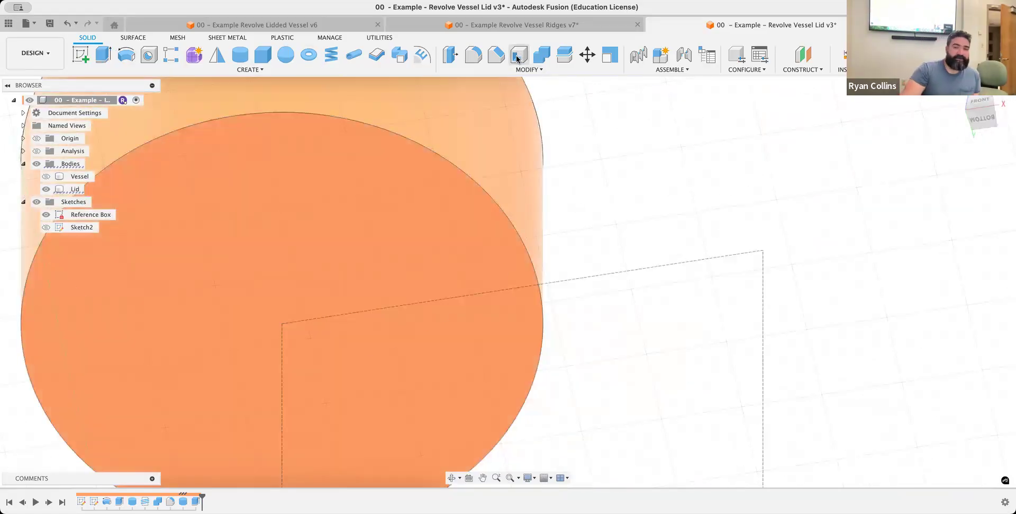
pyautogui.click(517, 56)
pyautogui.click(296, 239)
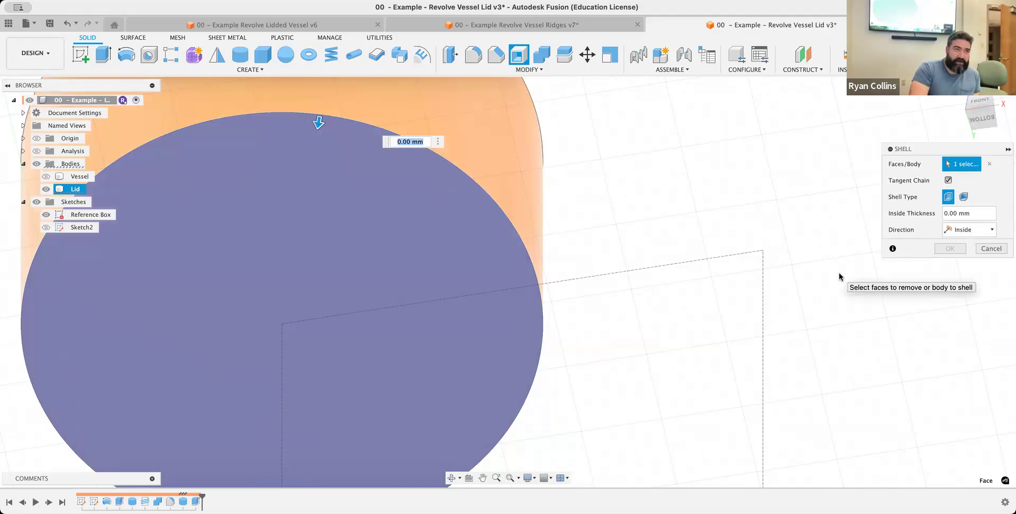
pyautogui.write('2')
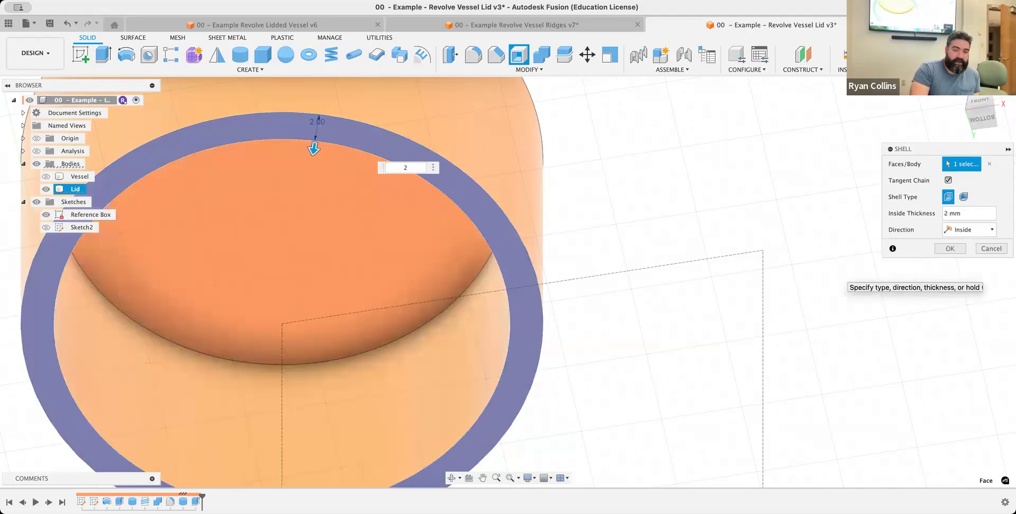
pyautogui.press('Return')
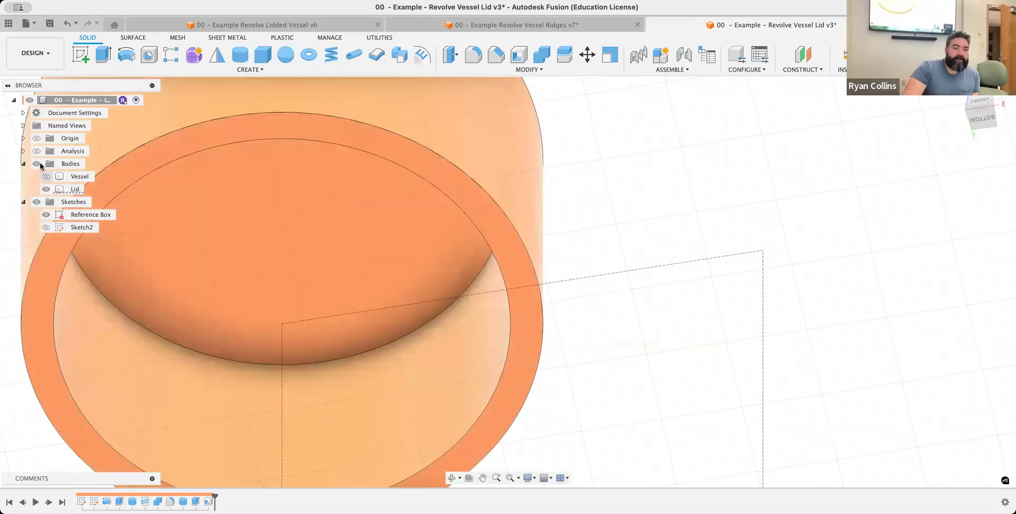
# Show the section analysis and the Vessel body, and examine from the back how the lid wall meets the neck threads
pyautogui.click(36, 151)
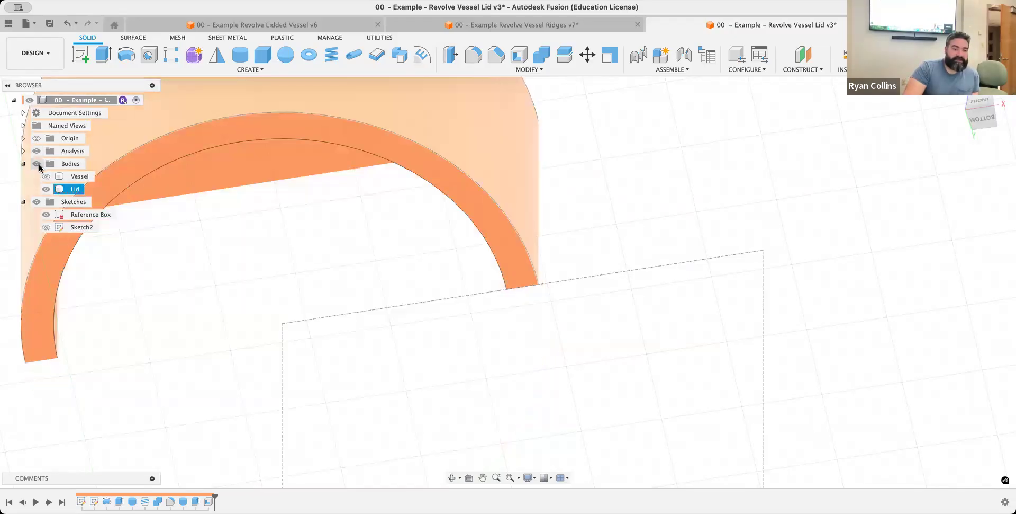
pyautogui.click(46, 176)
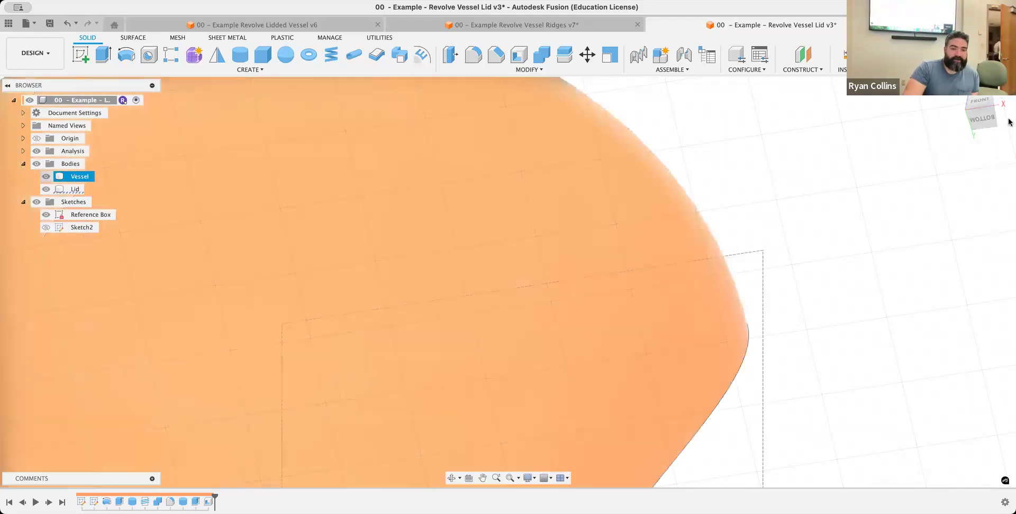
pyautogui.click(969, 120)
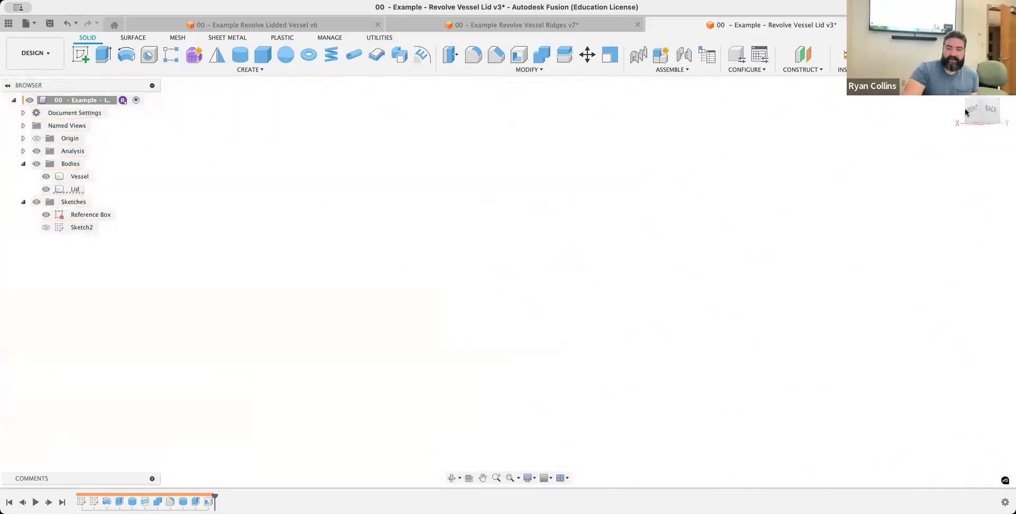
pyautogui.scroll(-3, 541, 308)
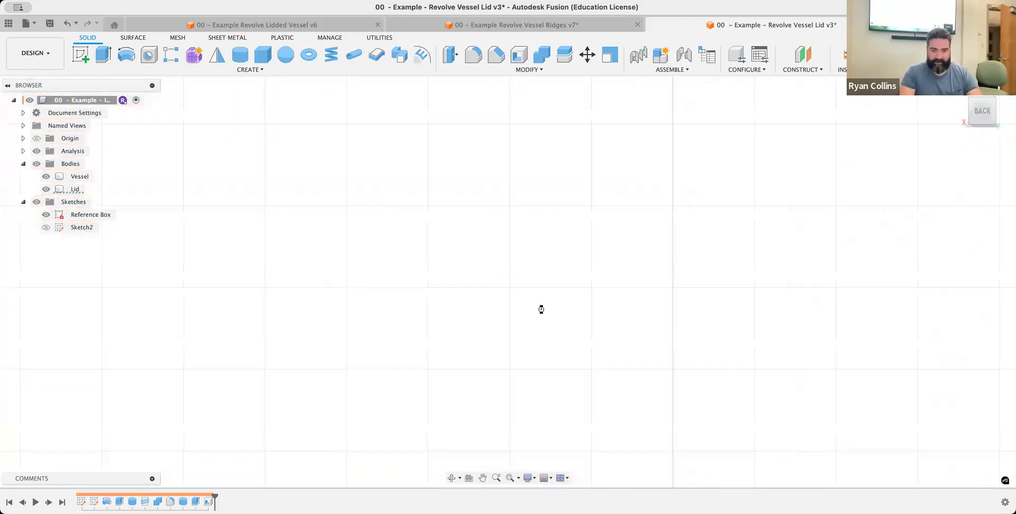
pyautogui.press('F6')
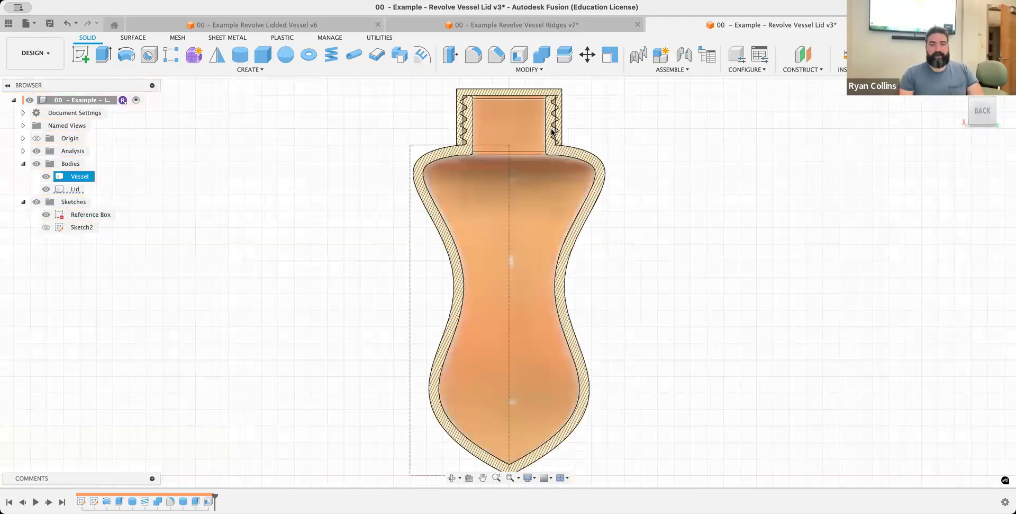
pyautogui.scroll(-2, 553, 127)
pyautogui.scroll(5, 570, 116)
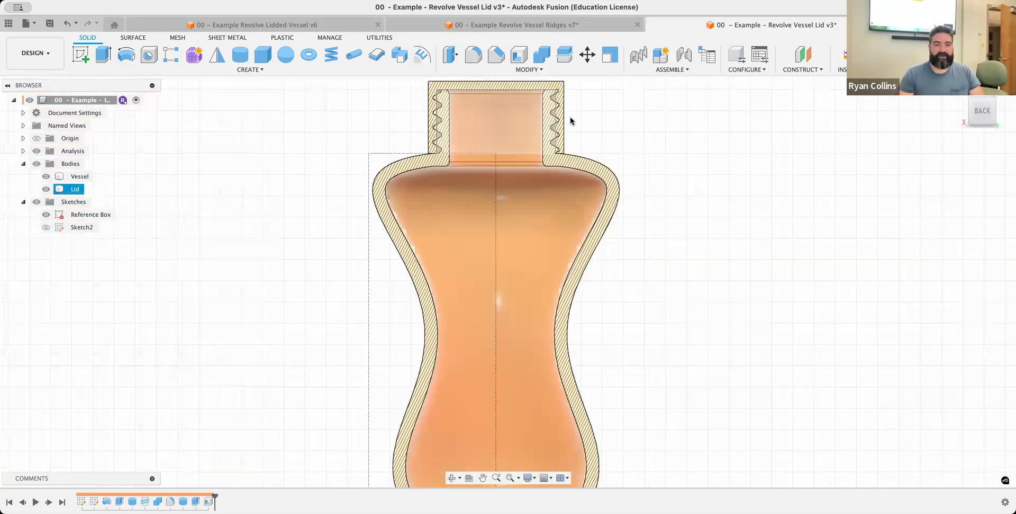
pyautogui.moveTo(580, 163); pyautogui.dragTo(571, 225, button='middle')
pyautogui.scroll(3, 555, 161)
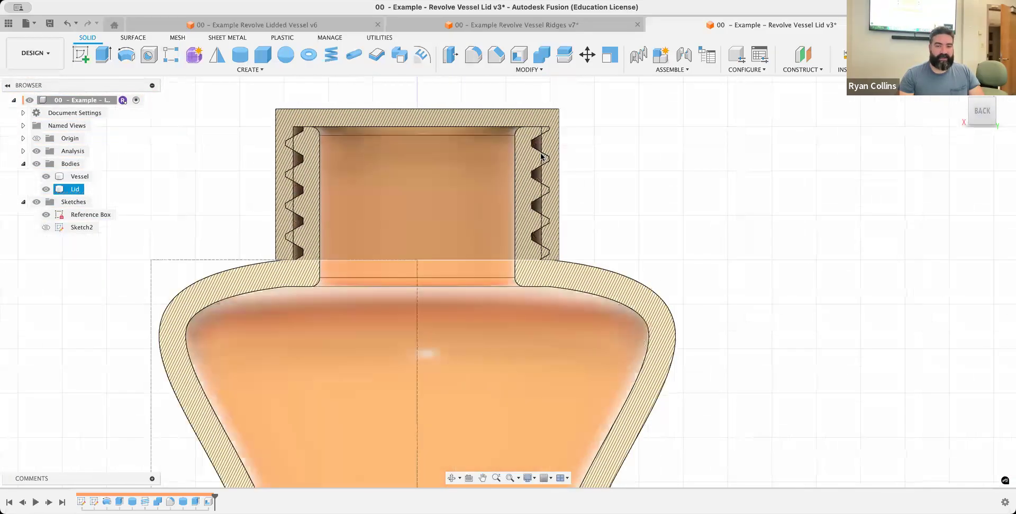
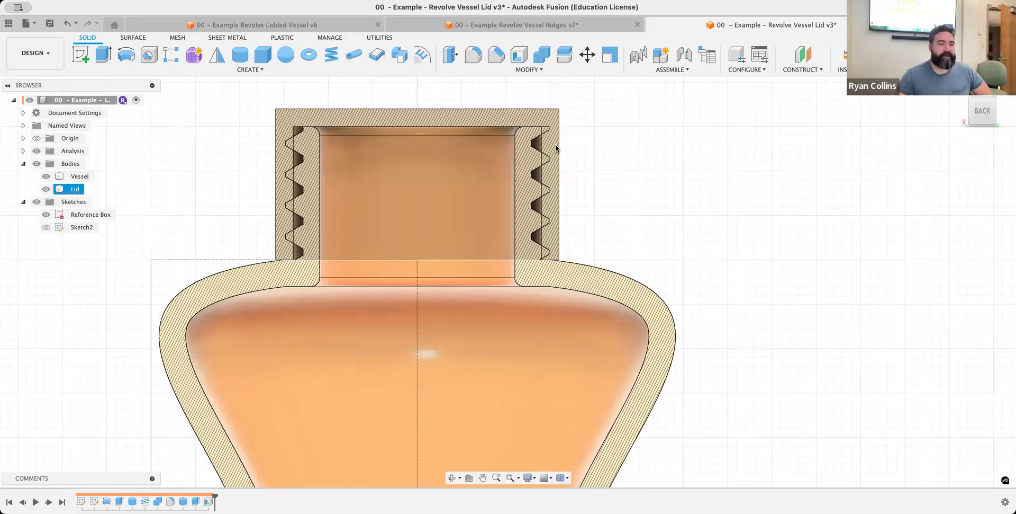
pyautogui.click(27, 210)
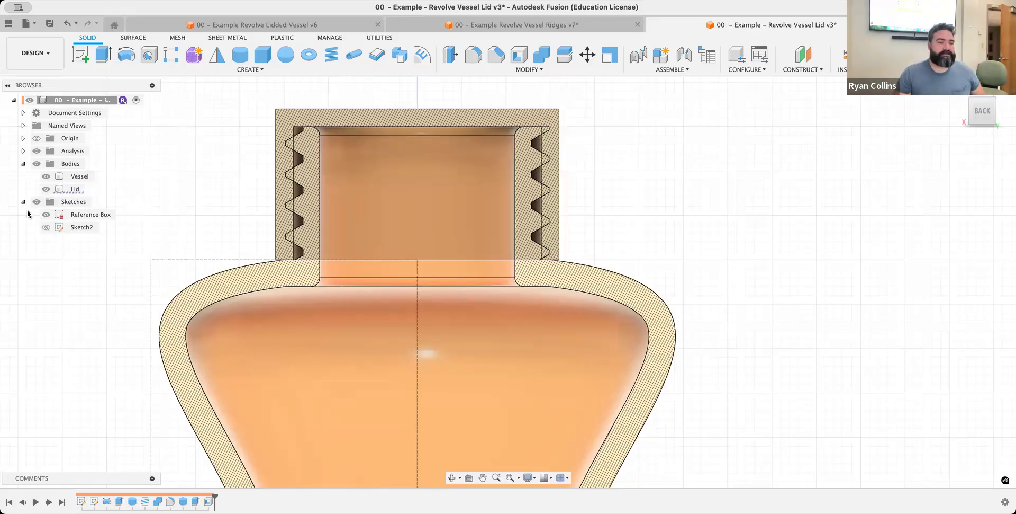
pyautogui.click(231, 70)
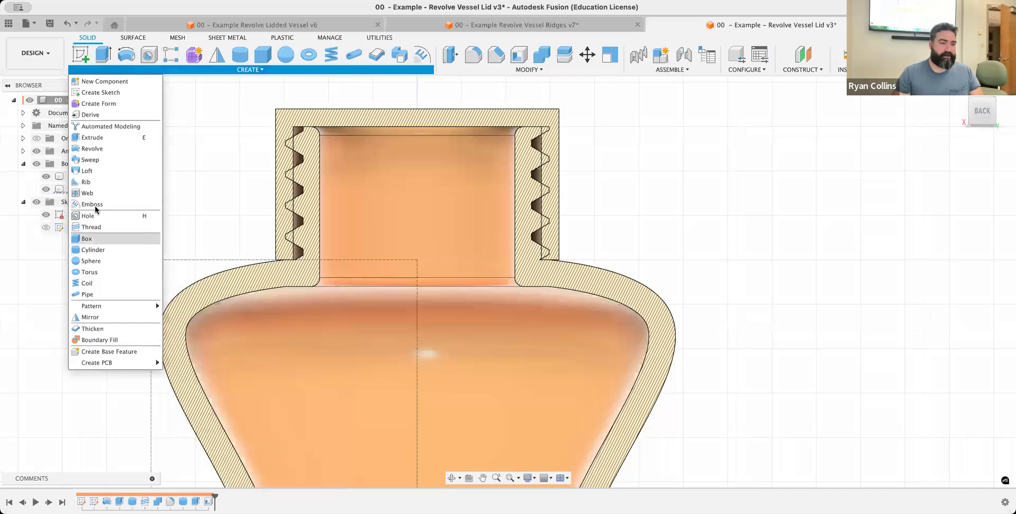
pyautogui.click(369, 187)
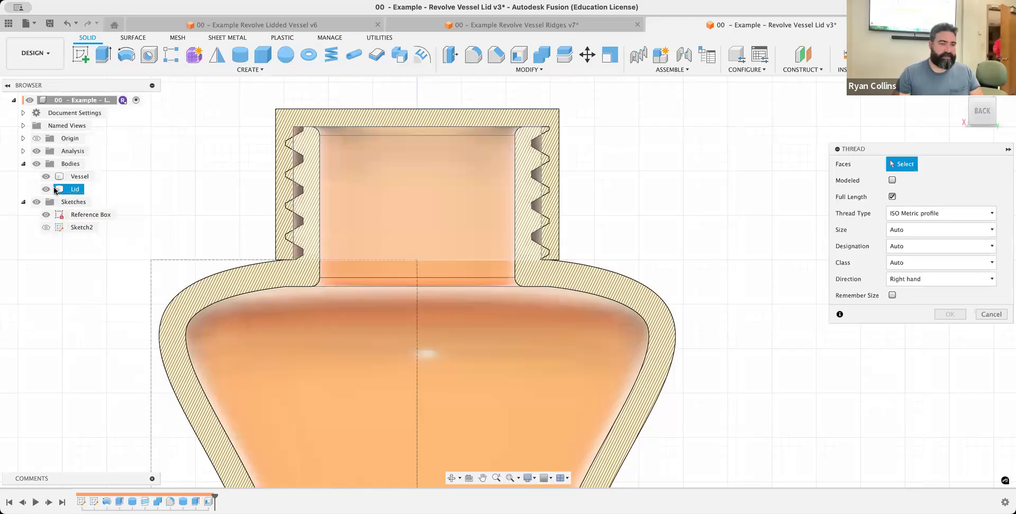
pyautogui.click(46, 176)
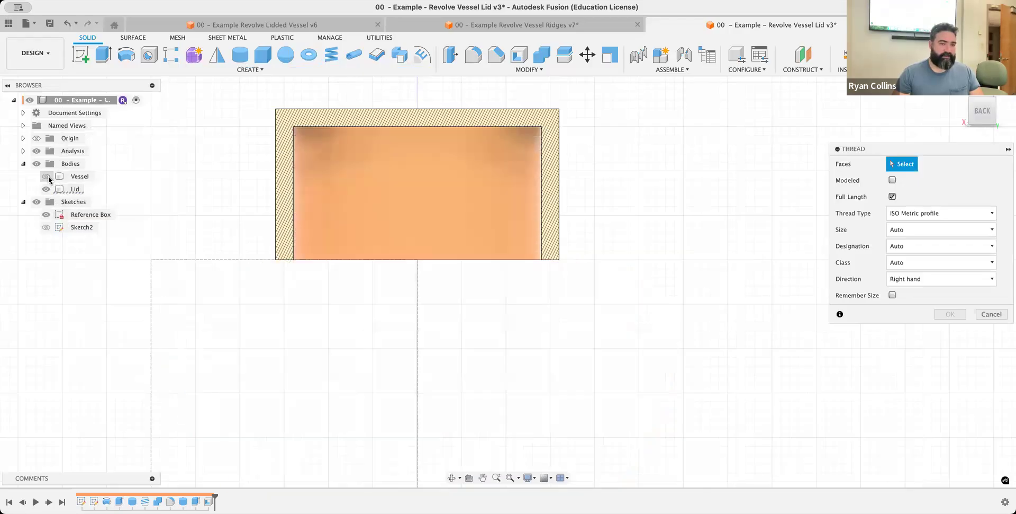
pyautogui.click(428, 202)
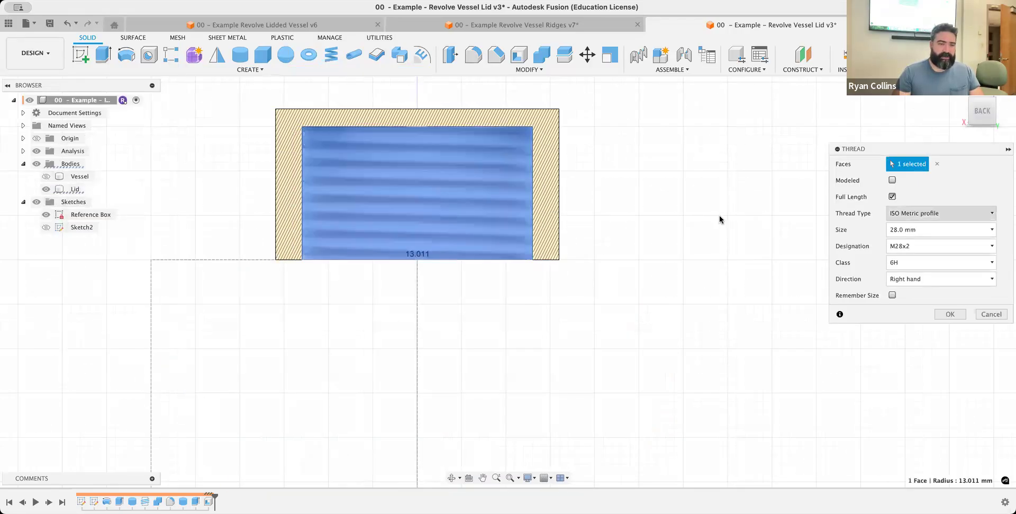
pyautogui.click(893, 180)
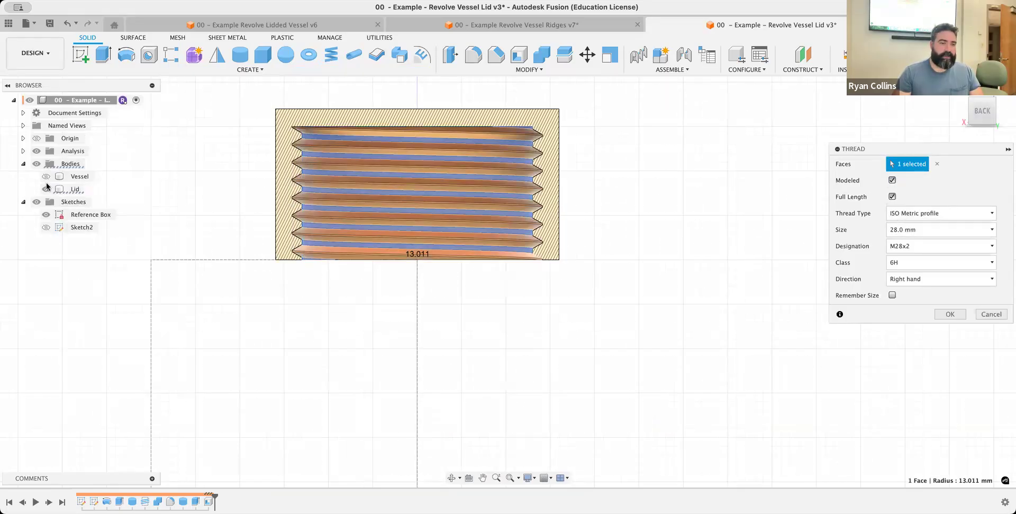
pyautogui.click(46, 175)
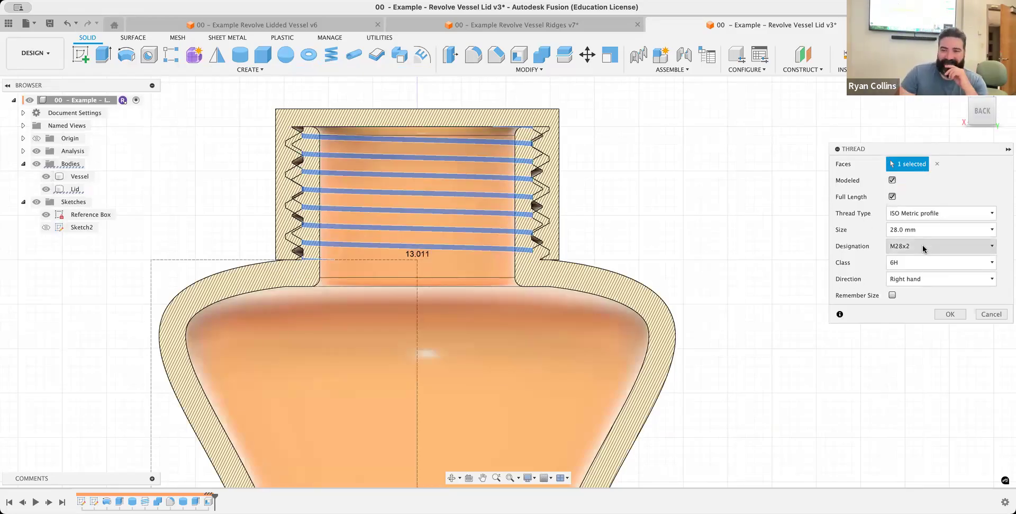
pyautogui.click(992, 314)
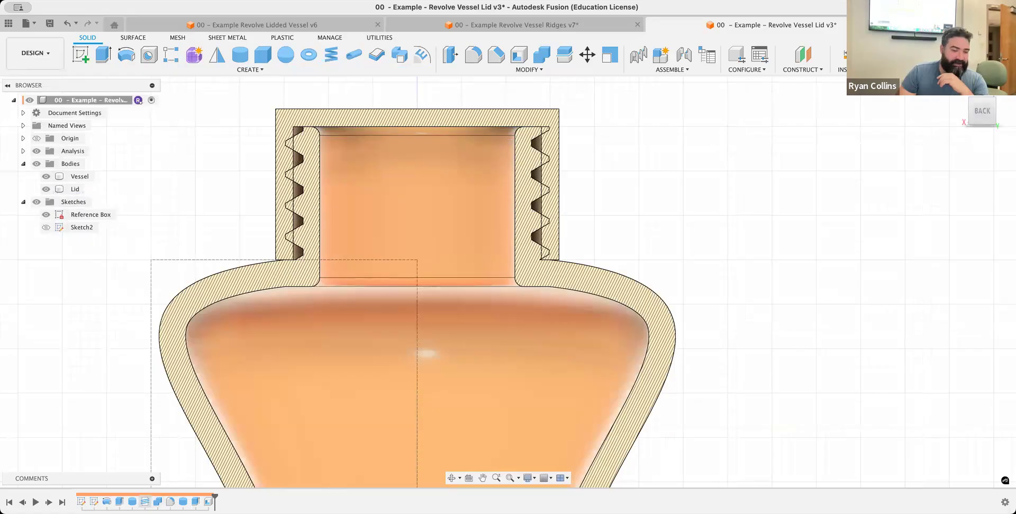
# Edit the vessel neck's M30x3.5 thread feature so that its size is remembered for further threads
pyautogui.rightClick(145, 501)
pyautogui.click(175, 390)
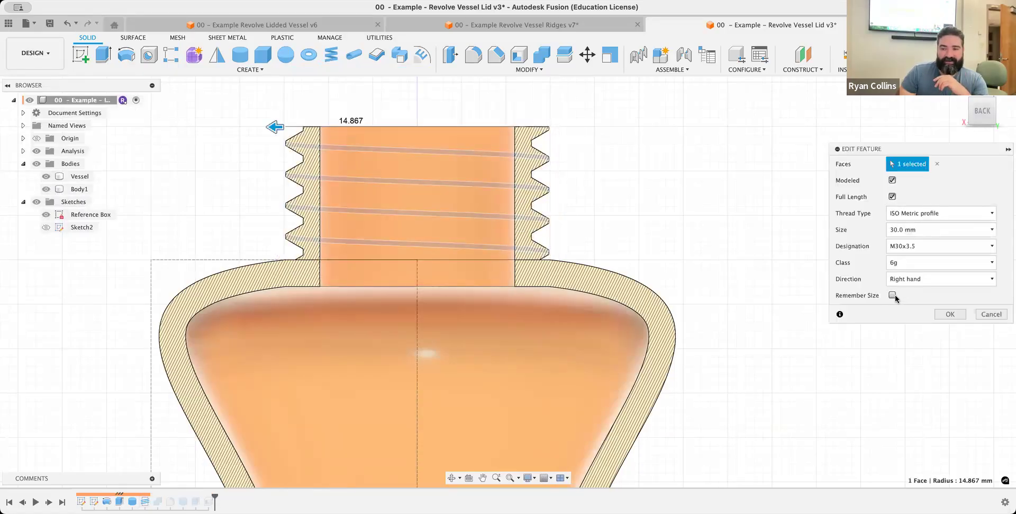
pyautogui.click(893, 295)
pyautogui.click(950, 314)
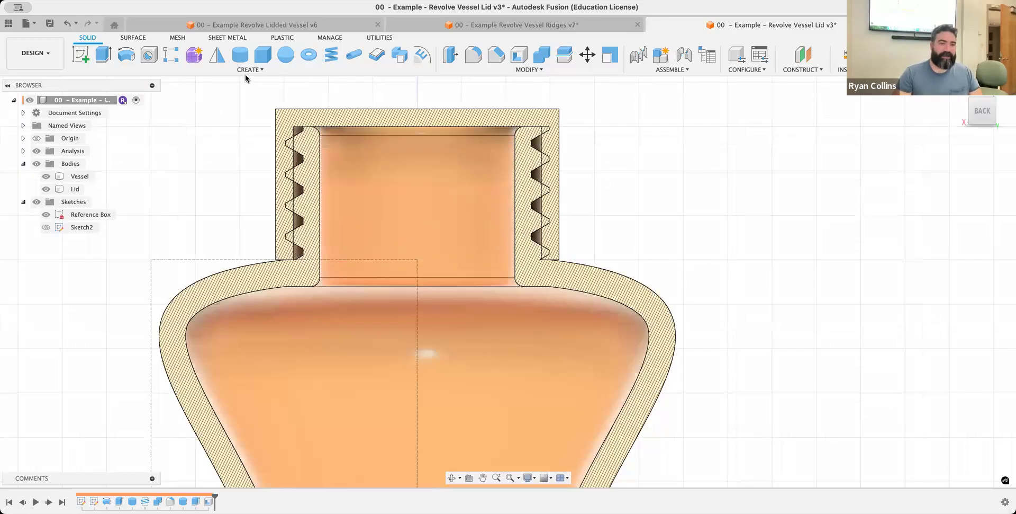
# Hide the Vessel, add a modeled full-length M30x3.5 thread of class 6H to the lid's inner face, and show the Vessel again
pyautogui.click(229, 71)
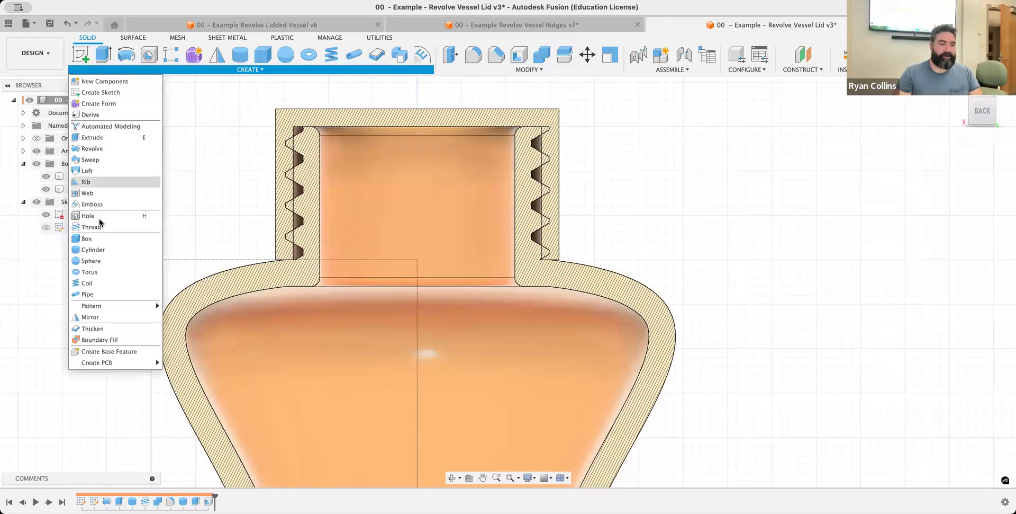
pyautogui.click(148, 225)
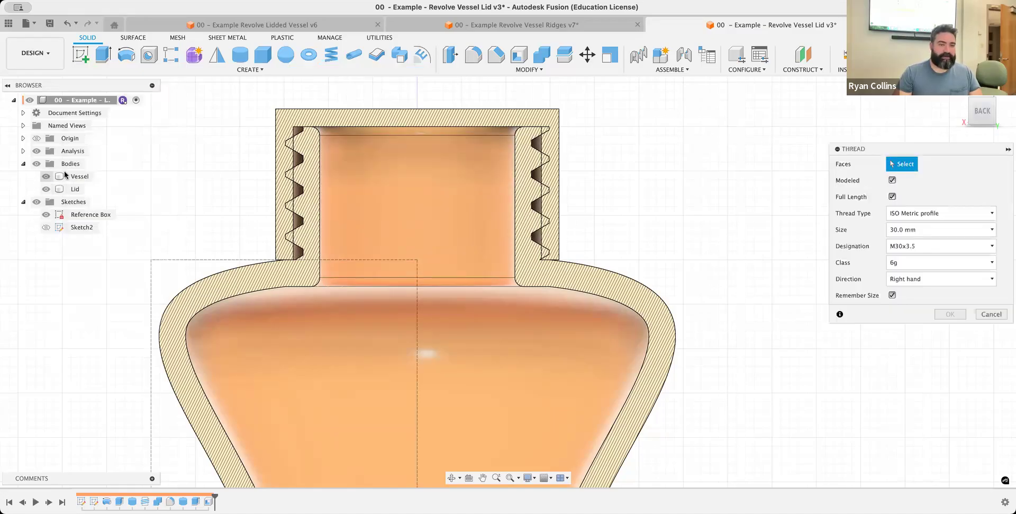
pyautogui.click(46, 176)
pyautogui.click(478, 167)
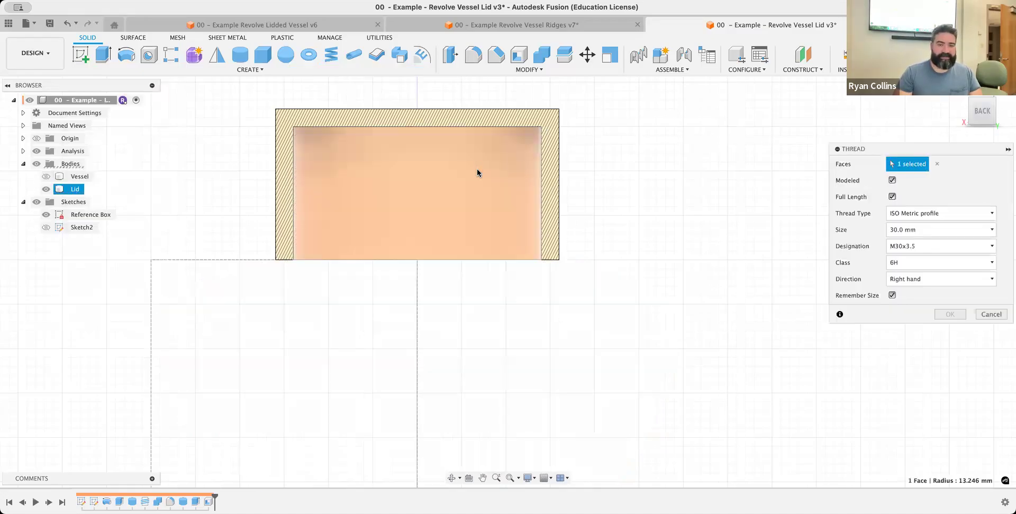
pyautogui.click(46, 175)
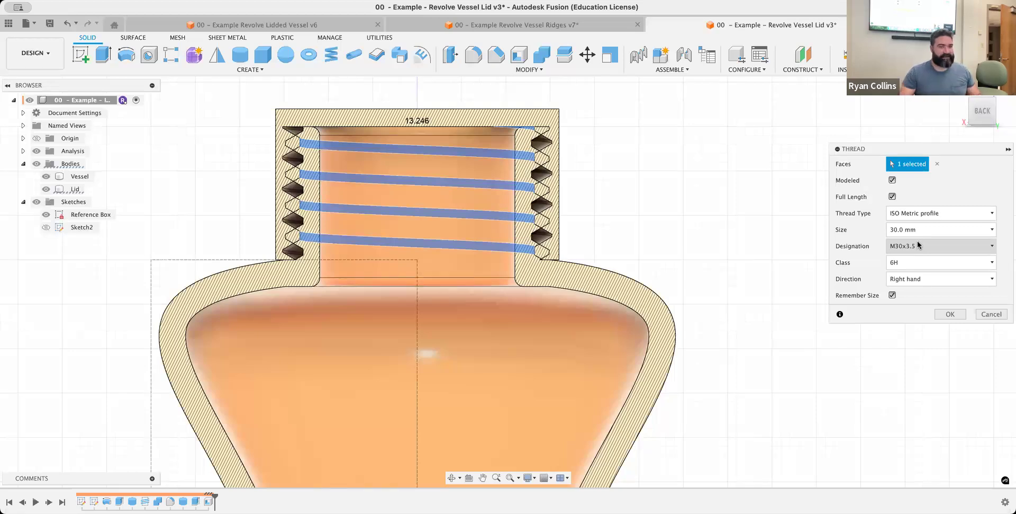
pyautogui.click(949, 314)
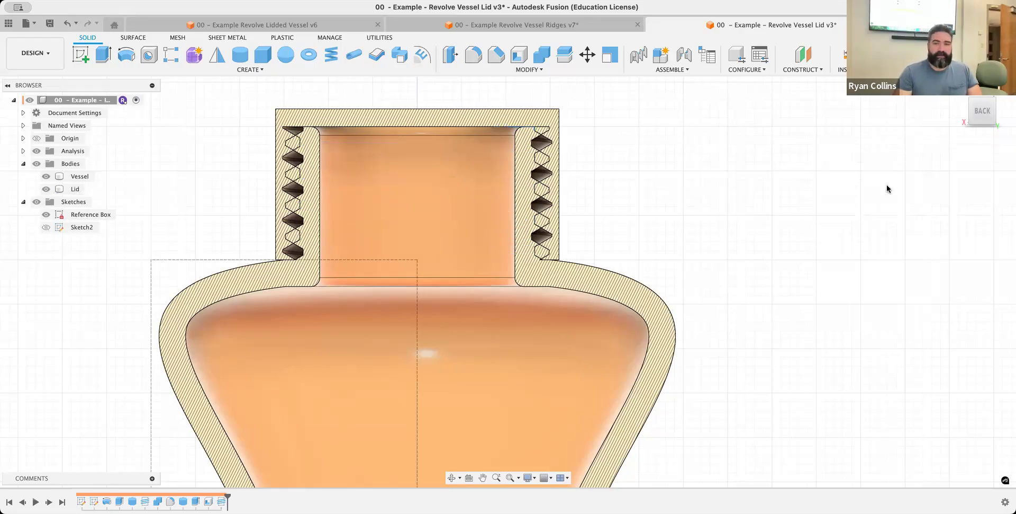
pyautogui.click(553, 160)
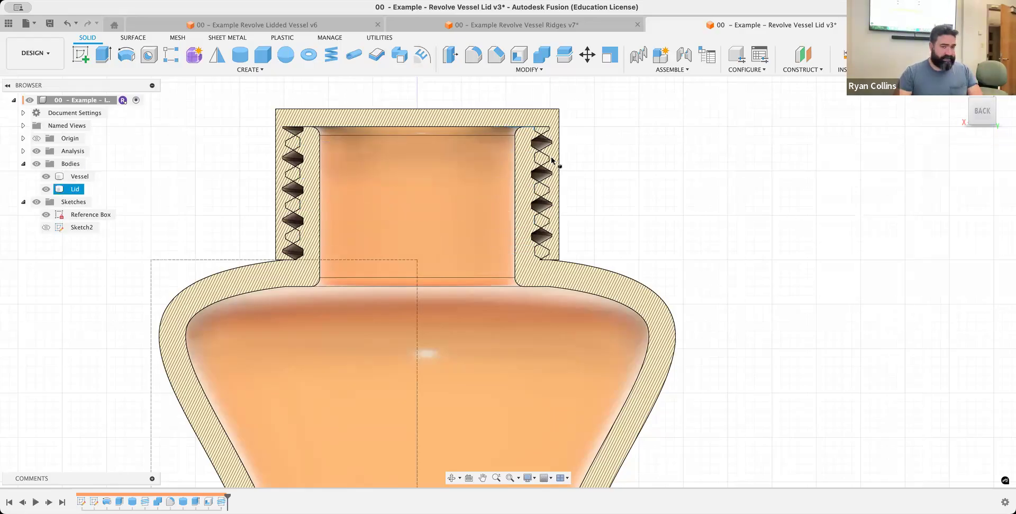
pyautogui.click(519, 163)
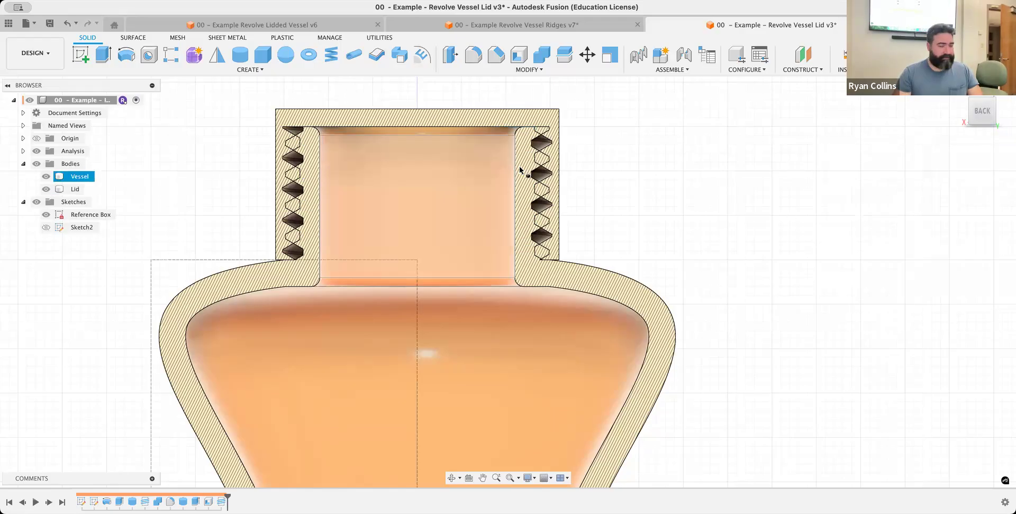
pyautogui.click(613, 161)
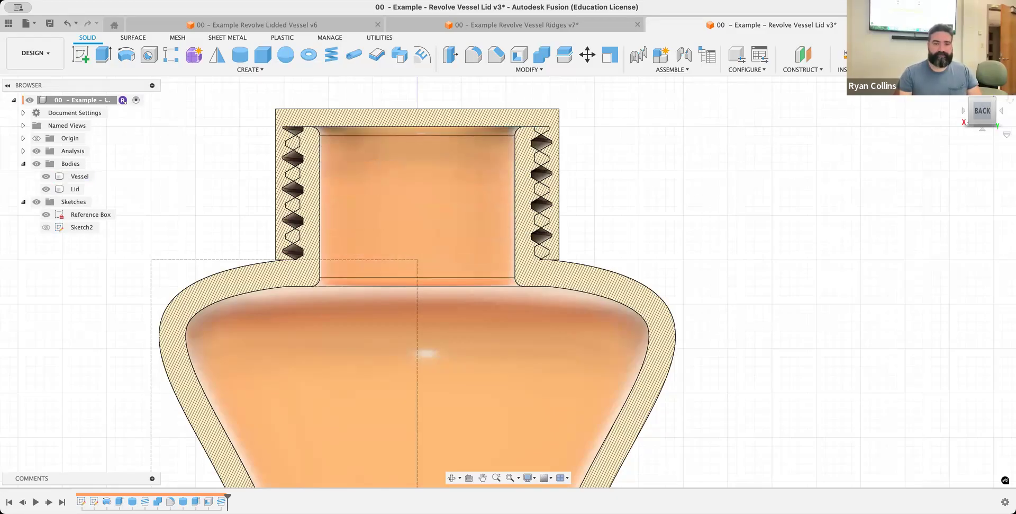
# Return to the home view and save the design with the version description "Lid Thread"
pyautogui.click(960, 92)
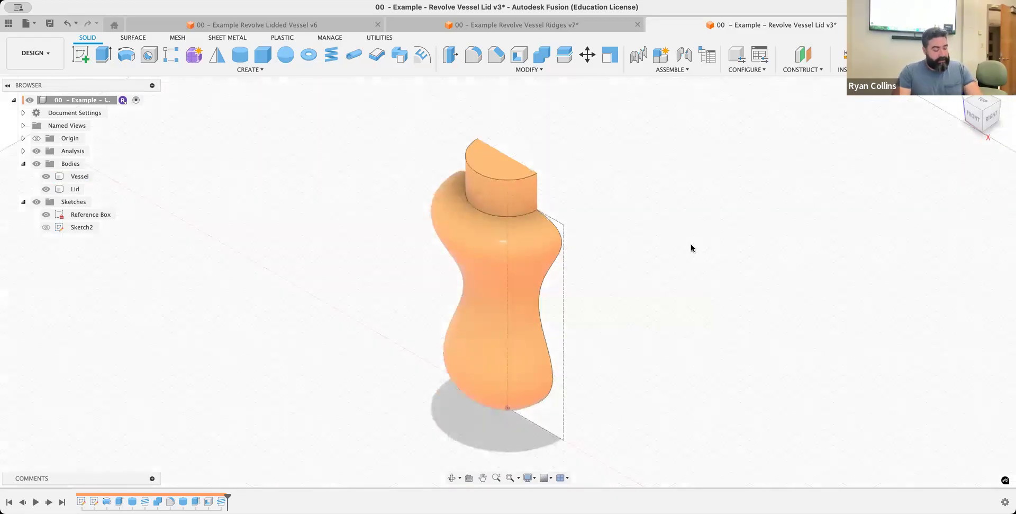
pyautogui.press('super+s')
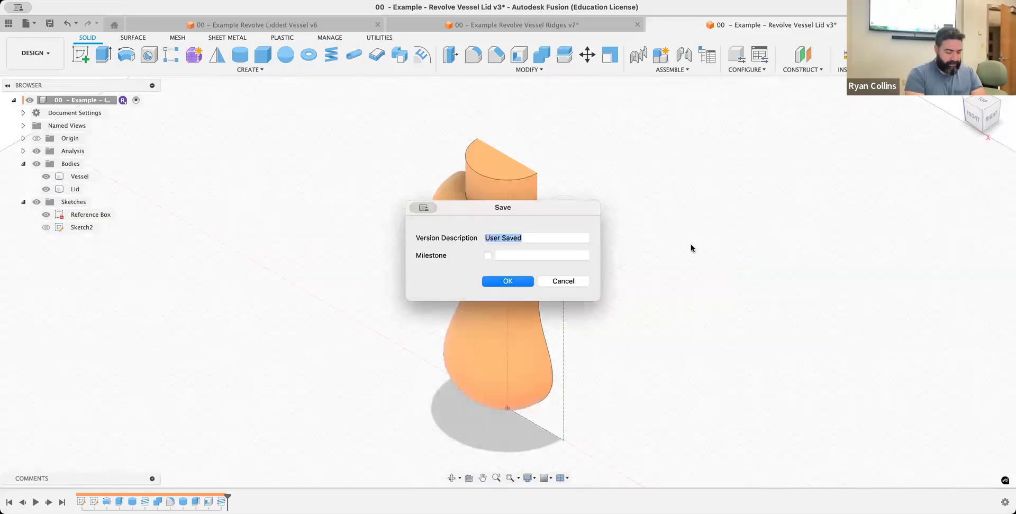
pyautogui.write('Lid Threads')
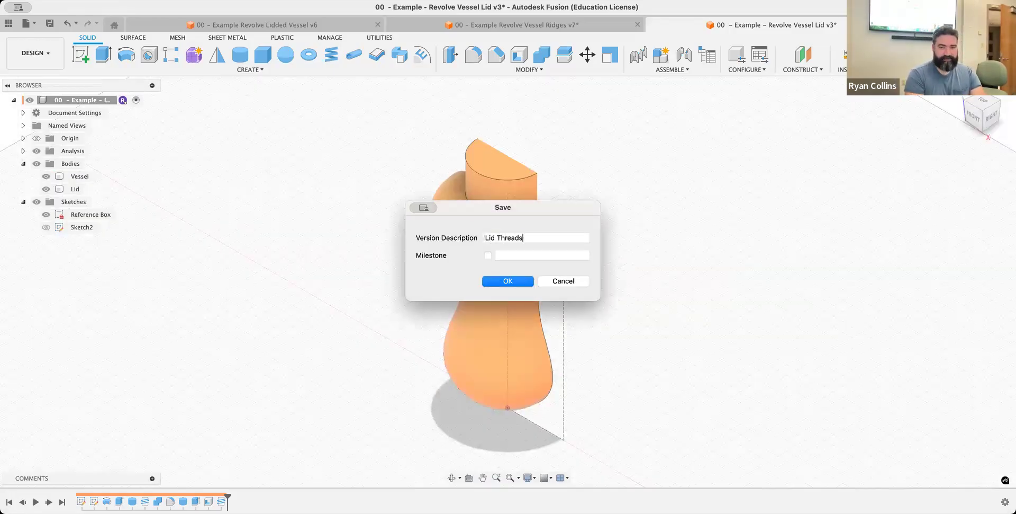
pyautogui.press('Return')
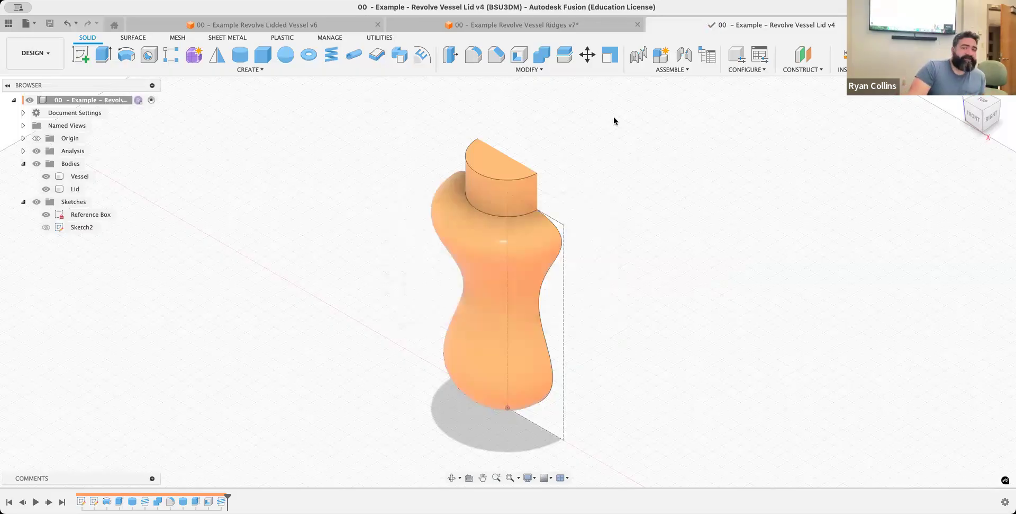
pyautogui.click(543, 26)
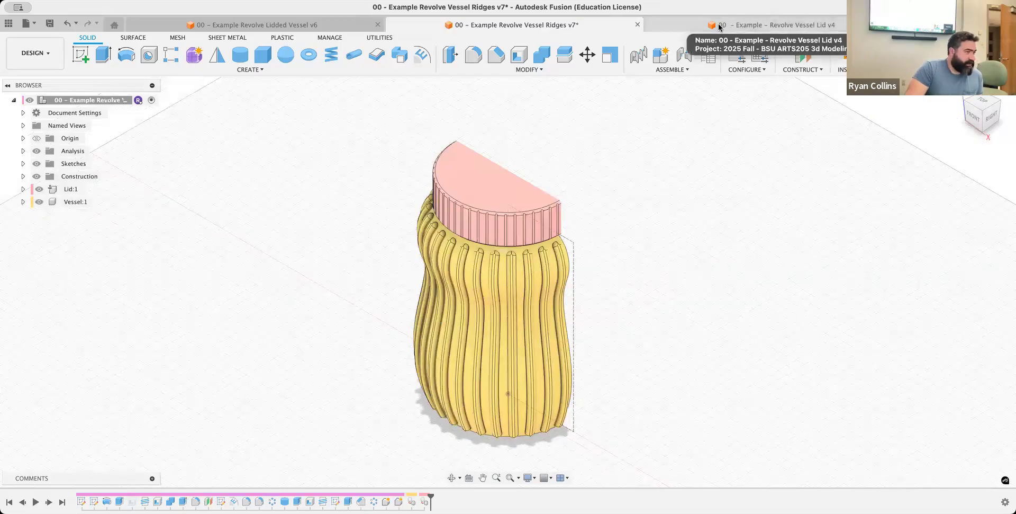
pyautogui.click(768, 30)
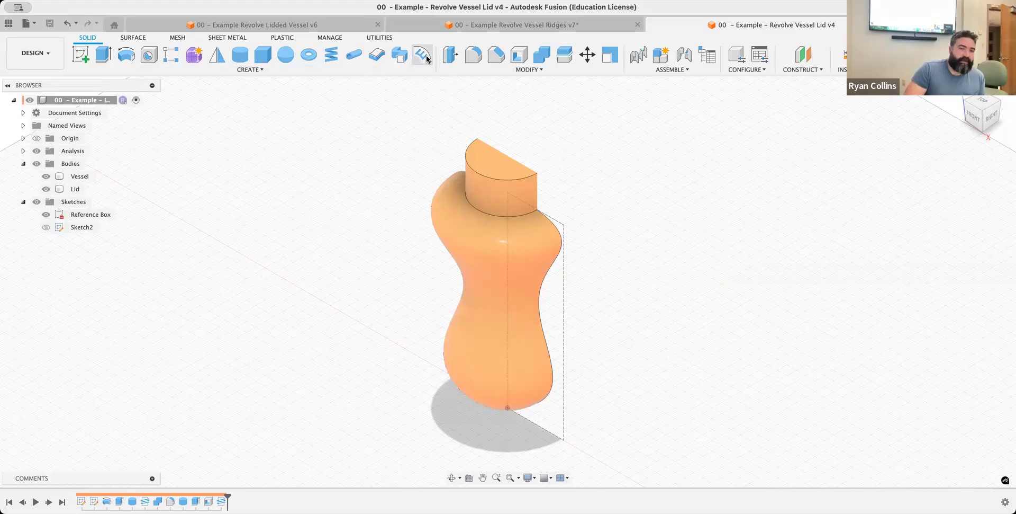
pyautogui.click(245, 70)
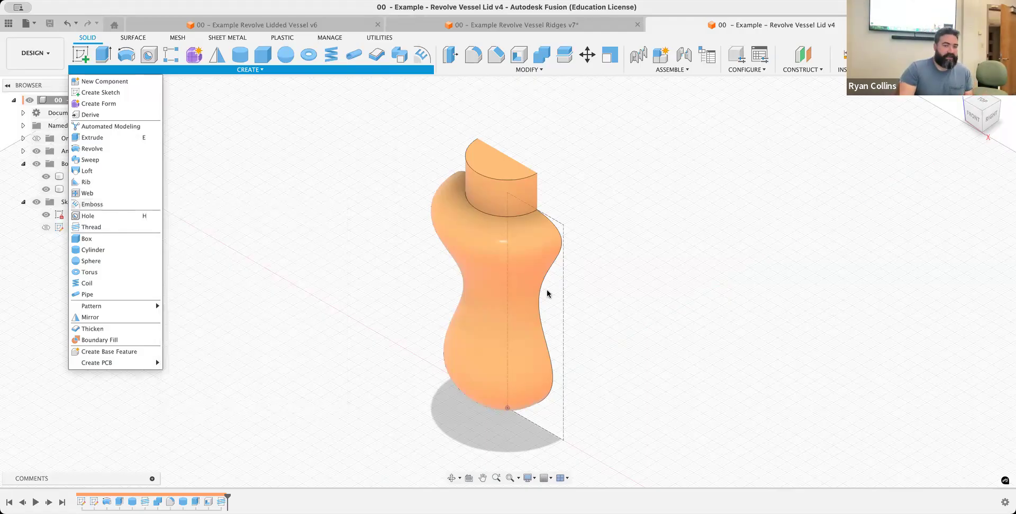
pyautogui.click(655, 272)
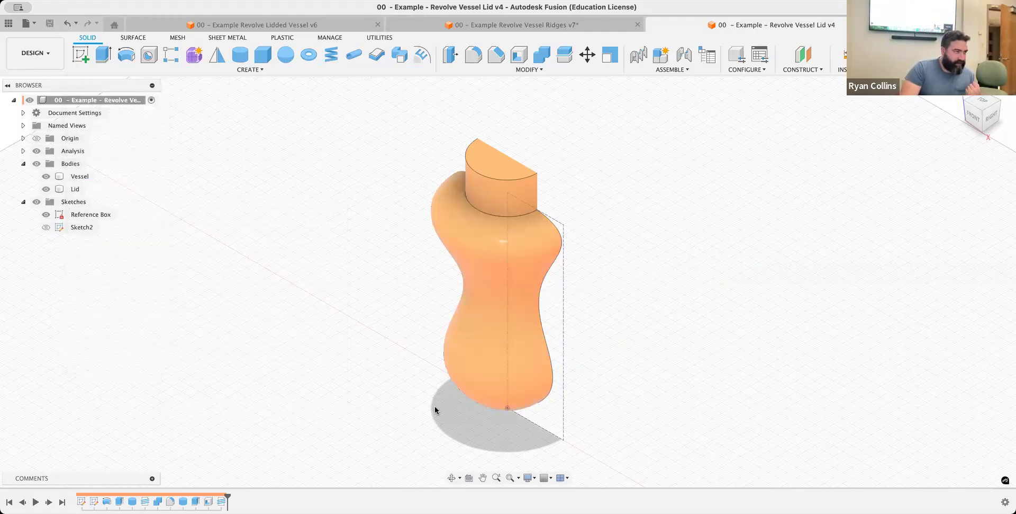
# Create a construction plane offset -39 mm from the XZ plane, in front of the vessel
pyautogui.click(813, 60)
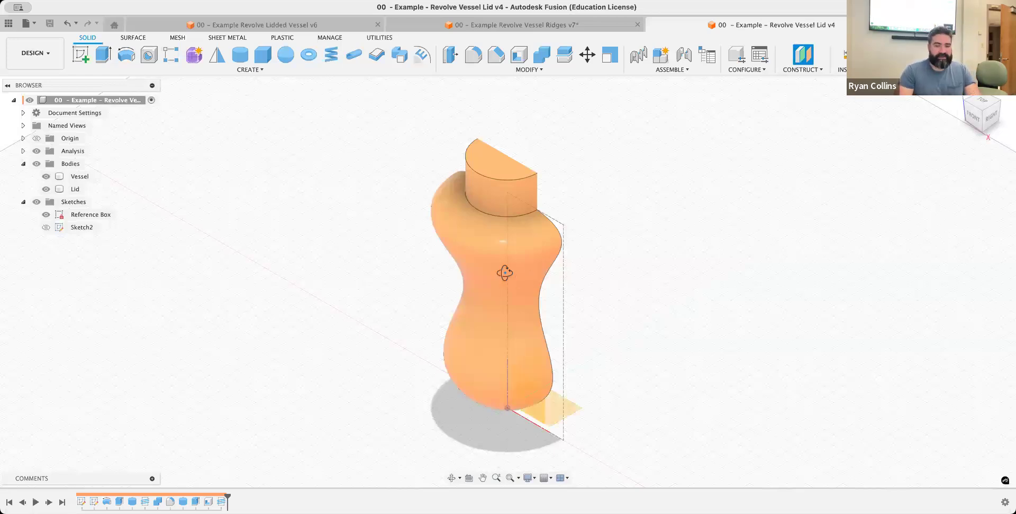
pyautogui.keyDown('shift'); pyautogui.moveTo(505, 273); pyautogui.dragTo(499, 363, button='middle'); pyautogui.keyUp('shift')
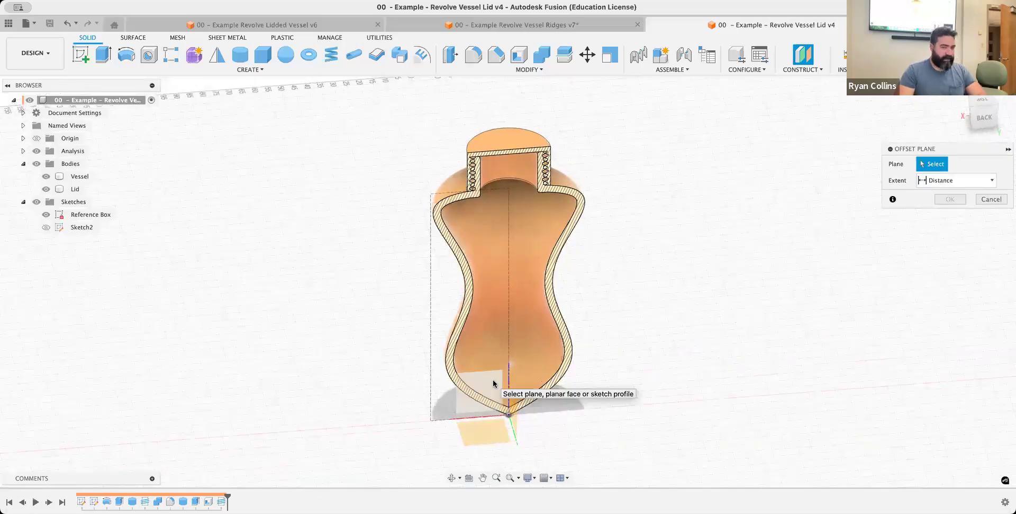
pyautogui.click(493, 380)
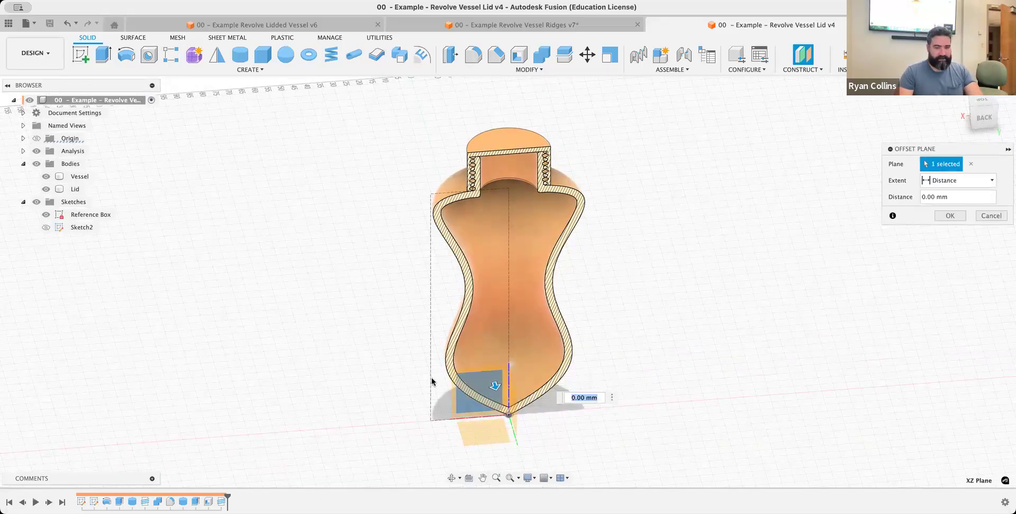
pyautogui.moveTo(581, 392)
pyautogui.keyDown('shift'); pyautogui.mouseDown(button='middle')
pyautogui.moveTo(609, 397)
pyautogui.moveTo(570, 390)
pyautogui.mouseUp(button='middle'); pyautogui.keyUp('shift')
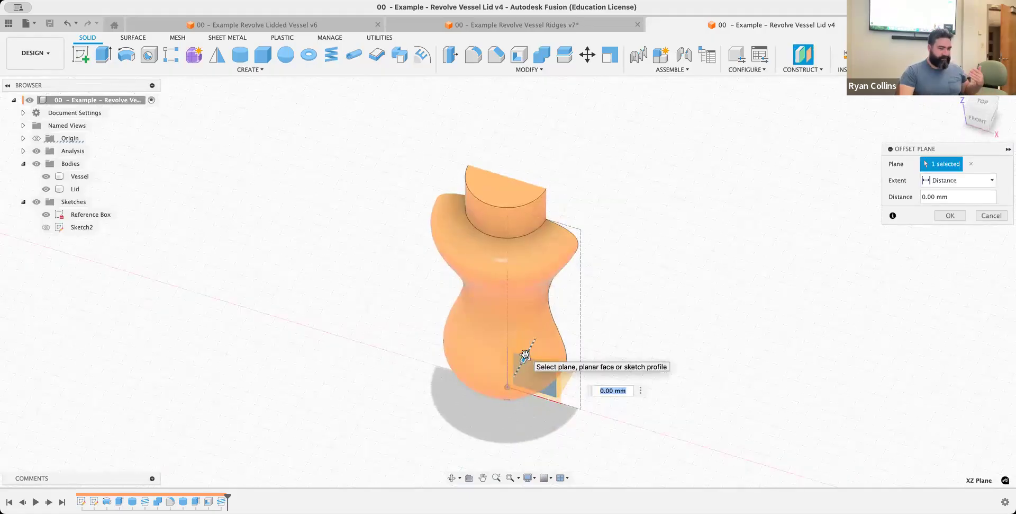
pyautogui.moveTo(526, 354); pyautogui.dragTo(472, 413)
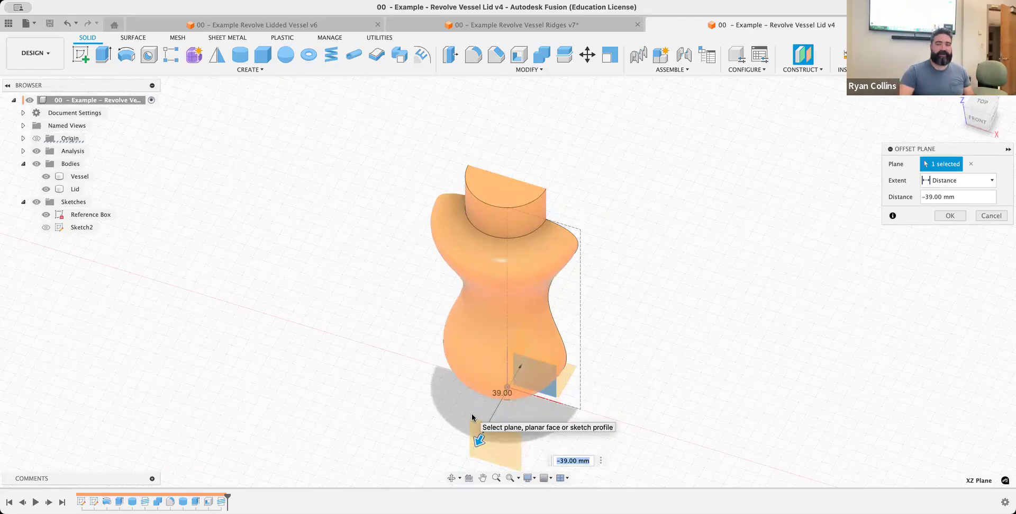
pyautogui.click(958, 217)
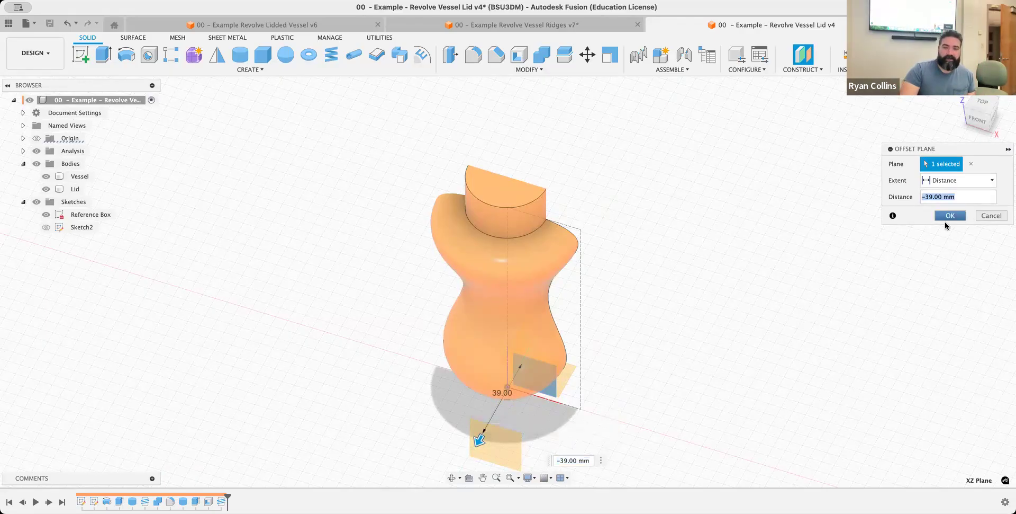
# Start a sketch on the new offset plane and draw an S-shaped four-point fit point spline down the vessel's front
pyautogui.click(82, 59)
pyautogui.click(485, 390)
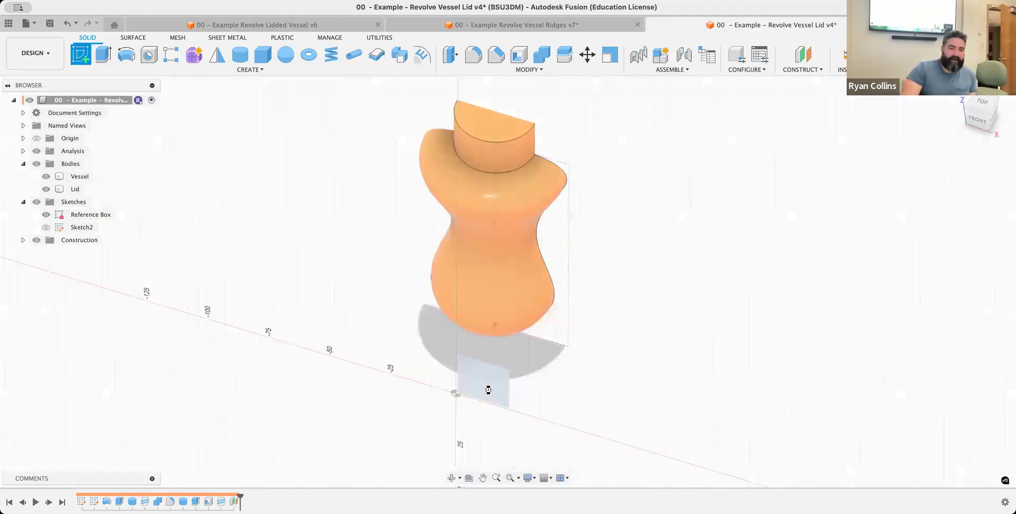
pyautogui.moveTo(541, 347); pyautogui.dragTo(540, 347, button='middle')
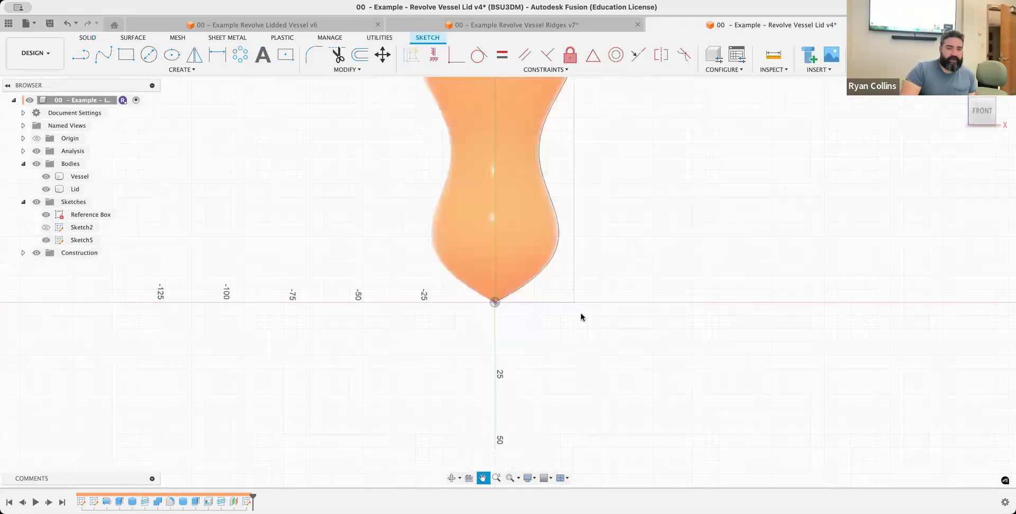
pyautogui.click(80, 54)
pyautogui.click(103, 54)
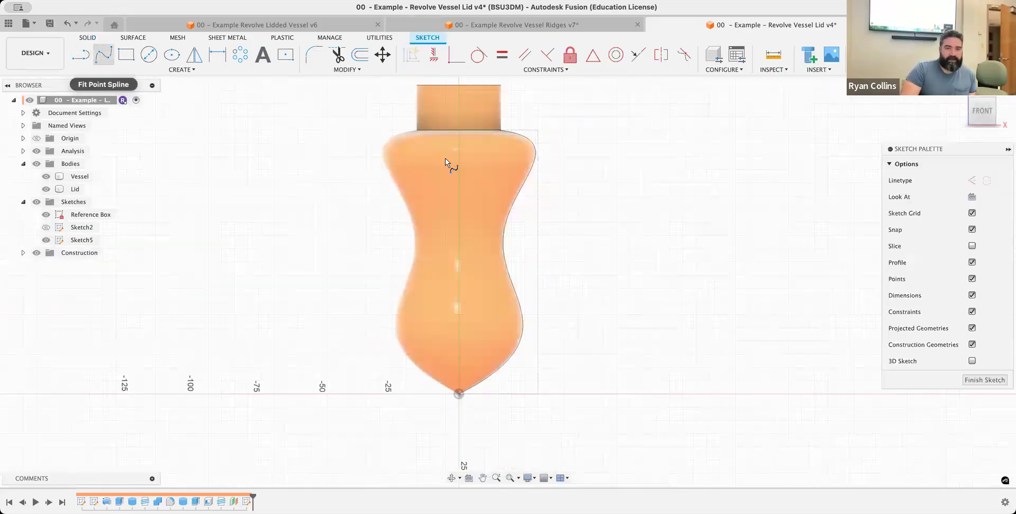
pyautogui.click(439, 182)
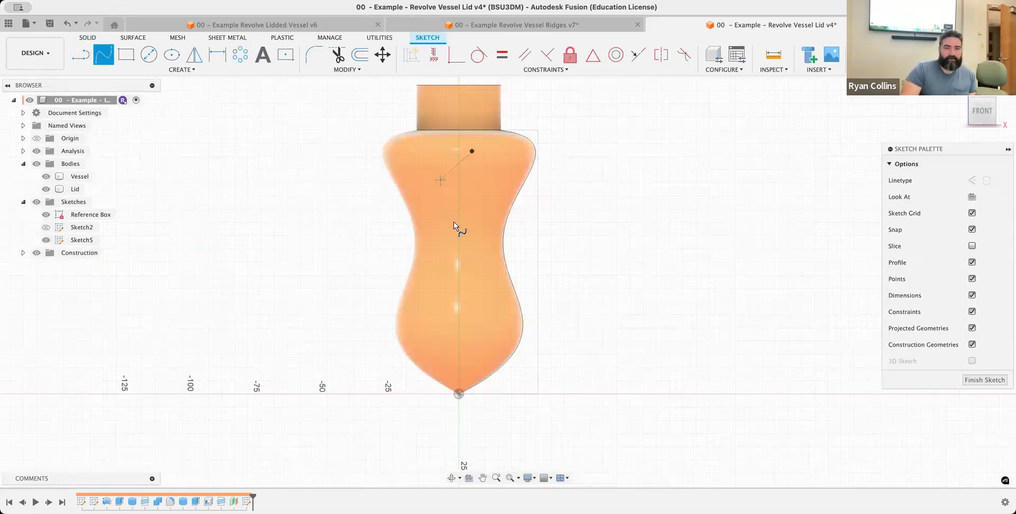
pyautogui.click(480, 253)
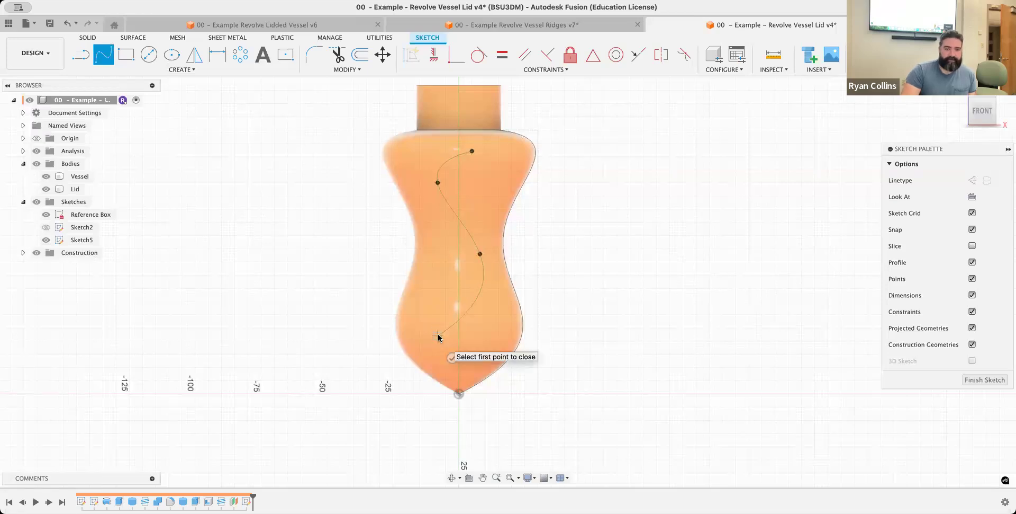
pyautogui.doubleClick(438, 336)
# Offset the S-shaped spline 2 mm to one side to form a narrow curved strip
pyautogui.press('o')
pyautogui.click(459, 225)
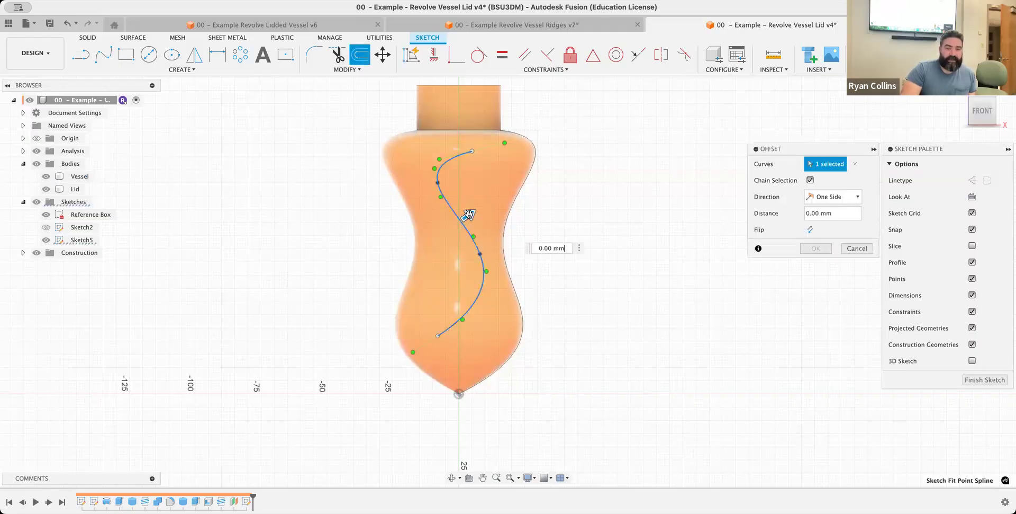
pyautogui.moveTo(469, 215); pyautogui.dragTo(473, 214)
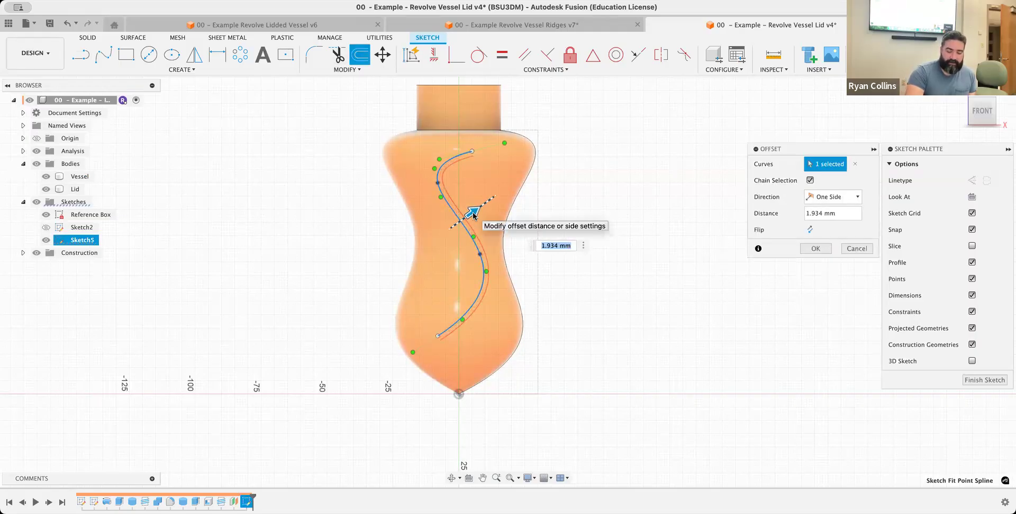
pyautogui.write('2')
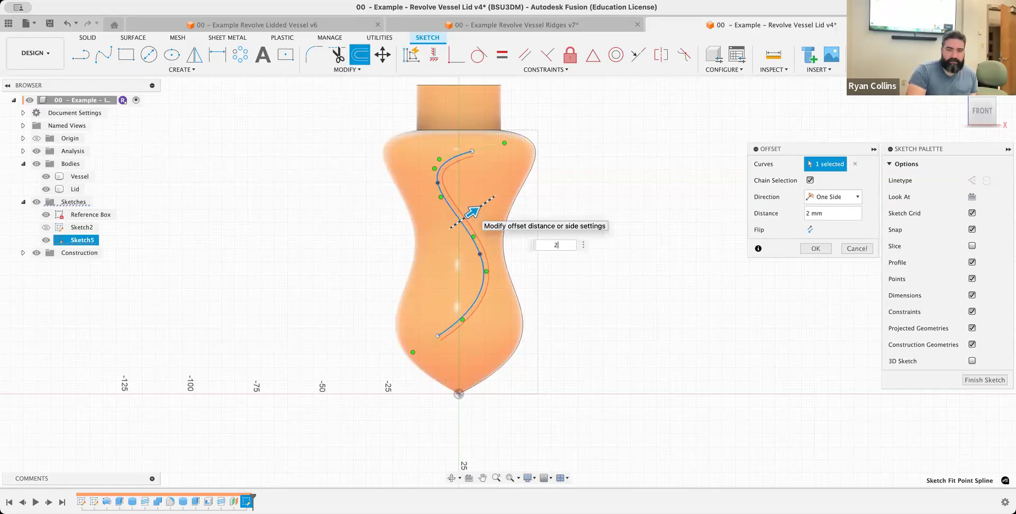
pyautogui.press('Return')
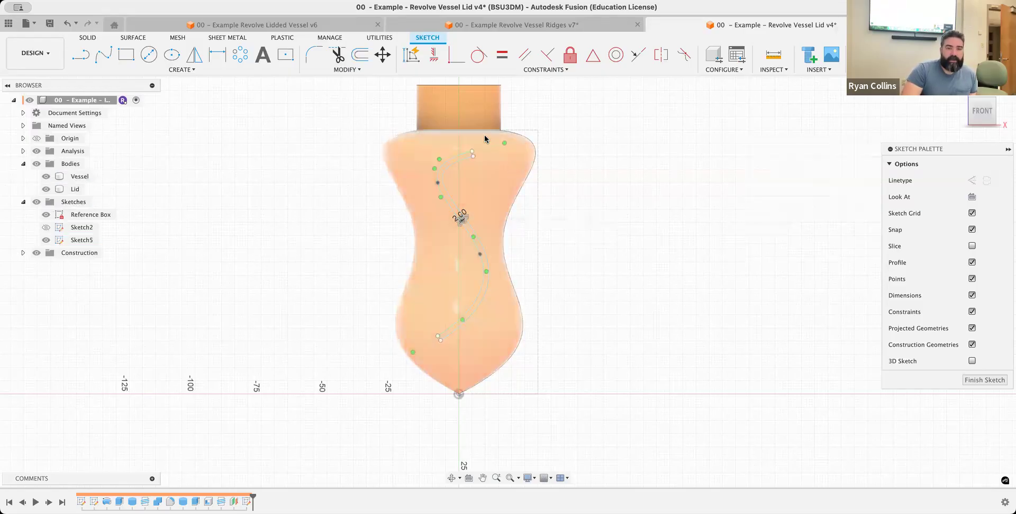
# Close the upper end of the strip with a 2-point circle spanning the endpoints of both splines
pyautogui.scroll(-1, 473, 163)
pyautogui.scroll(4, 473, 164)
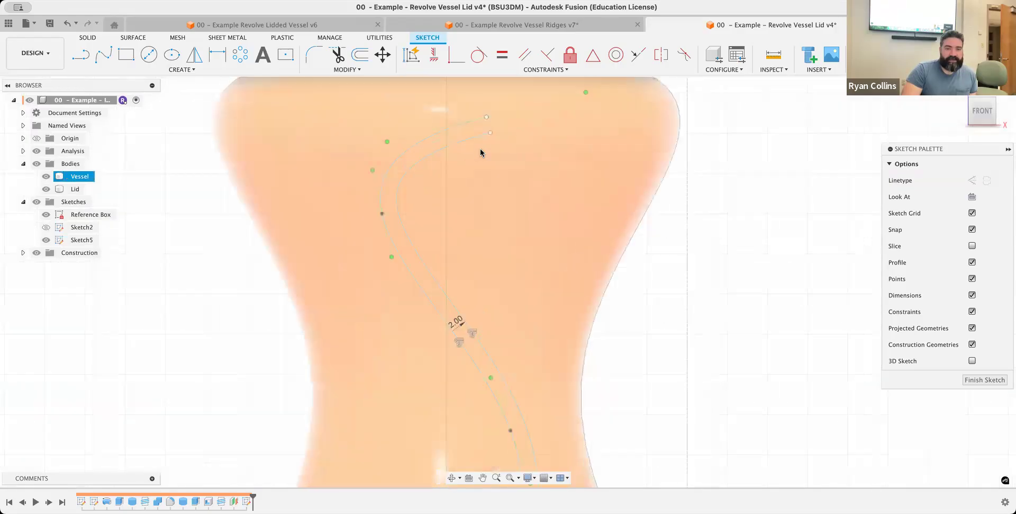
pyautogui.moveTo(475, 150); pyautogui.dragTo(413, 197, button='middle')
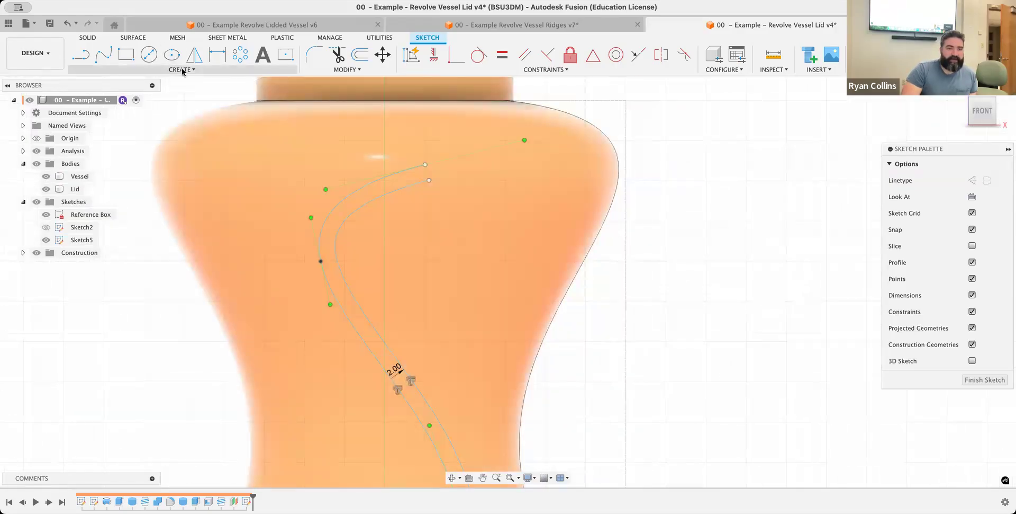
pyautogui.click(182, 71)
pyautogui.moveTo(157, 104)
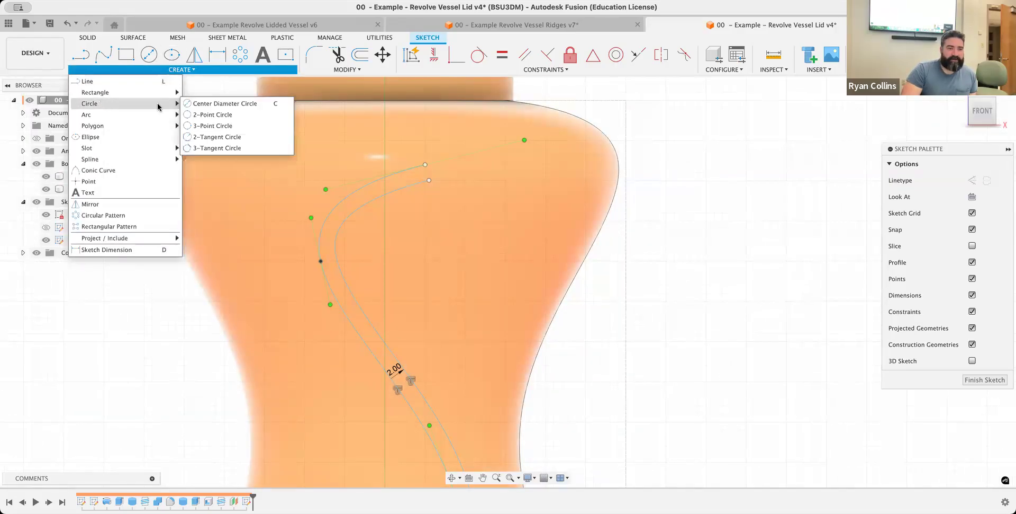
pyautogui.click(229, 114)
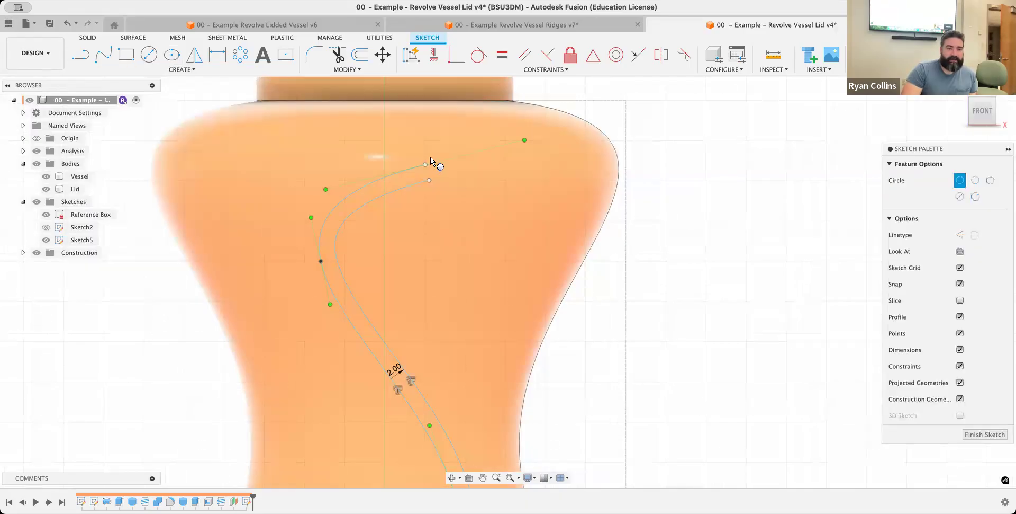
pyautogui.click(429, 180)
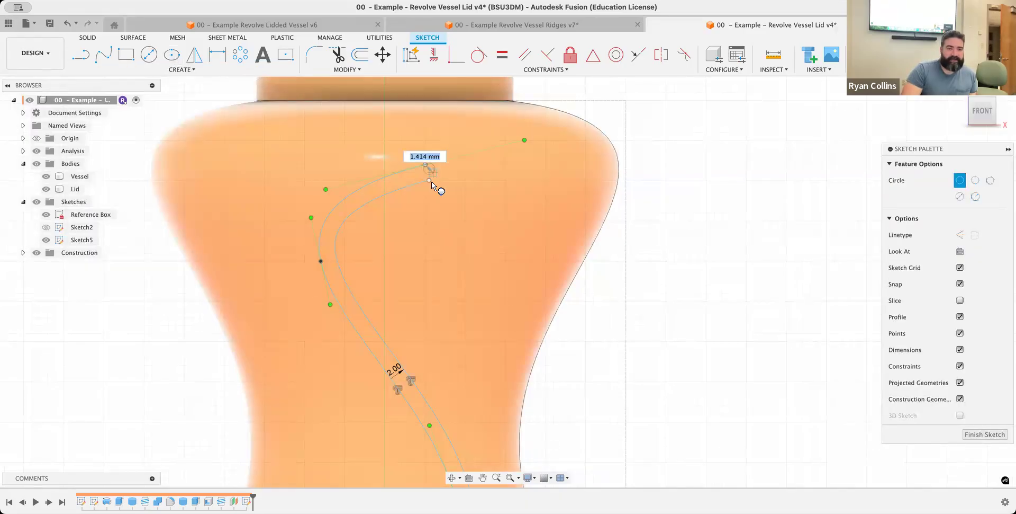
pyautogui.click(429, 180)
pyautogui.scroll(10, 430, 180)
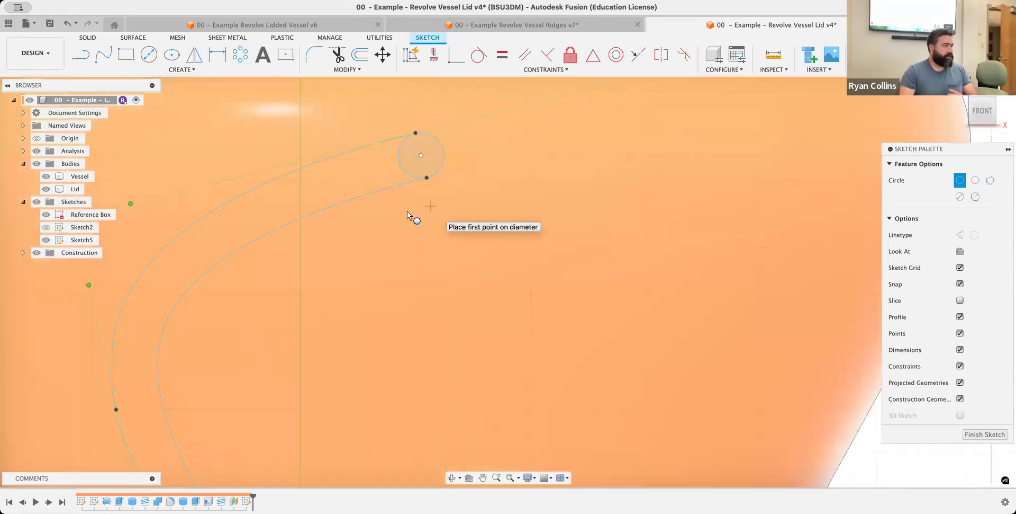
# Close the lower end of the strip with a 2 mm 2-point circle between the spline endpoints and finish the sketch
pyautogui.scroll(-4, 375, 312)
pyautogui.scroll(-5, 376, 316)
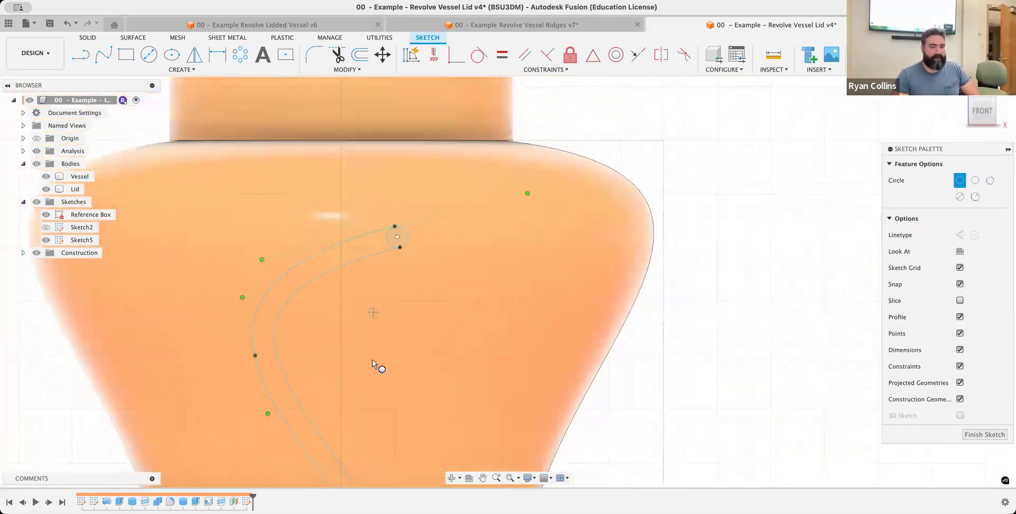
pyautogui.moveTo(363, 417); pyautogui.dragTo(380, 198, button='middle')
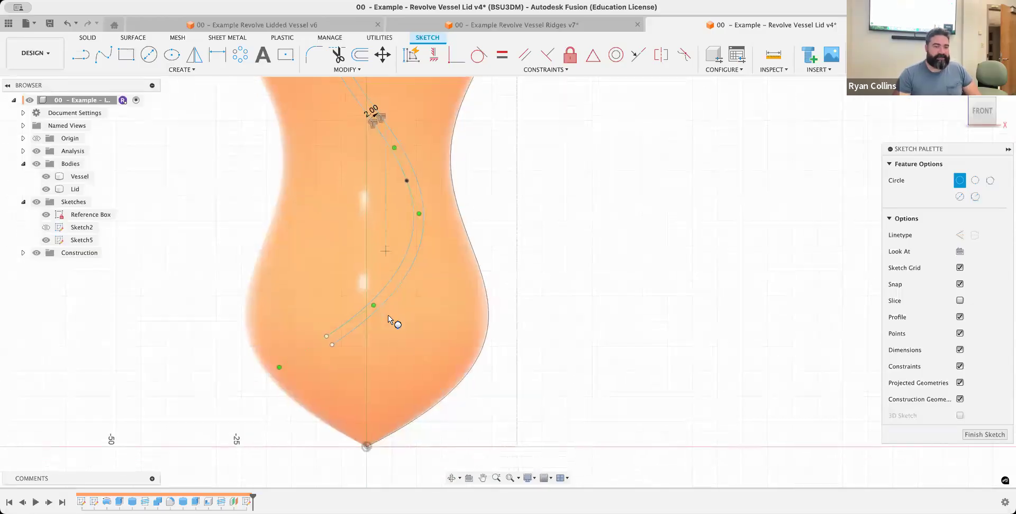
pyautogui.click(327, 336)
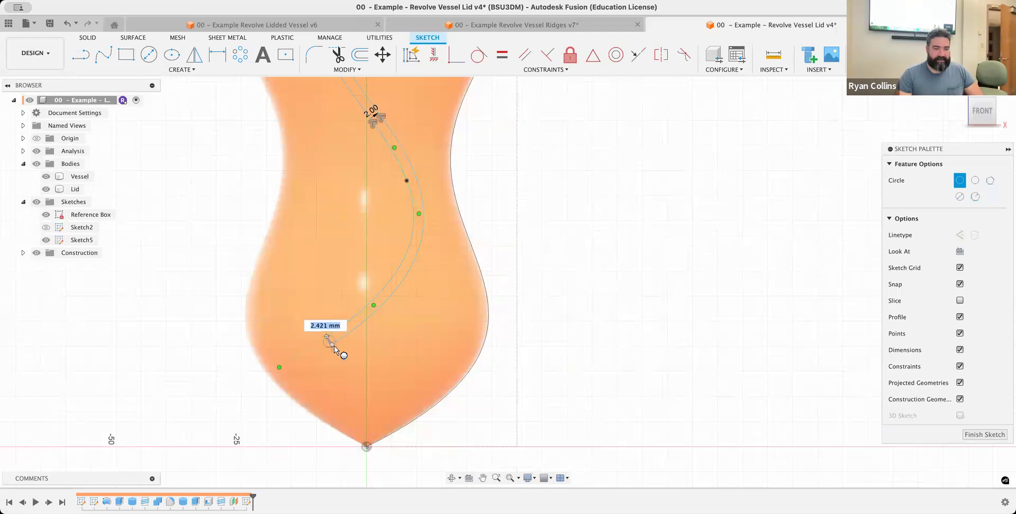
pyautogui.scroll(2, 335, 349)
pyautogui.scroll(4, 336, 348)
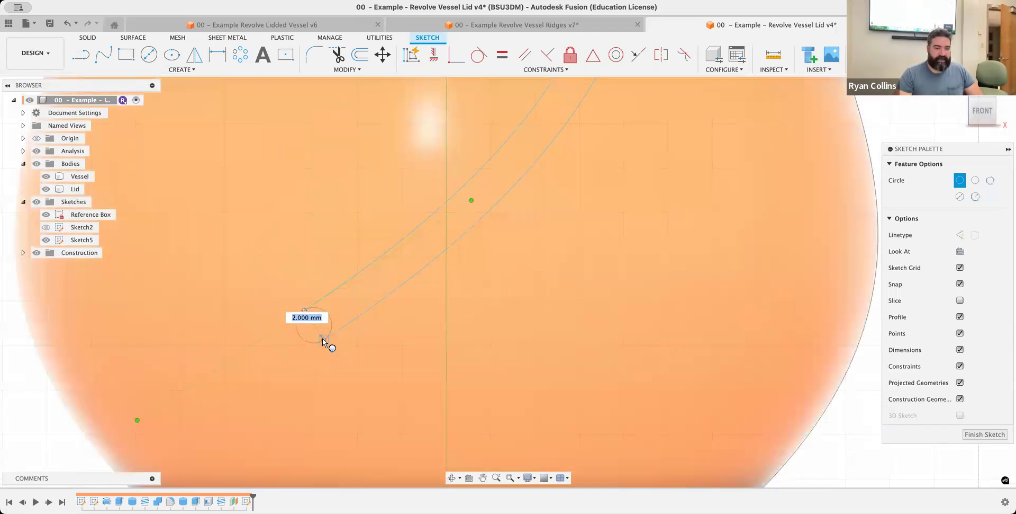
pyautogui.click(324, 340)
pyautogui.press('Escape')
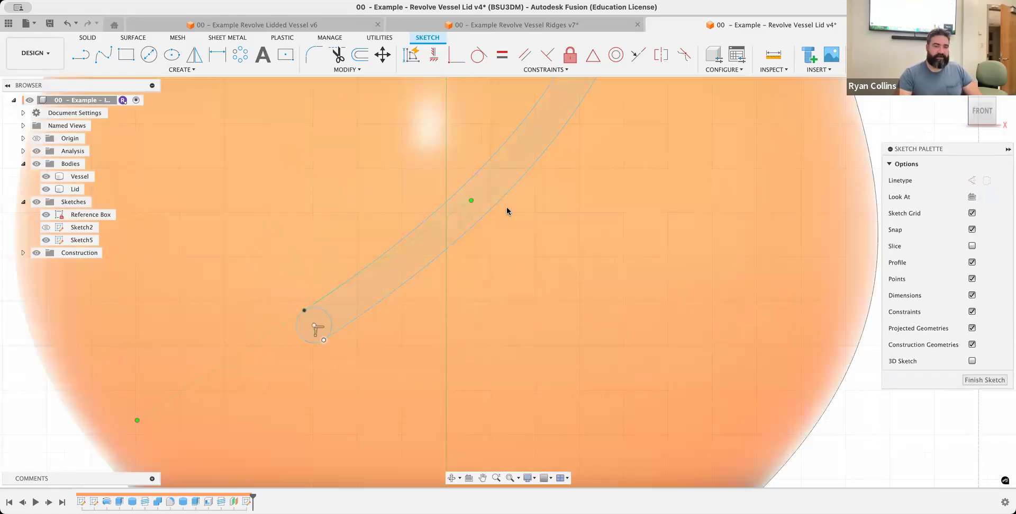
pyautogui.scroll(4, 538, 225)
pyautogui.scroll(-8, 540, 228)
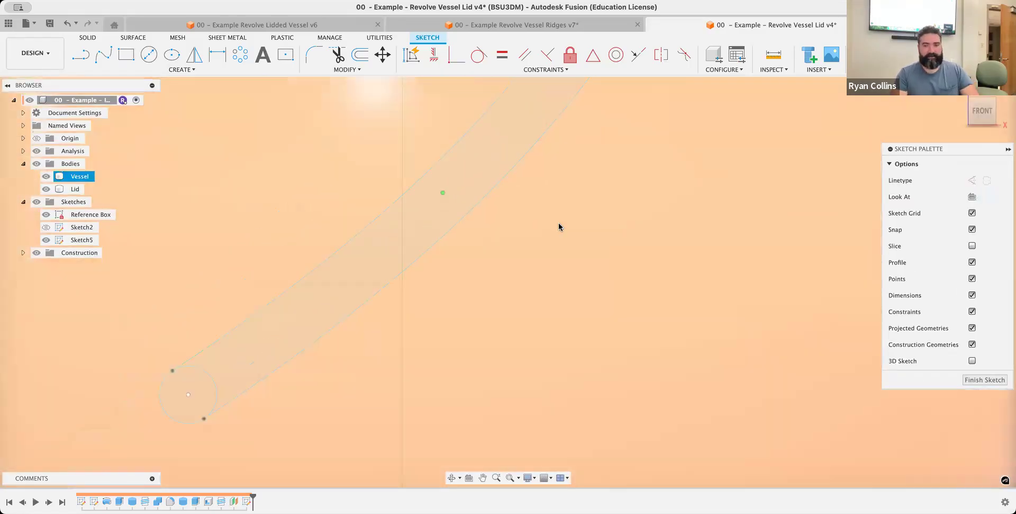
pyautogui.scroll(-3, 616, 243)
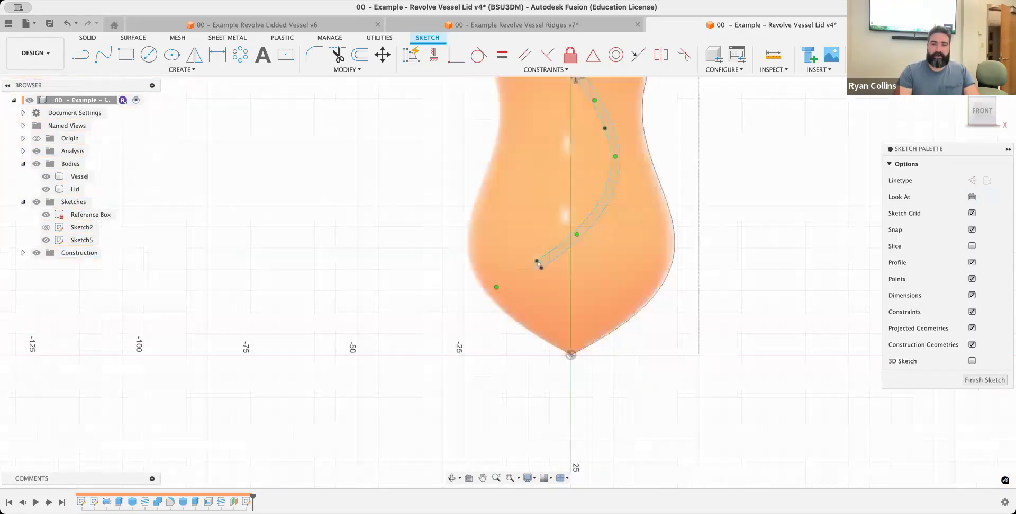
pyautogui.click(902, 55)
# Start an Emboss using the curved strip and the circles at its upper and lower ends as sketch profiles
pyautogui.moveTo(761, 191)
pyautogui.keyDown('shift'); pyautogui.mouseDown(button='middle')
pyautogui.moveTo(726, 200)
pyautogui.moveTo(694, 246)
pyautogui.moveTo(656, 355)
pyautogui.moveTo(690, 309)
pyautogui.moveTo(664, 313)
pyautogui.moveTo(691, 304)
pyautogui.mouseUp(button='middle'); pyautogui.keyUp('shift')
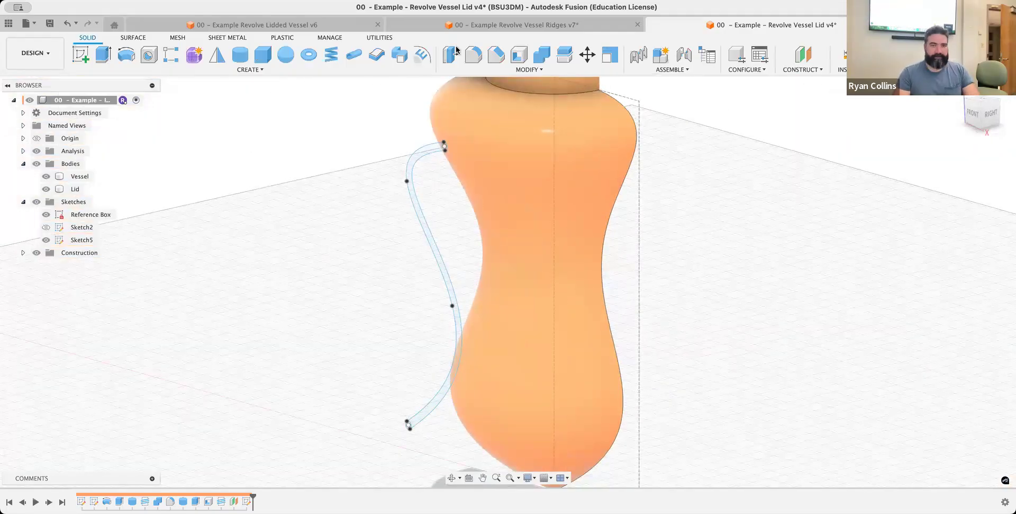
pyautogui.click(421, 55)
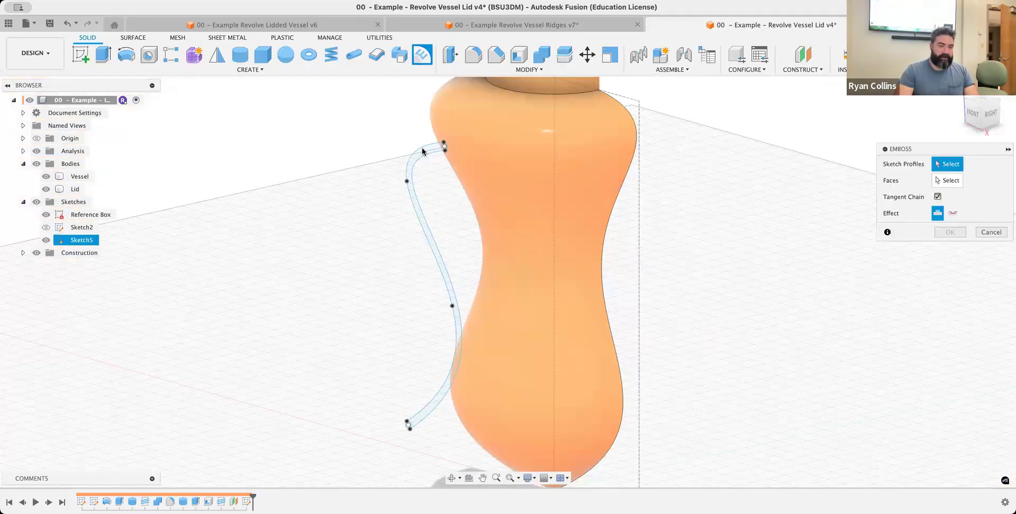
pyautogui.click(443, 144)
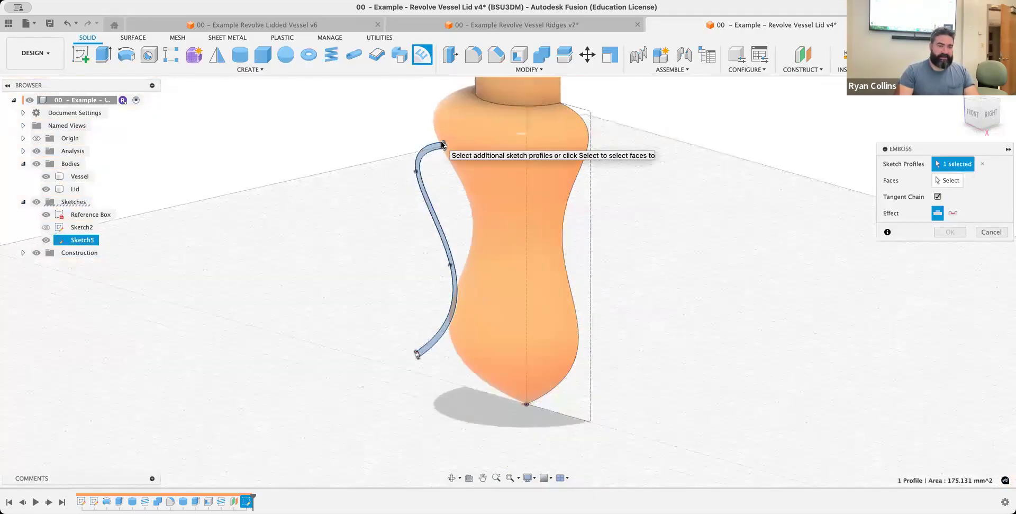
pyautogui.scroll(4, 441, 142)
pyautogui.scroll(2, 453, 154)
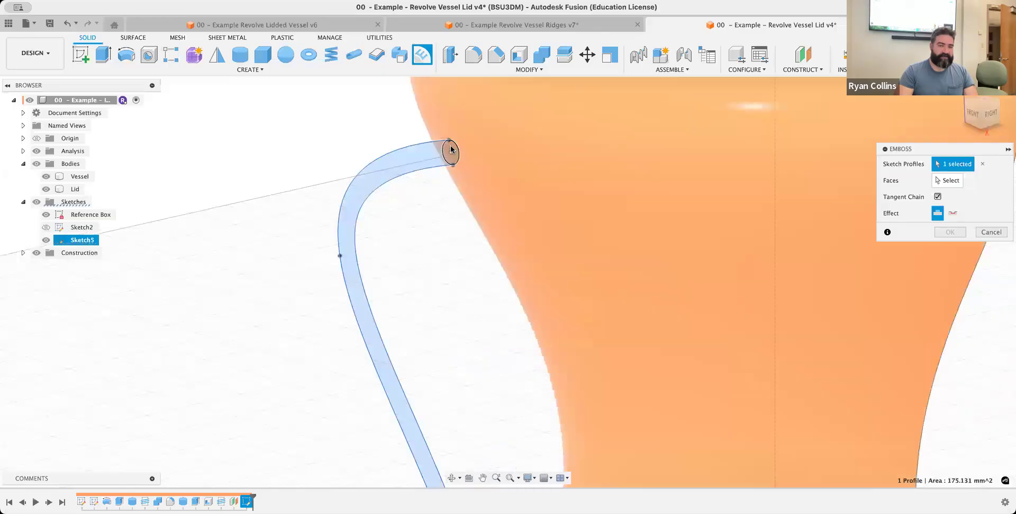
pyautogui.click(440, 152)
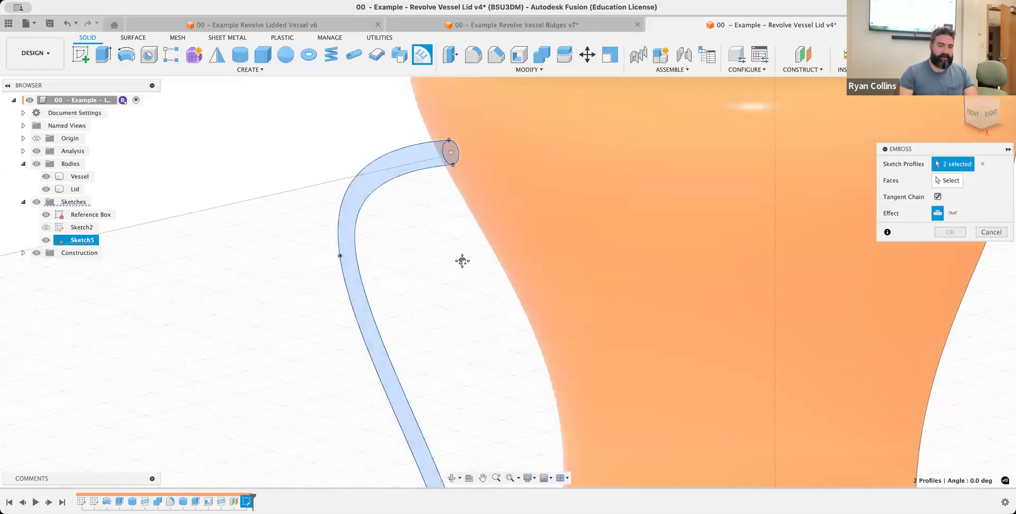
pyautogui.moveTo(440, 248); pyautogui.dragTo(439, 232, button='middle')
pyautogui.moveTo(467, 389); pyautogui.dragTo(463, 89, button='middle')
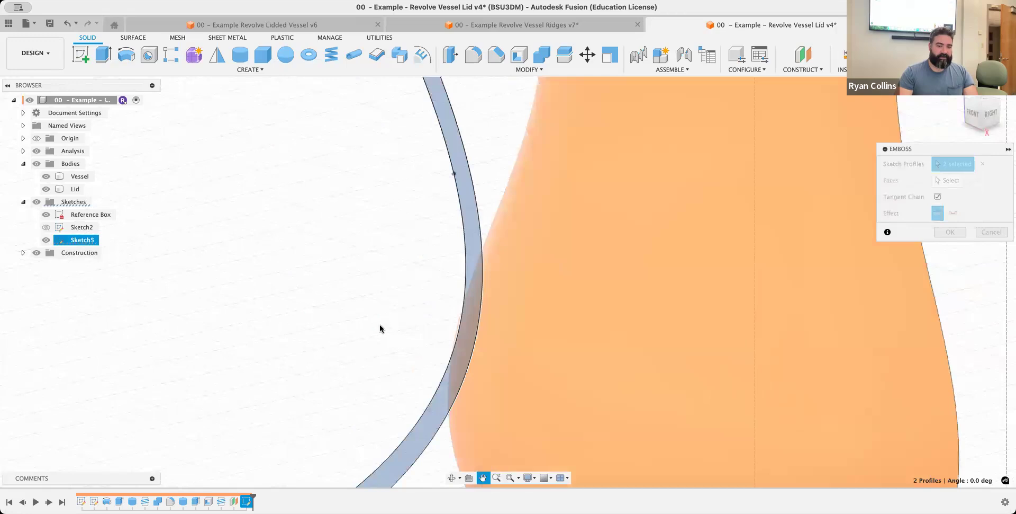
pyautogui.click(333, 430)
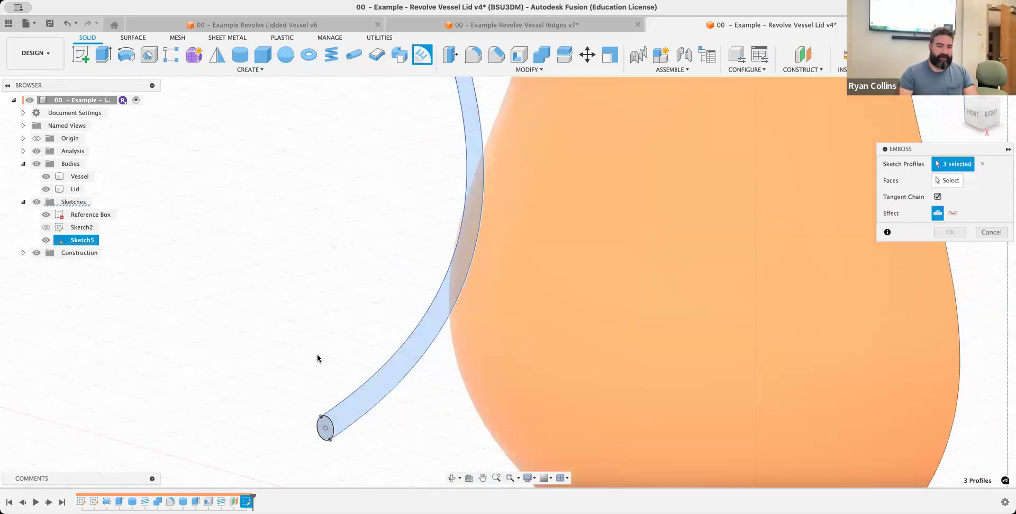
pyautogui.middleClick(377, 217)
pyautogui.middleClick(376, 217)
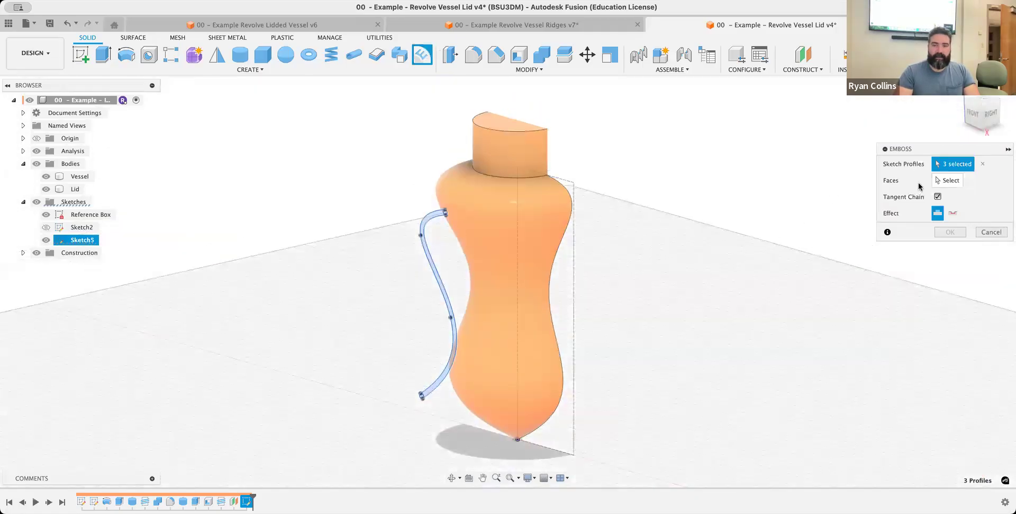
# Try to apply the profiles to the vessel's outer face with the deboss and emboss effects, and inspect the setup from the right view
pyautogui.click(956, 182)
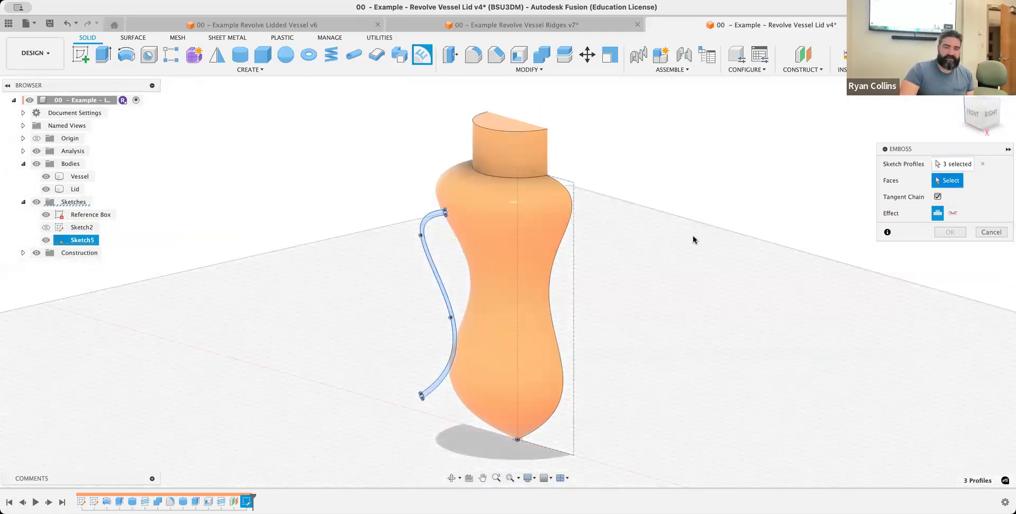
pyautogui.click(509, 251)
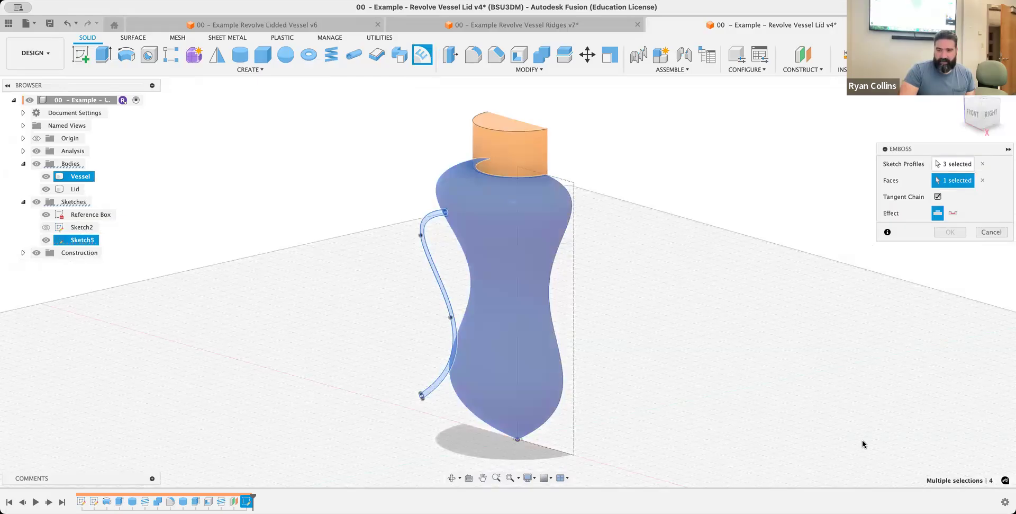
pyautogui.click(956, 216)
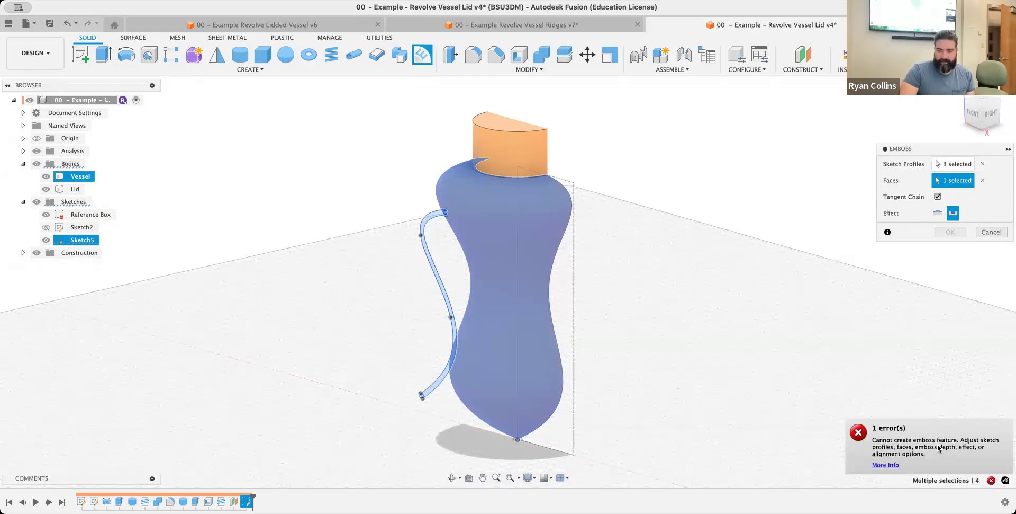
pyautogui.click(938, 213)
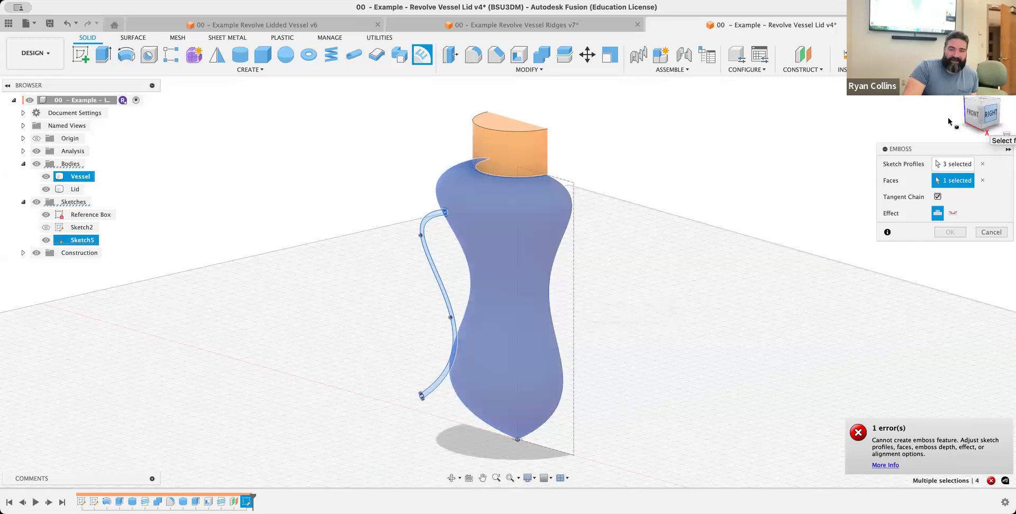
pyautogui.click(988, 113)
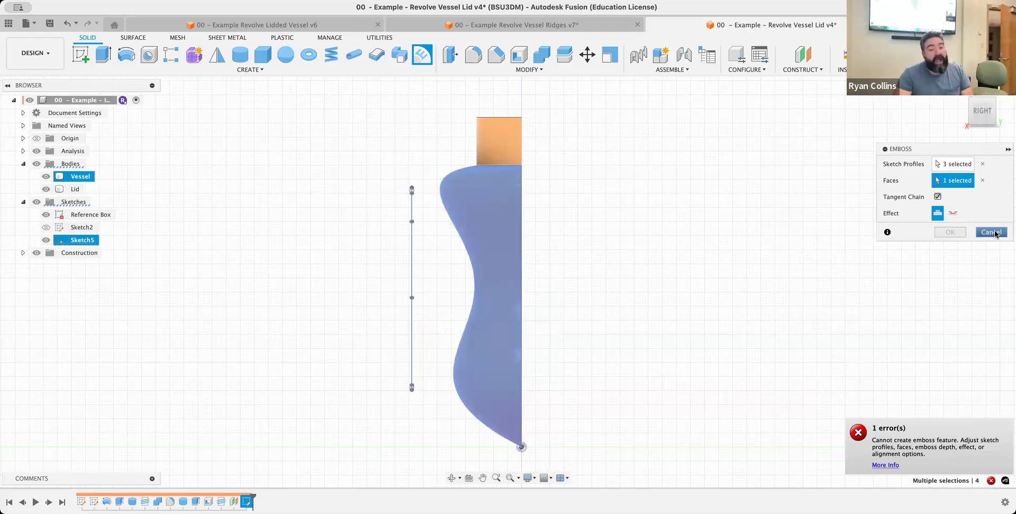
# Cancel the Emboss and try to move the strip's upper end down by about 6.2 mm in its sketch, undoing the change
pyautogui.press('Escape')
pyautogui.keyDown('shift'); pyautogui.moveTo(592, 302); pyautogui.dragTo(645, 313, button='middle'); pyautogui.keyUp('shift')
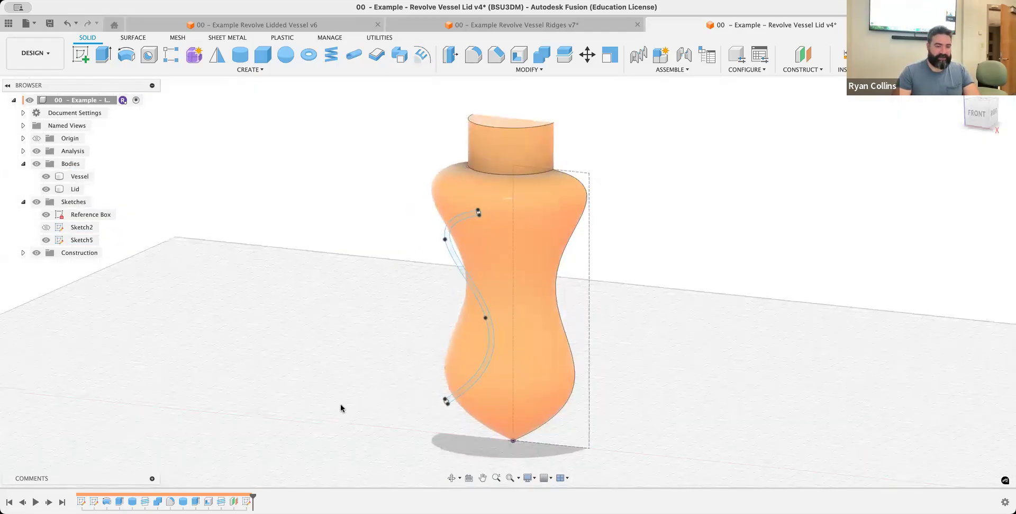
pyautogui.rightClick(247, 501)
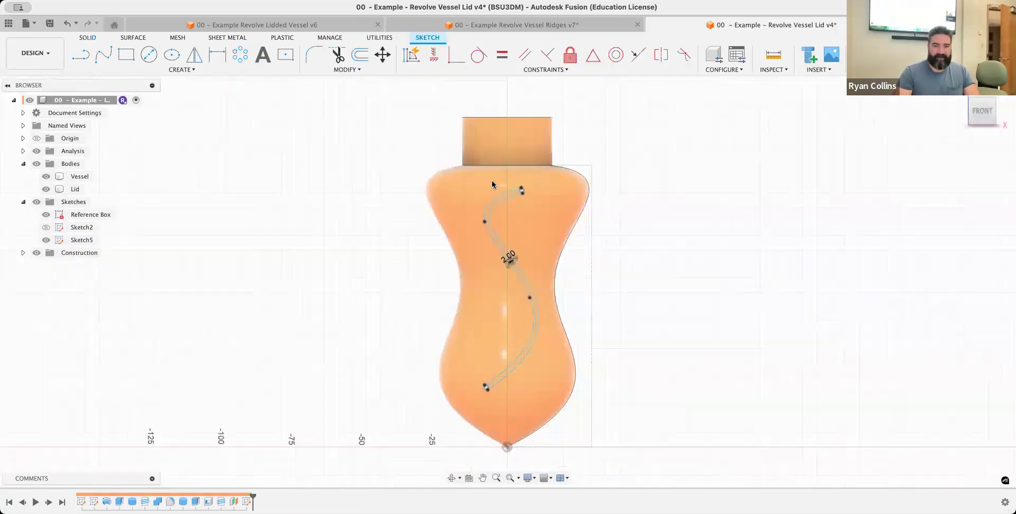
pyautogui.moveTo(496, 183)
pyautogui.mouseDown()
pyautogui.moveTo(544, 205)
pyautogui.moveTo(551, 219)
pyautogui.moveTo(537, 232)
pyautogui.mouseUp()
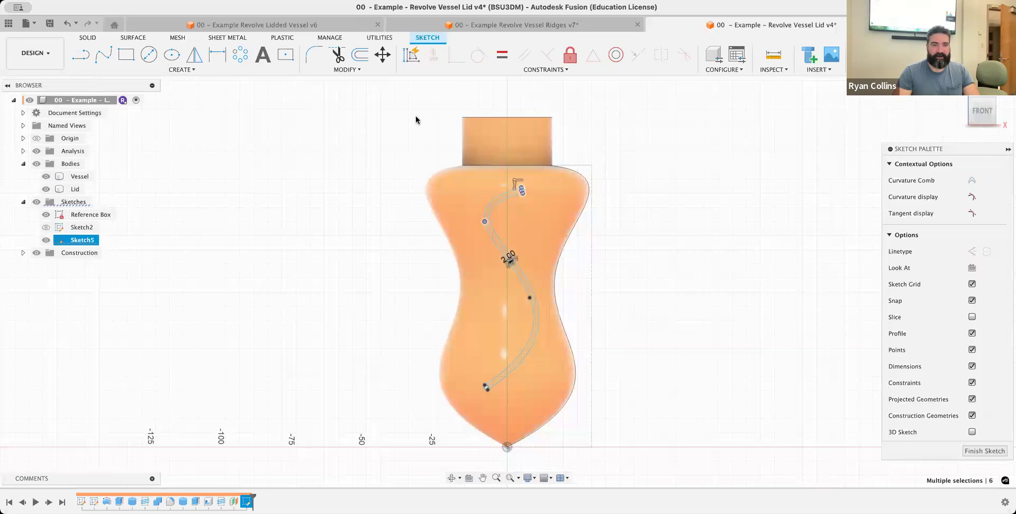
pyautogui.click(382, 54)
pyautogui.moveTo(536, 206); pyautogui.dragTo(538, 224)
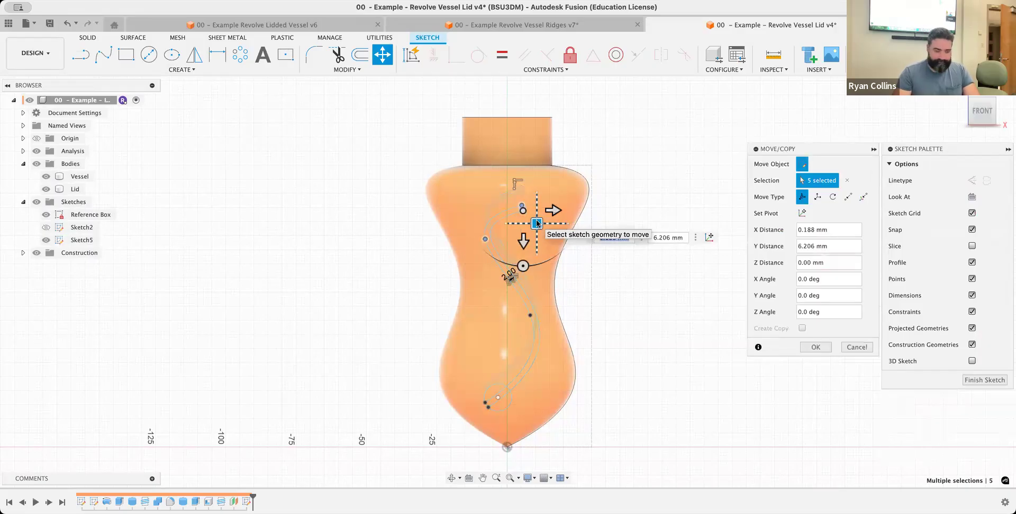
pyautogui.press('Escape')
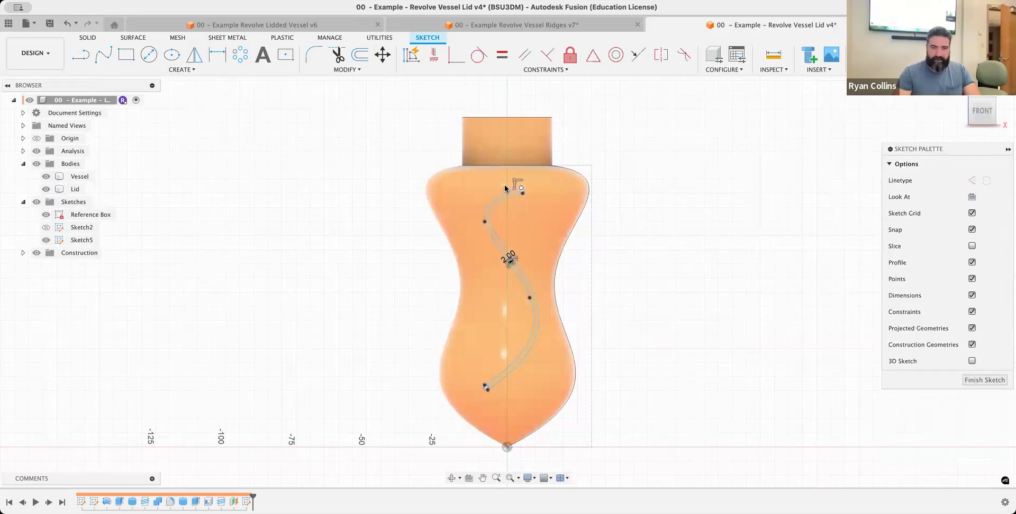
pyautogui.moveTo(470, 164)
pyautogui.mouseDown()
pyautogui.moveTo(538, 234)
pyautogui.moveTo(488, 238)
pyautogui.mouseUp()
pyautogui.hotkey('ctrl', 'z')
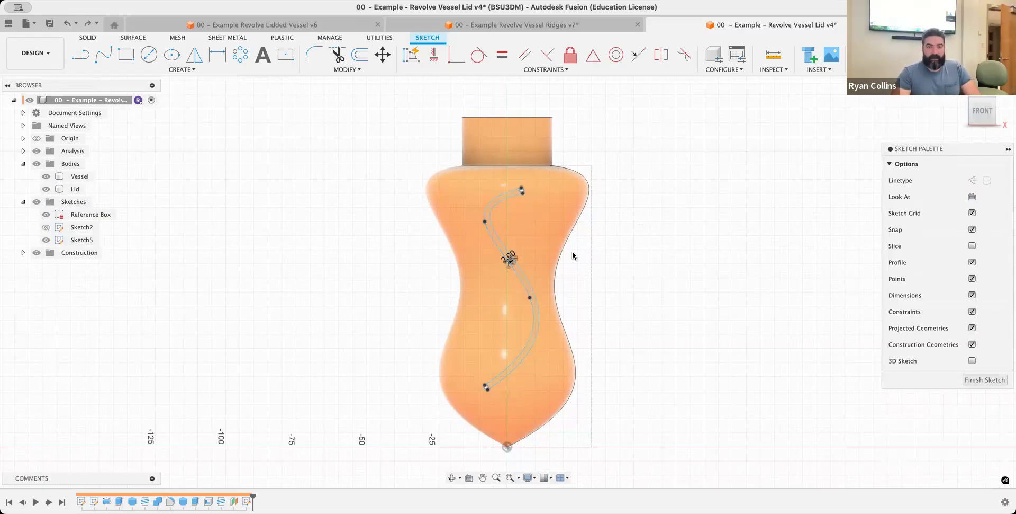
pyautogui.click(915, 56)
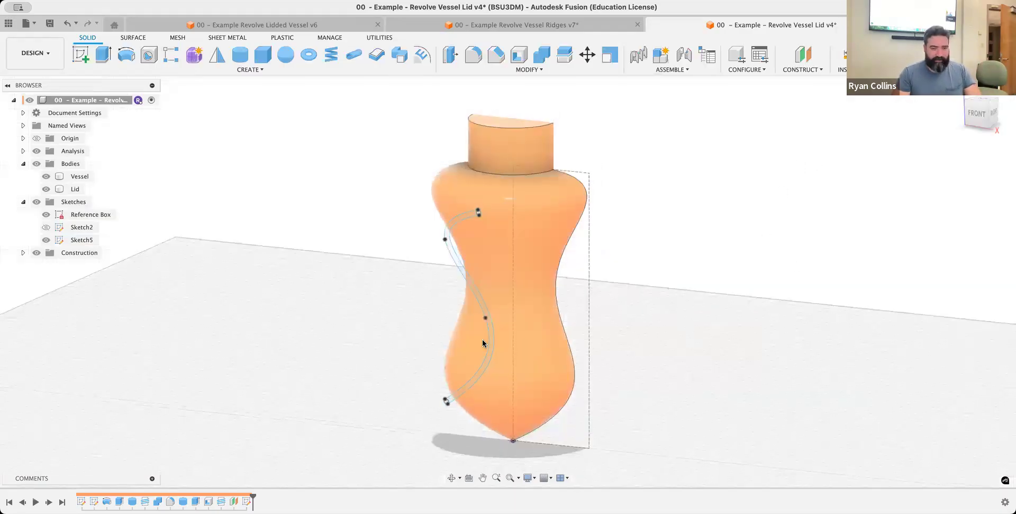
# Edit the vessel's profile sketch, moving the outer spline's waist point outward to 22 mm from the axis, and finish the sketch
pyautogui.rightClick(94, 501)
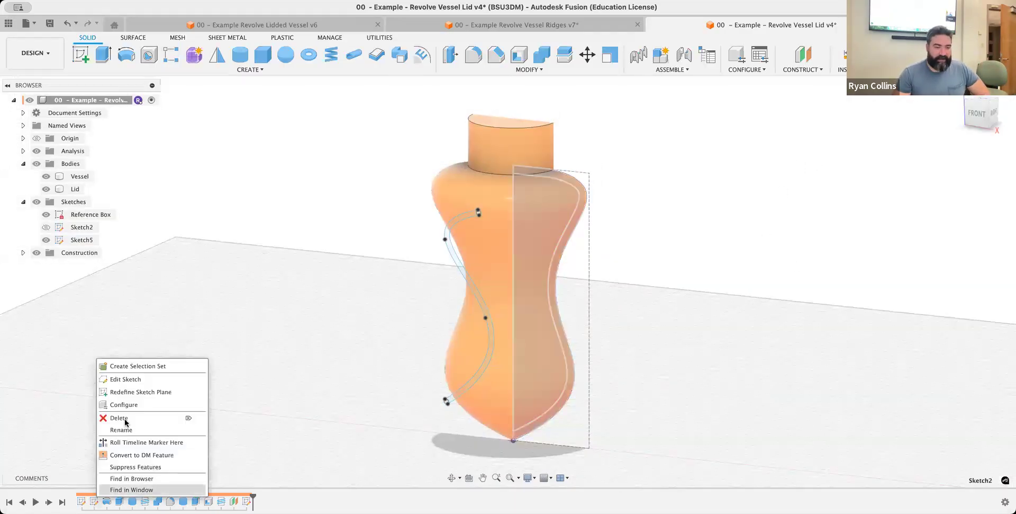
pyautogui.click(136, 379)
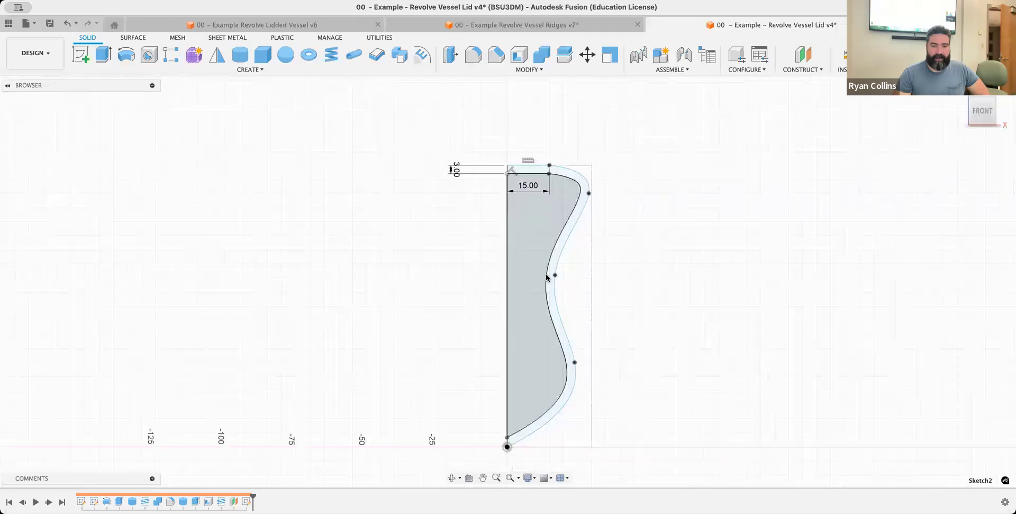
pyautogui.moveTo(555, 276); pyautogui.dragTo(570, 278)
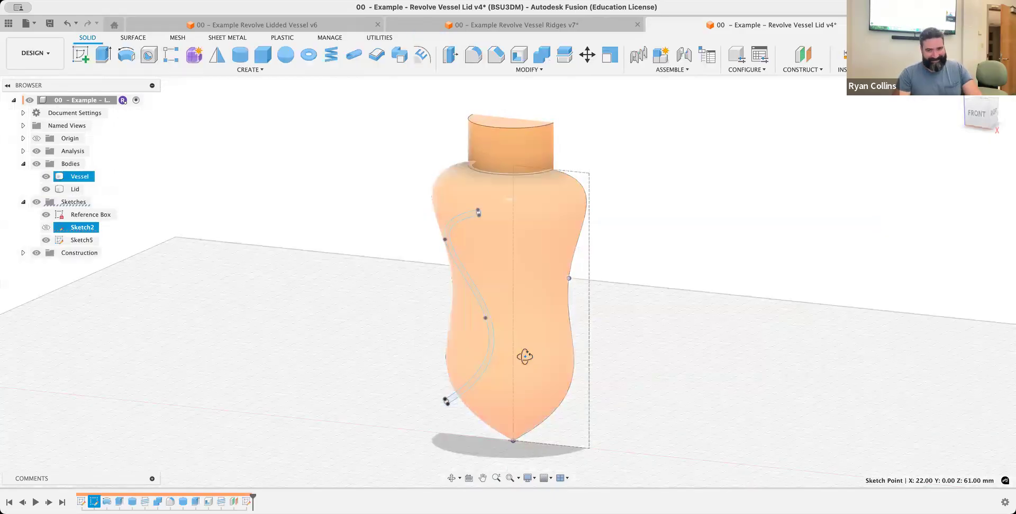
pyautogui.keyDown('shift'); pyautogui.moveTo(525, 355); pyautogui.dragTo(375, 343, button='middle'); pyautogui.keyUp('shift')
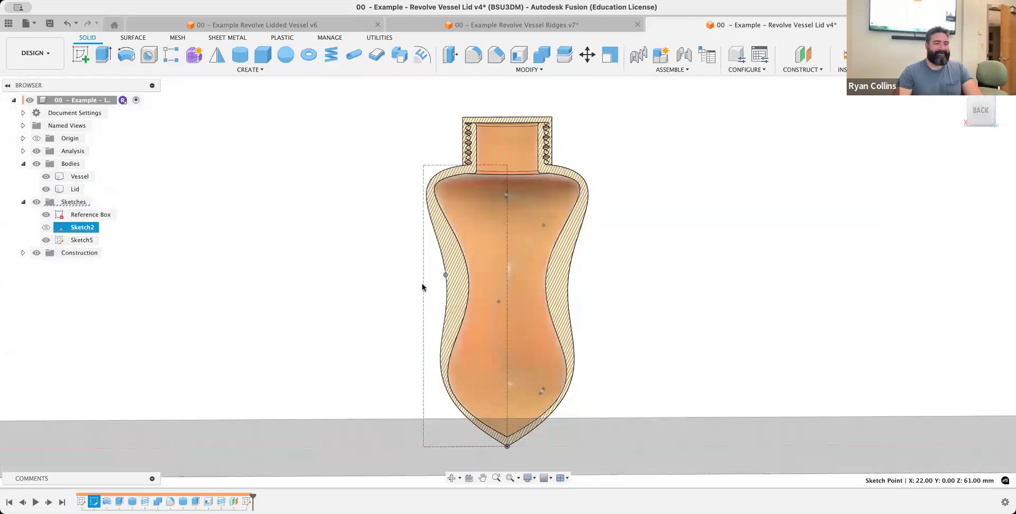
# Try to emboss the curved strip and its end circles onto the reshaped vessel's outer face
pyautogui.moveTo(522, 297)
pyautogui.keyDown('shift'); pyautogui.mouseDown(button='middle')
pyautogui.moveTo(585, 302)
pyautogui.moveTo(568, 308)
pyautogui.mouseUp(button='middle'); pyautogui.keyUp('shift')
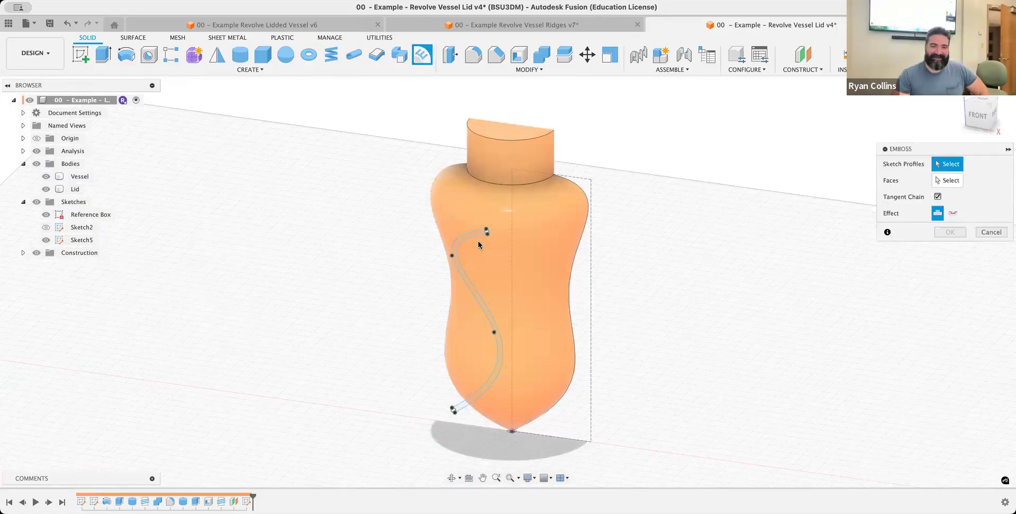
pyautogui.scroll(3, 465, 227)
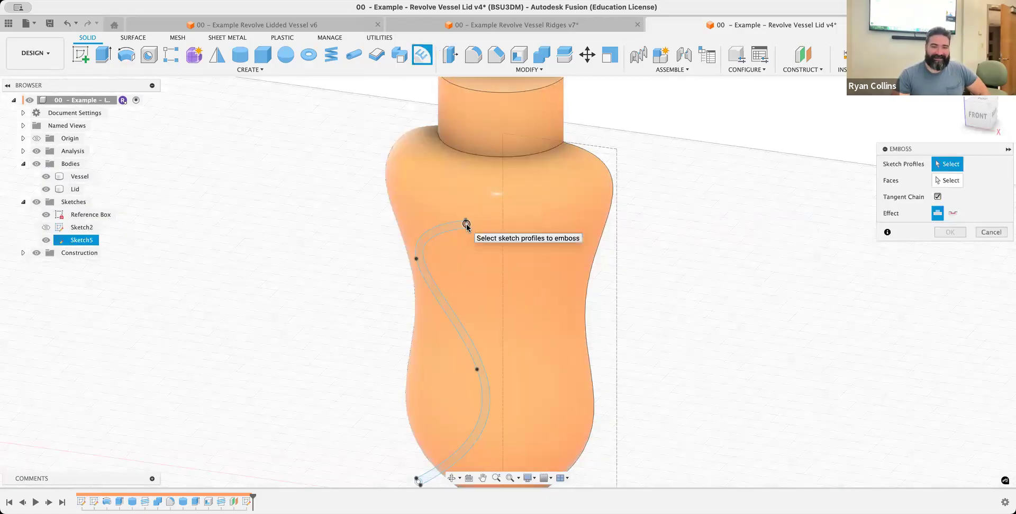
pyautogui.click(448, 313)
pyautogui.click(448, 311)
pyautogui.moveTo(422, 401); pyautogui.dragTo(429, 328, button='middle')
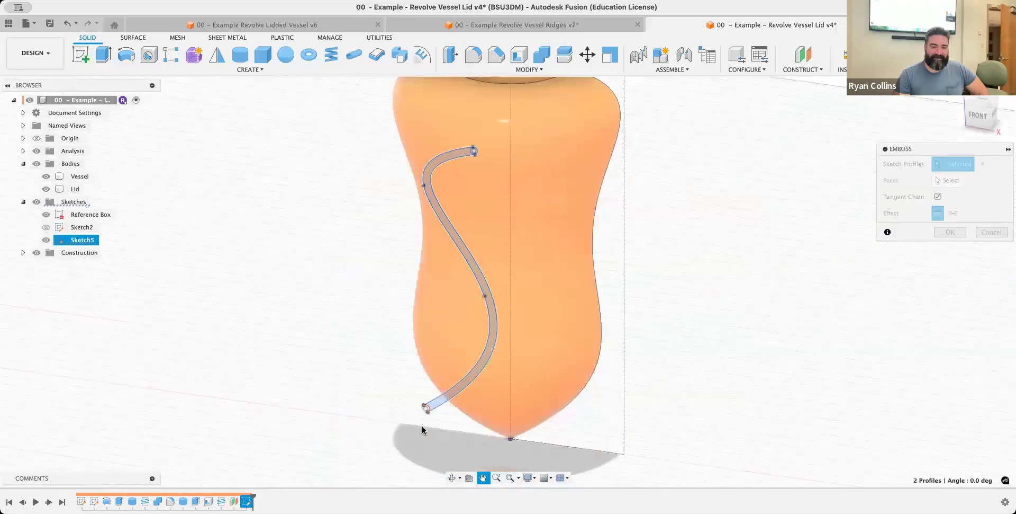
pyautogui.click(947, 181)
pyautogui.click(514, 187)
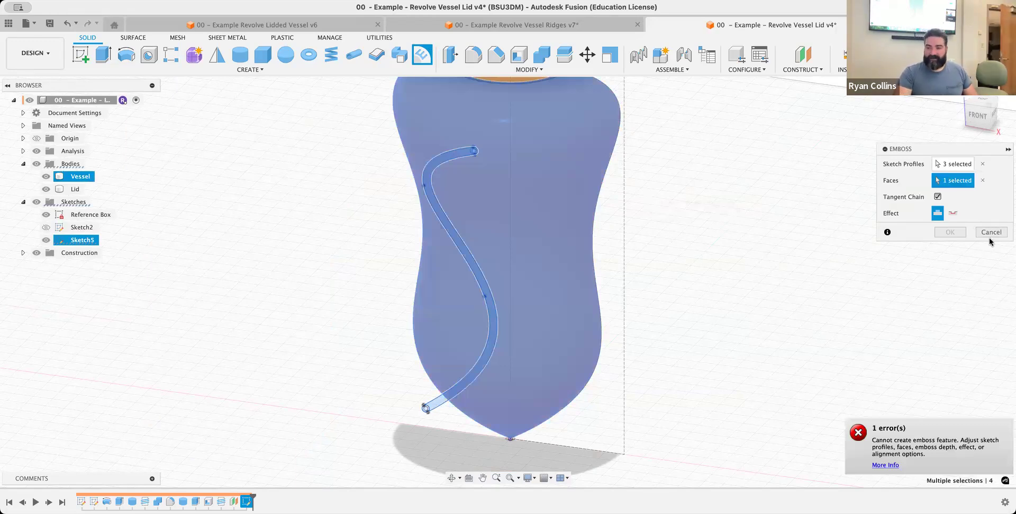
pyautogui.press('Escape')
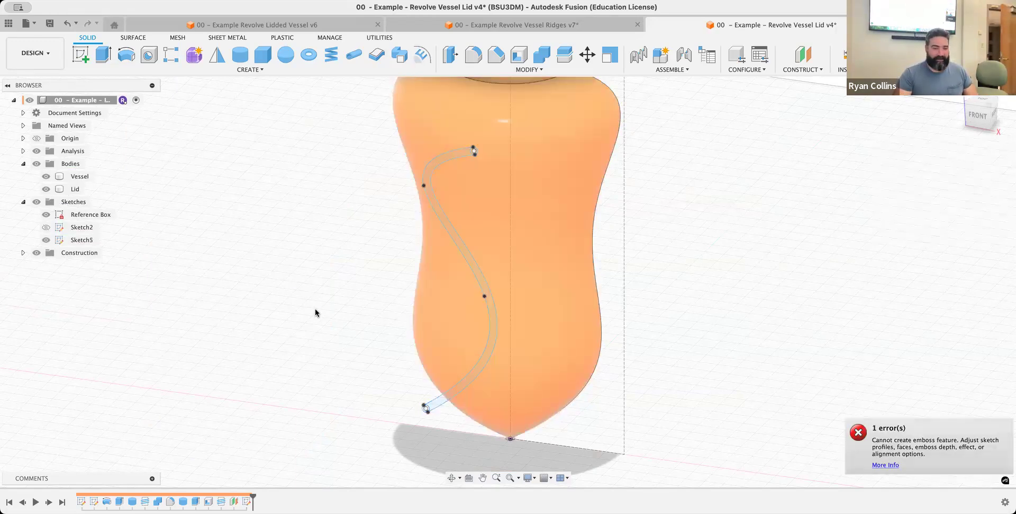
# Reopen the strip sketch on the offset plane and delete all of its geometry
pyautogui.rightClick(246, 501)
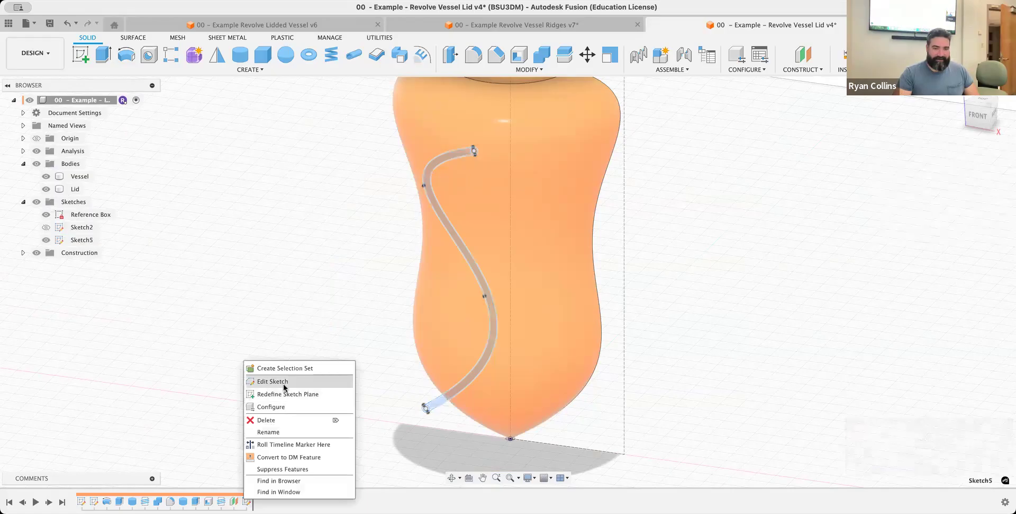
pyautogui.click(272, 381)
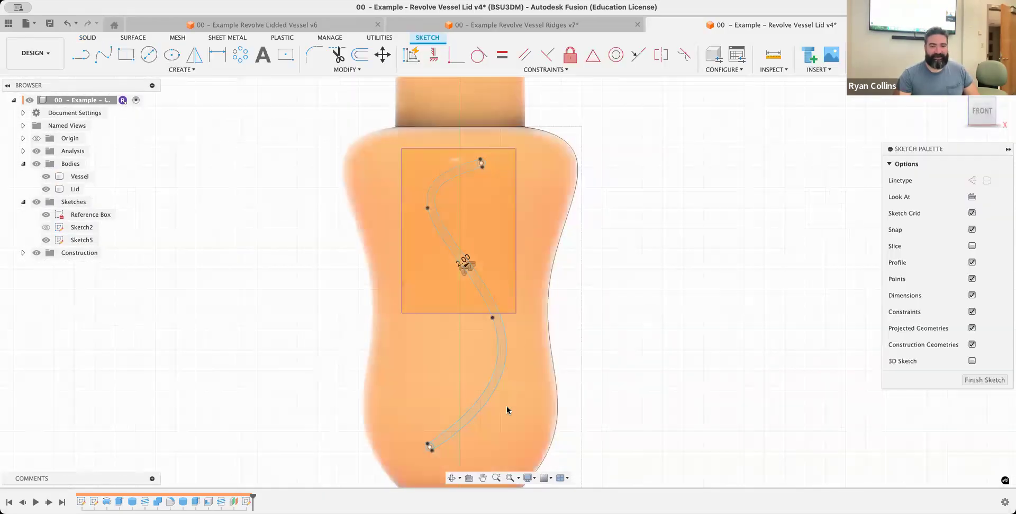
pyautogui.press('super+a')
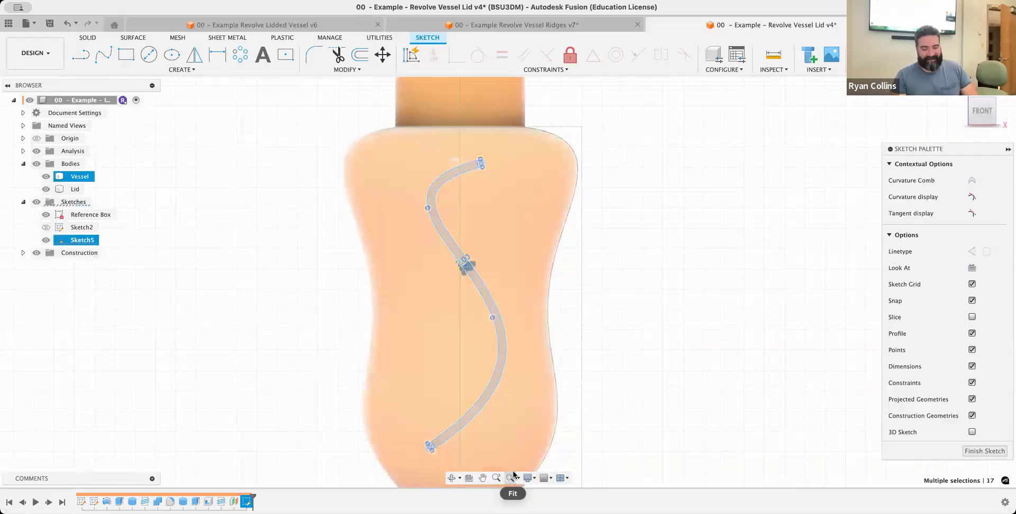
pyautogui.press('Delete')
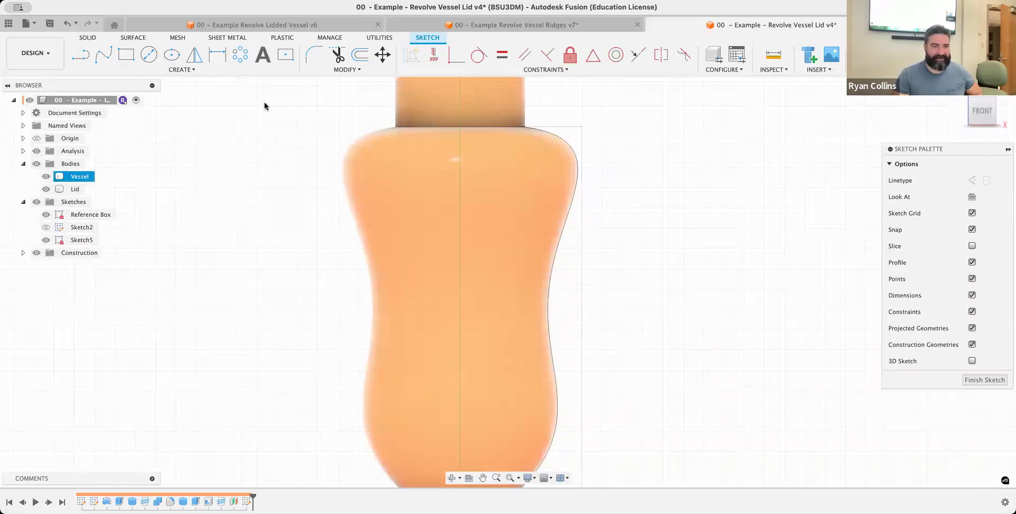
# Sketch a 5 mm diameter circle over the upper part of the vessel, left of the central axis
pyautogui.press('c')
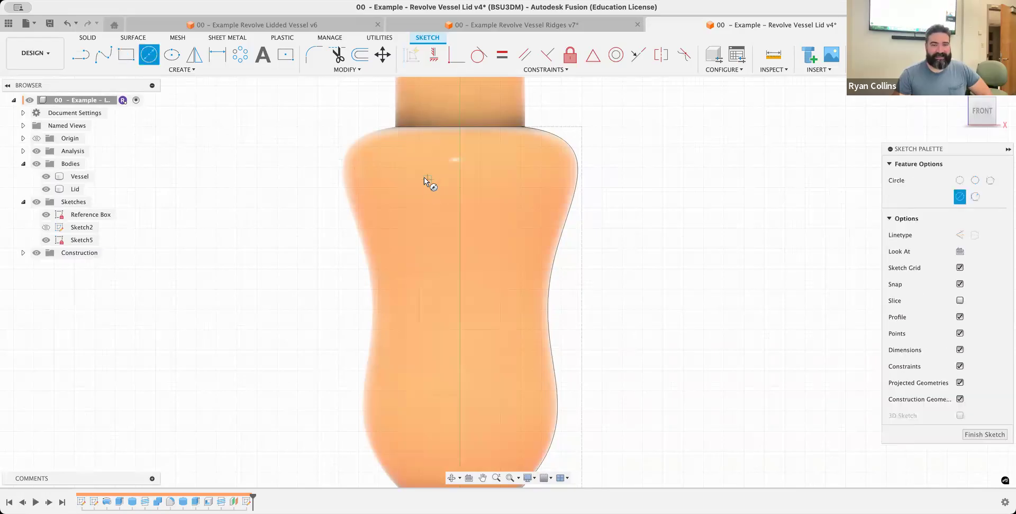
pyautogui.click(424, 180)
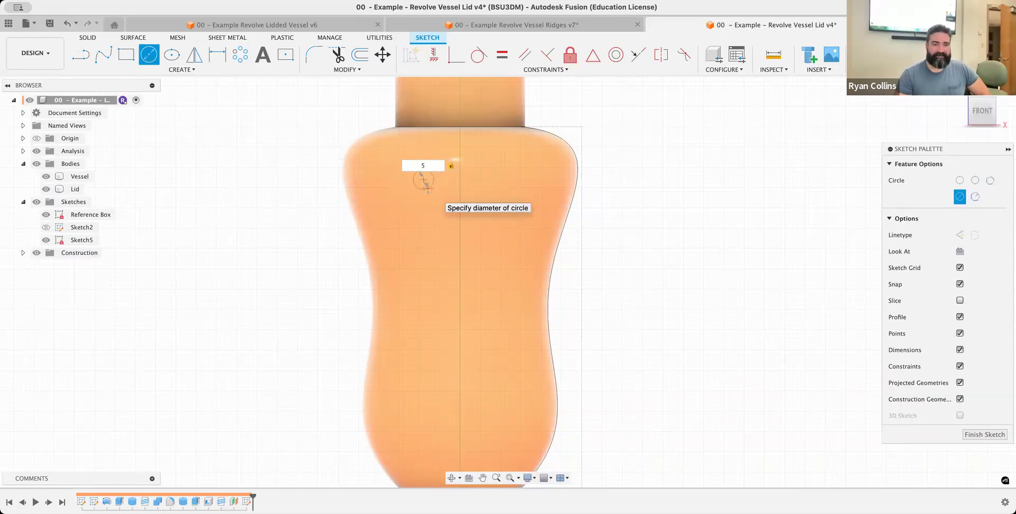
pyautogui.press('Return')
pyautogui.rightClick(472, 292)
pyautogui.click(471, 255)
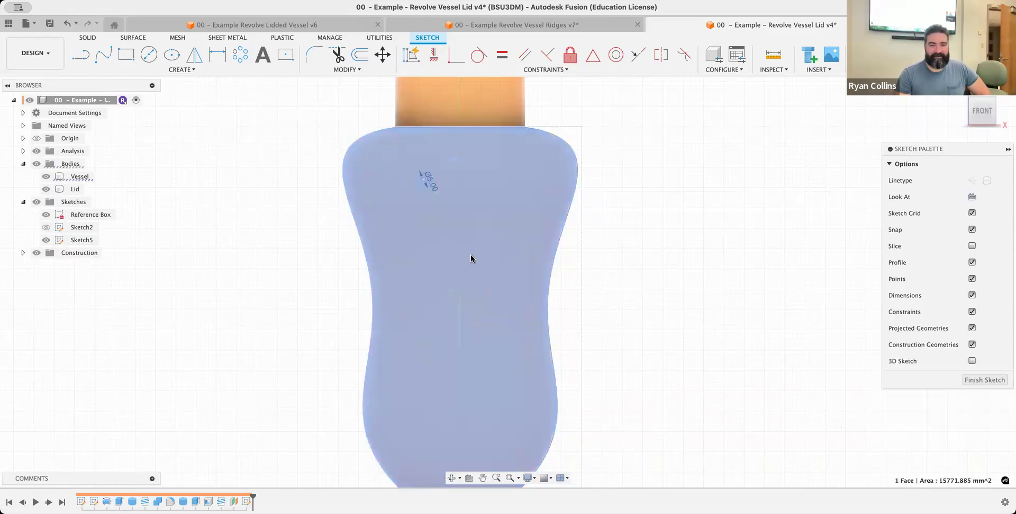
# Add a 10 mm diameter circle lower down, right of the central axis, and finish the sketch
pyautogui.press('c')
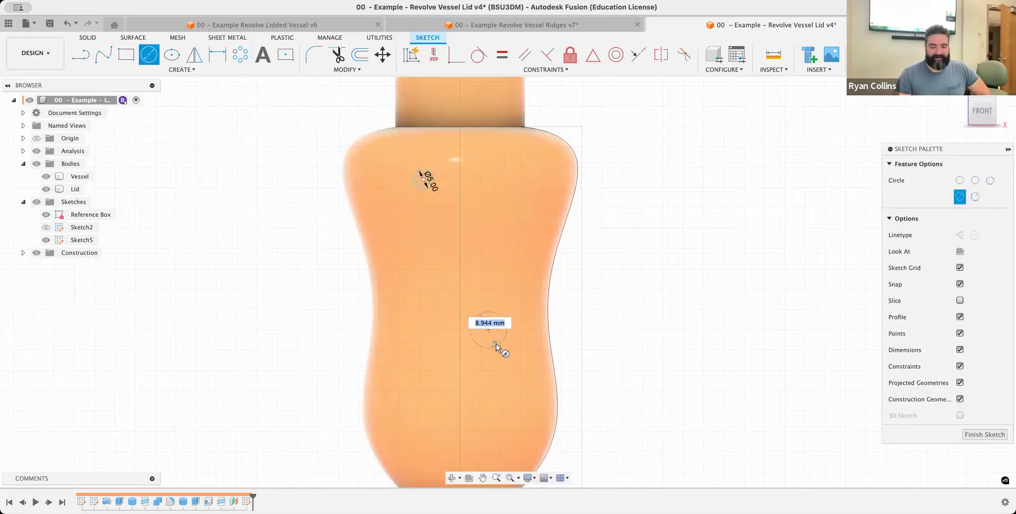
pyautogui.write('10')
pyautogui.press('Tab')
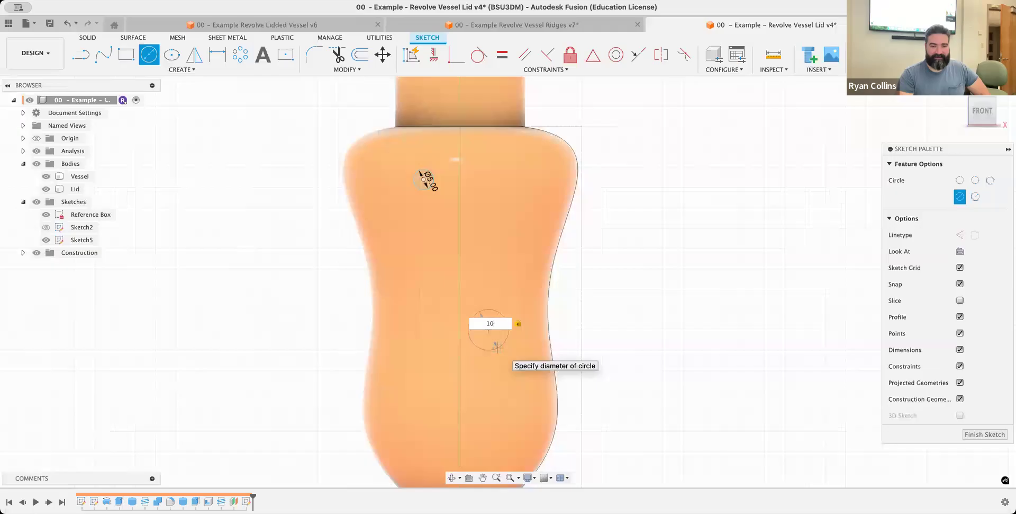
pyautogui.press('Return')
pyautogui.keyDown('shift'); pyautogui.moveTo(736, 212); pyautogui.dragTo(714, 229, button='middle'); pyautogui.keyUp('shift')
# Set up an Emboss of both circles onto the vessel's outer face with a 2 mm depth
pyautogui.press('e')
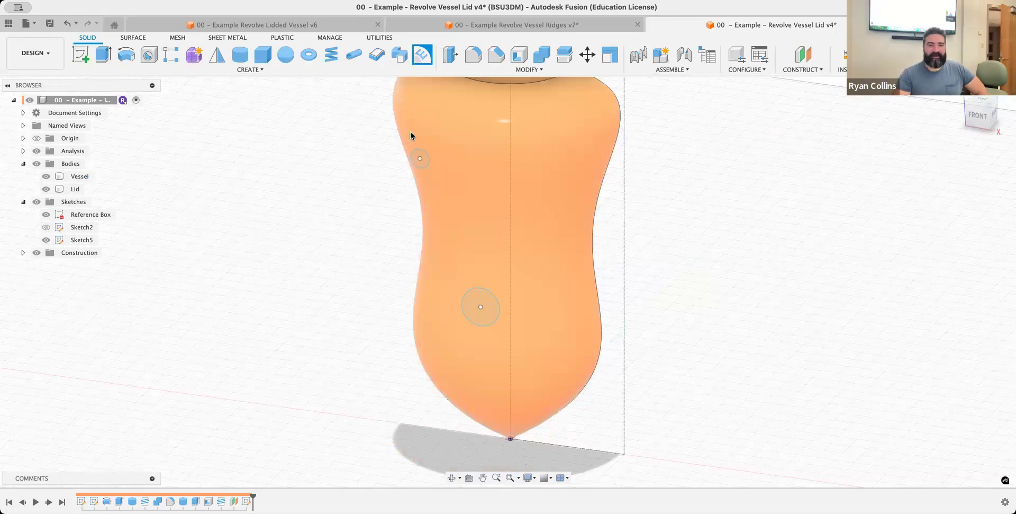
pyautogui.click(421, 156)
pyautogui.click(479, 305)
pyautogui.click(955, 181)
pyautogui.click(495, 209)
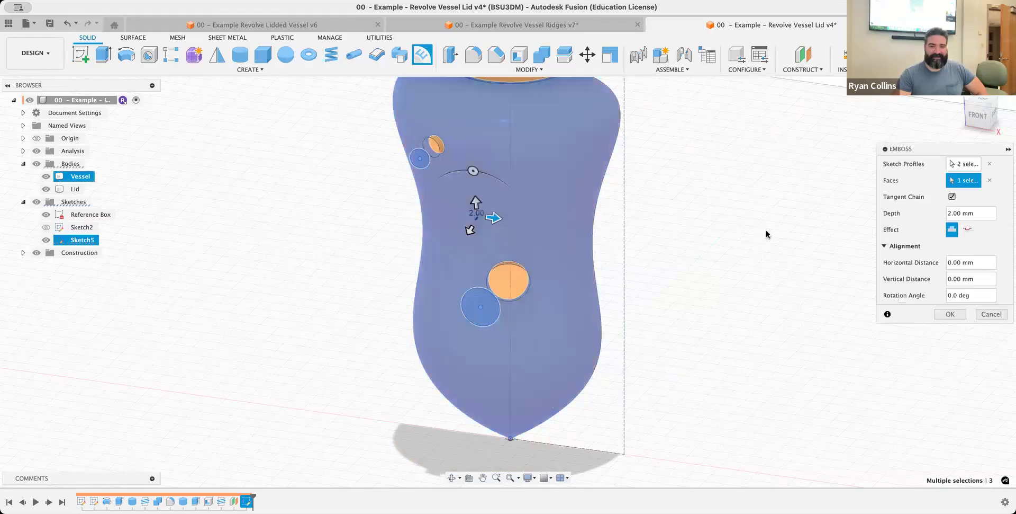
# Inspect the raised circles from the side, try the deboss effect, and apply the feature with the emboss effect at 2 mm depth
pyautogui.keyDown('shift'); pyautogui.moveTo(739, 246); pyautogui.dragTo(697, 242, button='middle'); pyautogui.keyUp('shift')
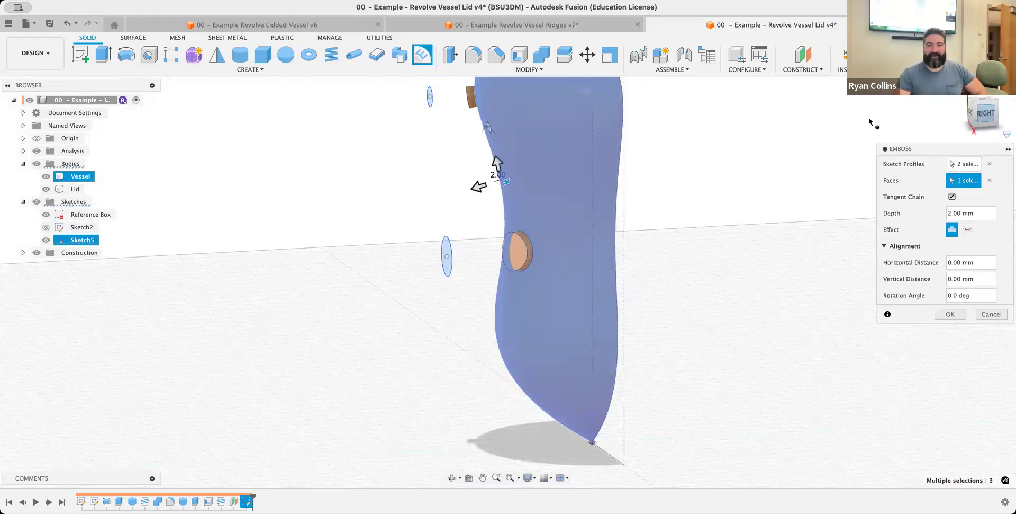
pyautogui.moveTo(491, 116); pyautogui.dragTo(508, 297, button='middle')
pyautogui.scroll(8, 510, 303)
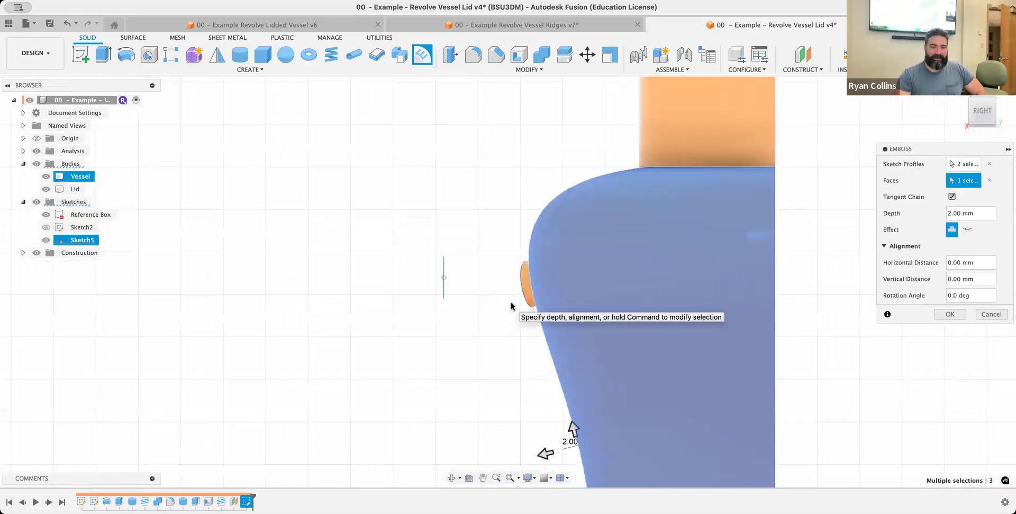
pyautogui.keyDown('shift'); pyautogui.moveTo(520, 294); pyautogui.dragTo(526, 300, button='middle'); pyautogui.keyUp('shift')
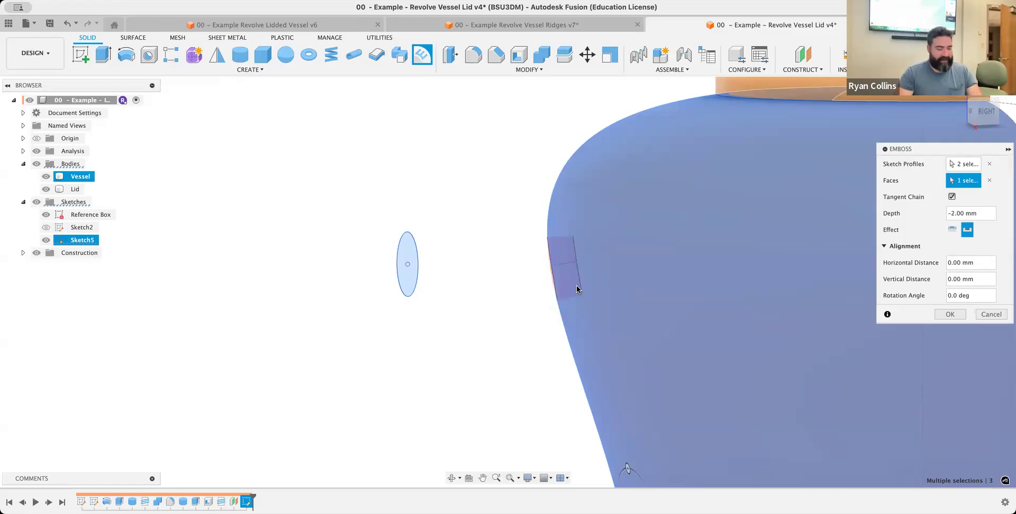
pyautogui.moveTo(620, 286)
pyautogui.keyDown('shift'); pyautogui.mouseDown(button='middle')
pyautogui.moveTo(643, 285)
pyautogui.moveTo(629, 289)
pyautogui.mouseUp(button='middle'); pyautogui.keyUp('shift')
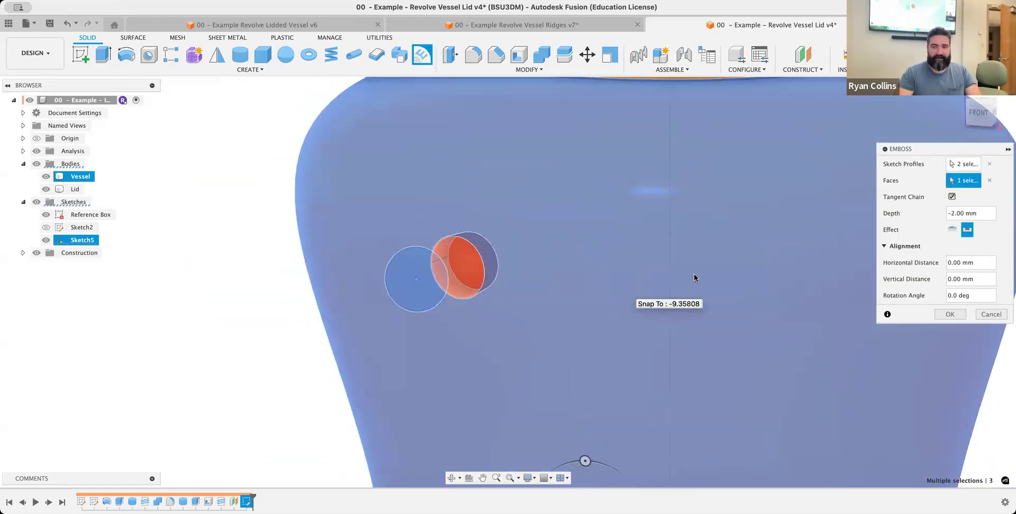
pyautogui.click(952, 229)
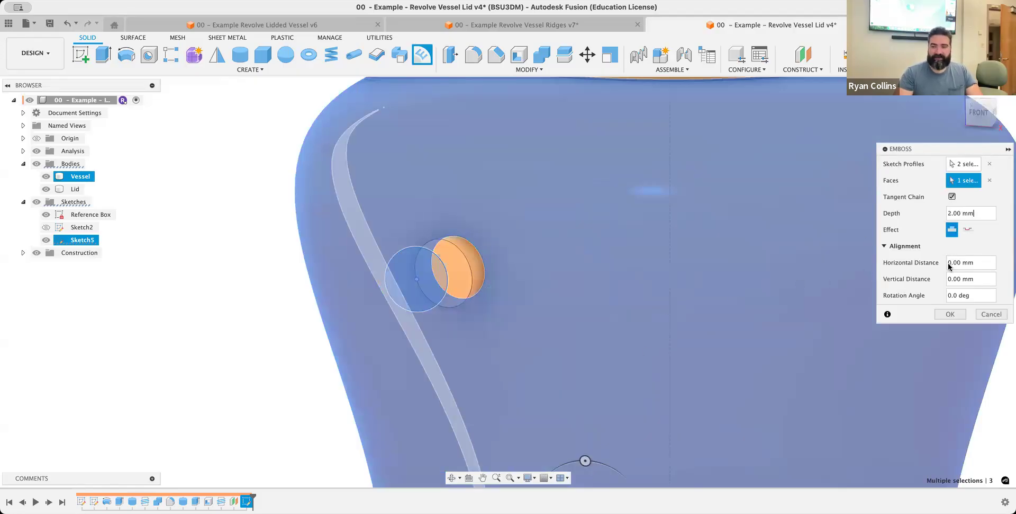
pyautogui.click(962, 313)
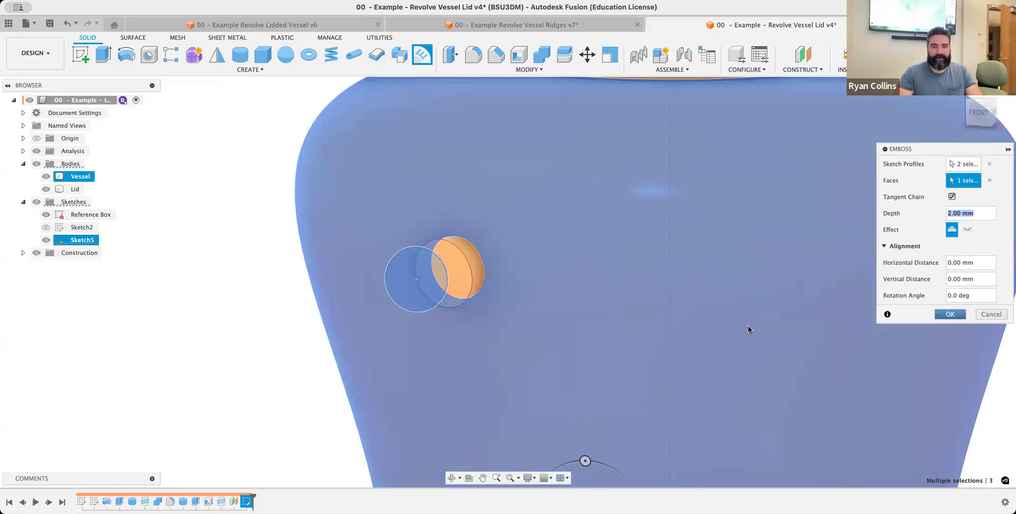
# Fillet the base edges where both raised circles meet the vessel with a 1 mm radius
pyautogui.keyDown('shift'); pyautogui.moveTo(549, 336); pyautogui.dragTo(516, 336, button='middle'); pyautogui.keyUp('shift')
pyautogui.click(473, 54)
pyautogui.click(500, 247)
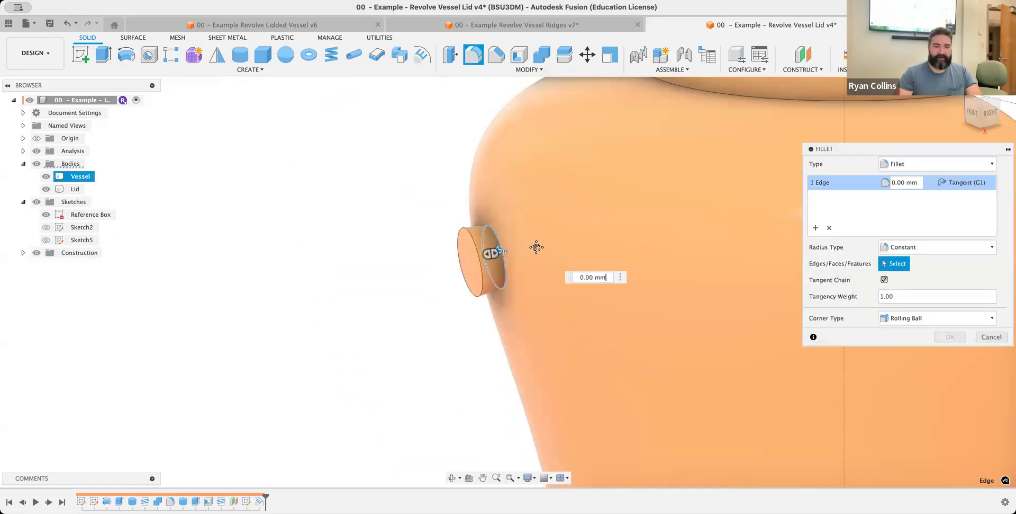
pyautogui.moveTo(522, 184); pyautogui.dragTo(528, 390, button='middle')
pyautogui.scroll(1, 529, 389)
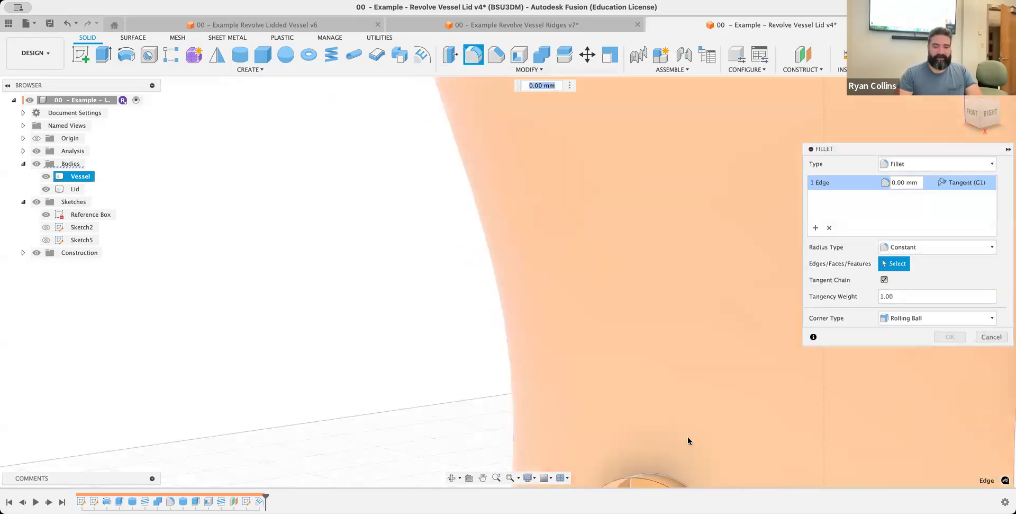
pyautogui.keyDown('shift'); pyautogui.moveTo(687, 438); pyautogui.dragTo(661, 441, button='middle'); pyautogui.keyUp('shift')
pyautogui.moveTo(628, 370); pyautogui.dragTo(648, 390, button='middle')
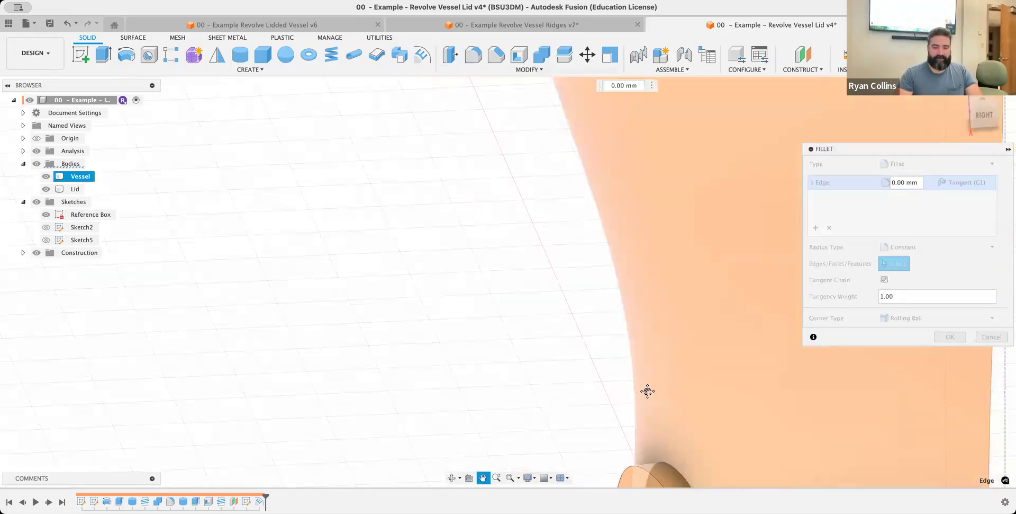
pyautogui.click(661, 395)
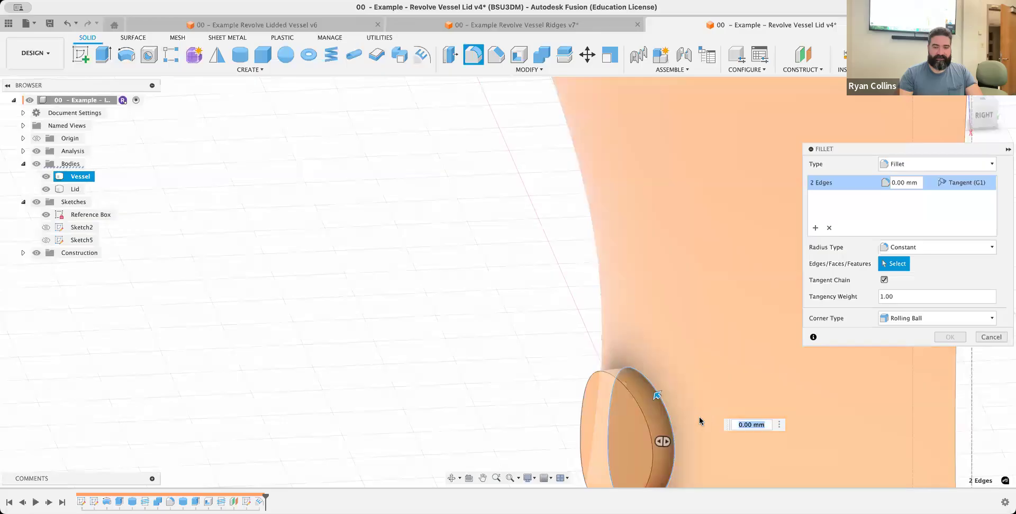
pyautogui.scroll(-1, 686, 419)
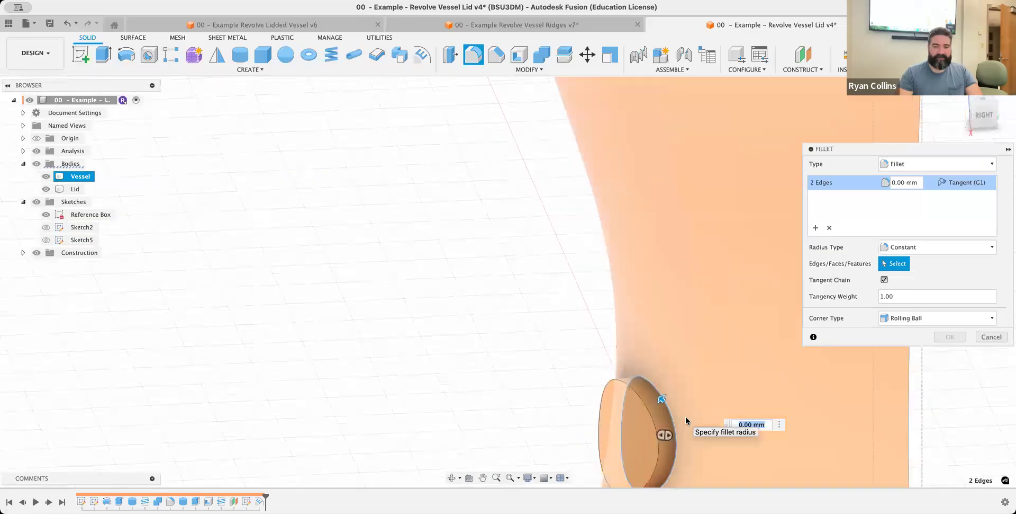
pyautogui.scroll(-2, 686, 420)
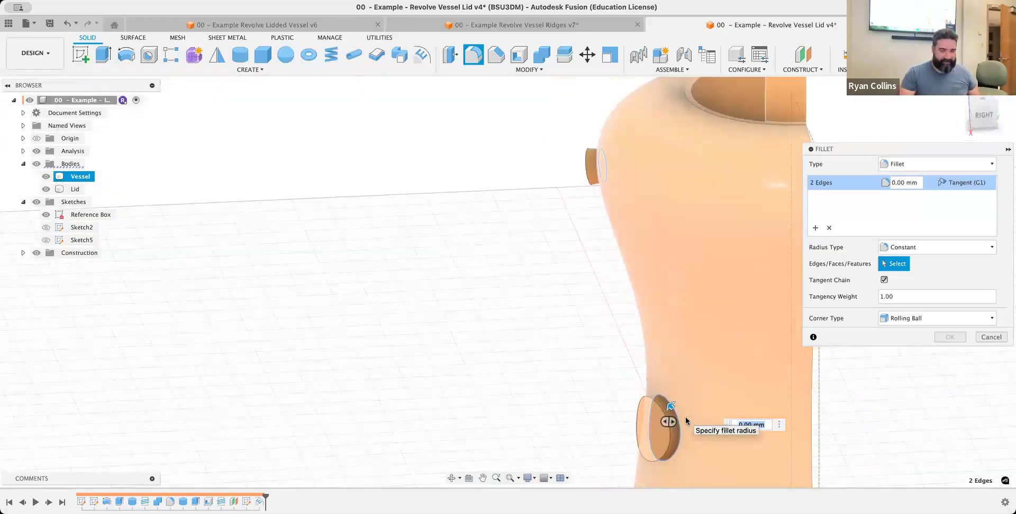
pyautogui.write('1')
pyautogui.press('Return')
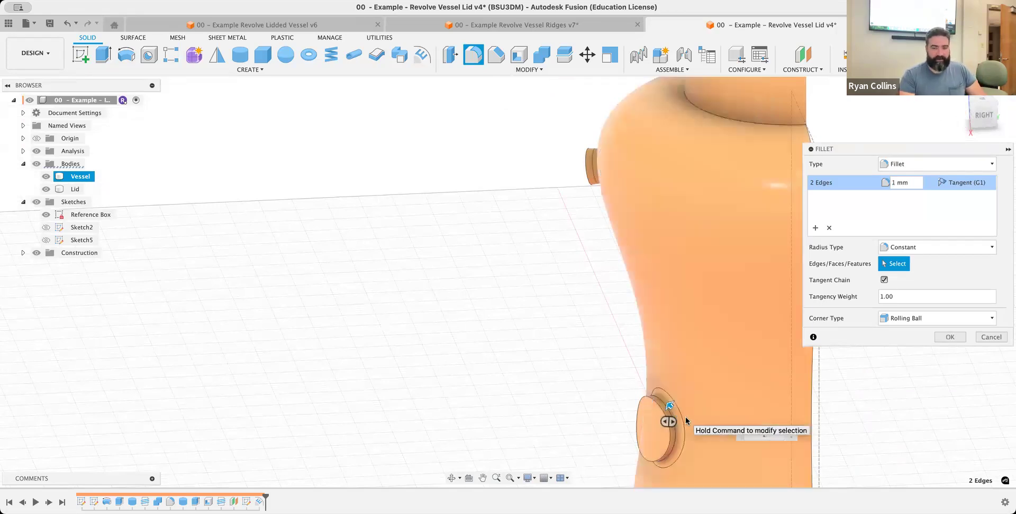
pyautogui.press('Return')
# Try to fillet the outer rim edges of both raised circles at 1 mm, and discard that edge selection
pyautogui.rightClick(541, 317)
pyautogui.click(544, 281)
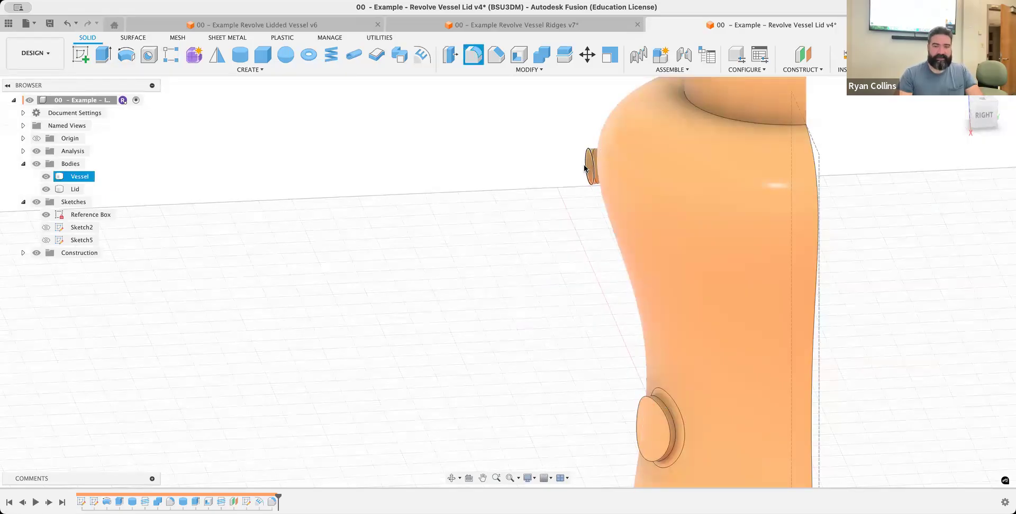
pyautogui.click(660, 409)
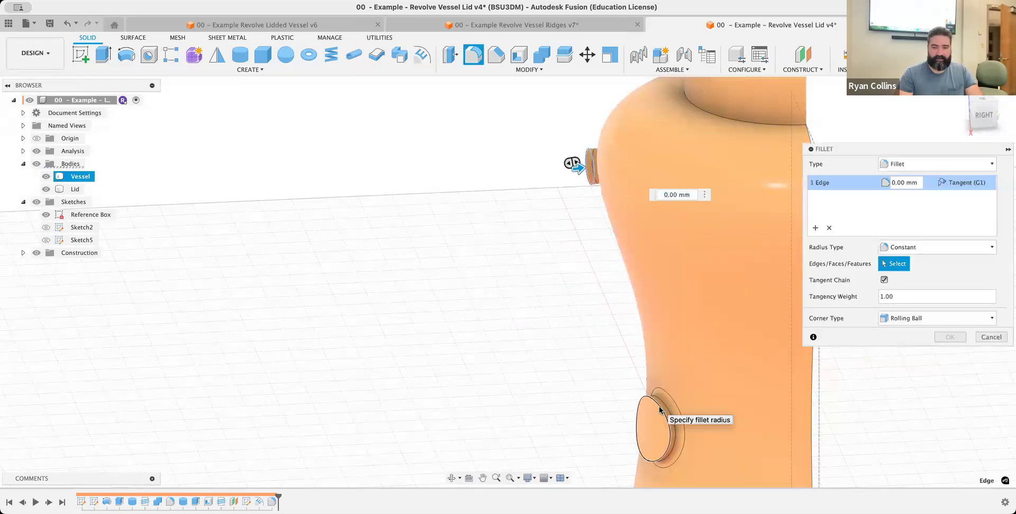
pyautogui.click(660, 408)
pyautogui.write('1')
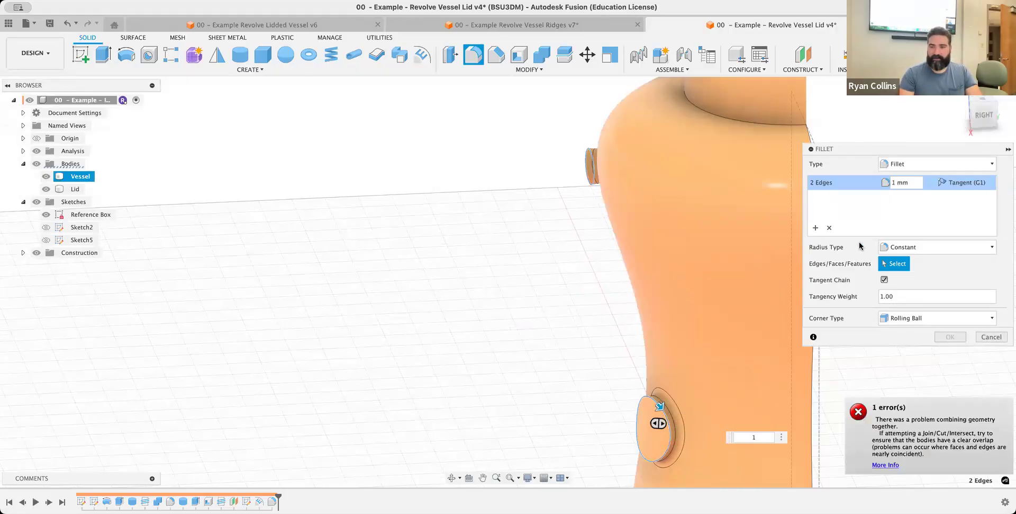
pyautogui.click(829, 228)
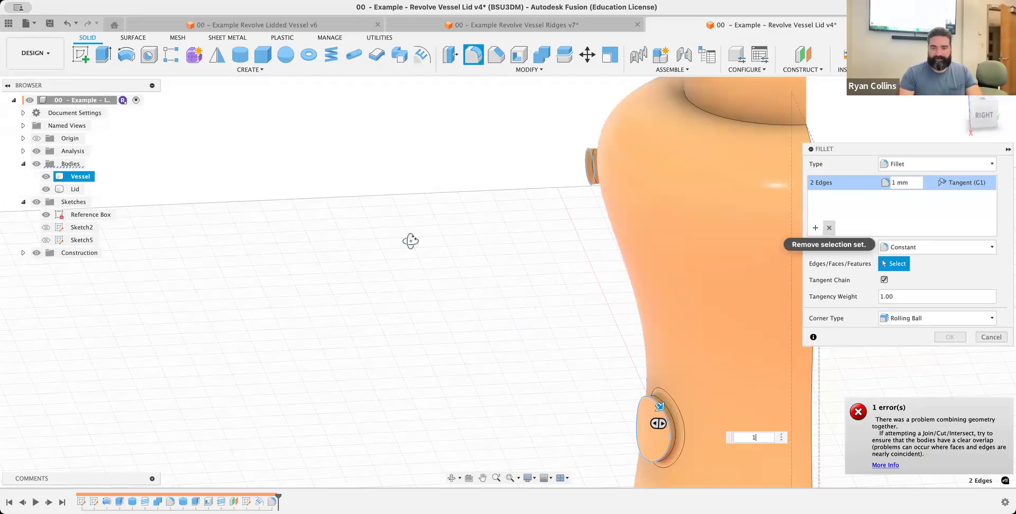
# Fillet the outer rim edges of both raised circles with a 0.9 mm radius
pyautogui.keyDown('shift'); pyautogui.moveTo(424, 242); pyautogui.dragTo(551, 195, button='middle'); pyautogui.keyUp('shift')
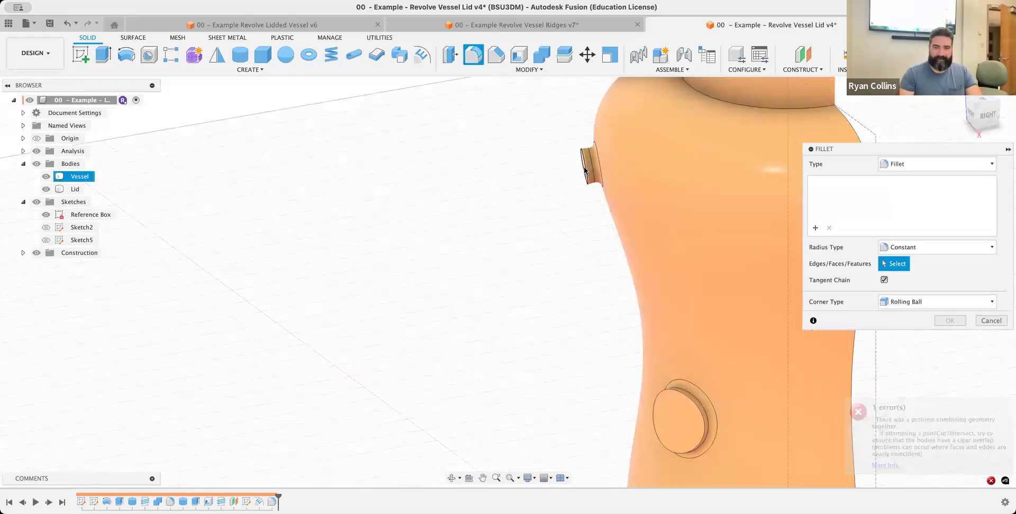
pyautogui.click(682, 399)
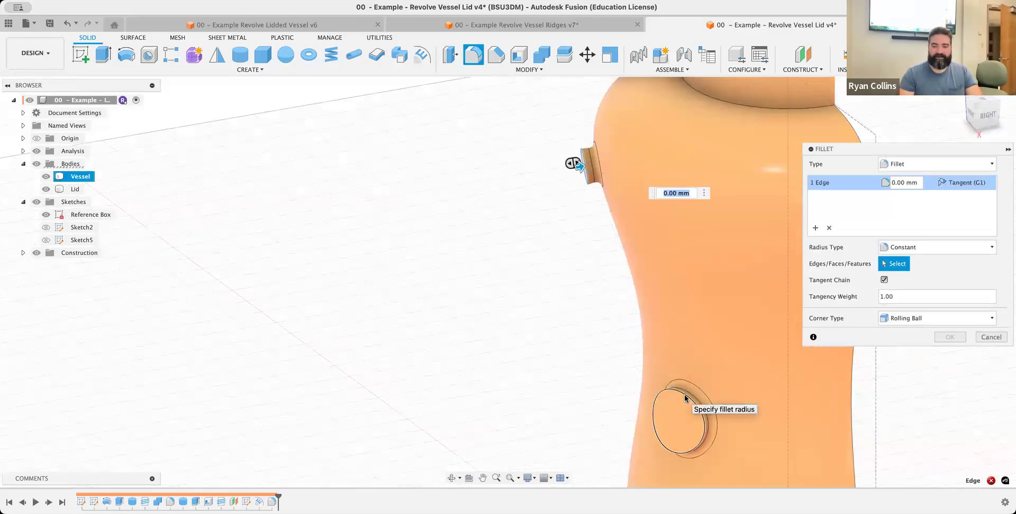
pyautogui.press('BackSpace')
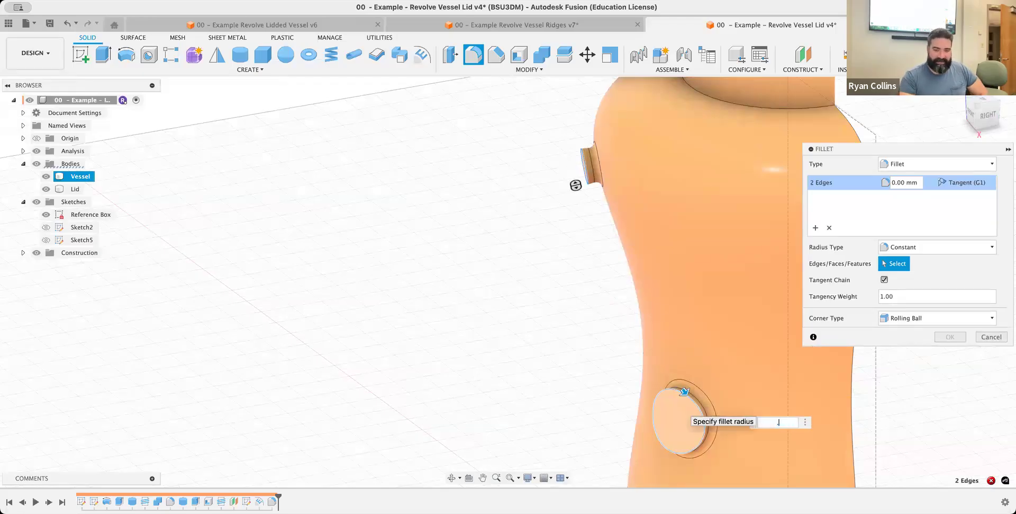
pyautogui.write('.9')
pyautogui.press('Return')
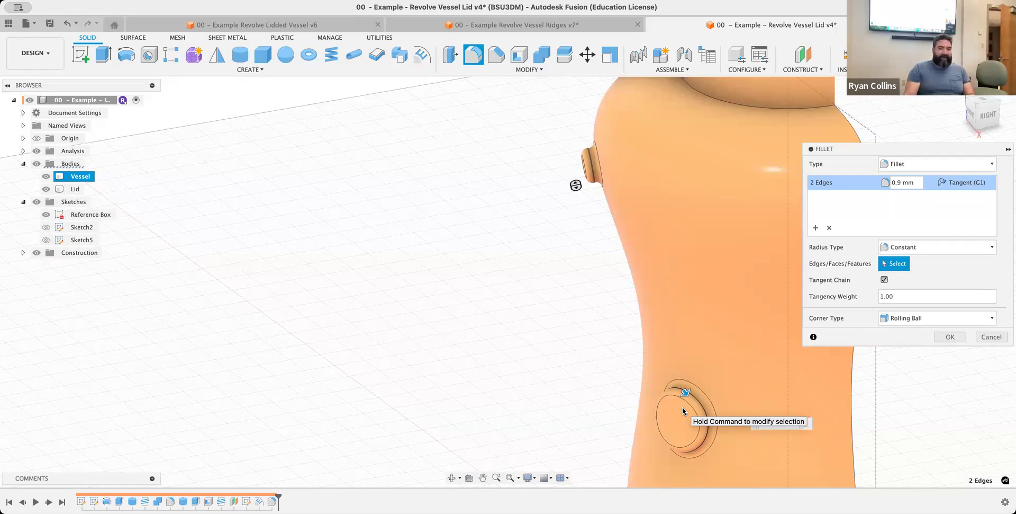
pyautogui.click(959, 338)
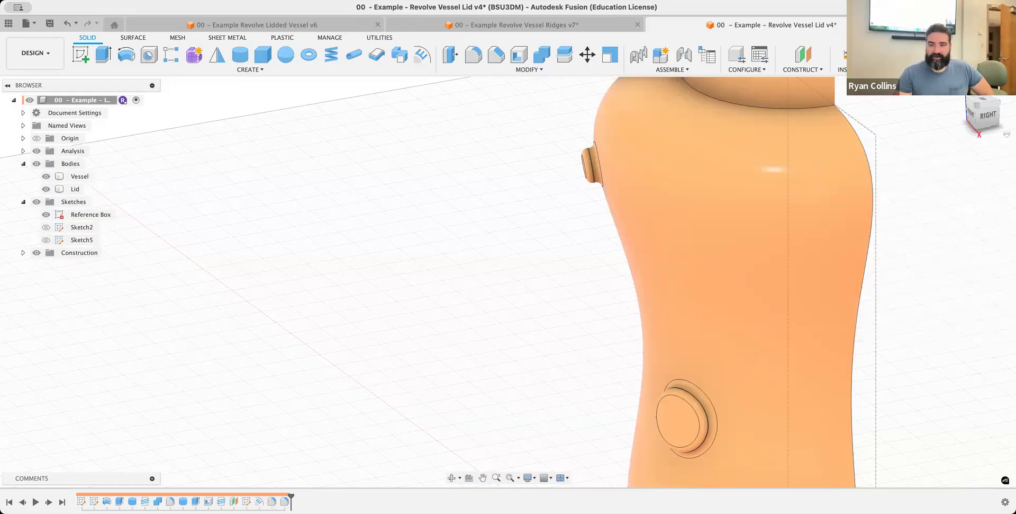
# Start a Circular Pattern with the object type set to Features
pyautogui.click(959, 92)
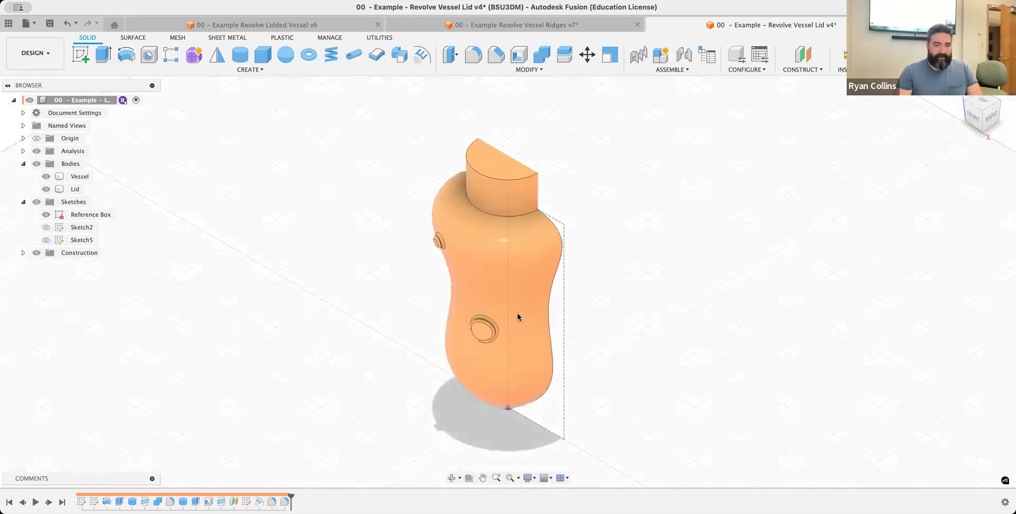
pyautogui.click(257, 70)
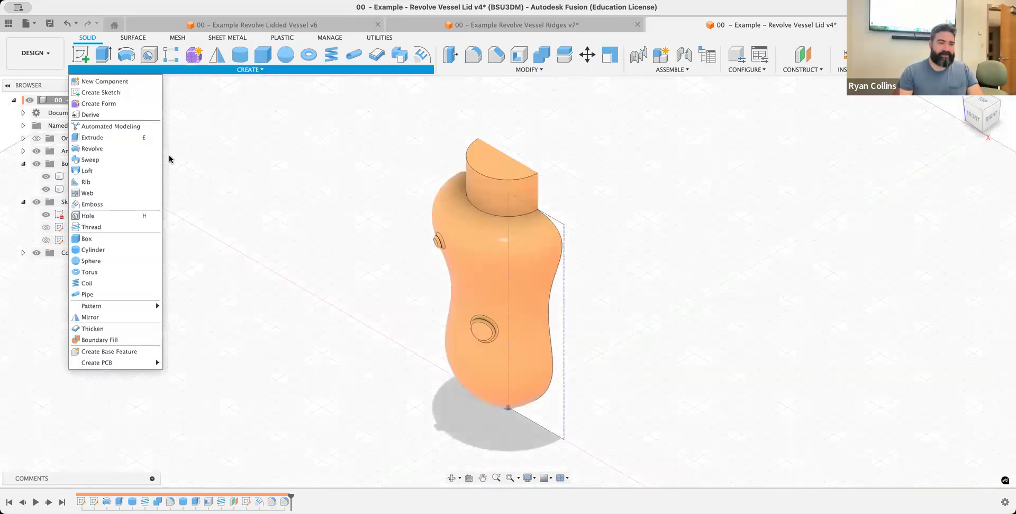
pyautogui.moveTo(122, 306)
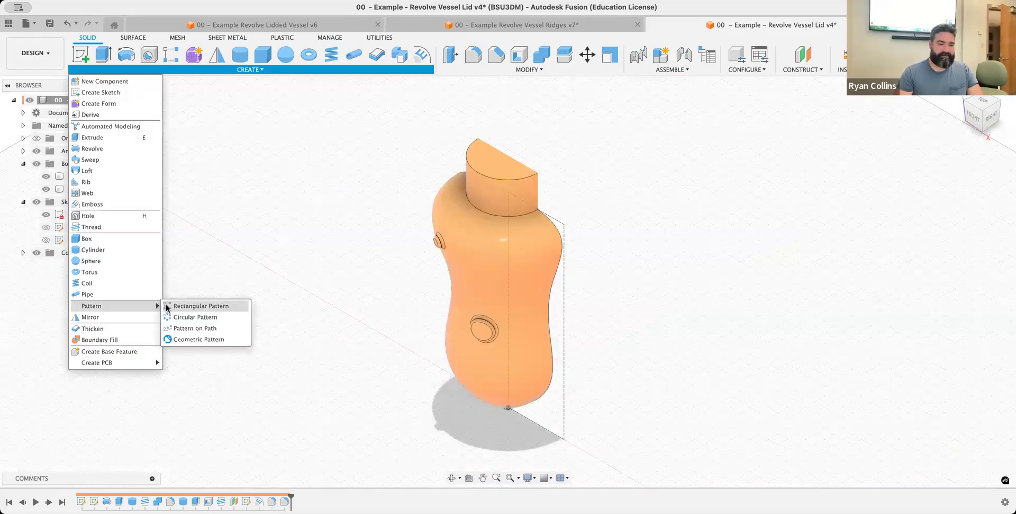
pyautogui.click(191, 316)
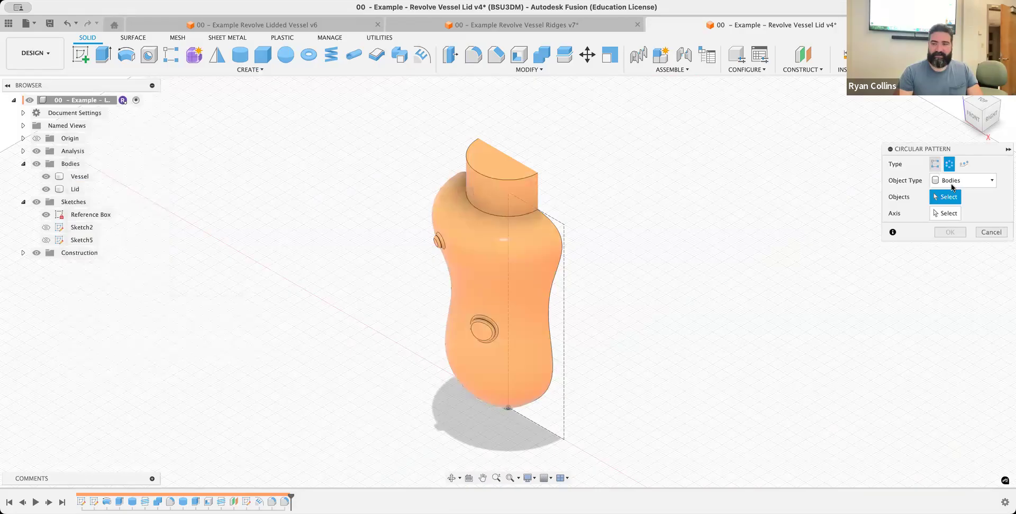
pyautogui.click(964, 180)
pyautogui.click(956, 217)
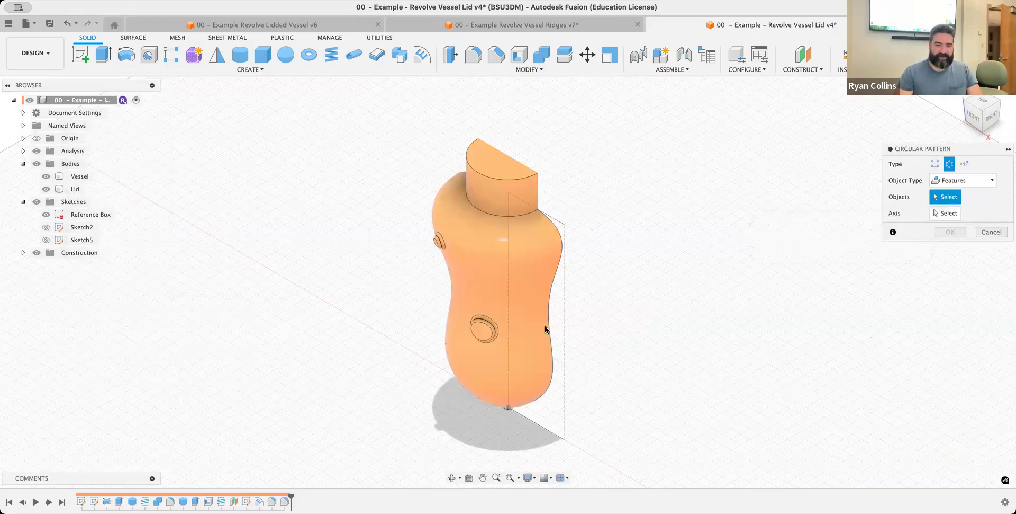
# Choose the emboss and its two fillets as the features to pattern
pyautogui.scroll(-5, 440, 238)
pyautogui.scroll(7, 440, 238)
pyautogui.scroll(2, 440, 237)
pyautogui.click(440, 237)
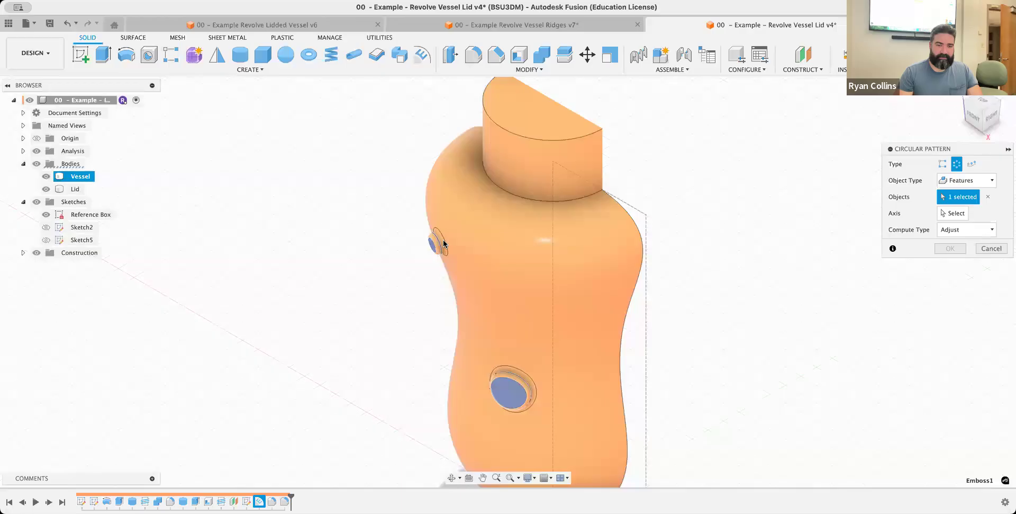
pyautogui.scroll(3, 443, 244)
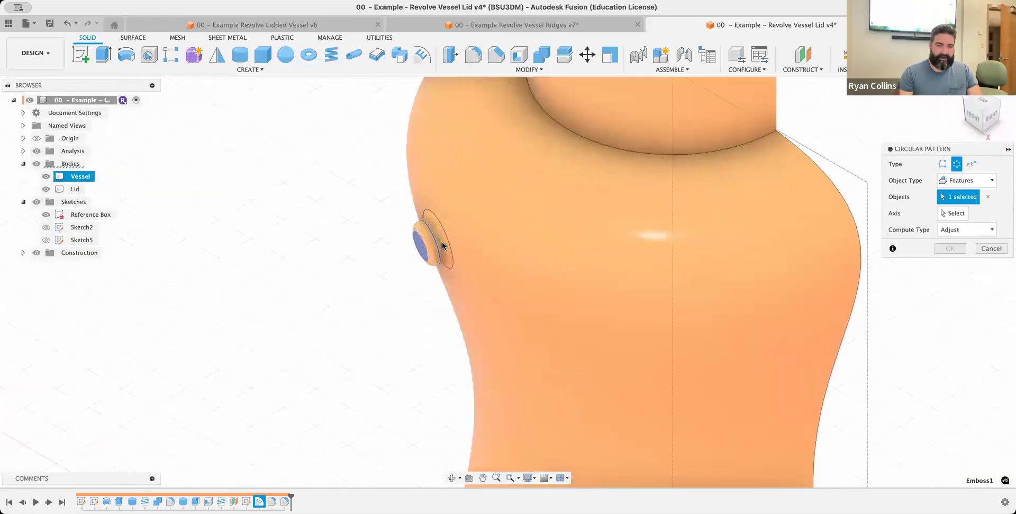
pyautogui.scroll(1, 443, 245)
pyautogui.click(436, 244)
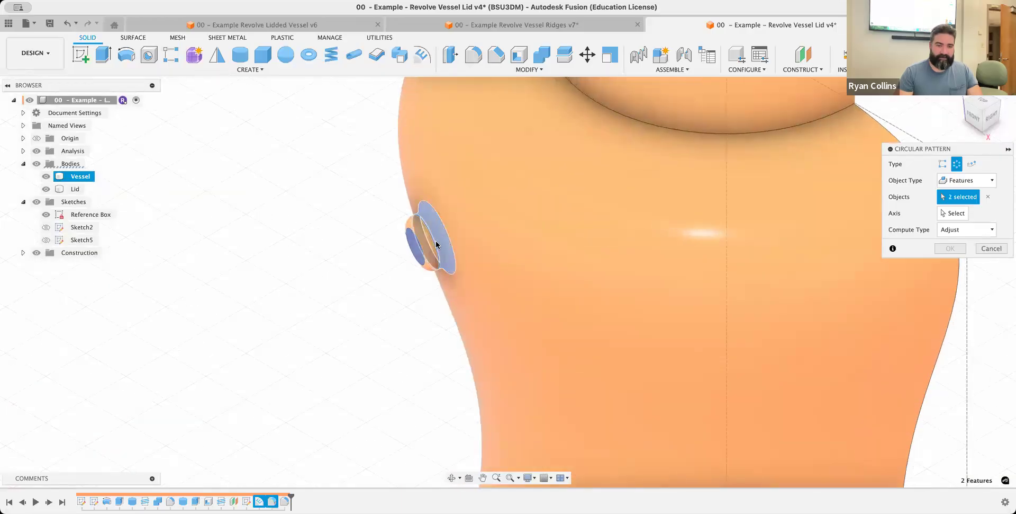
pyautogui.click(432, 247)
pyautogui.moveTo(519, 313); pyautogui.dragTo(352, 77, button='middle')
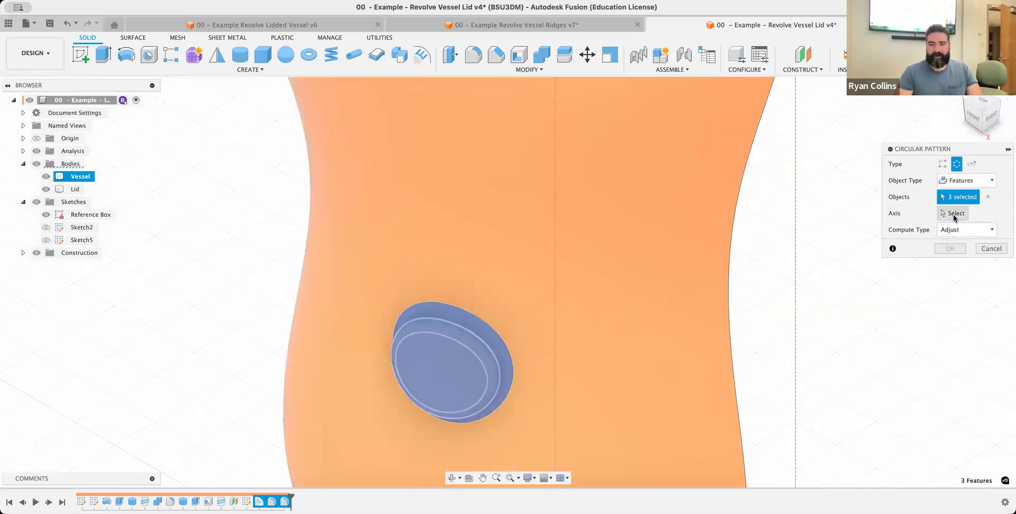
# Use the vertical center line of the reference box sketch as the pattern axis
pyautogui.click(956, 215)
pyautogui.scroll(-6, 526, 311)
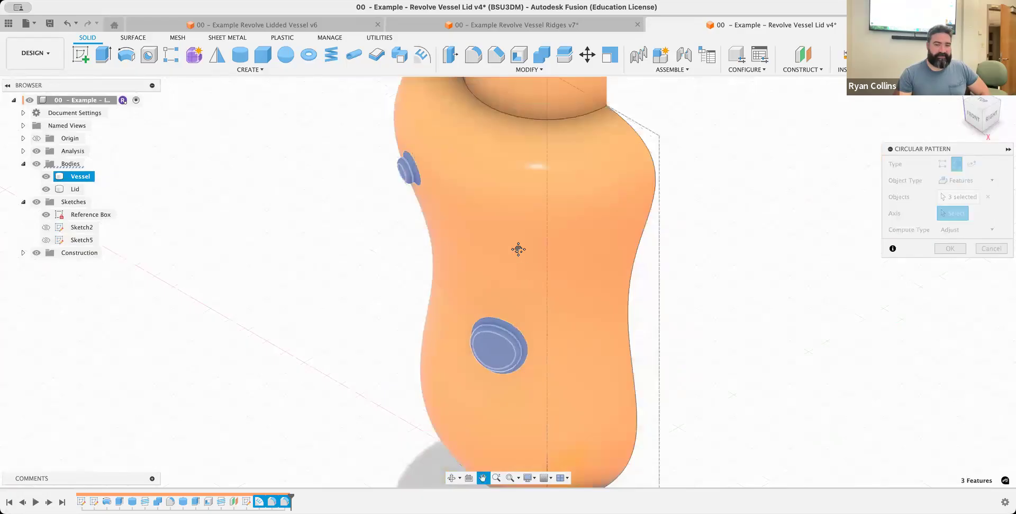
pyautogui.moveTo(519, 249); pyautogui.dragTo(472, 101, button='middle')
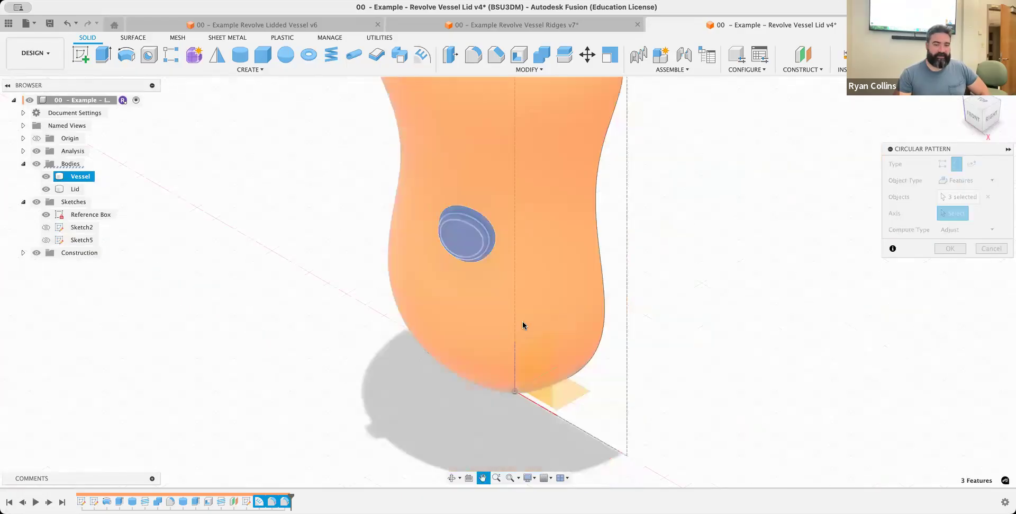
pyautogui.click(500, 302)
# Hide the section analysis and check the pattern preview around the whole vessel
pyautogui.moveTo(653, 273); pyautogui.dragTo(609, 446, button='middle')
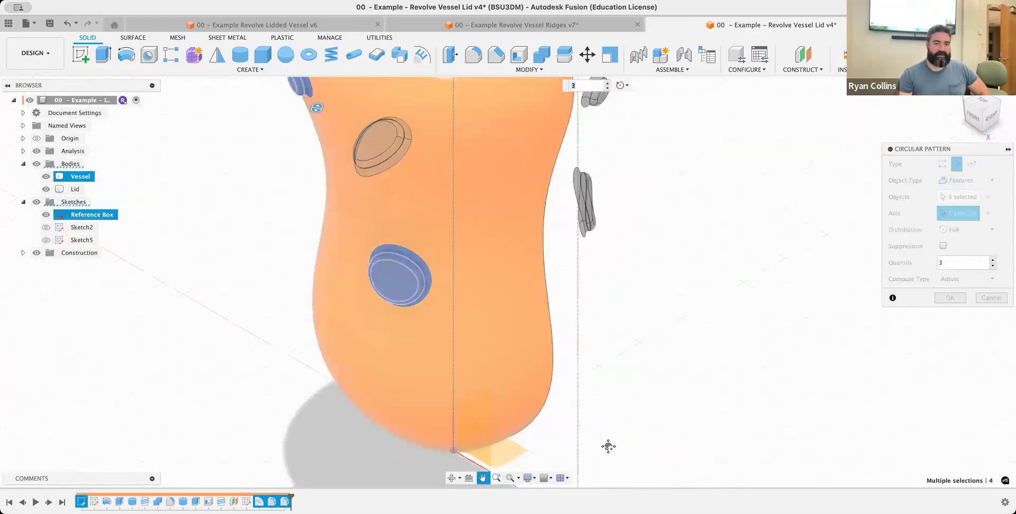
pyautogui.scroll(5, 610, 447)
pyautogui.scroll(-2, 610, 447)
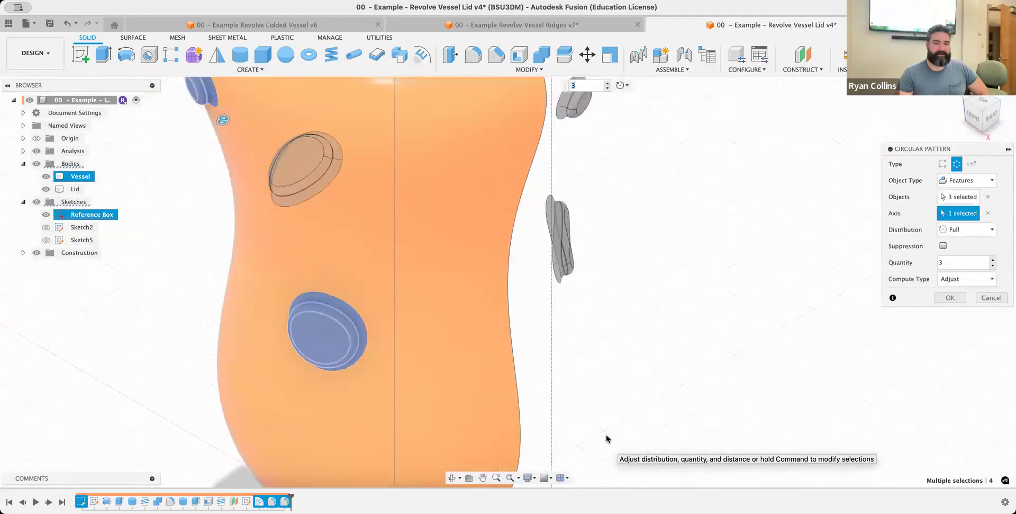
pyautogui.scroll(-5, 608, 439)
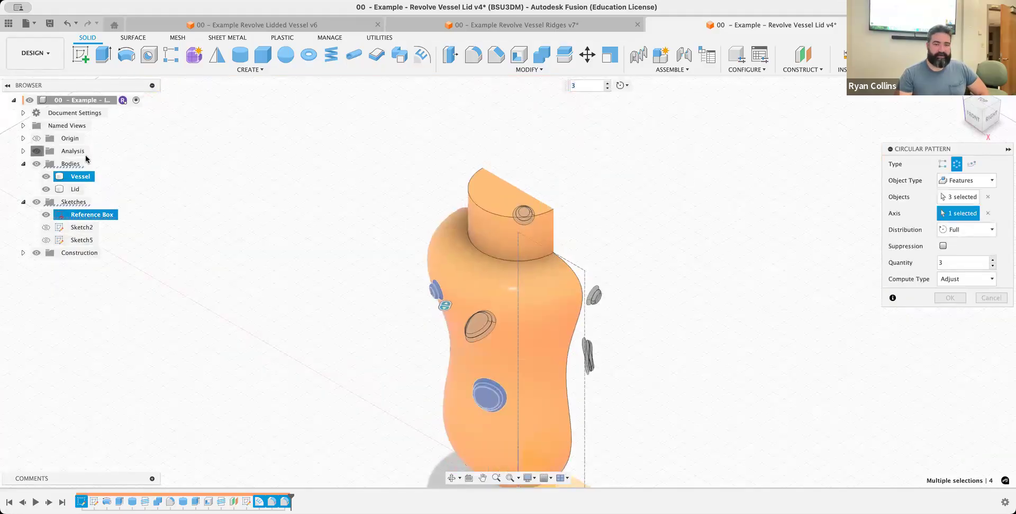
pyautogui.keyDown('shift'); pyautogui.moveTo(594, 325); pyautogui.dragTo(669, 332, button='middle'); pyautogui.keyUp('shift')
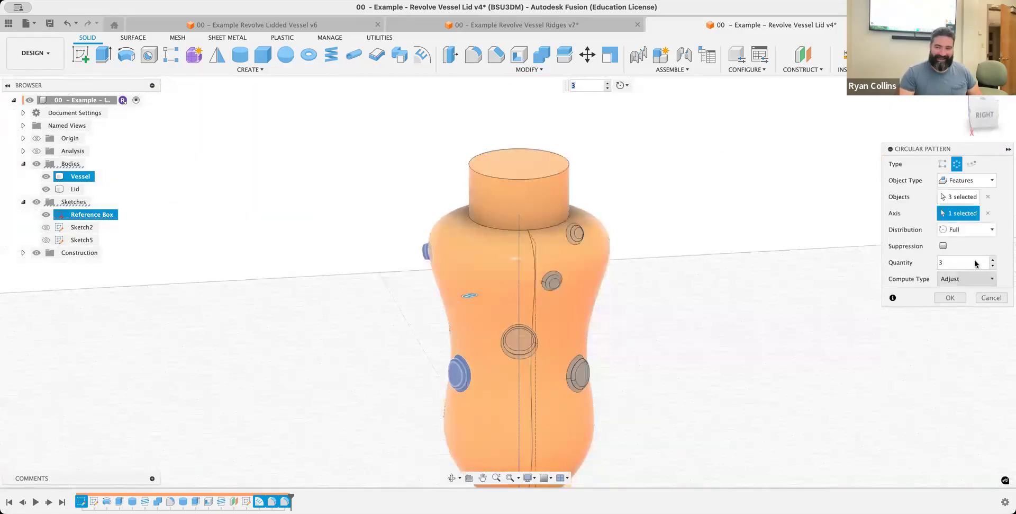
# Increase the circular pattern quantity to 9 and view the preview from the front
pyautogui.click(993, 260)
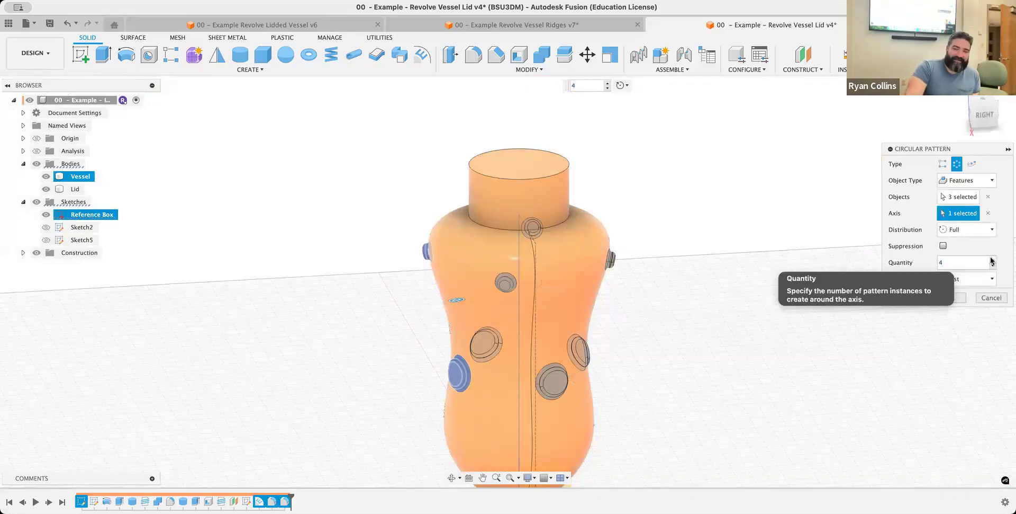
pyautogui.click(992, 260)
pyautogui.click(993, 259)
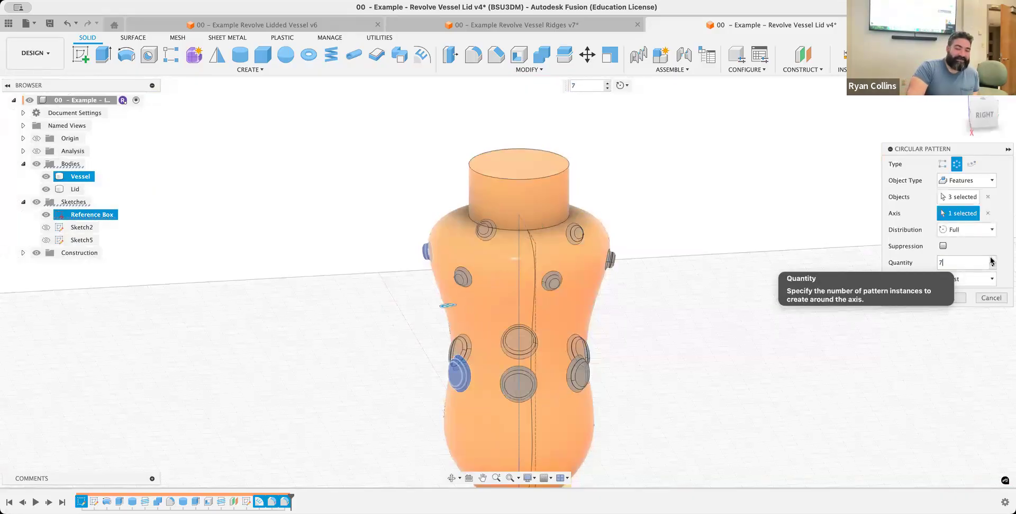
pyautogui.click(993, 259)
pyautogui.click(993, 259)
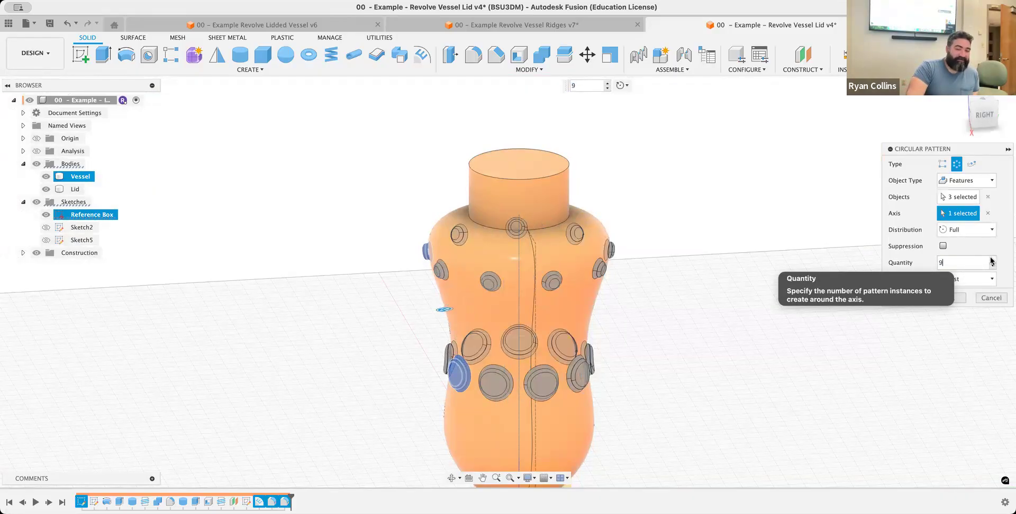
pyautogui.moveTo(555, 335)
pyautogui.keyDown('shift'); pyautogui.mouseDown(button='middle')
pyautogui.moveTo(583, 329)
pyautogui.moveTo(555, 336)
pyautogui.mouseUp(button='middle'); pyautogui.keyUp('shift')
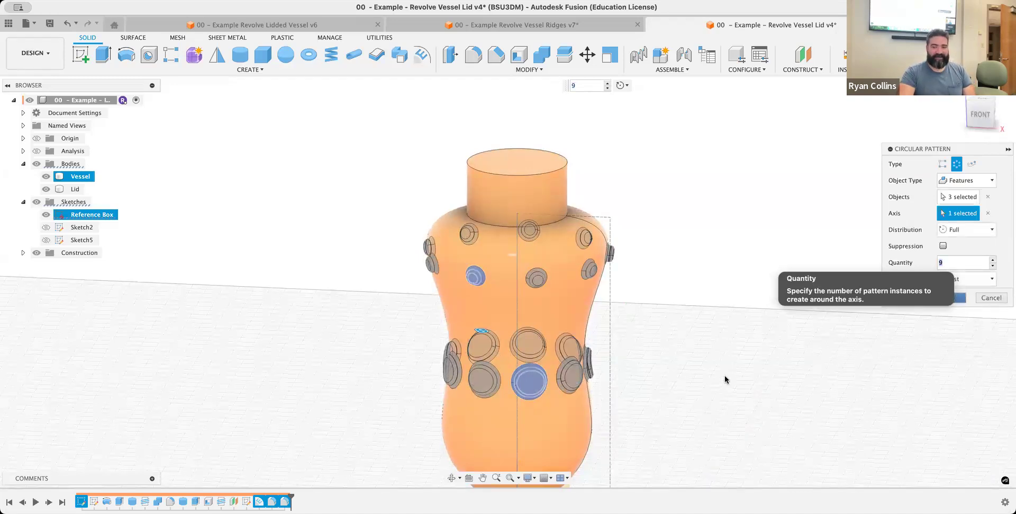
# Finish the circular pattern of the embossed circles and save a new version with the description "Emb"
pyautogui.press('Return')
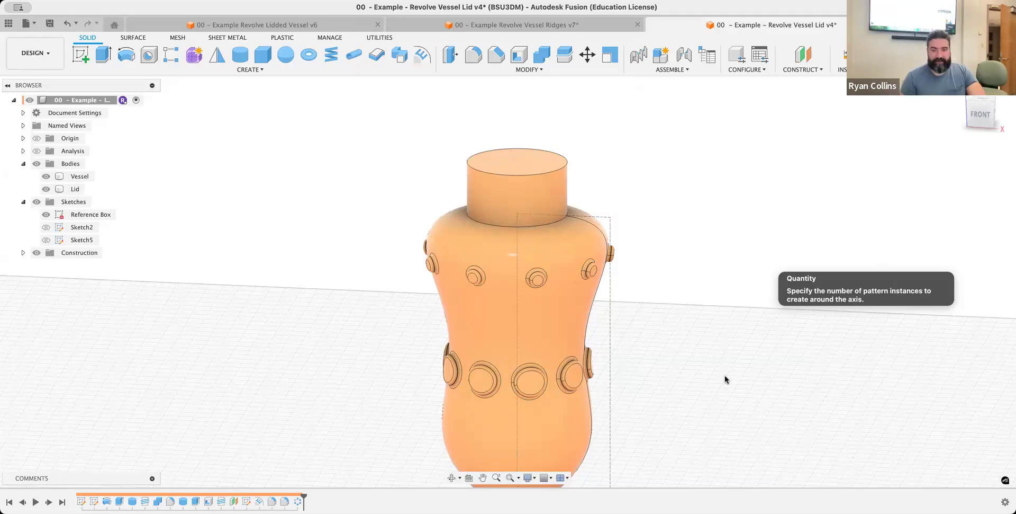
pyautogui.press('super+s')
pyautogui.write('Emboss')
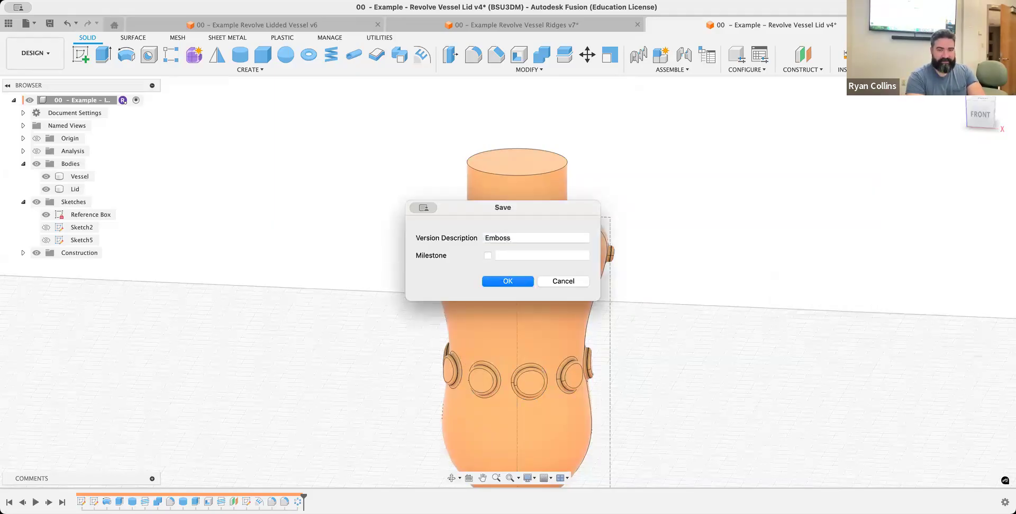
pyautogui.press('Return')
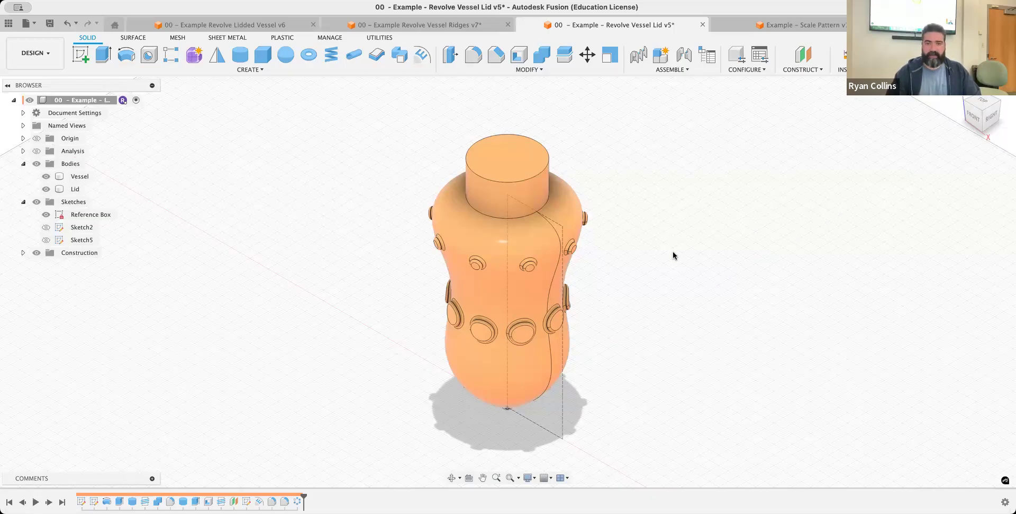
# Examine the vessel and the lid separately by hiding each body in turn, then show both together
pyautogui.click(48, 190)
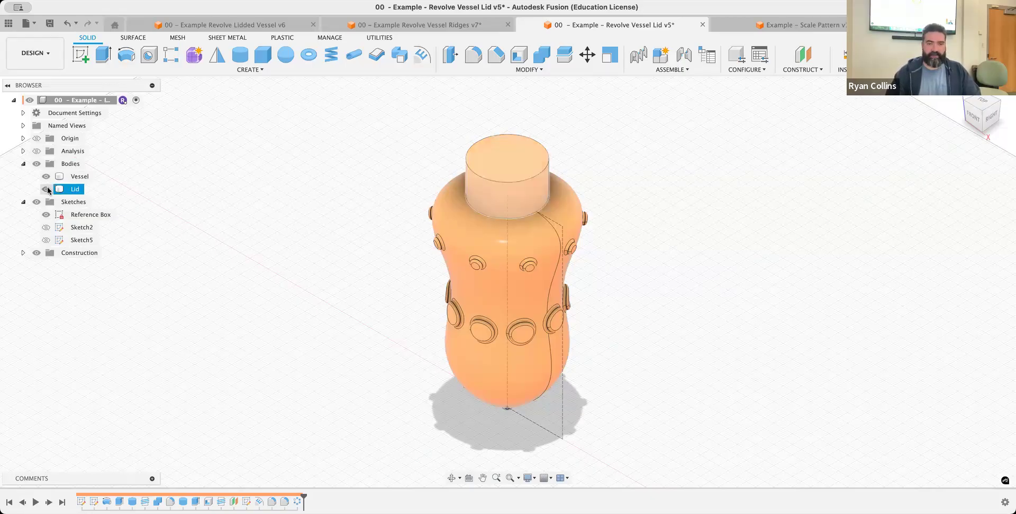
pyautogui.click(47, 189)
pyautogui.click(46, 177)
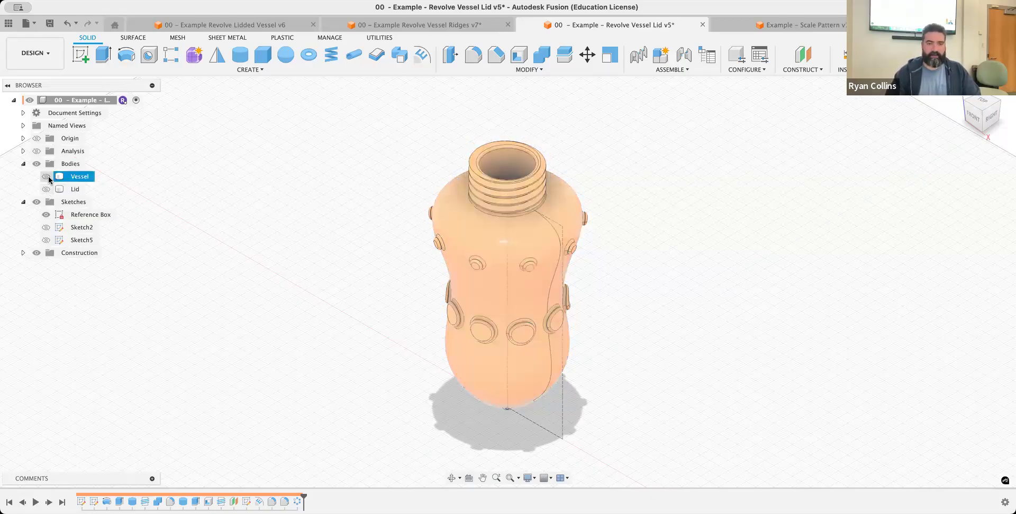
pyautogui.click(46, 189)
pyautogui.keyDown('shift'); pyautogui.moveTo(676, 238); pyautogui.dragTo(667, 275, button='middle'); pyautogui.keyUp('shift')
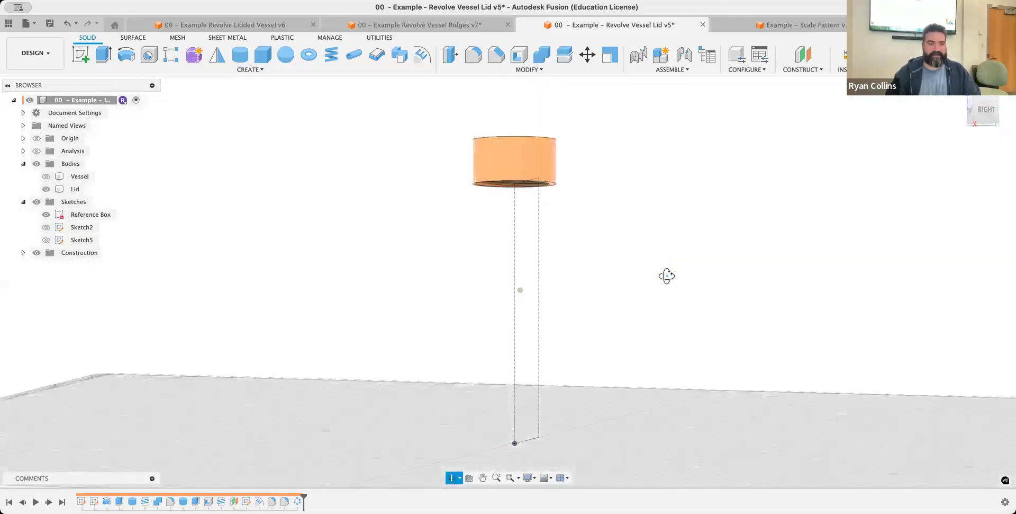
pyautogui.click(46, 176)
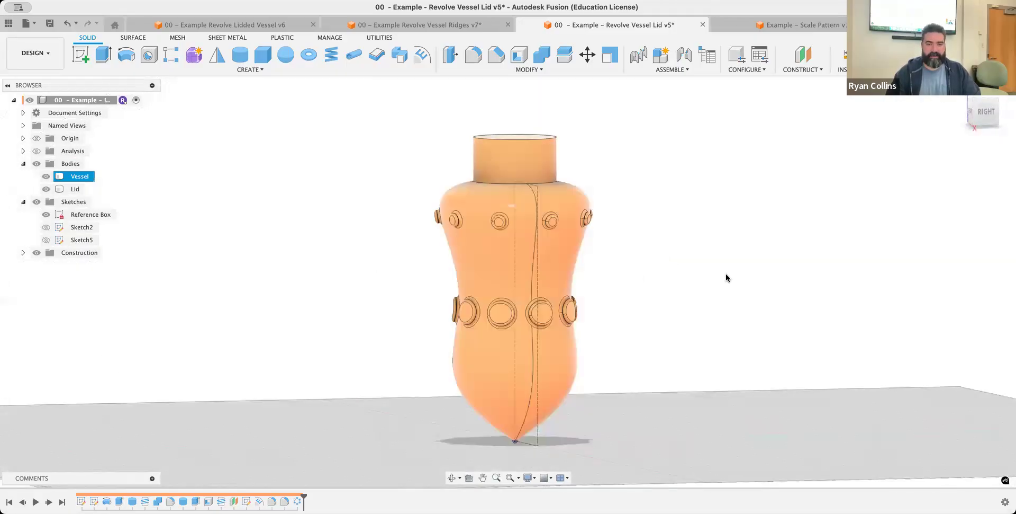
pyautogui.keyDown('shift'); pyautogui.moveTo(717, 271); pyautogui.dragTo(705, 283, button='middle'); pyautogui.keyUp('shift')
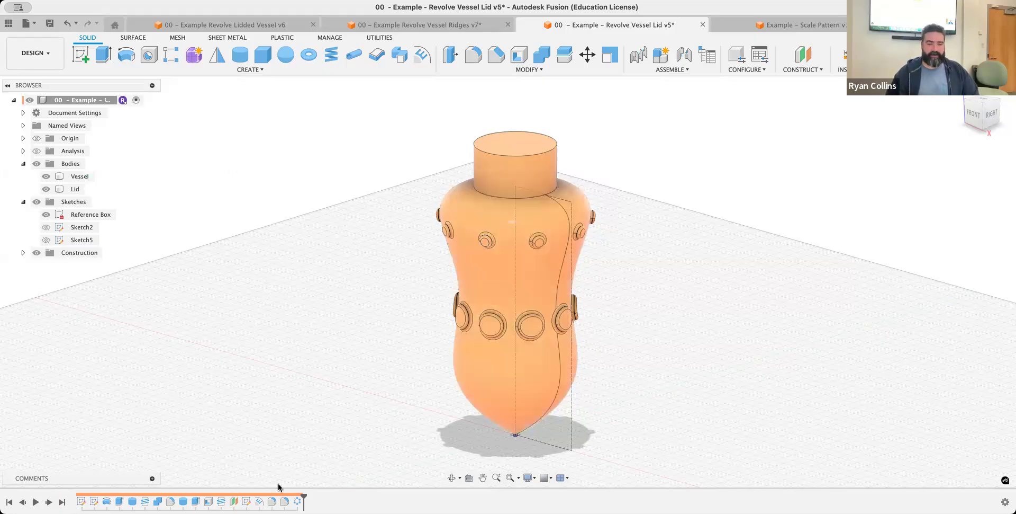
# Roll the design history back to just before the emboss feature
pyautogui.moveTo(304, 496); pyautogui.dragTo(249, 494)
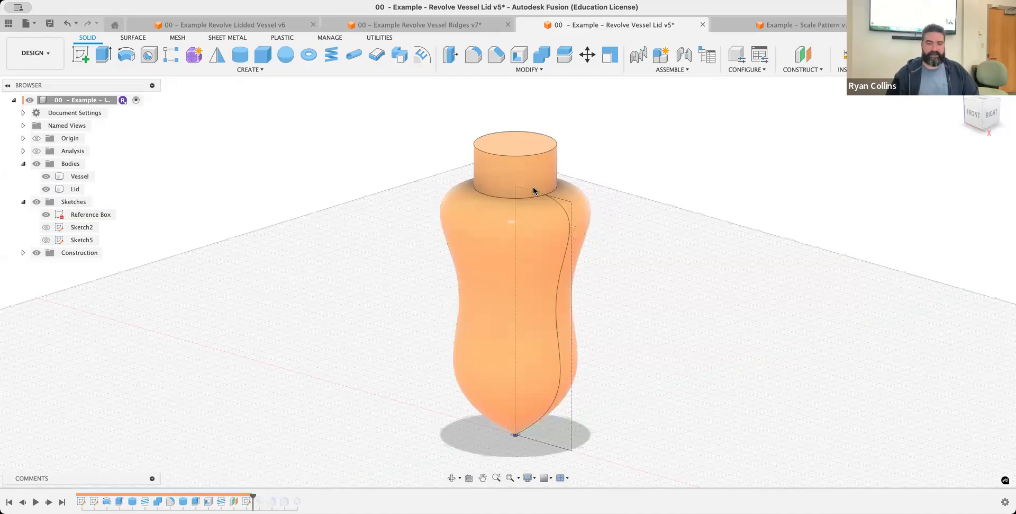